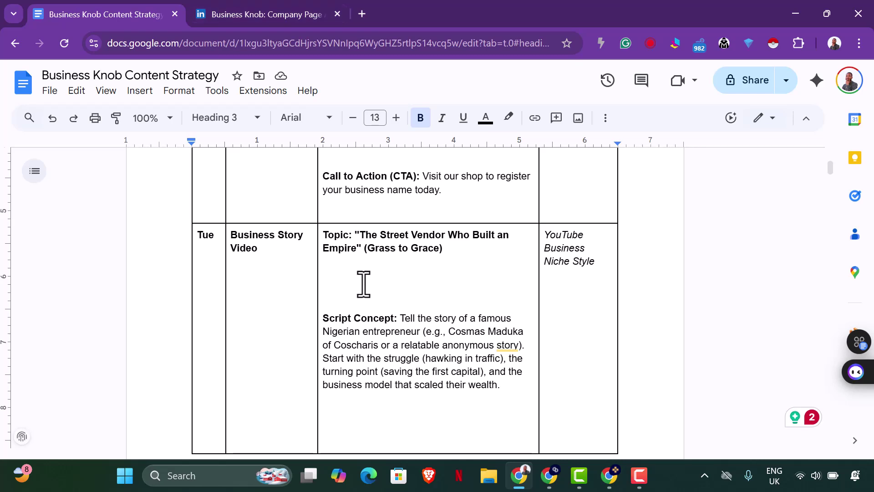
Copy the topic and script concept of Tuesday's Business Story Video from the content strategy table
scroll(352, 280, "down", 3)
scroll(351, 282, "down", 2)
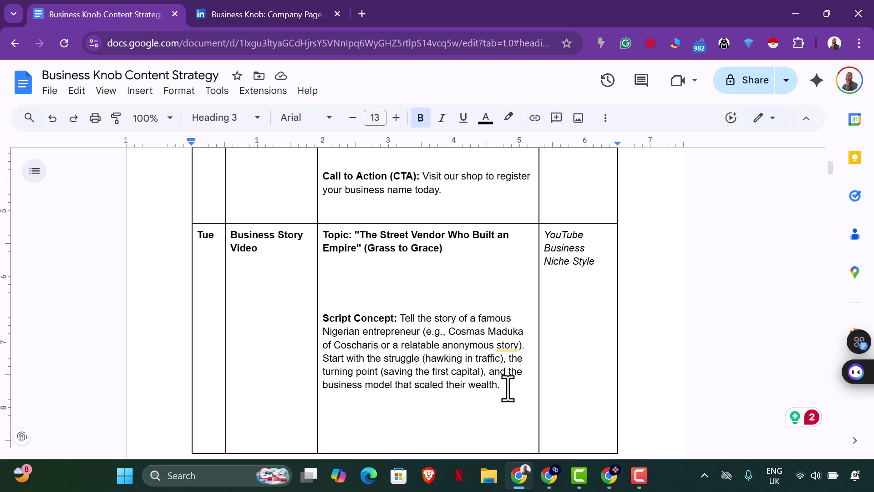
scroll(472, 385, "down", 3)
scroll(476, 385, "up", 3)
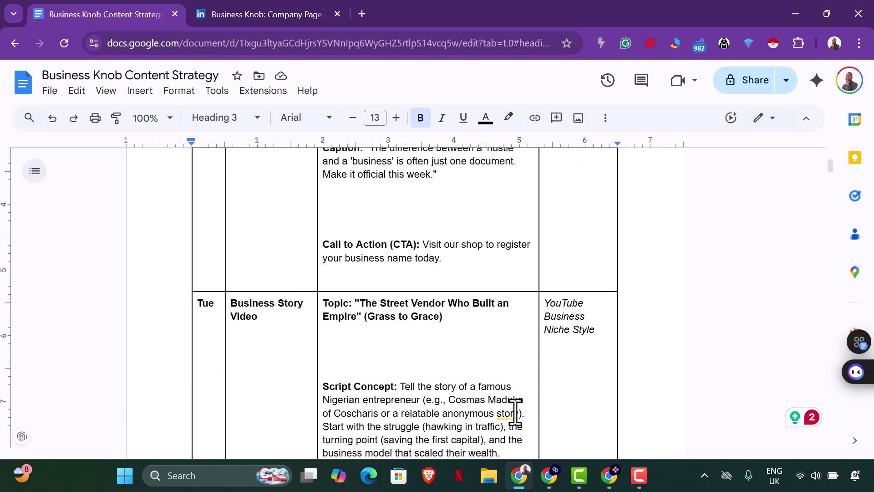
left_click_drag(505, 392, 303, 228)
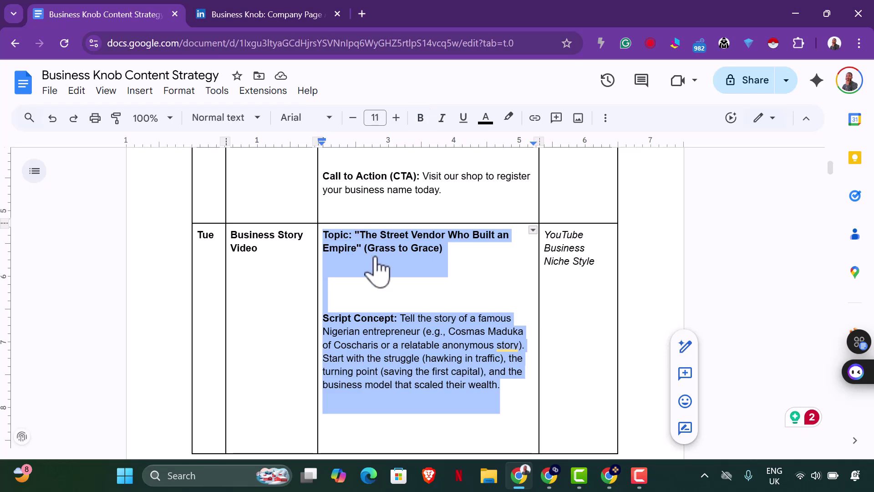
right_click(388, 203)
left_click(391, 150)
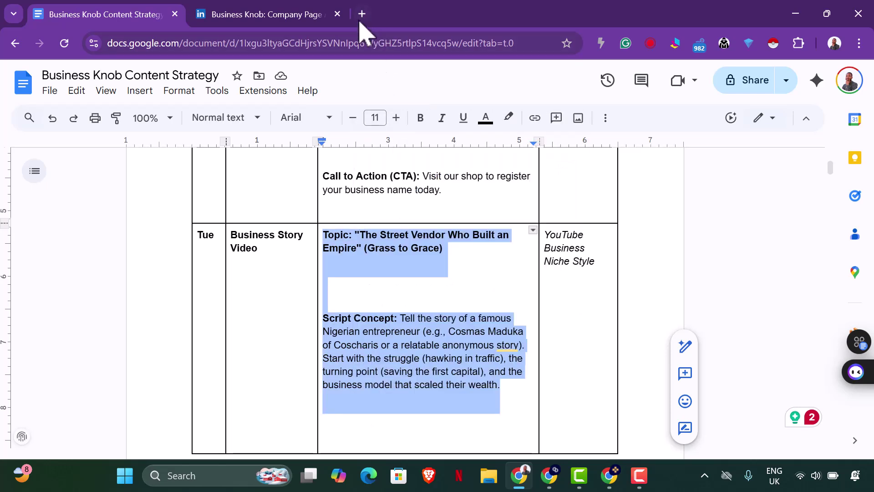
Open gemini.google.com in a new browser tab
left_click(362, 13)
type("gemini.google.com")
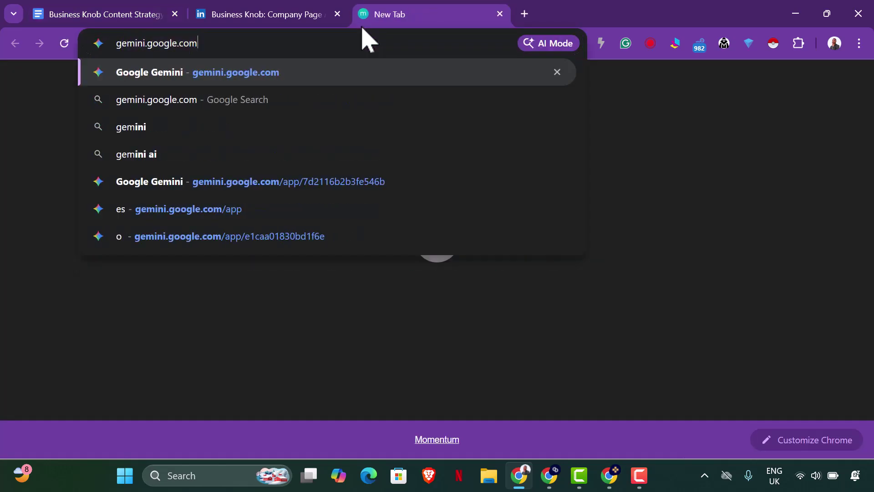
key("Return")
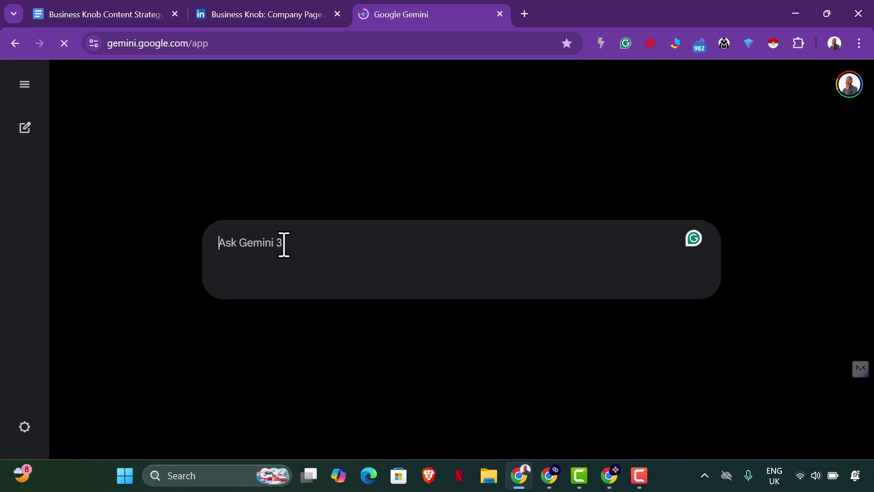
Ask Gemini "I want a 5 minutes real life storyline for this:" followed by the copied topic and script concept
type("I want t")
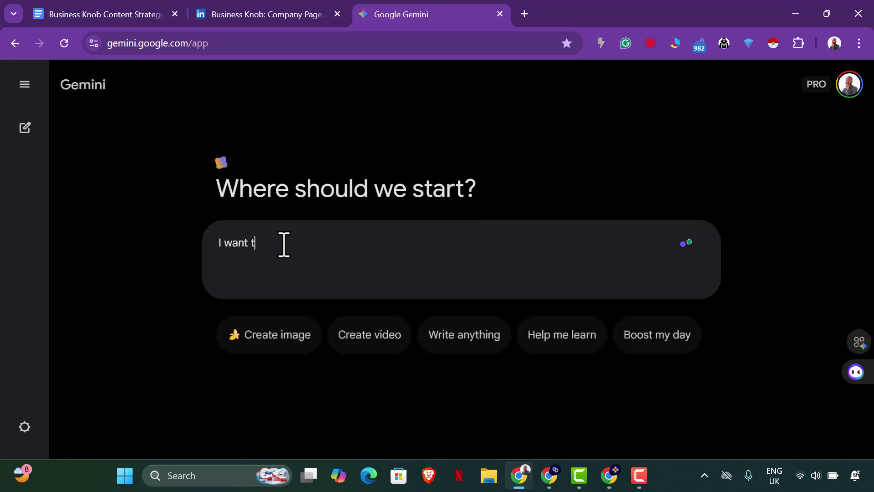
key("BackSpace")
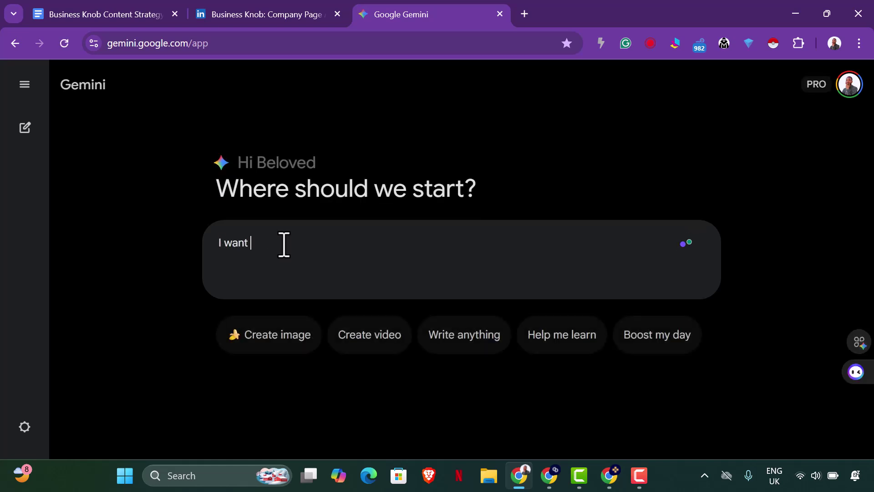
type("a 5 minut")
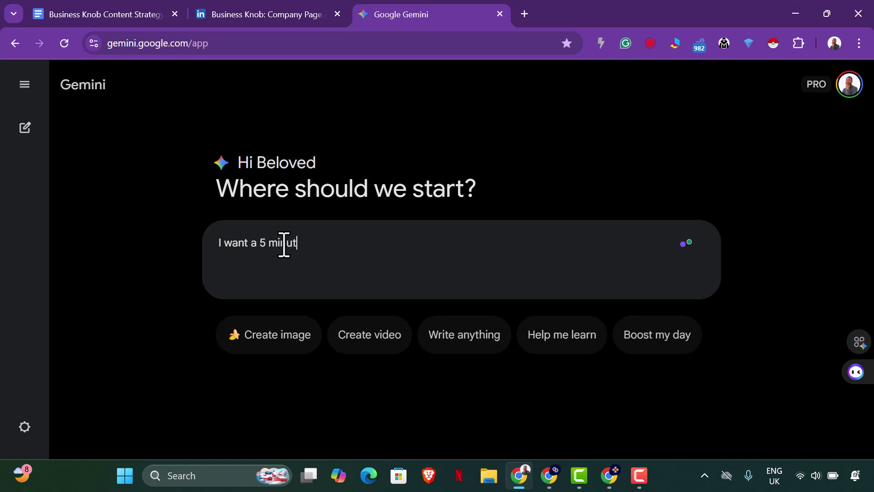
type("es real life storyline for this:")
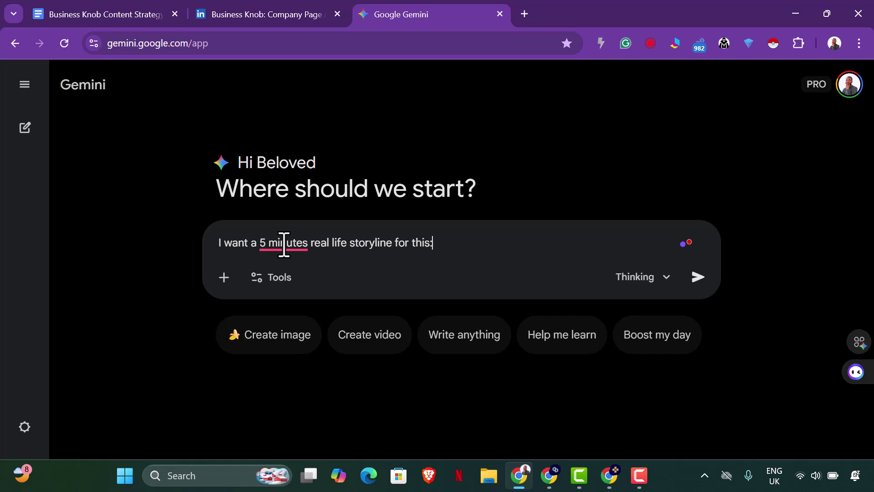
key("ctrl+v")
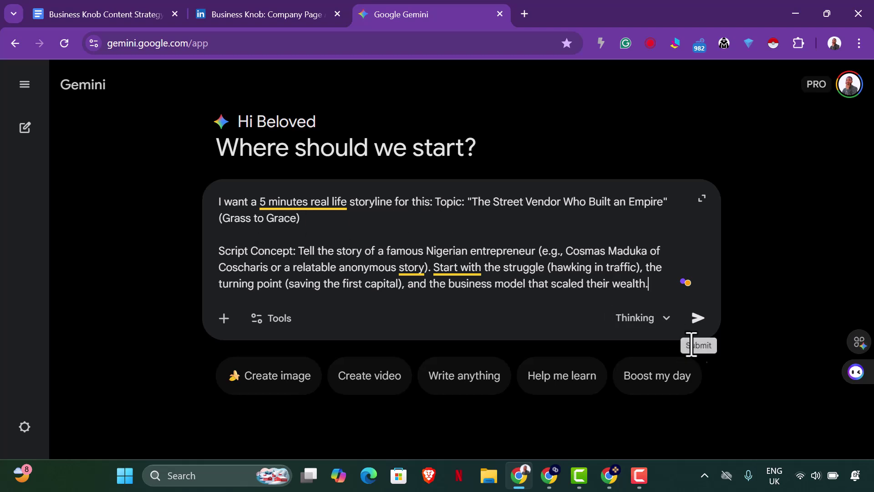
key("Return")
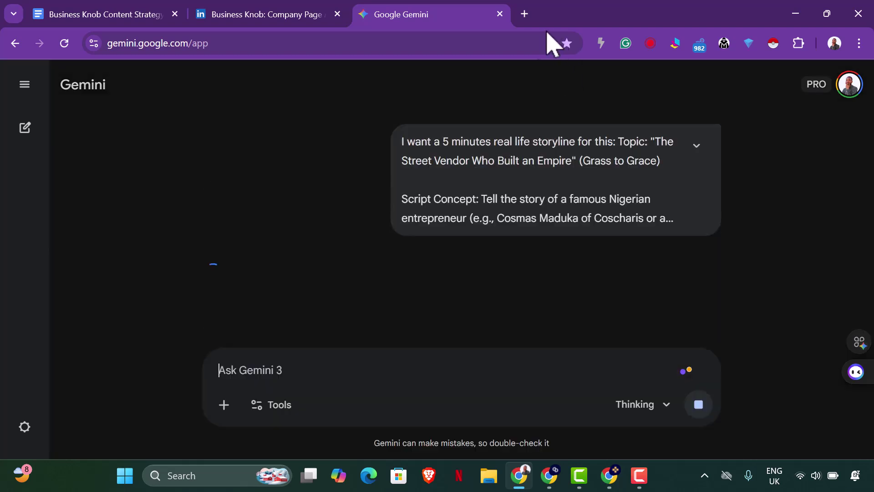
Return to the Business Knob Content Strategy document and open the Google Docs home page in a separate tab
key("ctrl+1")
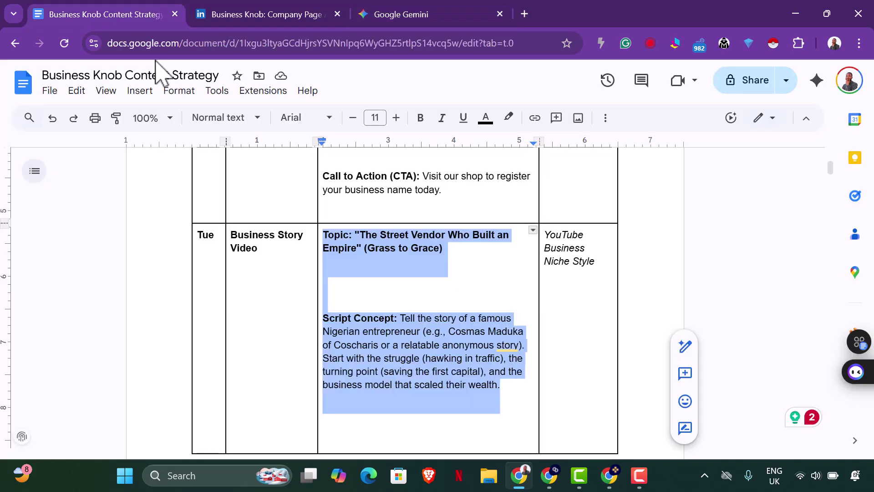
right_click(22, 91)
left_click(45, 106)
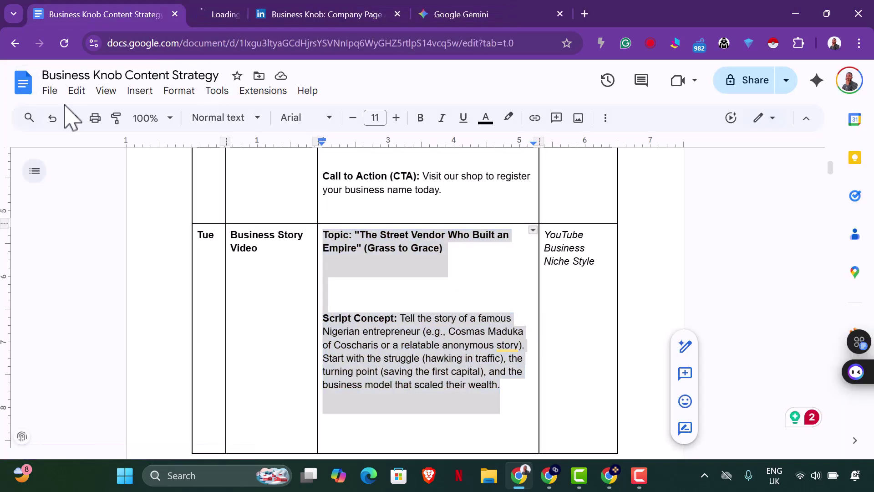
Open a new browser window under the owner's personal-name Work profile
left_click(835, 44)
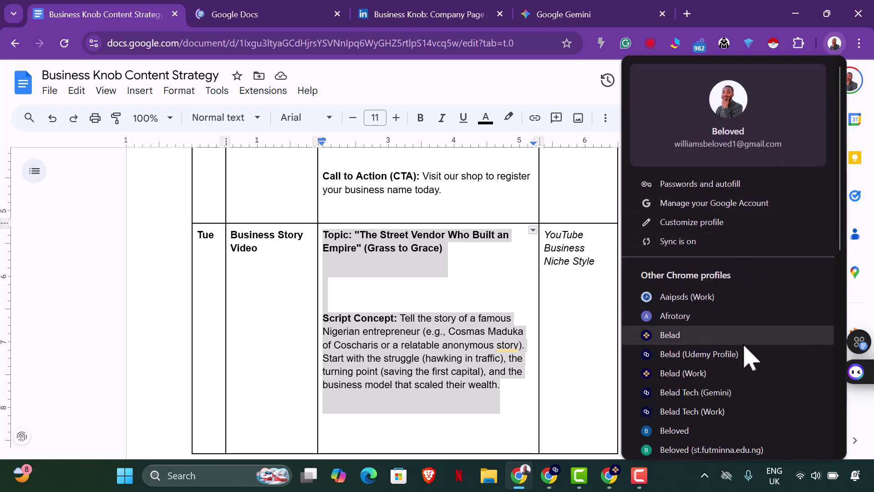
scroll(738, 358, "down", 5)
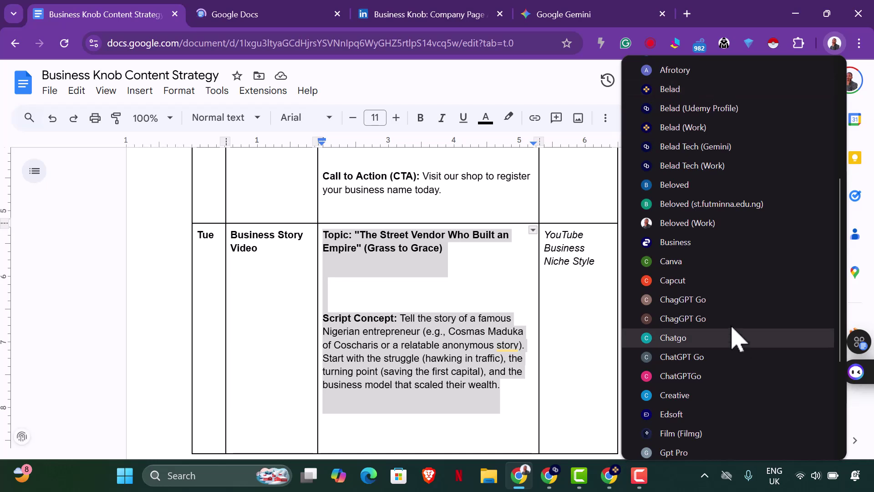
left_click(714, 224)
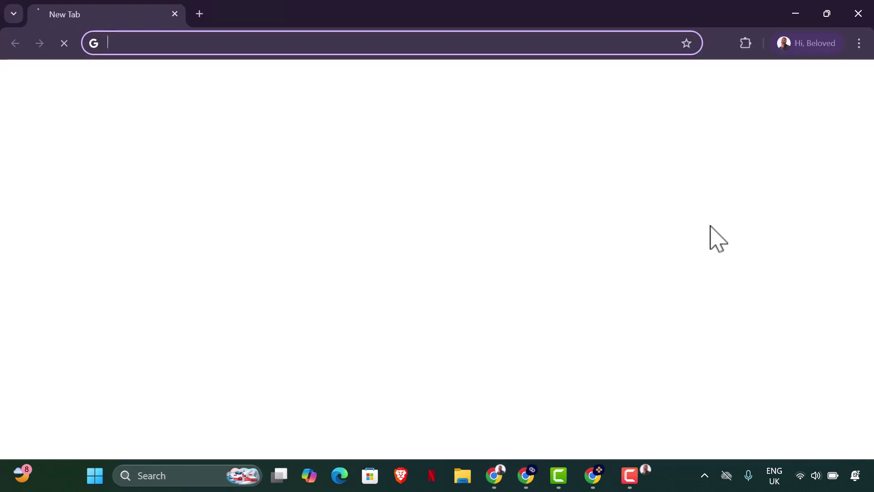
Load the MiniMax audio site at minimax.io/audio in the new window
left_click(242, 43)
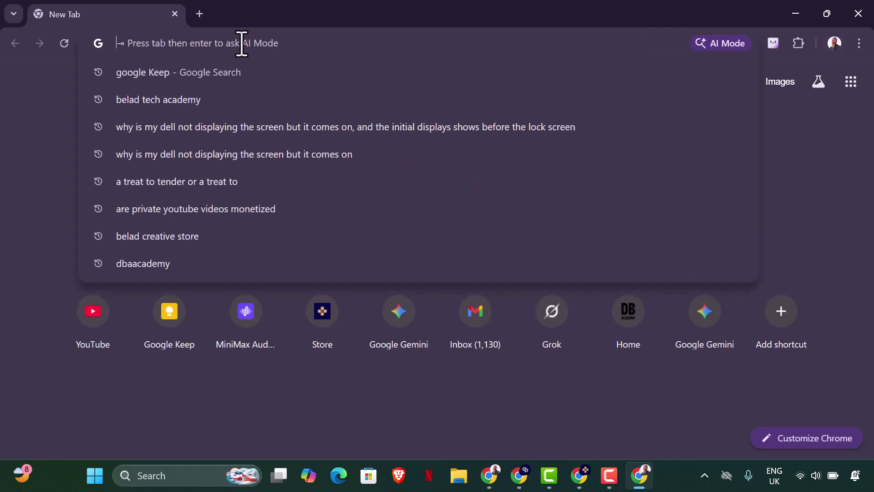
type("minimax.io/audio")
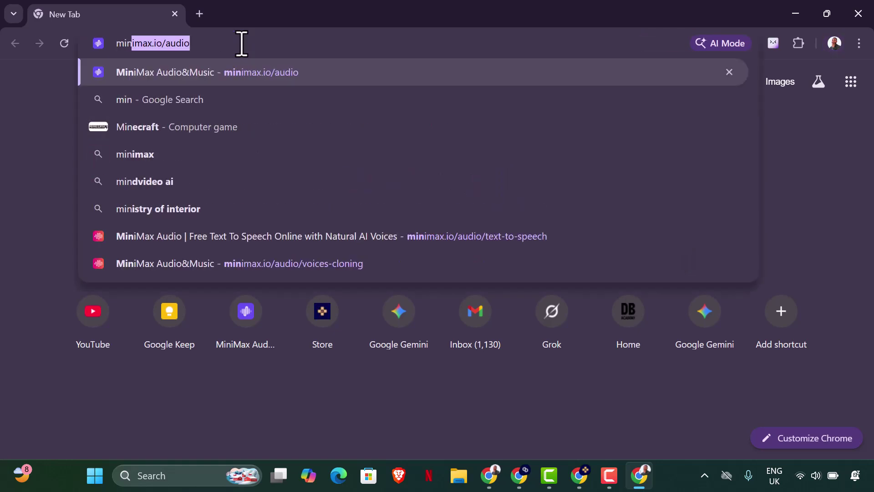
key("Right")
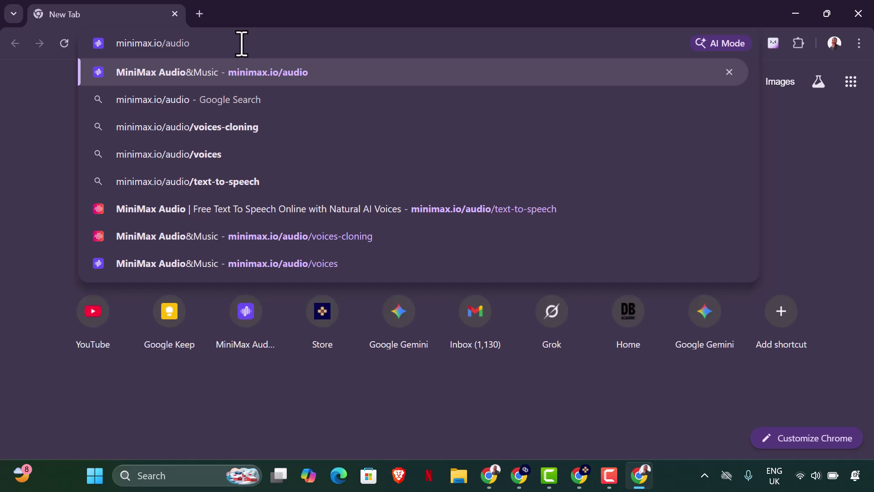
key("Return")
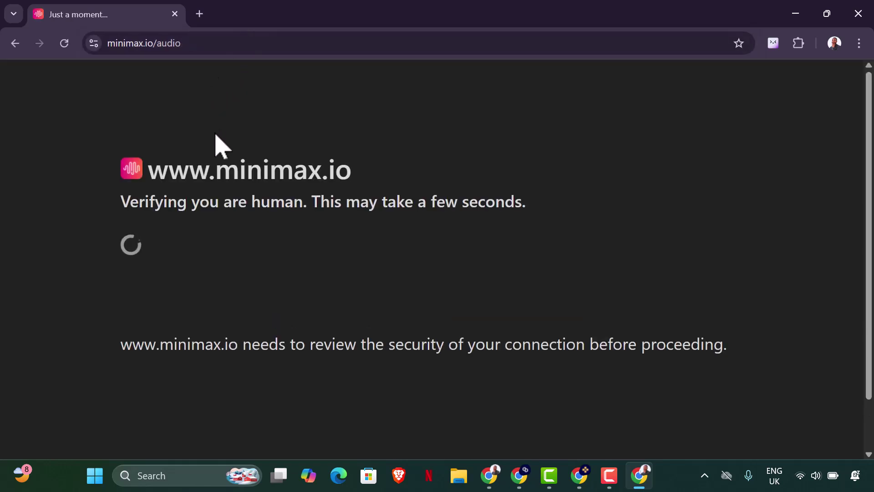
Search the web for clipchamp in a new tab, correcting the spelling of the query
left_click(200, 14)
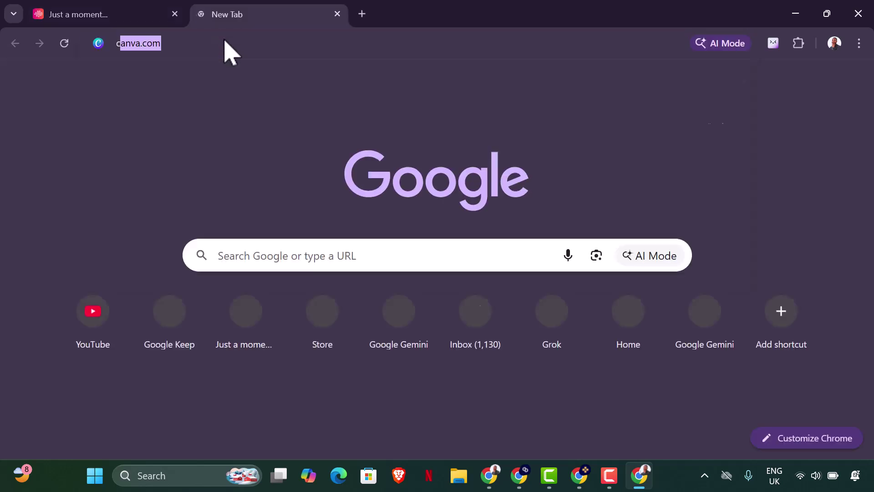
type("clipchampt")
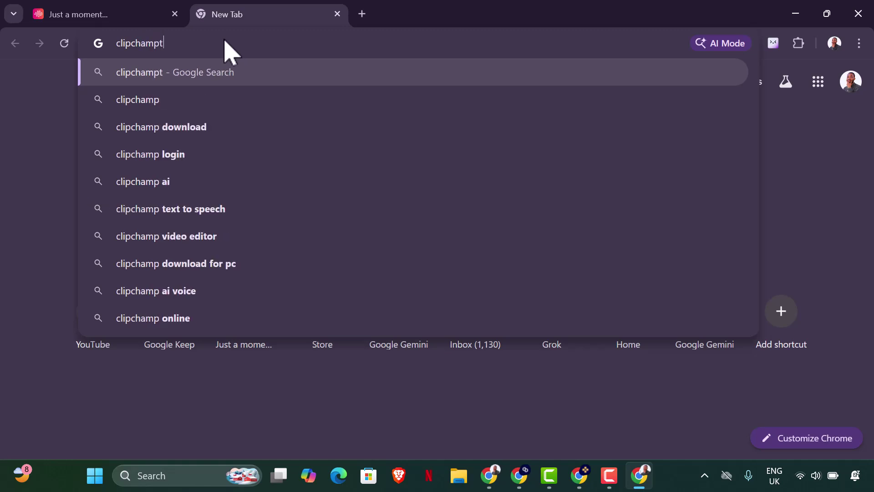
key("Return")
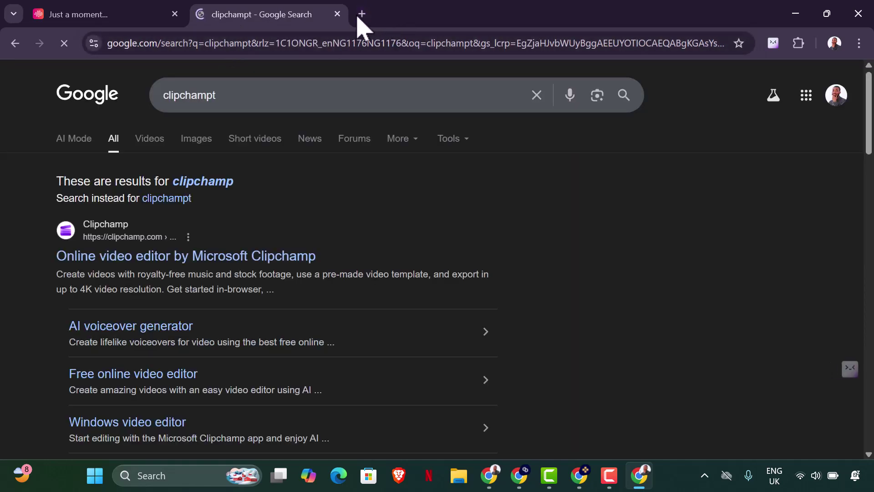
left_click(250, 96)
key("BackSpace")
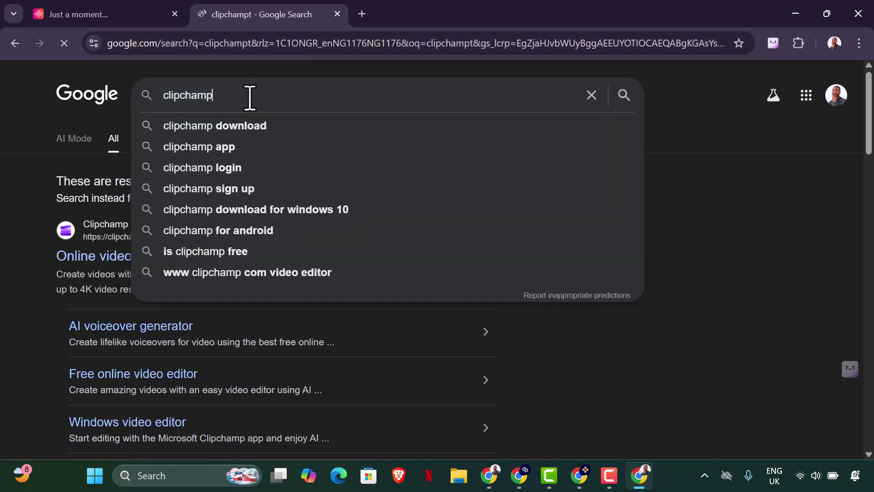
key("Return")
Search the web for "natural" in a new tab and look through the results for a text-to-speech site
left_click(363, 20)
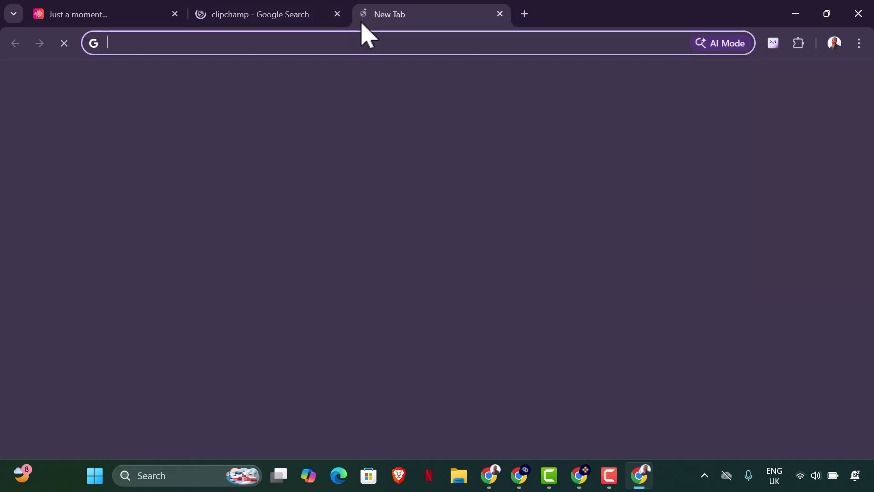
type("natural")
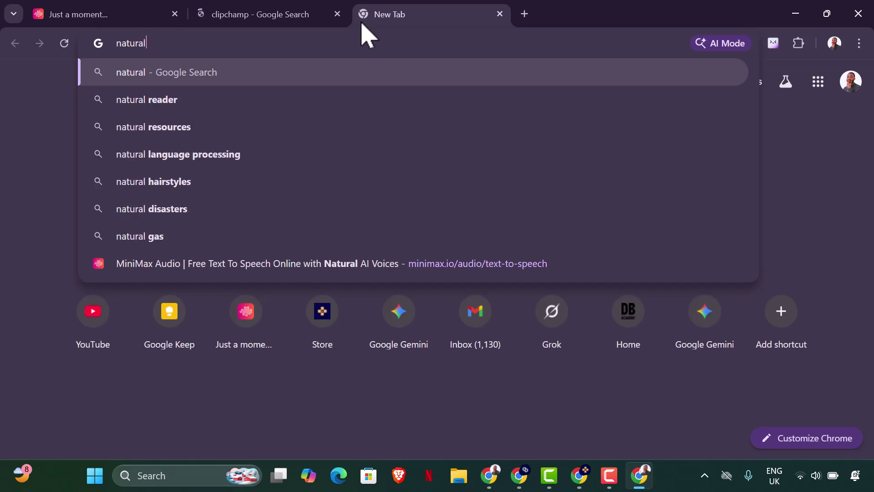
key("Return")
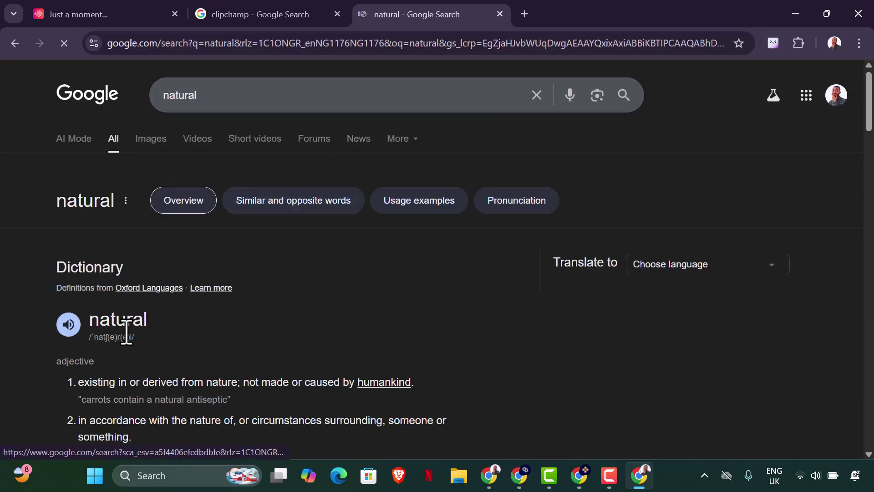
scroll(123, 326, "down", 1)
scroll(125, 326, "down", 12)
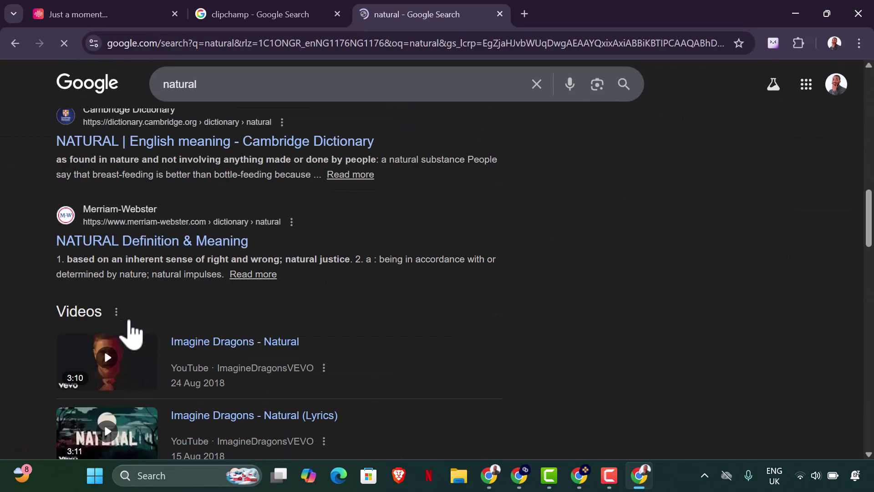
scroll(132, 331, "up", 2)
scroll(130, 331, "down", 8)
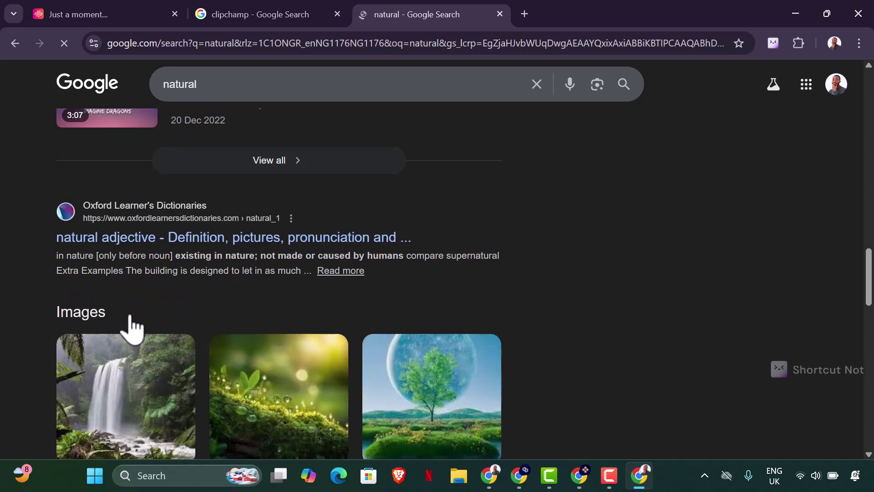
scroll(132, 324, "down", 5)
scroll(123, 326, "down", 3)
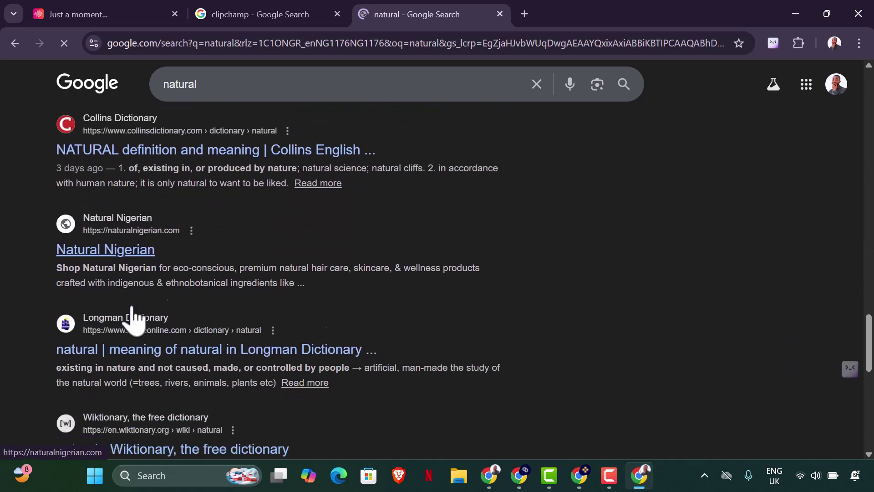
Refine the search to "natural reader tts" and open NaturalReader's free text-to-speech page
left_click(220, 87)
type("reader tts")
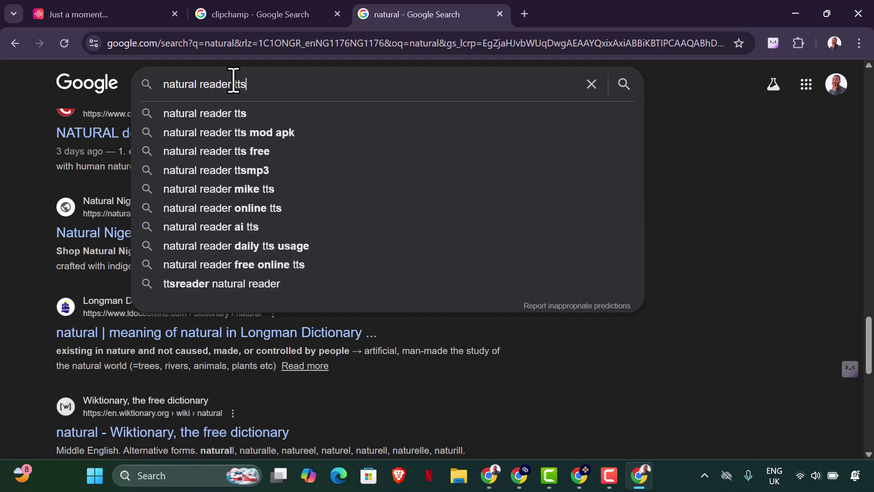
key("Return")
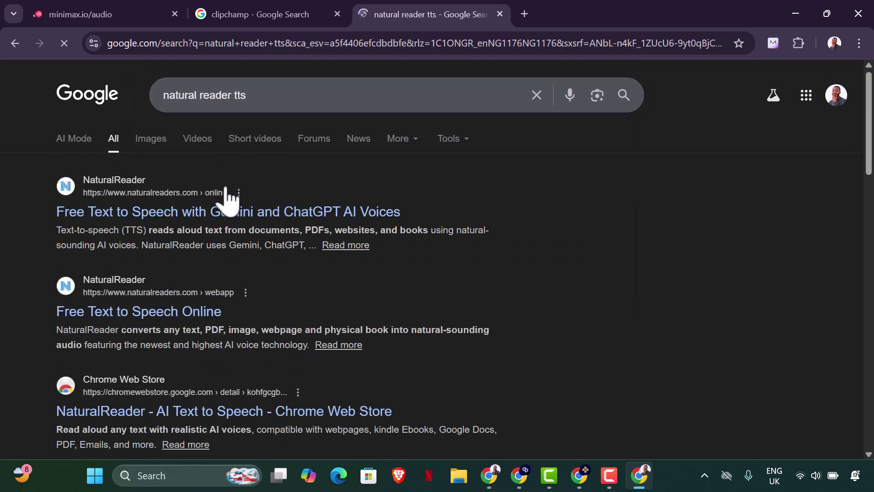
left_click(222, 210)
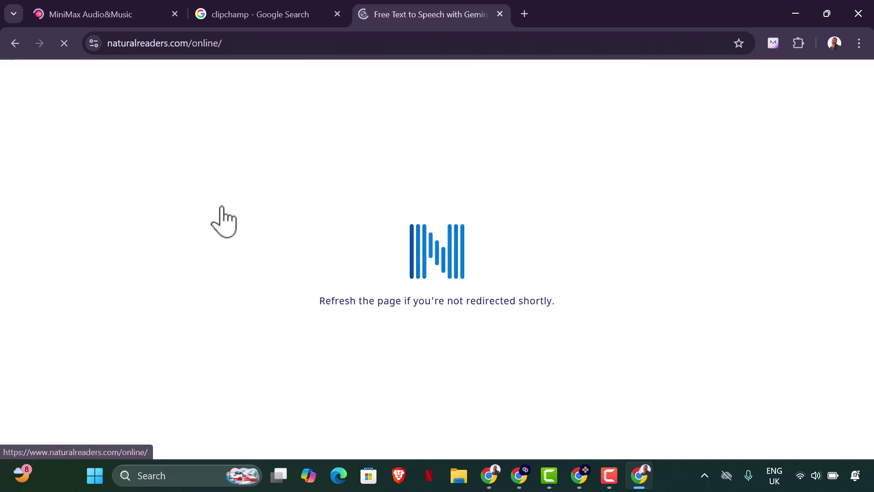
Return to the MiniMax Audio page and sign in to the account
left_click(250, 16)
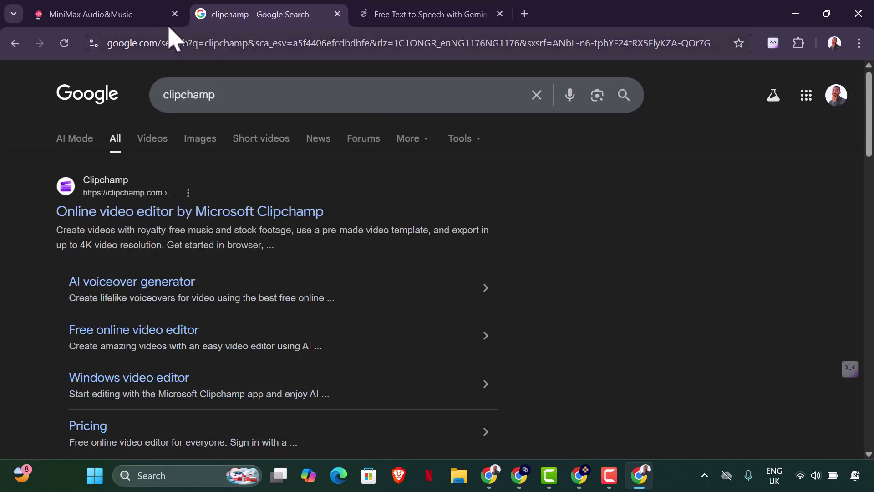
left_click(109, 18)
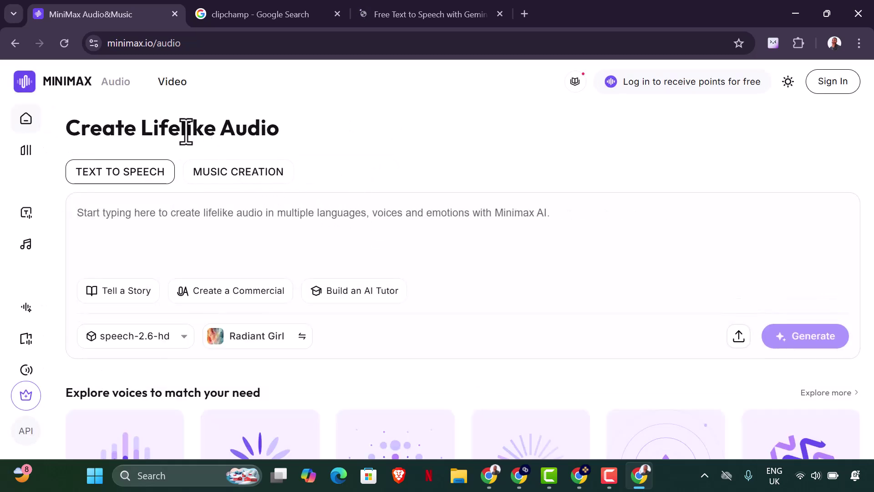
left_click(756, 179)
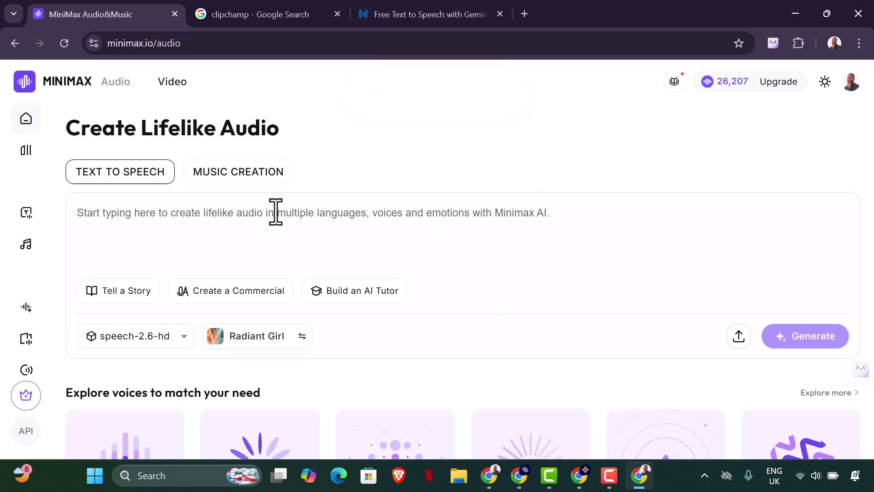
Switch back to the Gemini conversation in the other browser window and read through the opening sections of the generated video script
left_click(495, 471)
left_click(495, 472)
left_click(494, 471)
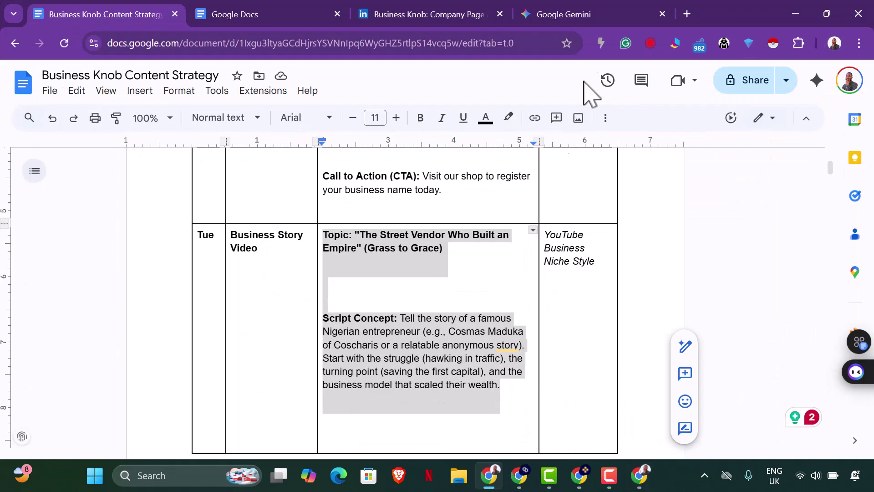
left_click(595, 19)
scroll(465, 192, "down", 3)
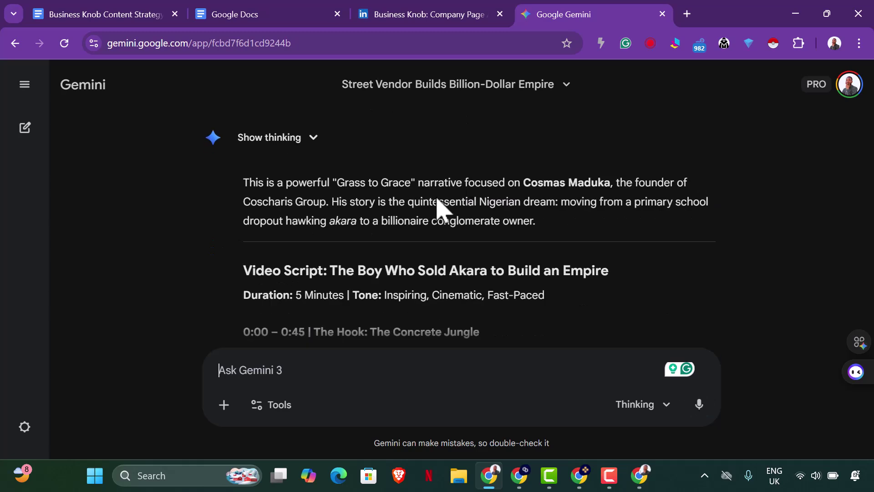
scroll(464, 191, "down", 2)
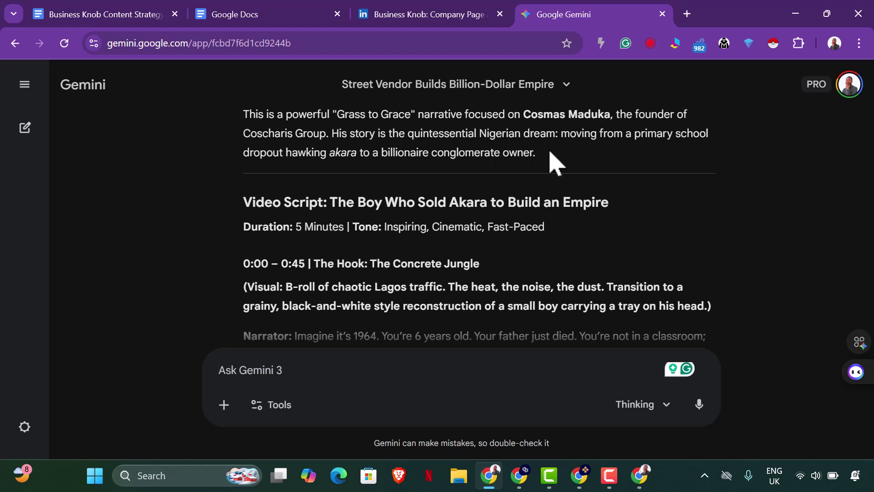
scroll(445, 181, "down", 1)
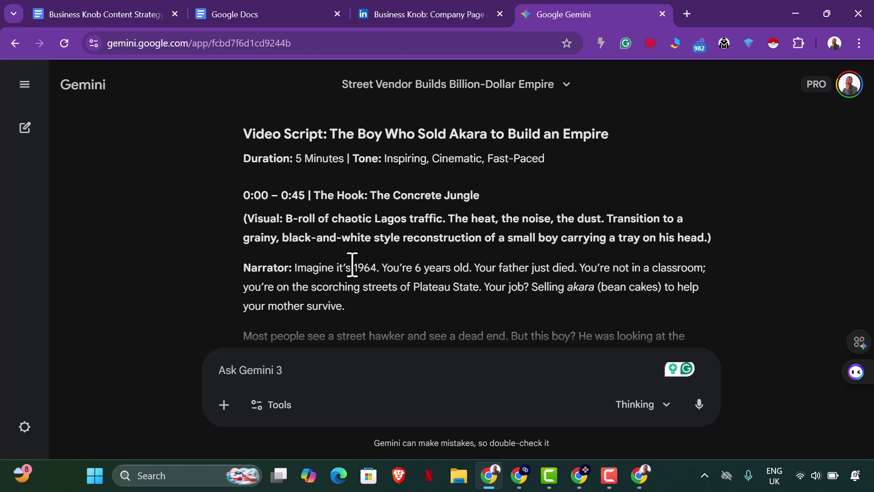
scroll(353, 265, "down", 3)
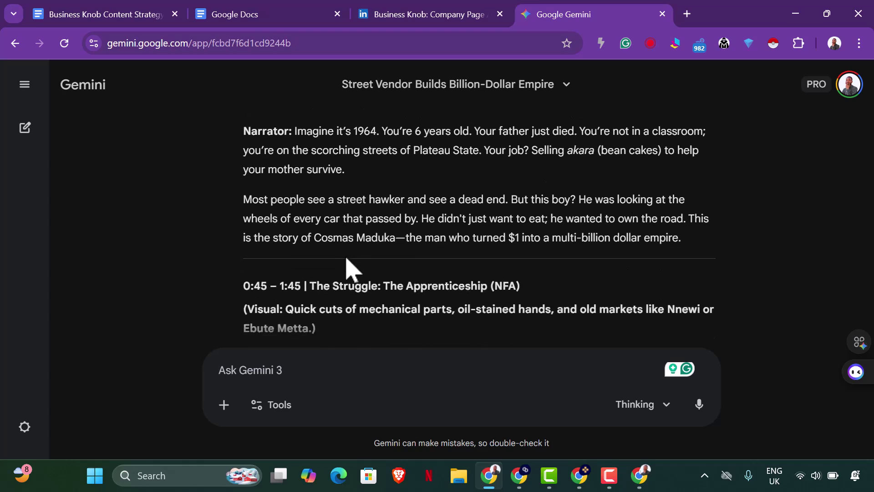
scroll(340, 257, "up", 4)
scroll(307, 254, "down", 3)
Create a blank Google Docs document and copy Gemini's script from the "Video Script" title through the narrator's closing paragraph
left_click(274, 14)
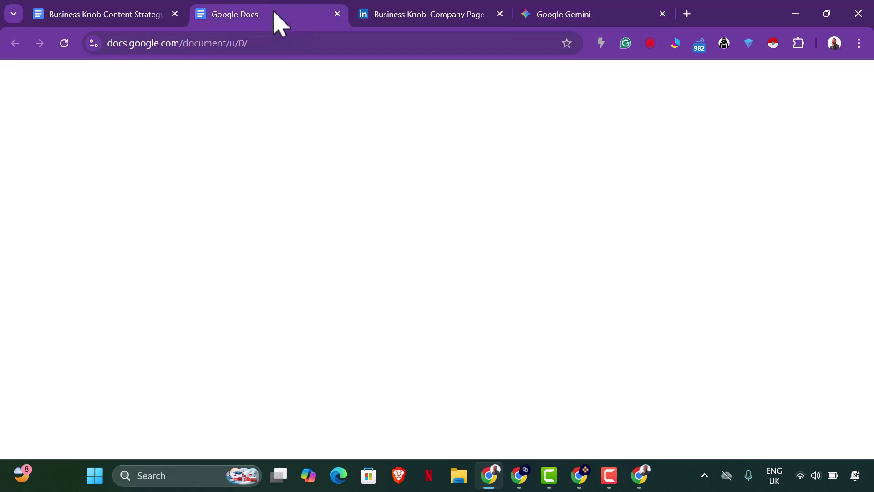
left_click(169, 220)
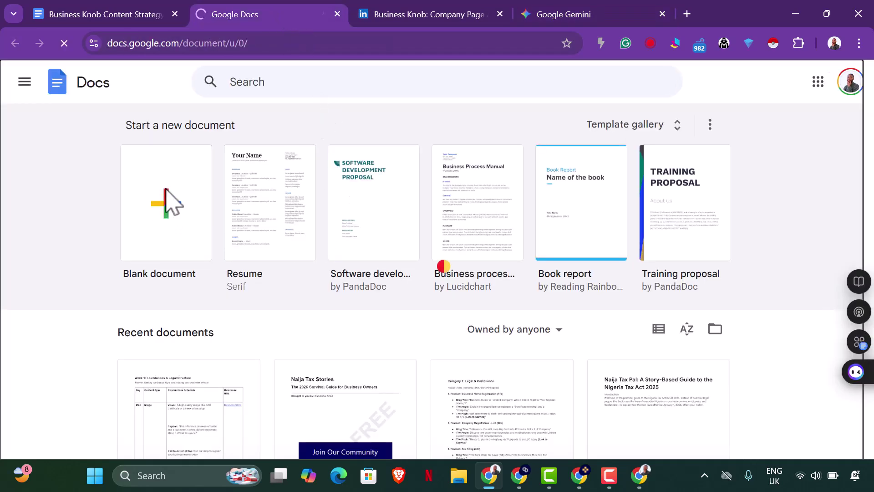
left_click(623, 13)
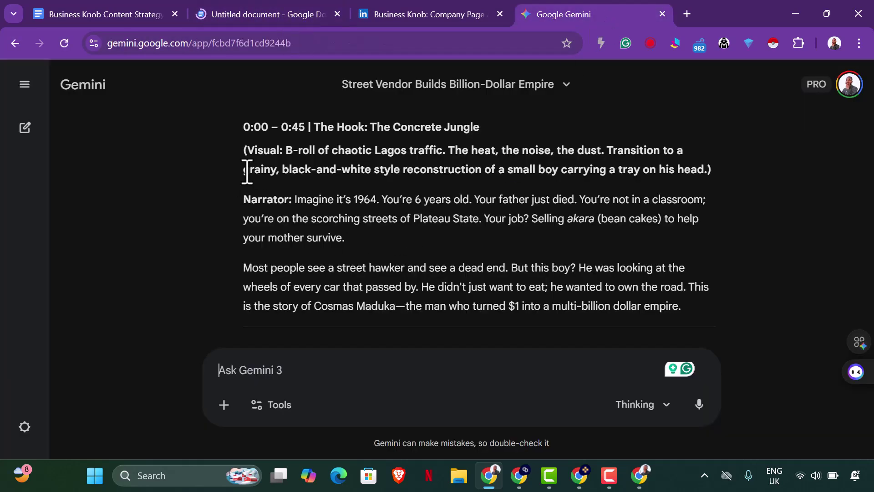
scroll(247, 171, "up", 3)
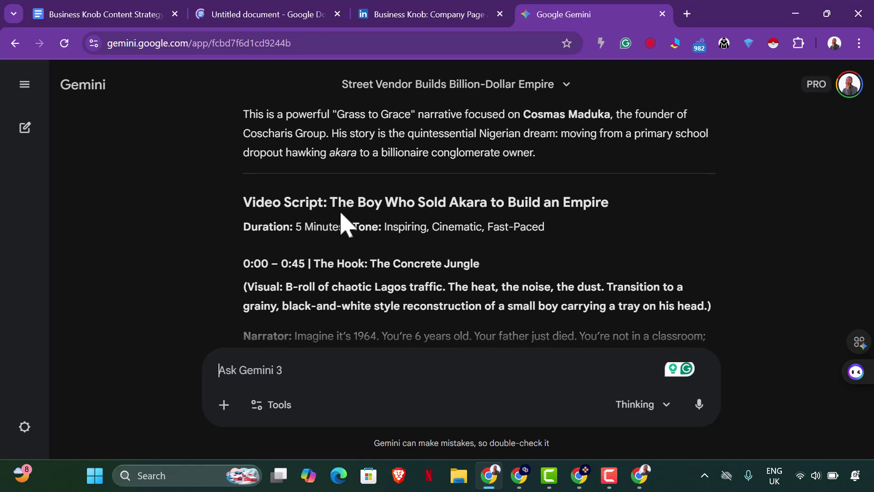
left_click_drag(242, 202, 350, 337)
left_click_drag(356, 360, 482, 219)
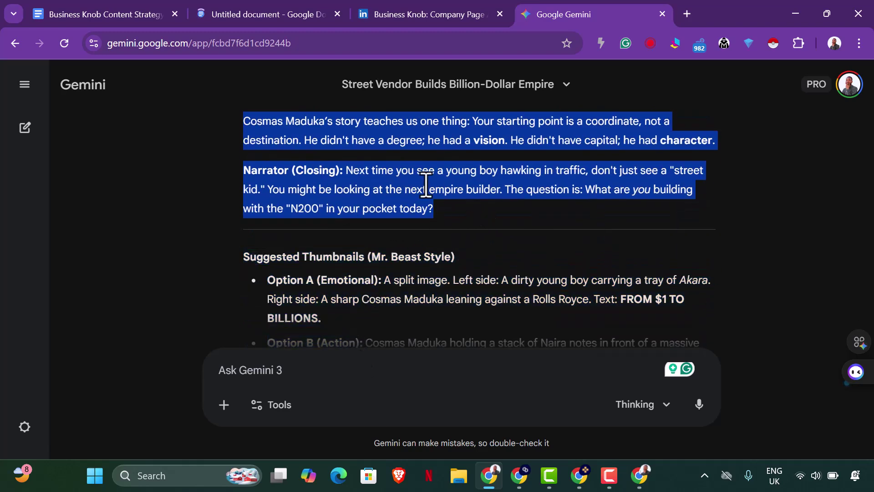
right_click(398, 173)
left_click(426, 186)
Paste the copied video script into the blank document and review its beginning
left_click(272, 12)
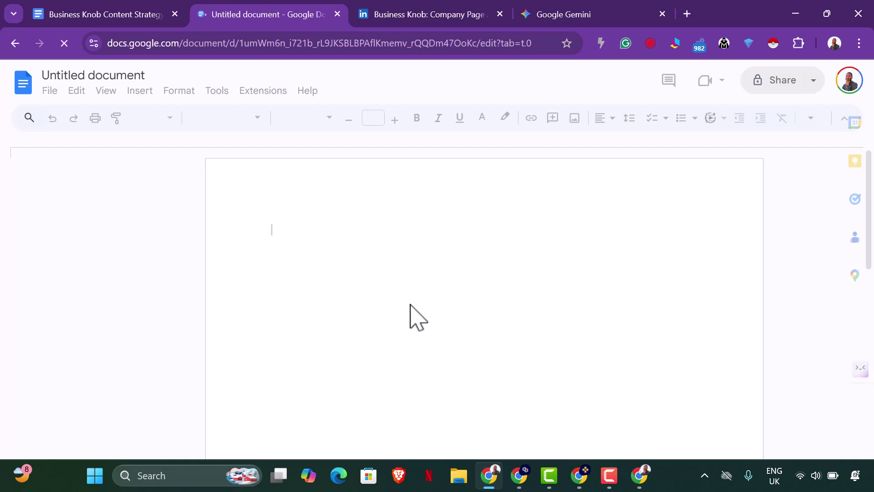
key("ctrl+v")
scroll(385, 314, "up", 10)
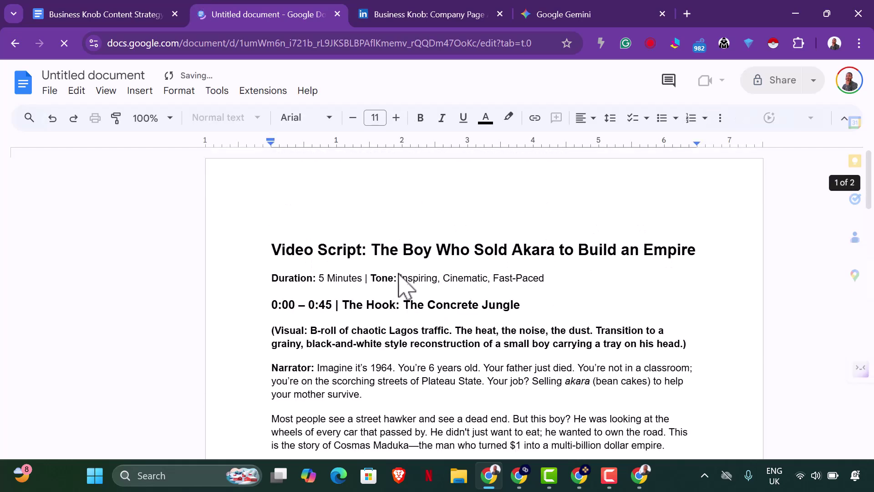
scroll(390, 283, "down", 3)
scroll(398, 279, "up", 3)
Delete the script's title, the duration and tone line, and the "0:00 – 0:45 | The Hook: The Concrete Jungle" heading
left_click_drag(531, 308, 276, 300)
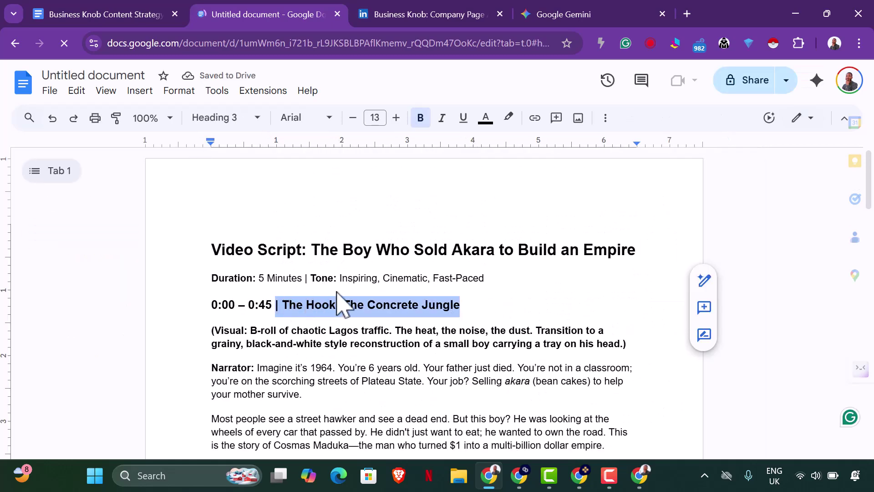
left_click(484, 311)
left_click(188, 245, "shift")
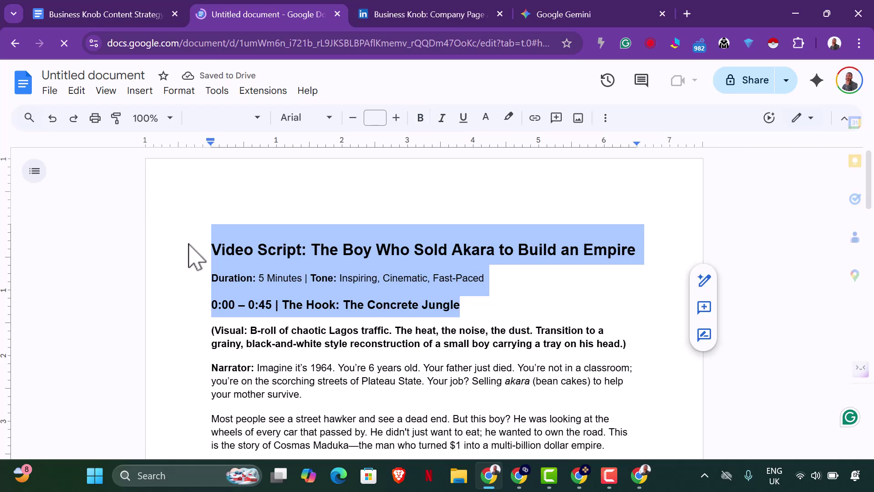
key("BackSpace")
Remove the Lagos traffic visual note and the "Narrator:" label so the text starts with "Imagine it's 1964"
left_click_drag(258, 306, 200, 257)
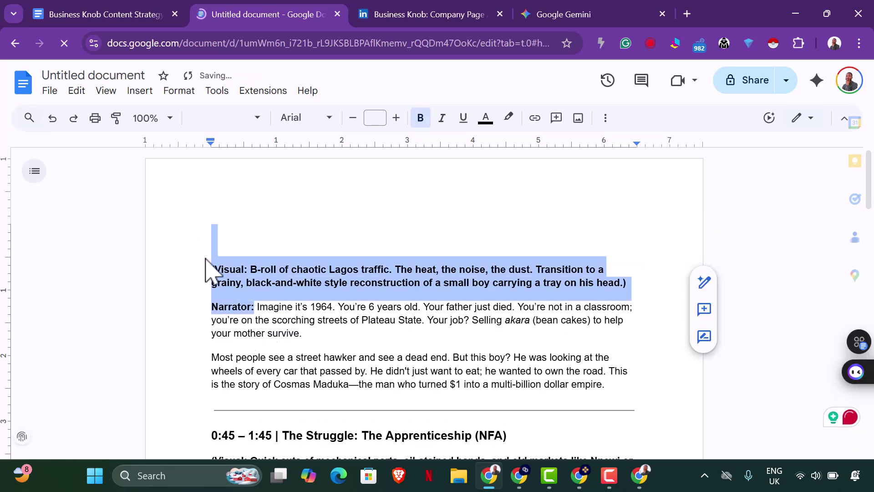
key("BackSpace")
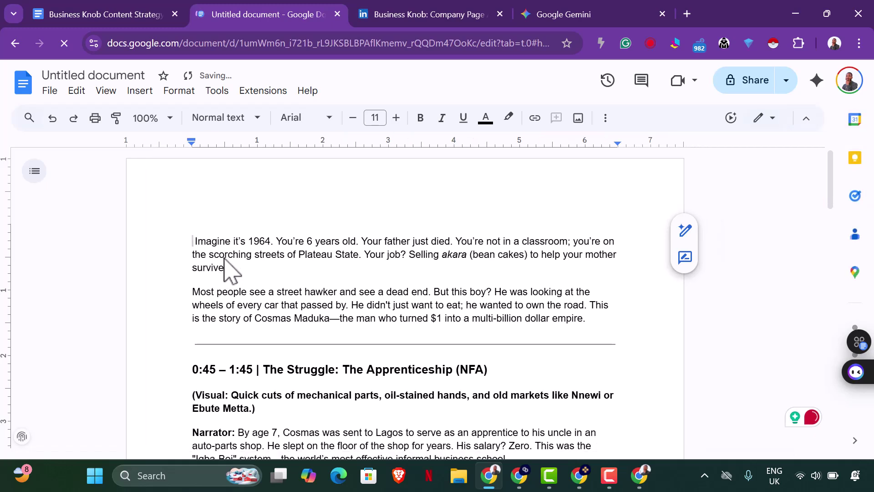
key("BackSpace")
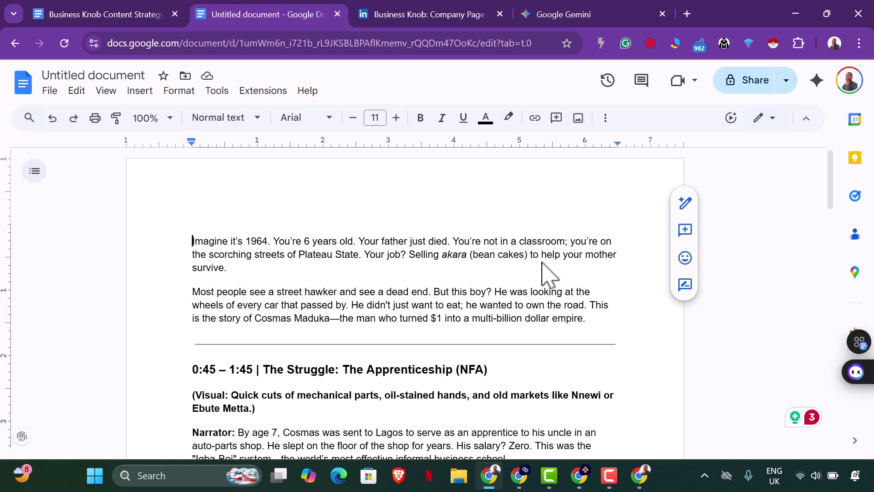
Delete the divider, the "0:45 – 1:45 | The Struggle: The Apprenticeship (NFA)" heading and the visual note below it
scroll(273, 255, "down", 1)
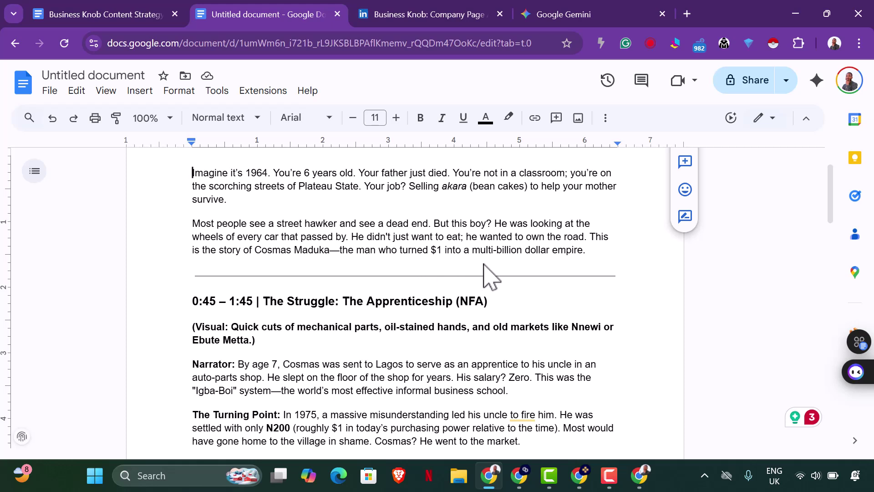
left_click_drag(488, 303, 242, 304)
left_click_drag(283, 347, 186, 288)
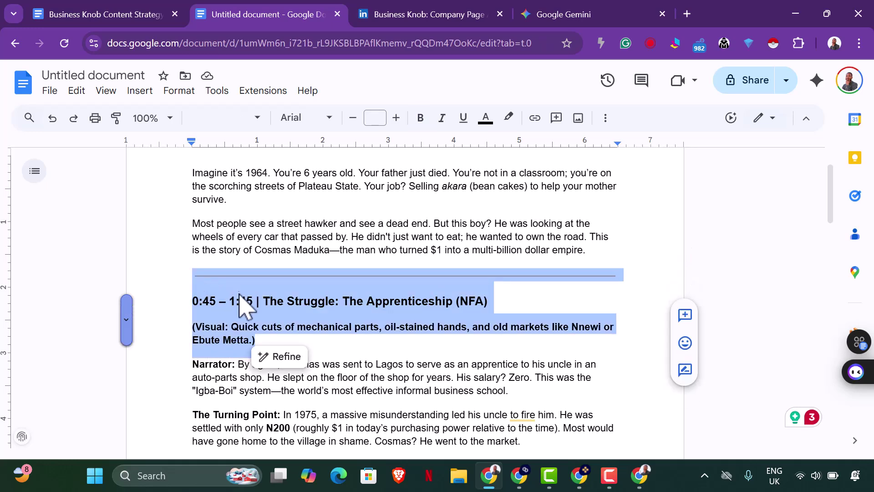
key("BackSpace")
Remove the "Narrator:" label before "By age 7", keeping an empty line above that paragraph
left_click(240, 303)
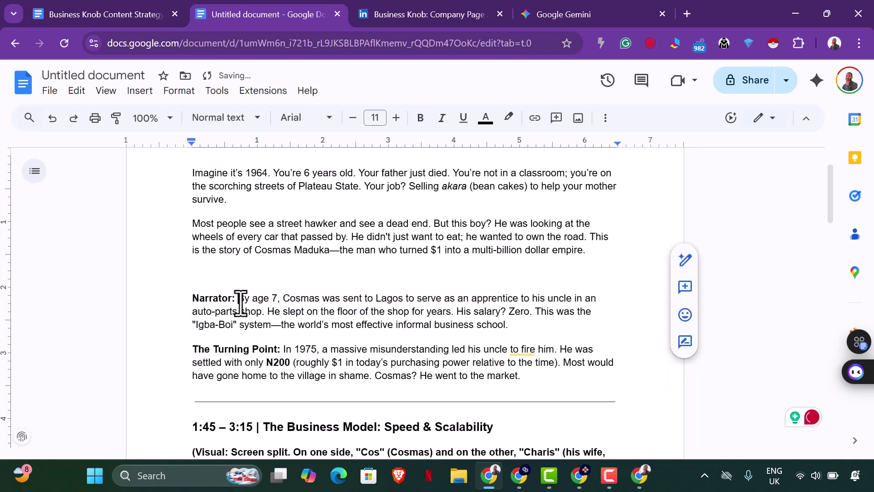
key("BackSpace")
key("BackSpace")
key("BackSpace")
key("BackSpace")
key("BackSpace")
key("BackSpace")
key("BackSpace")
key("BackSpace")
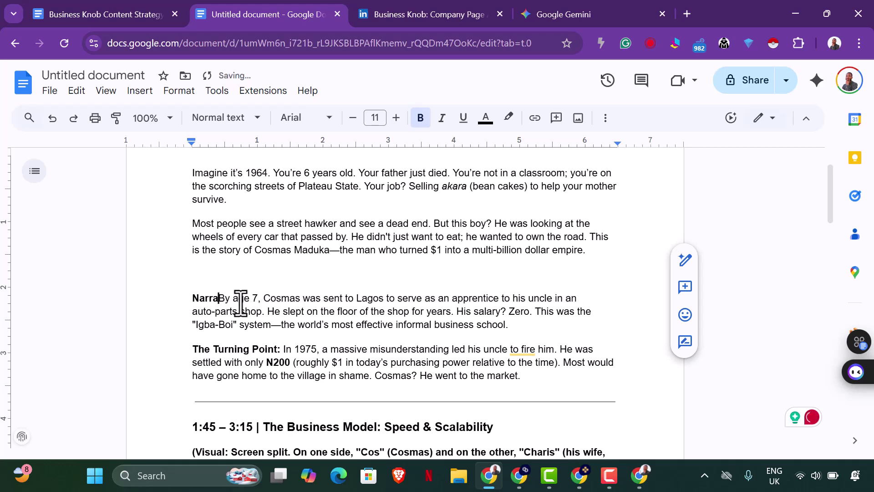
key("BackSpace")
key("BackSpace")
key("BackSpace")
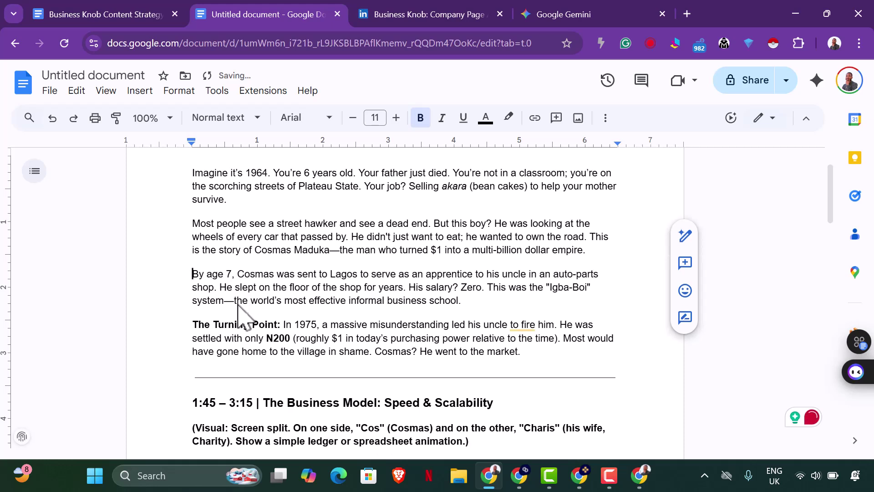
key("Return")
Remove the "The Turning Point:" label so the paragraph starts with "In 1975"
left_click(282, 350)
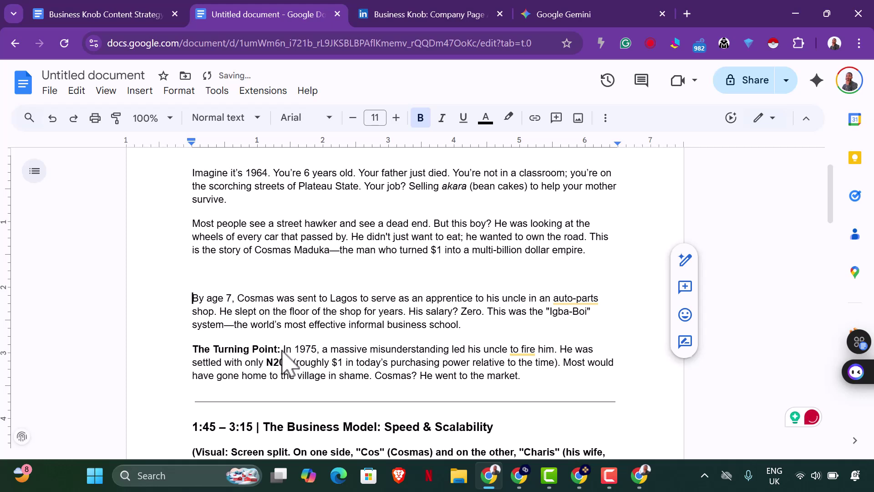
key("BackSpace")
key("BackSpace")
key("BackSpace")
key("BackSpace")
key("BackSpace")
key("BackSpace")
key("BackSpace")
key("BackSpace")
key("BackSpace")
key("BackSpace")
key("BackSpace")
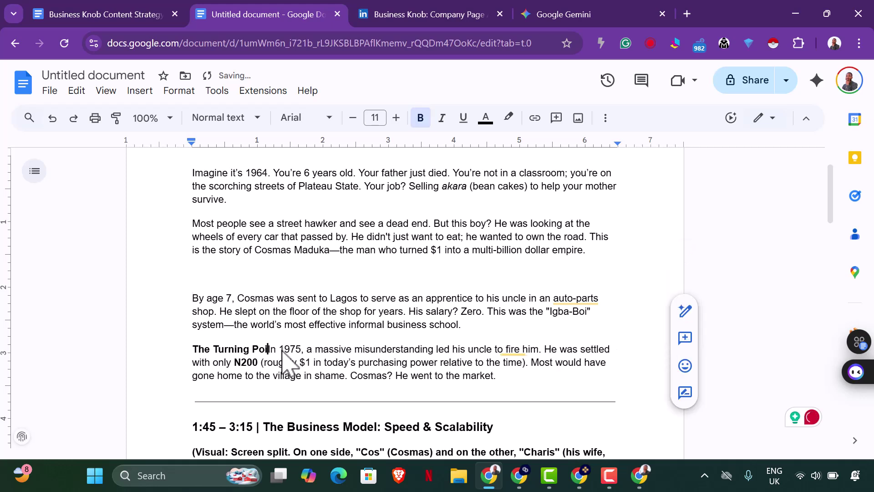
key("BackSpace")
key("BackSpace")
key("BackSpace")
key("BackSpace")
key("BackSpace")
key("BackSpace")
key("BackSpace")
key("BackSpace")
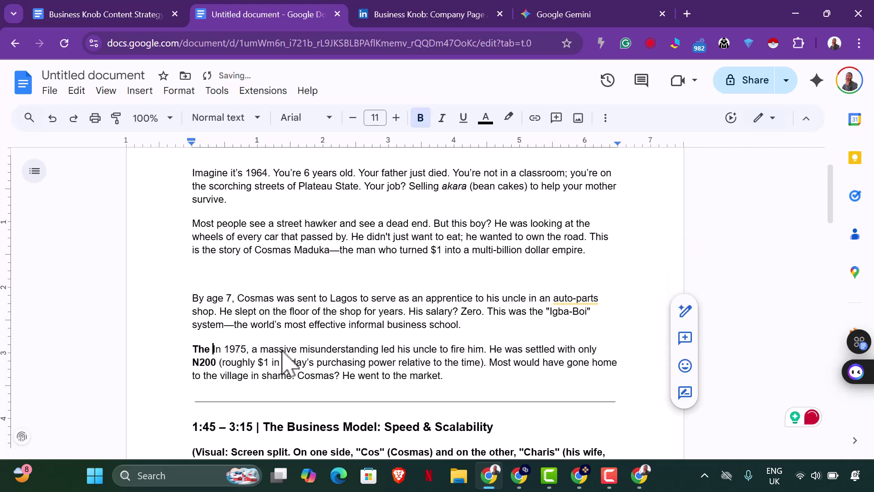
key("BackSpace")
type("I")
Delete the divider, the "1:45 – 3:15 | The Business Model: Speed & Scalability" heading and its split-screen visual note
scroll(283, 359, "down", 1)
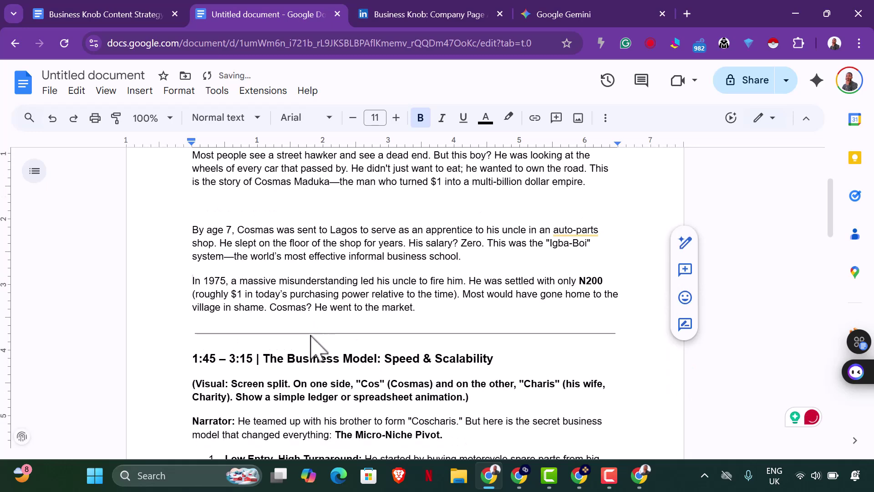
left_click_drag(485, 410, 207, 351)
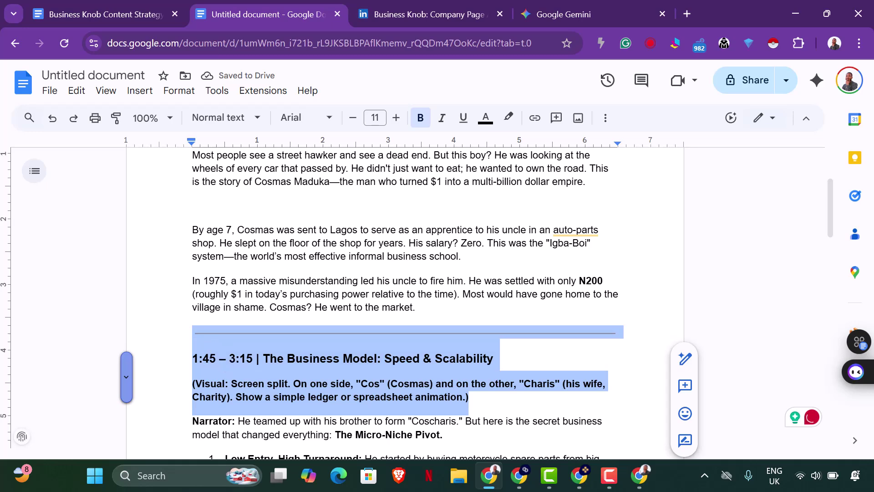
key("BackSpace")
Remove the "Narrator:" label before "He teamed up with his brother", keeping an empty line above that paragraph
left_click(245, 360)
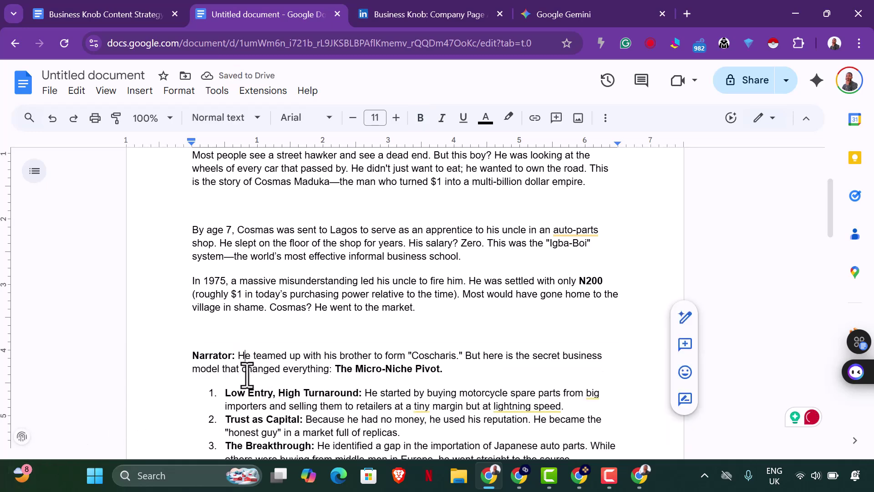
key("BackSpace")
key("BackSpace")
key("BackSpace")
key("BackSpace")
key("BackSpace")
key("BackSpace")
key("BackSpace")
key("BackSpace")
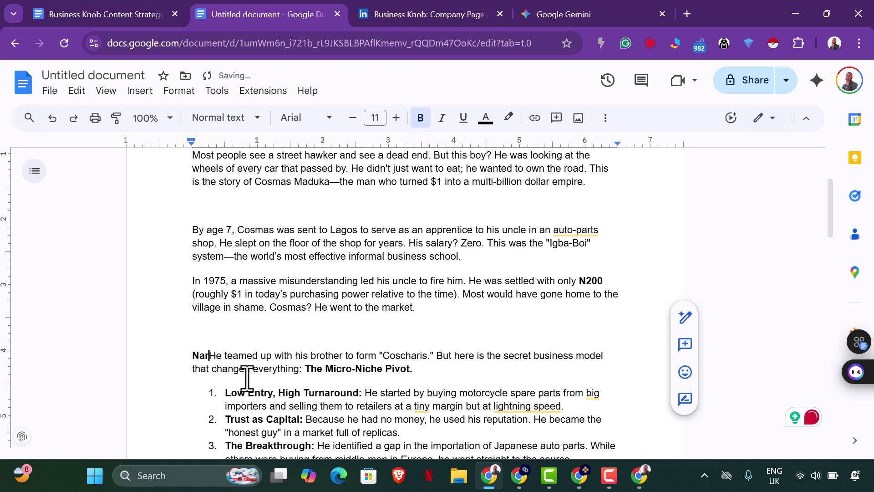
key("BackSpace")
key("BackSpace")
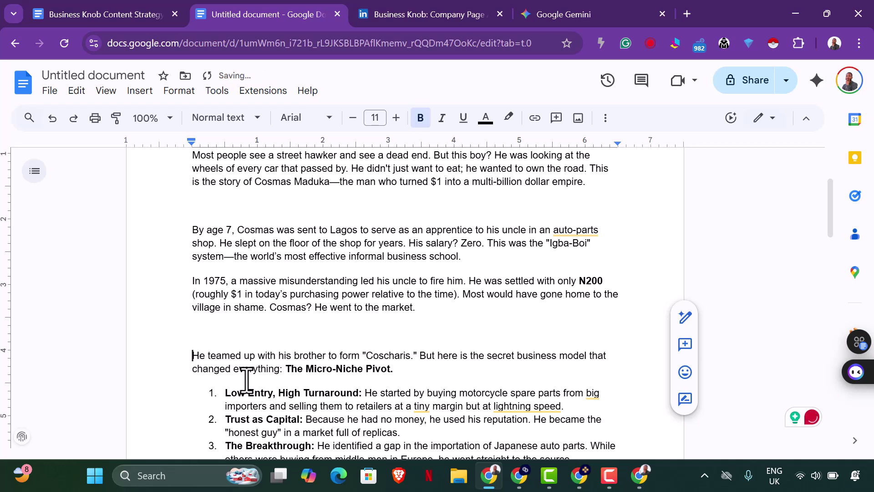
key("BackSpace")
key("Return")
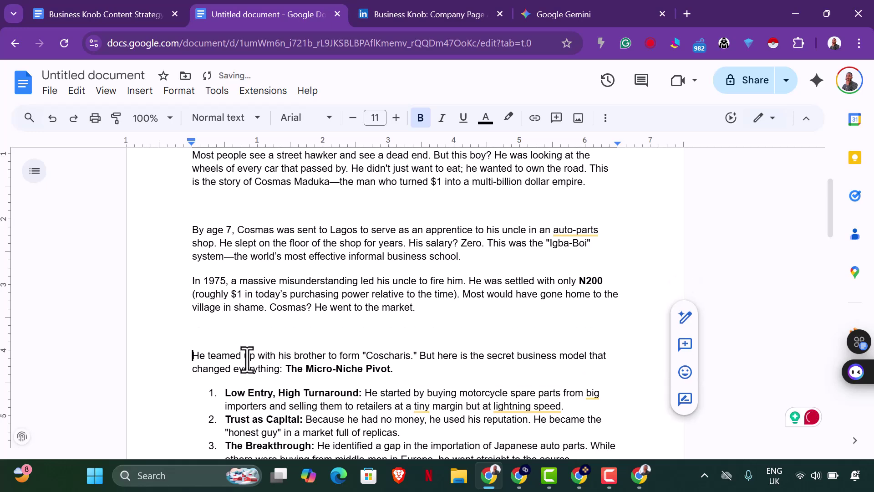
scroll(250, 364, "down", 2)
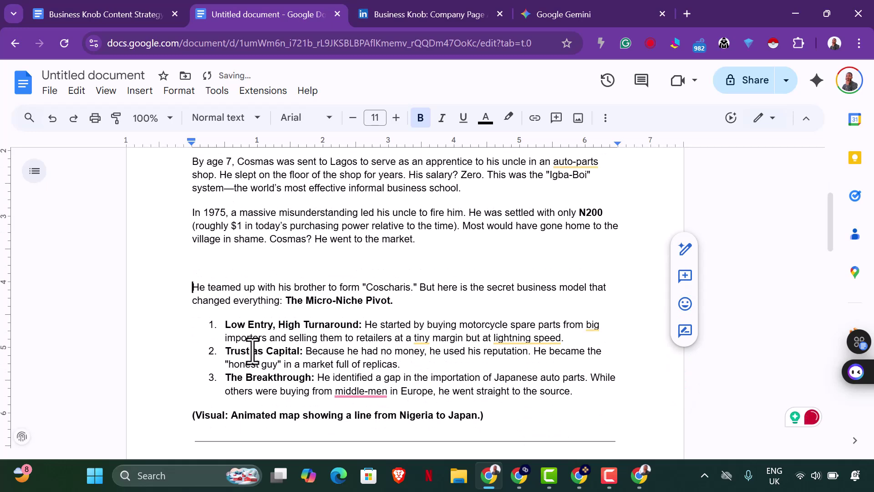
Remove the "Low Entry, High Turnaround:" label and its list number so "He started by buying motorcycle spare parts" becomes a plain paragraph
scroll(260, 360, "down", 2)
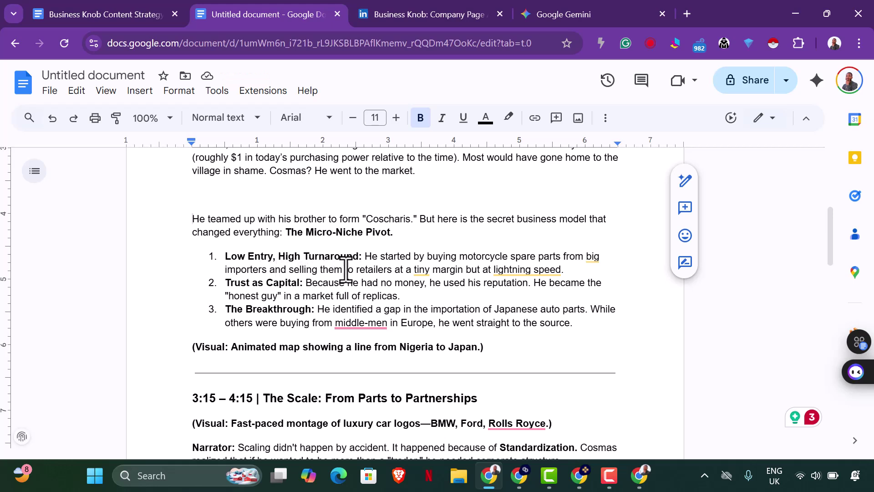
left_click_drag(364, 258, 203, 254)
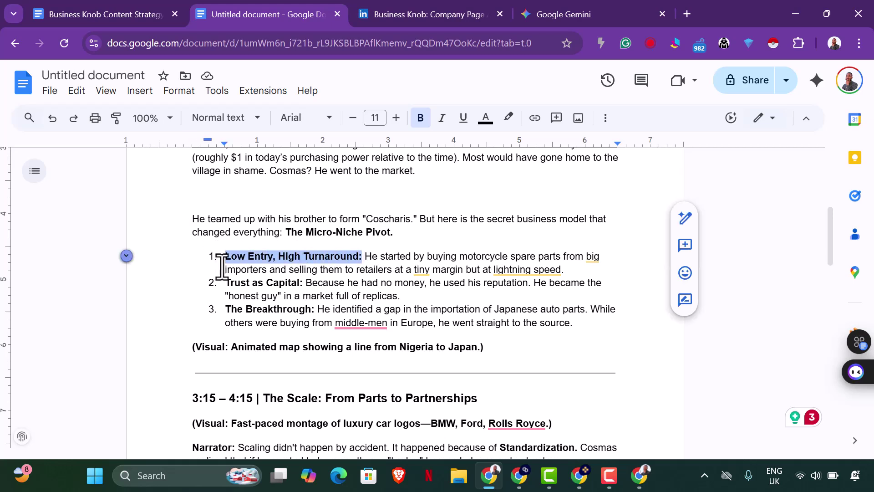
key("BackSpace")
key("BackSpace")
key("BackSpace")
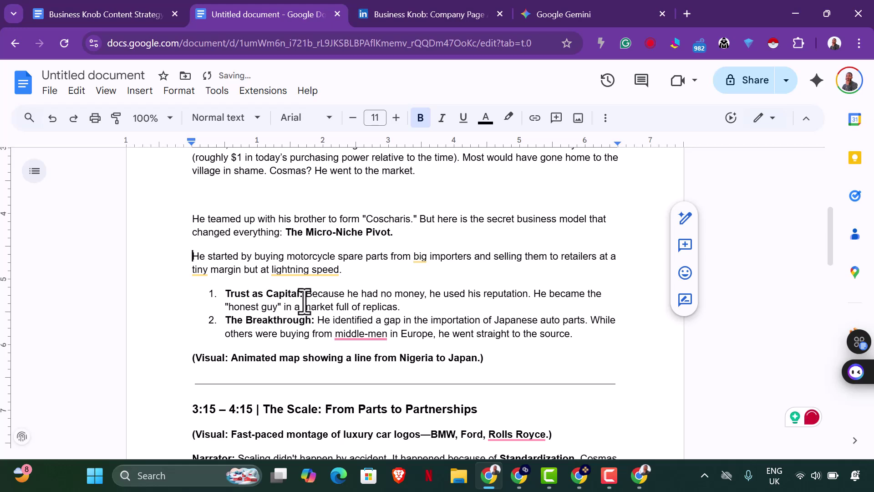
Remove the "Trust as Capital:" label and its list number so the paragraph starts with "Because he had no money"
left_click_drag(304, 294, 220, 293)
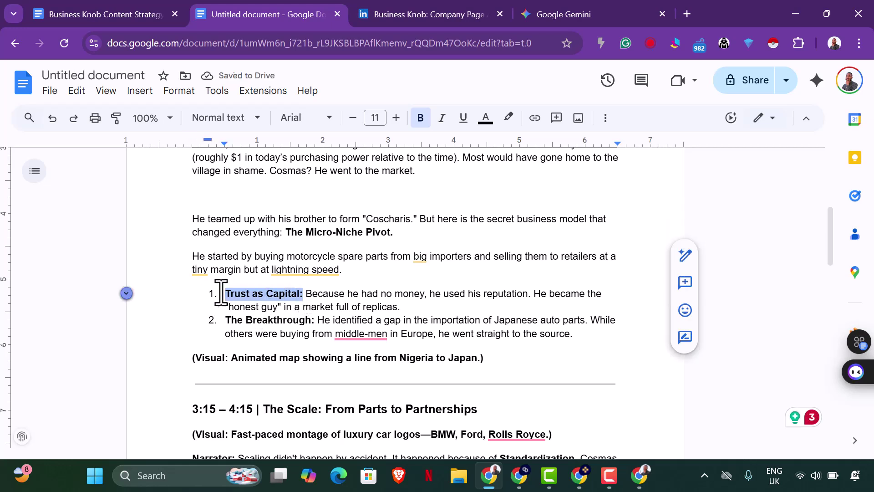
key("BackSpace")
key("BackSpace")
key("BackSpace")
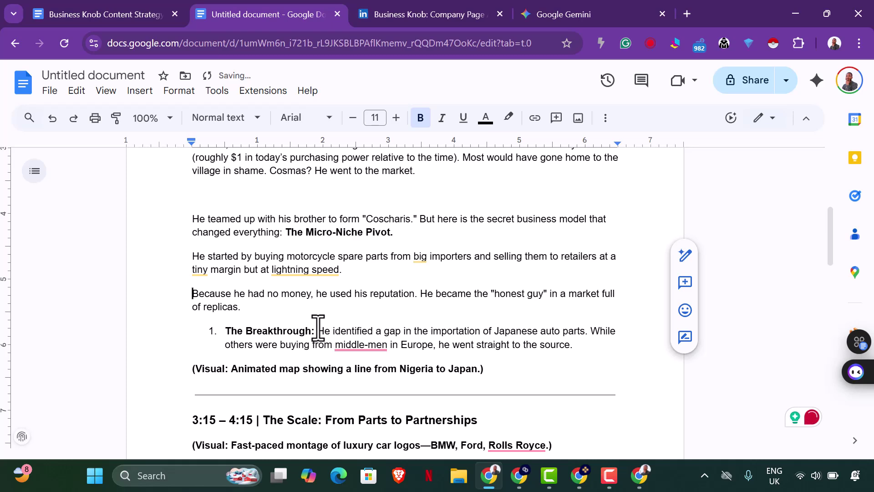
Remove the "The Breakthrough:" label and its list number so the paragraph starts with "He identified a gap"
left_click_drag(320, 331, 211, 328)
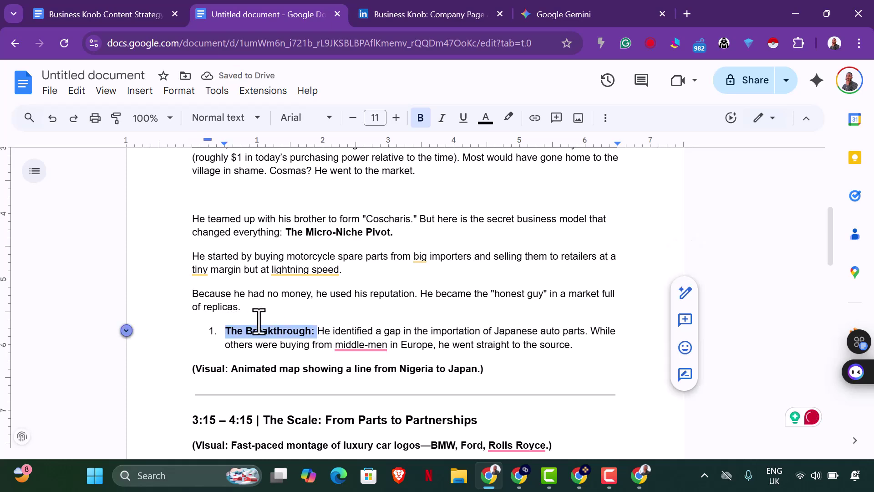
key("BackSpace")
key("BackSpace")
key("BackSpace")
Delete everything from the Nigeria-to-Japan map note through the "Narrator:" label before "Scaling didn't happen by accident", and add an empty line above that paragraph
scroll(274, 328, "down", 3)
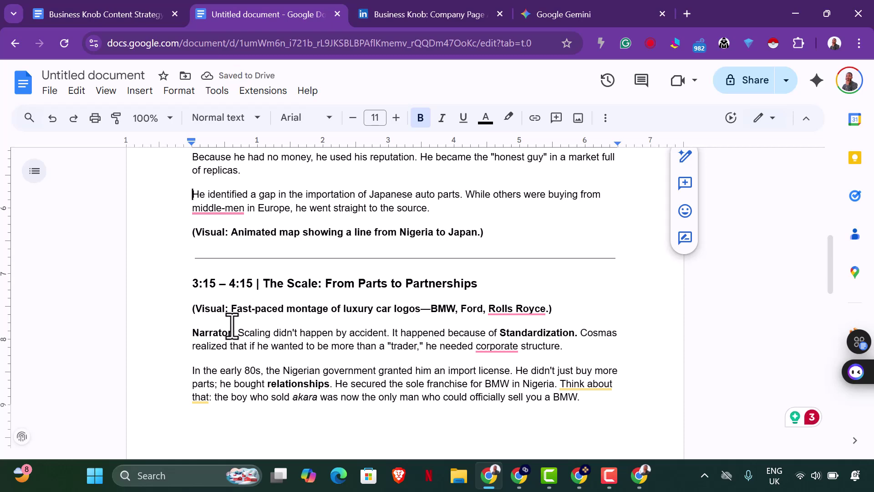
left_click(239, 332)
left_click_drag(204, 321, 187, 244)
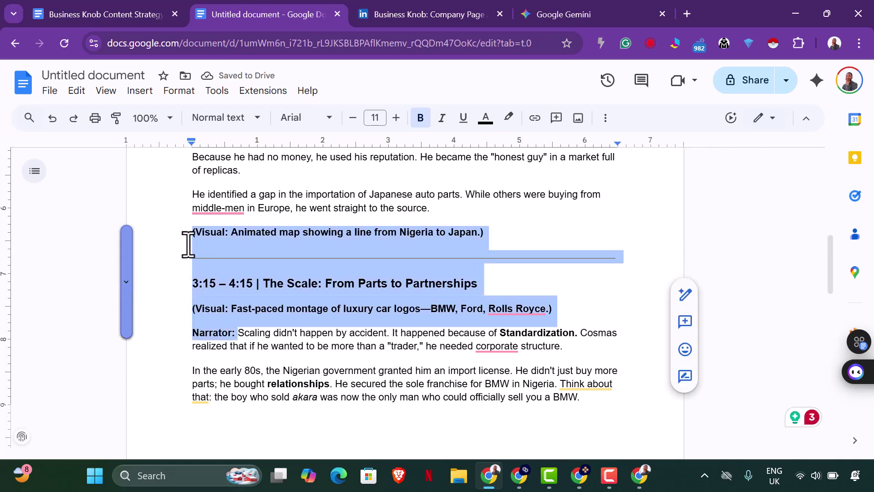
key("BackSpace")
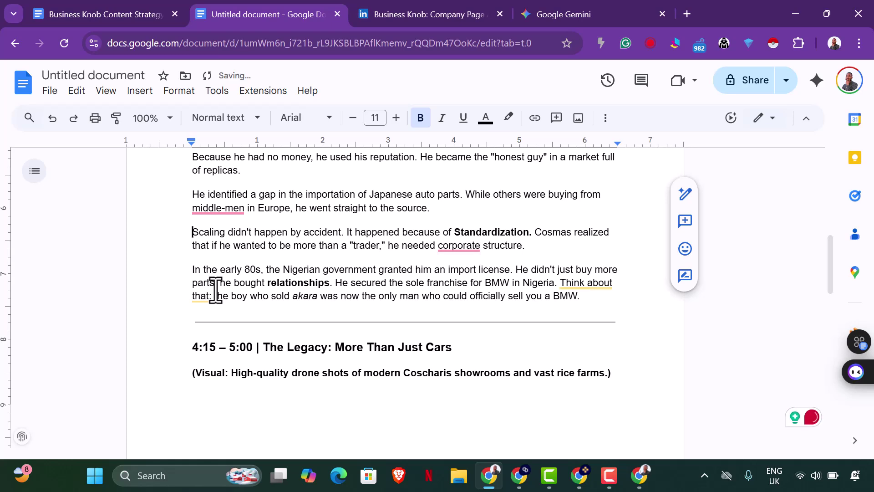
key("Return")
Delete the "4:15 – 5:00" heading, its drone-shots visual note and the "Narrator:" label, and add an empty line above "Today, Coscharis Group"
scroll(231, 312, "down", 6)
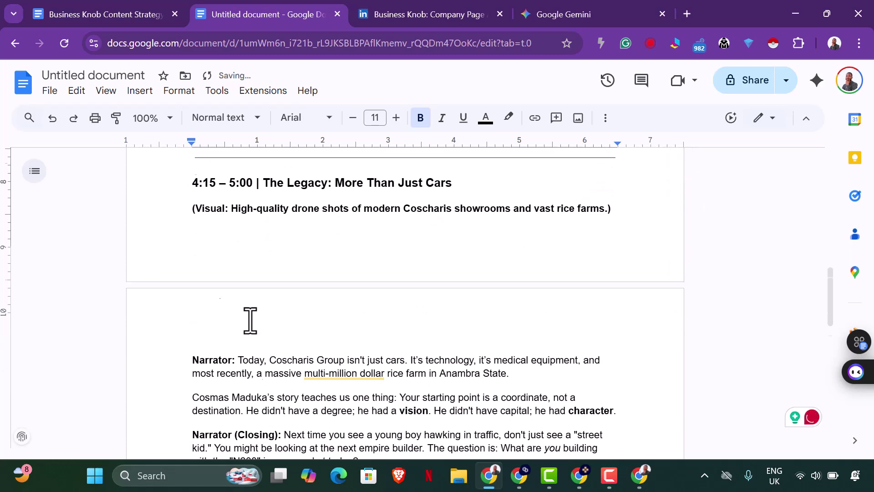
left_click_drag(238, 279, 194, 248)
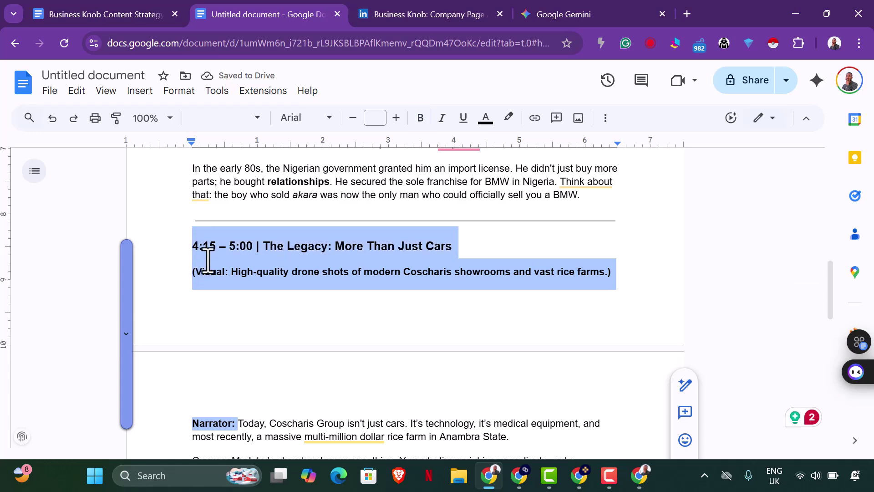
key("BackSpace")
key("BackSpace")
key("BackSpace")
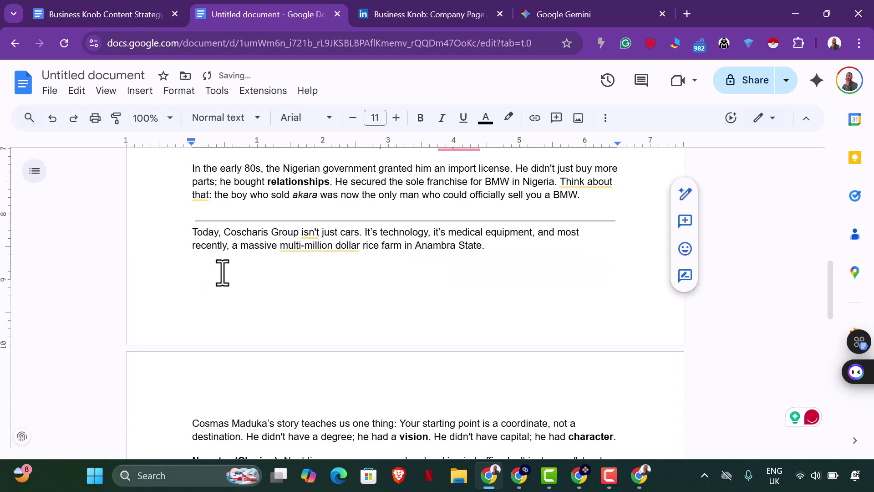
key("Return")
Remove the "Narrator (Closing):" label so the last paragraph starts with "Next time you see a young boy"
scroll(223, 273, "down", 3)
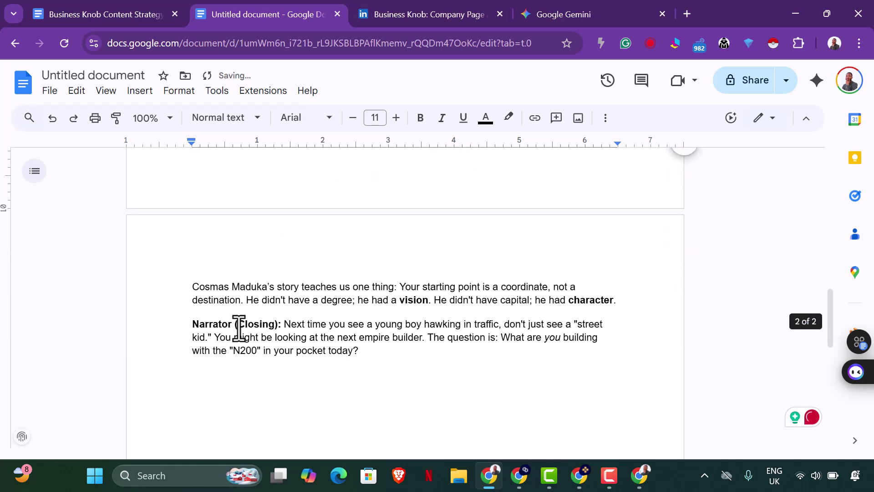
left_click(287, 330)
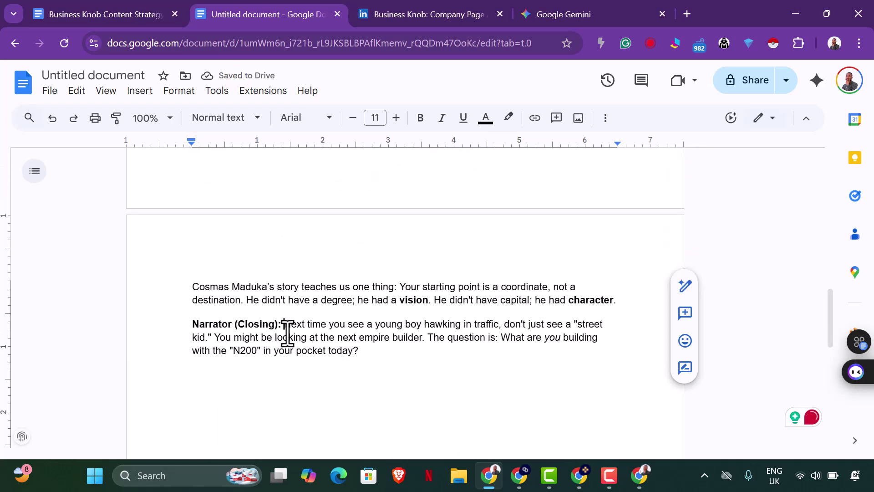
key("BackSpace")
key("BackSpace")
key("BackSpace")
key("BackSpace")
key("BackSpace")
key("BackSpace")
key("BackSpace")
key("BackSpace")
key("BackSpace")
key("BackSpace")
key("BackSpace")
key("BackSpace")
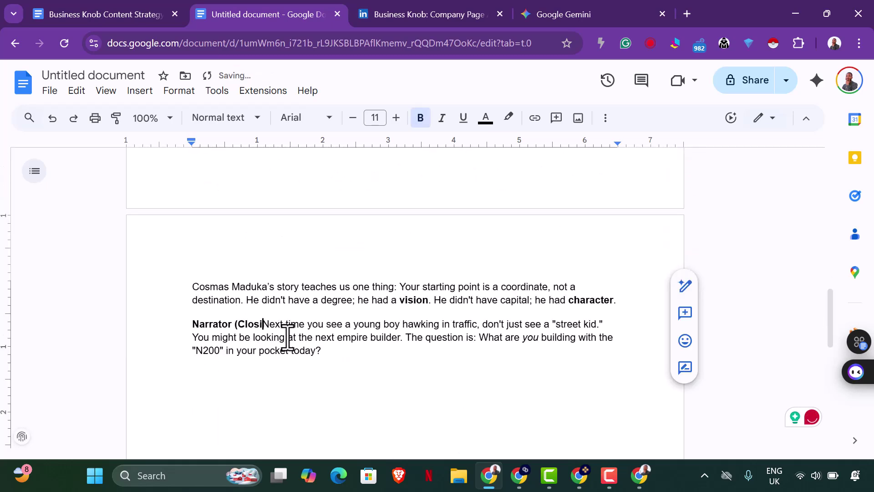
key("BackSpace")
key("BackSpace")
key("BackSpace")
key("BackSpace")
key("BackSpace")
key("BackSpace")
key("BackSpace")
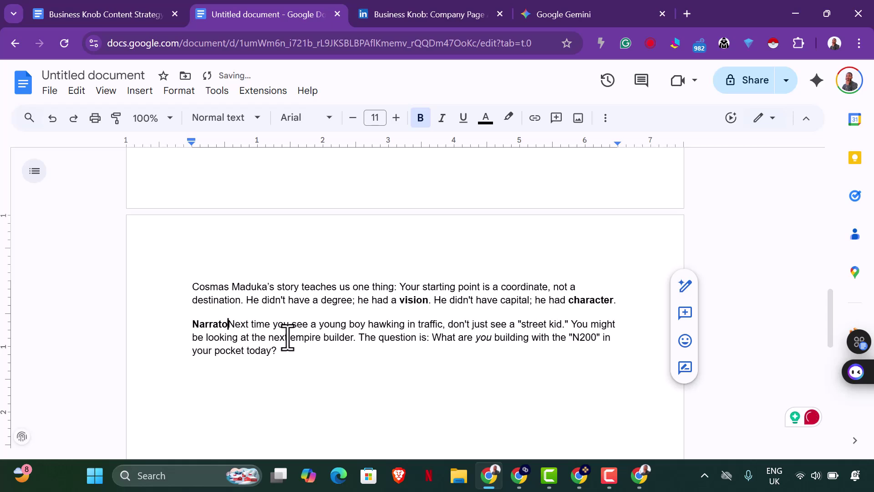
key("BackSpace")
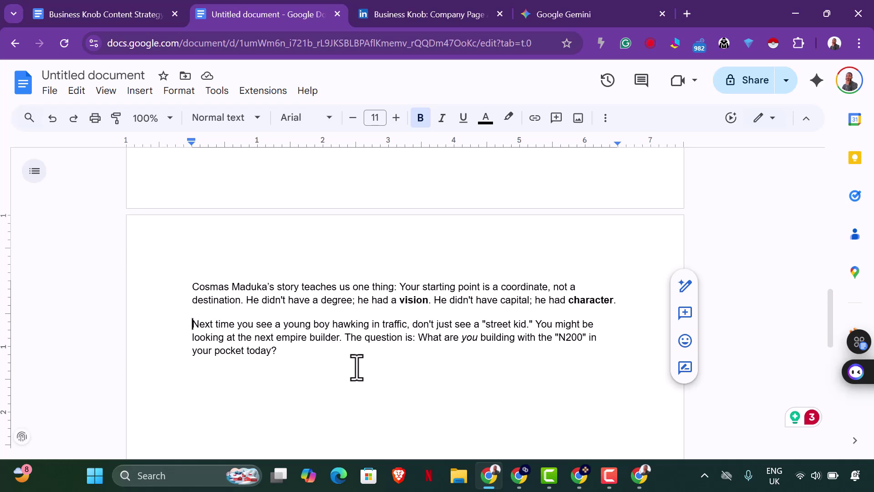
Split "The question is:" off the last paragraph into its own paragraph, with an empty line above it
left_click(294, 353)
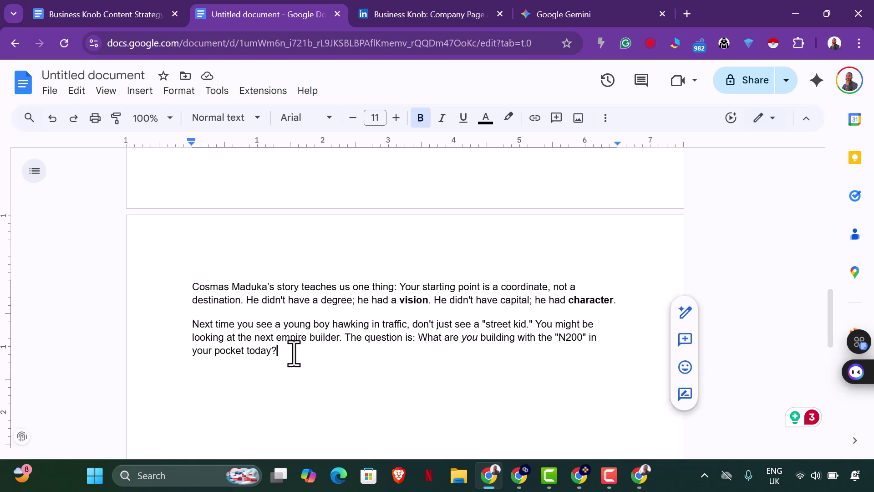
left_click(348, 341)
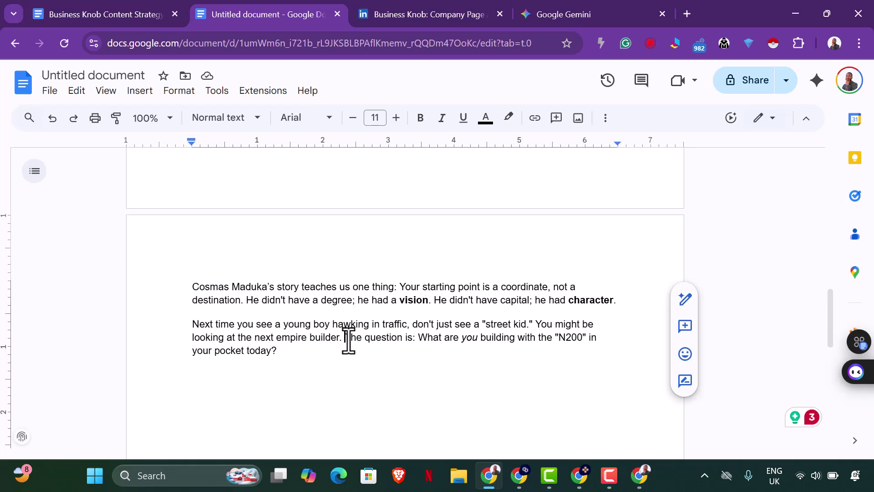
key("Return")
key("Return")
left_click(583, 388)
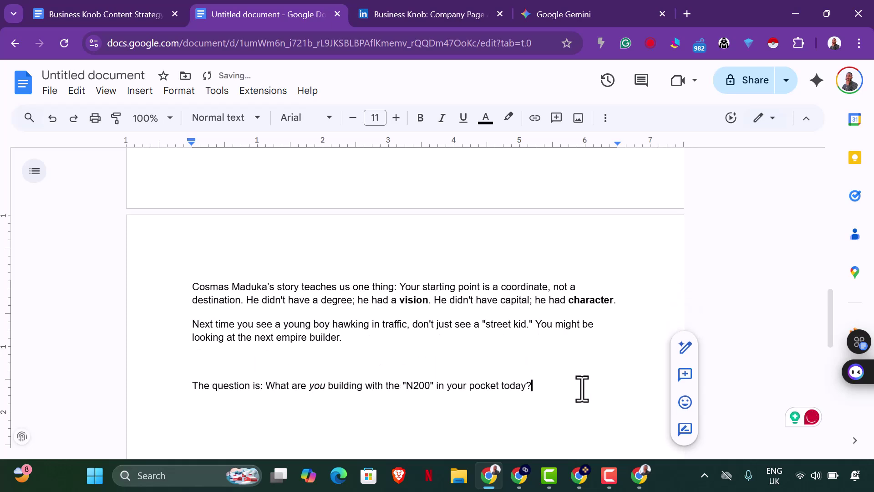
key("Return")
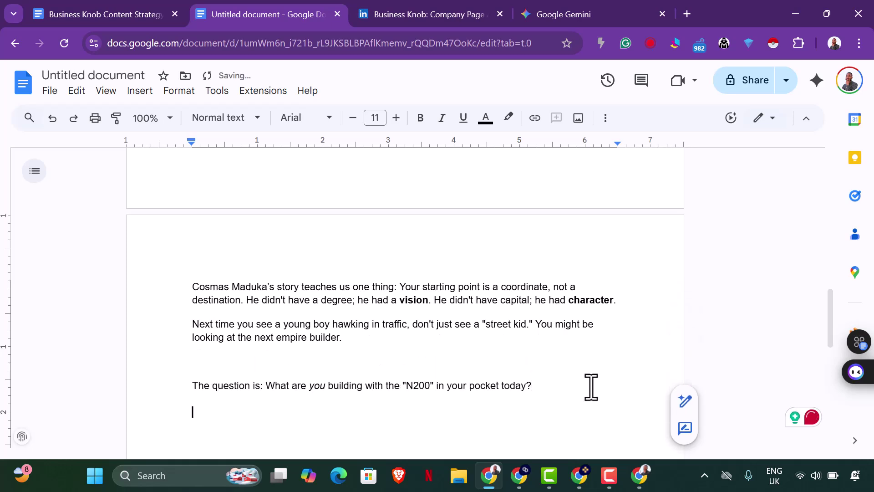
type("Su")
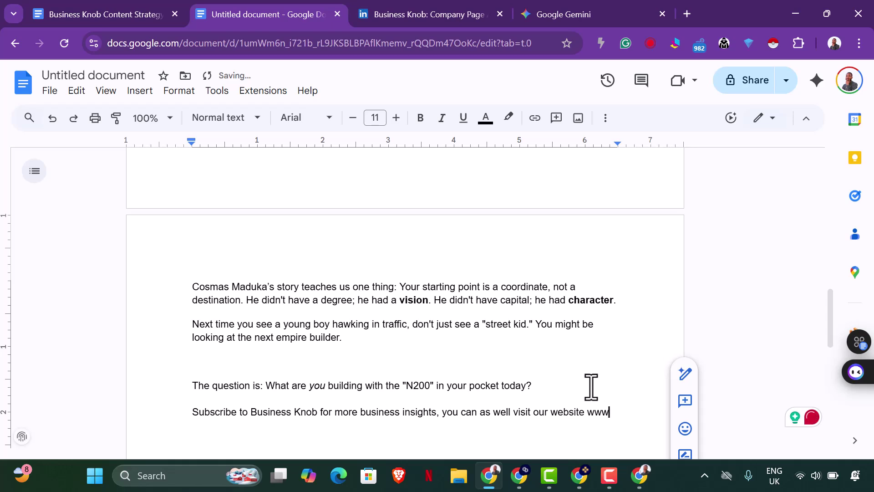
type("usiness")
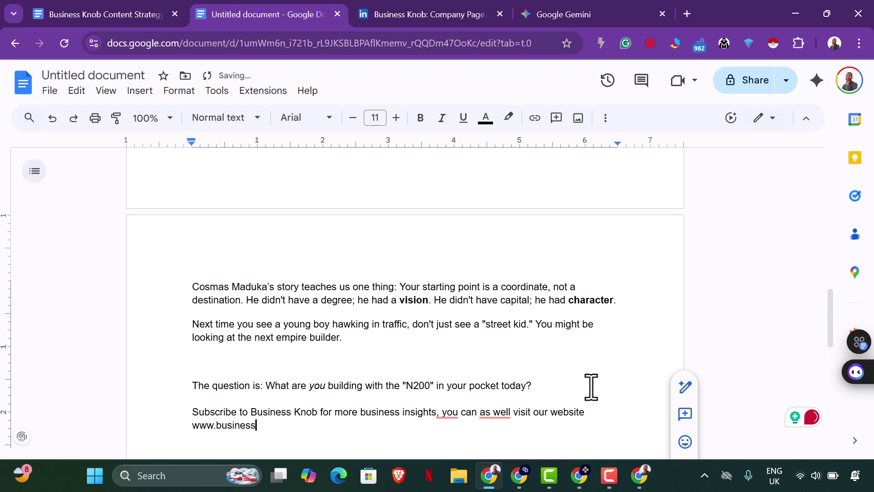
type("knob.com for free business tools to keep your business operation simple and")
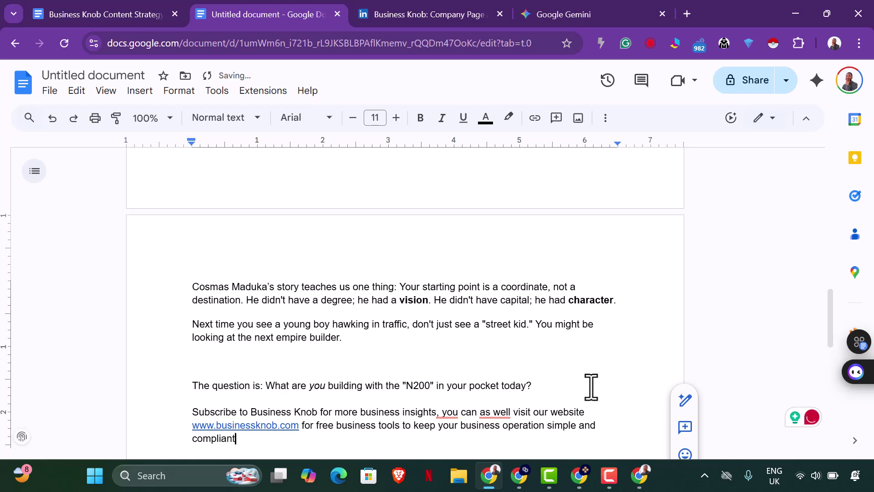
Copy the entire cleaned narration script from the document
scroll(533, 306, "up", 3)
scroll(466, 362, "down", 2)
scroll(462, 350, "up", 6)
scroll(462, 349, "up", 5)
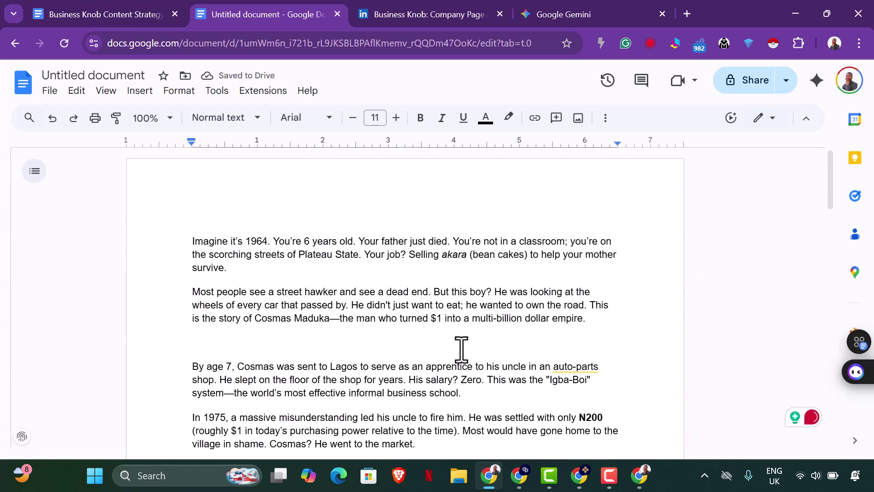
key("ctrl+a")
right_click(404, 297)
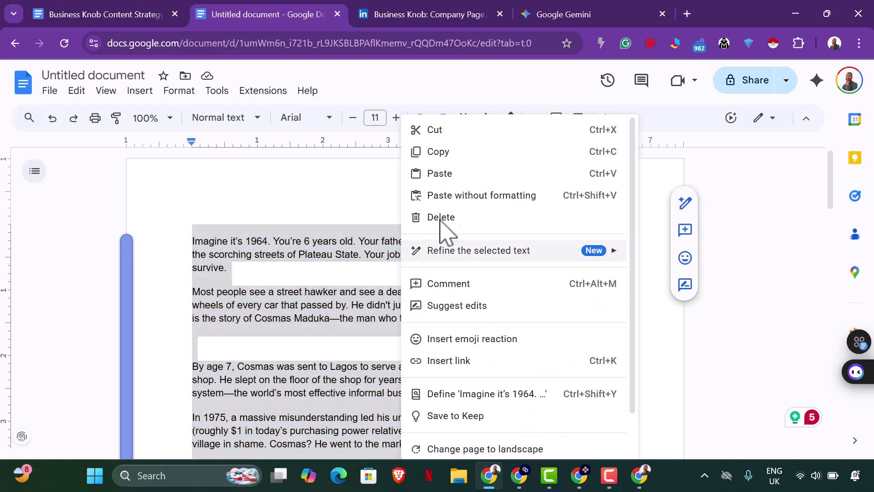
left_click(439, 154)
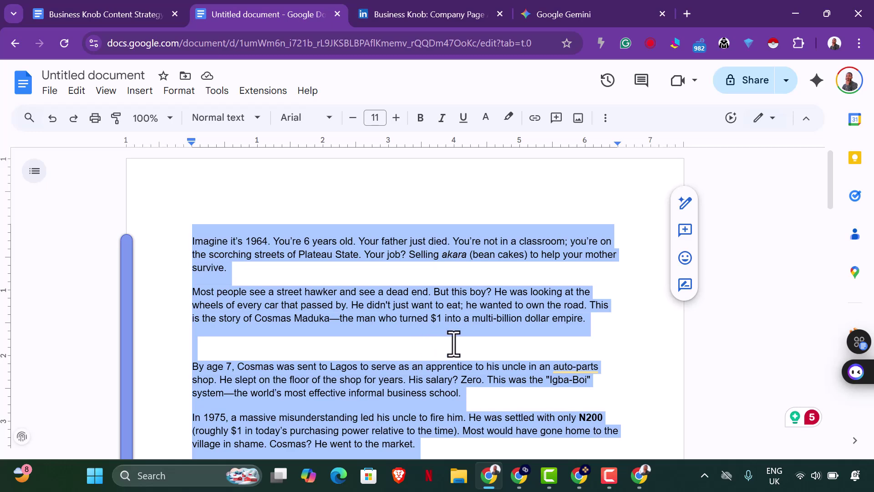
Switch to the browser window with MiniMax Audio and view the open Clipchamp search and NaturalReader pages as voiceover options
mouse_move(639, 476)
left_click(618, 438)
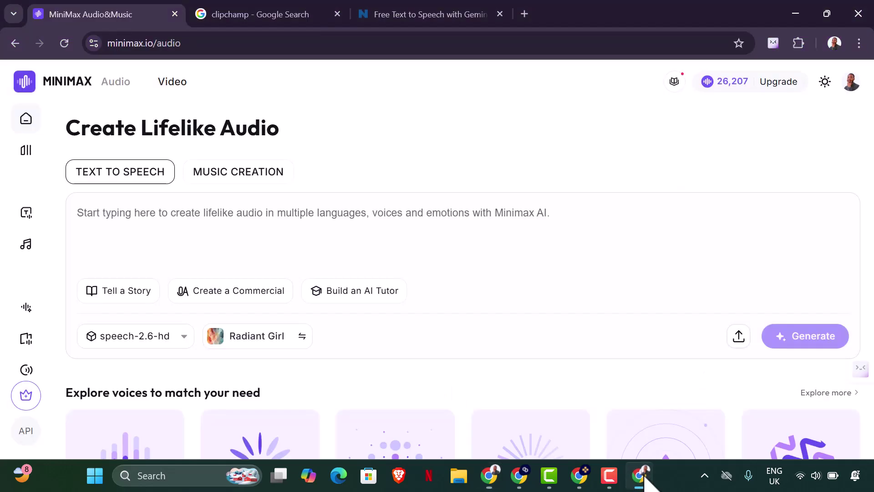
left_click(239, 23)
left_click(114, 23)
left_click(268, 21)
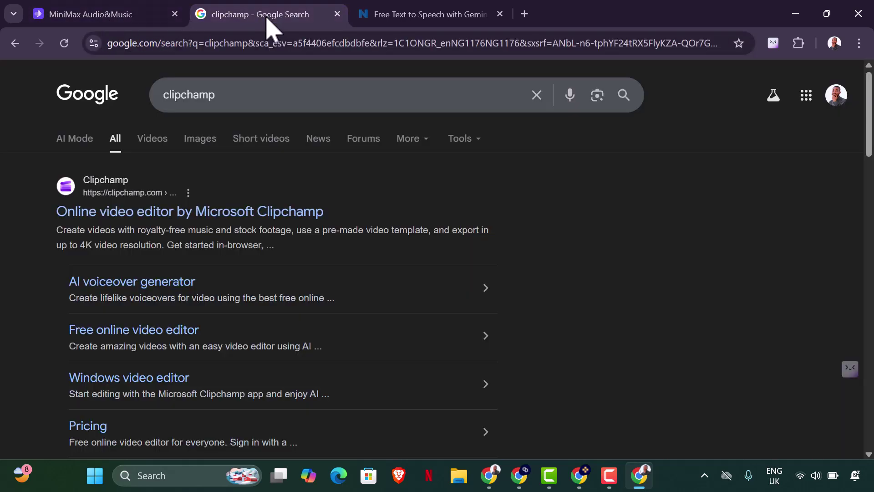
left_click(422, 19)
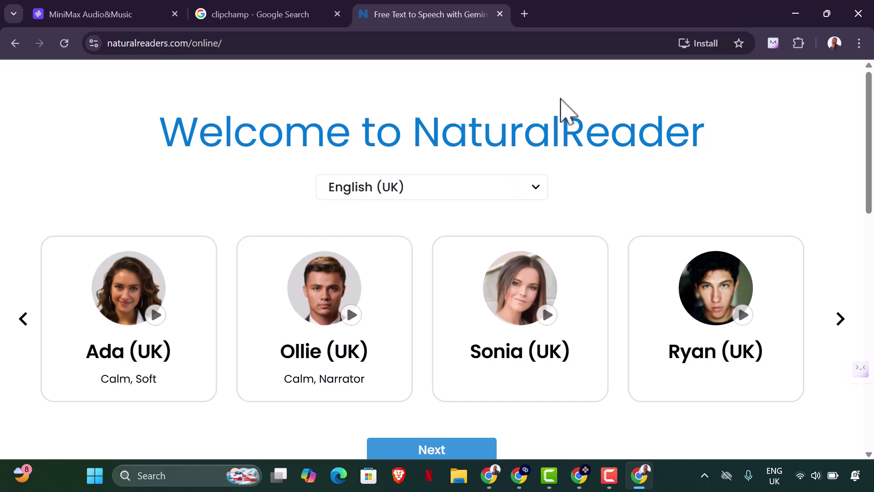
Search the web for "google ai studio" in a new tab and open the Google AI Studio site
left_click(531, 19)
type("goog")
key("BackSpace")
type("ogle ai studio")
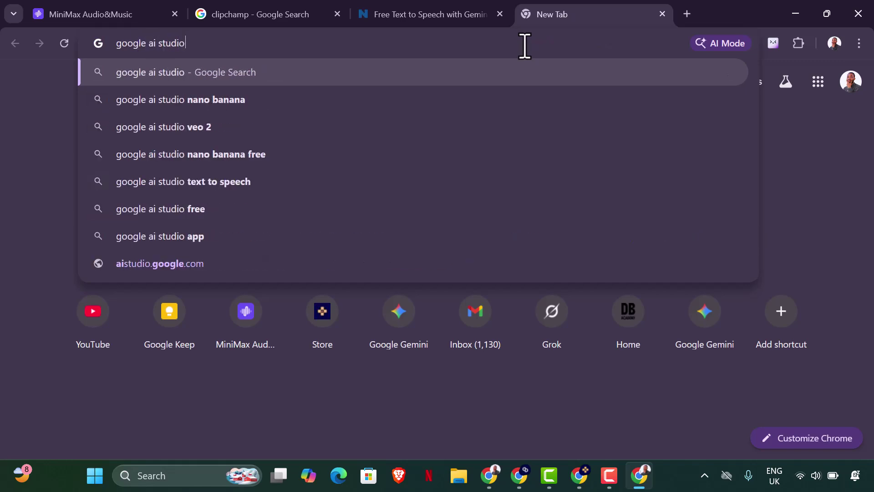
key("Return")
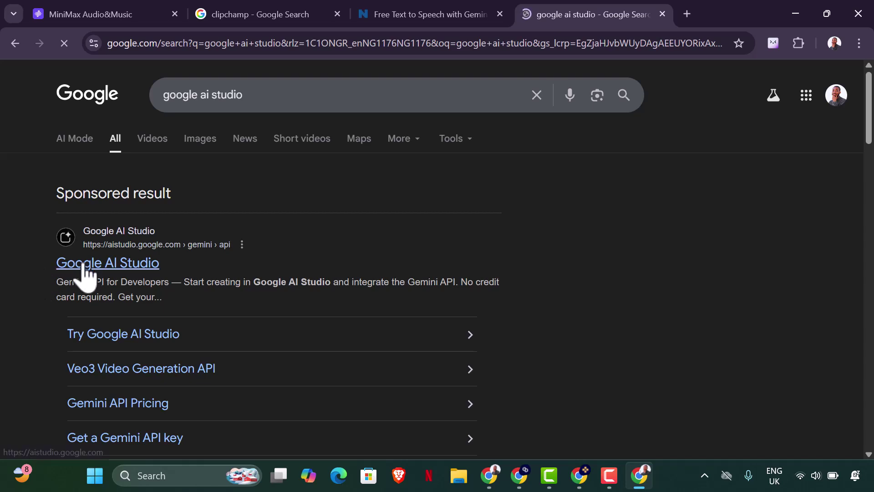
left_click(85, 268)
Review the NaturalReader and Google AI Studio pages, and return to the MiniMax Audio text-to-speech page
left_click(412, 16)
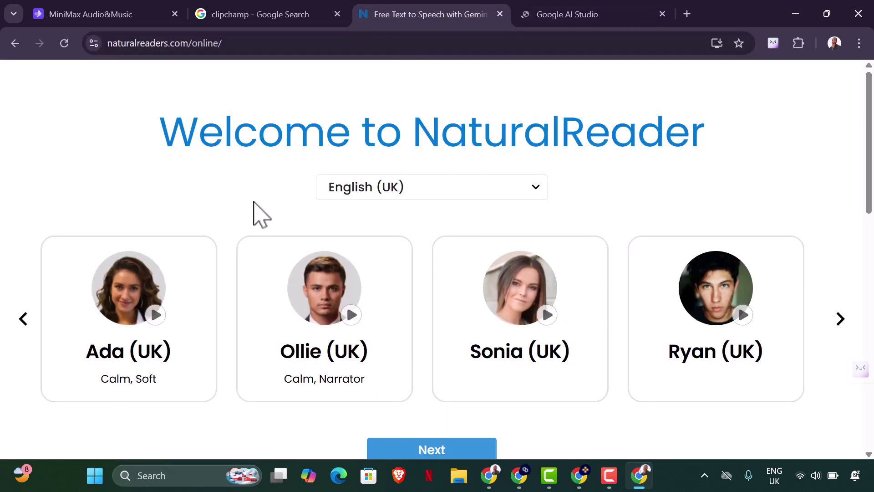
scroll(451, 323, "down", 4)
left_click(606, 15)
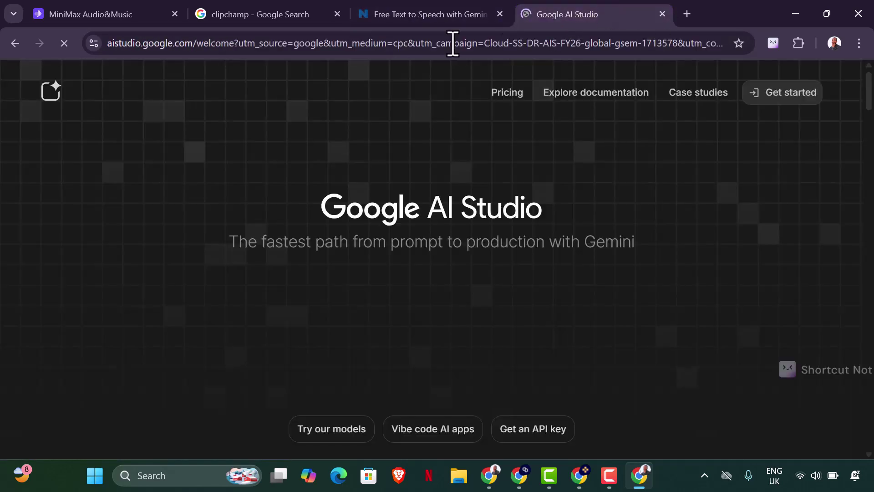
left_click(100, 18)
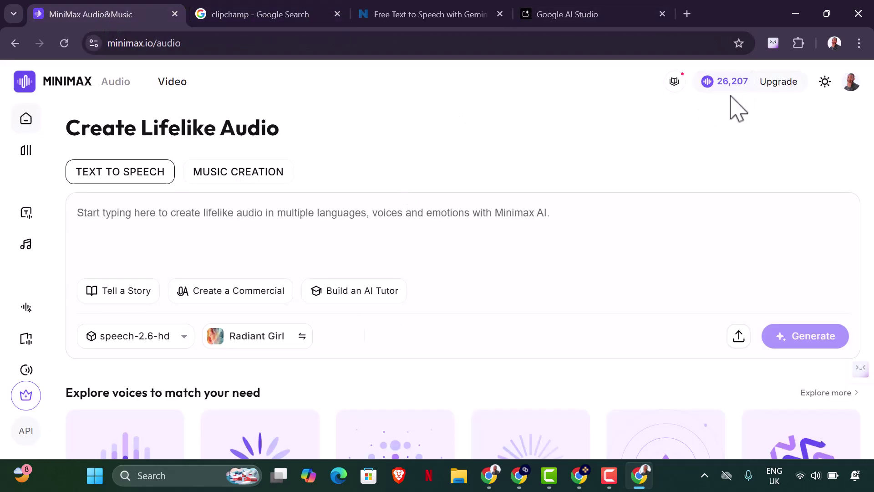
Enter Google AI Studio from its open welcome page and open the tool for turning text into audio with Gemini
left_click(577, 15)
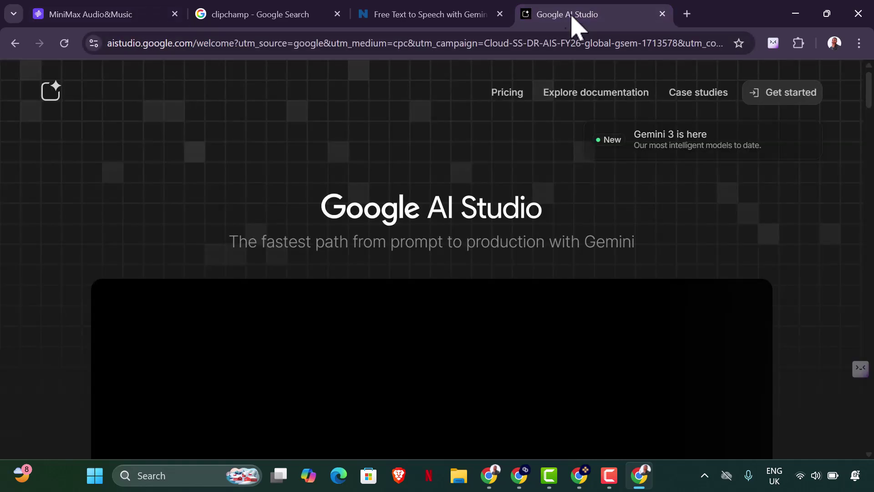
scroll(485, 175, "down", 10)
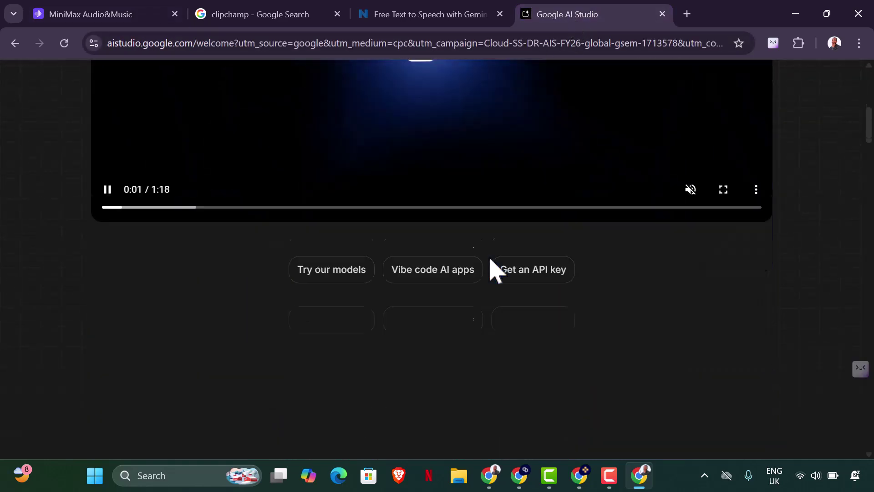
scroll(495, 269, "up", 2)
scroll(488, 255, "up", 7)
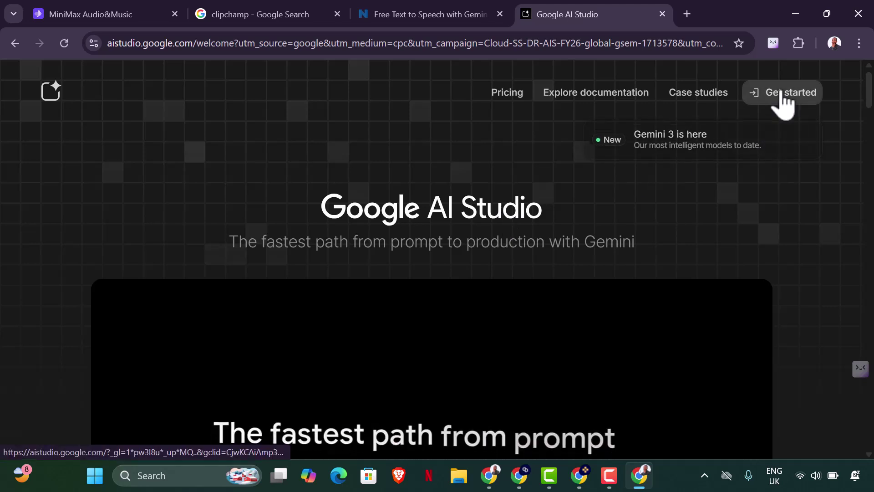
left_click(782, 95)
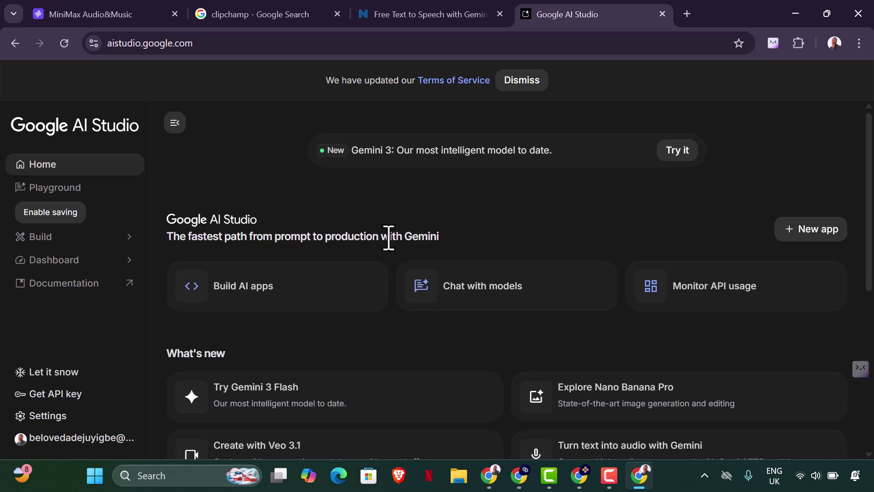
scroll(397, 238, "down", 1)
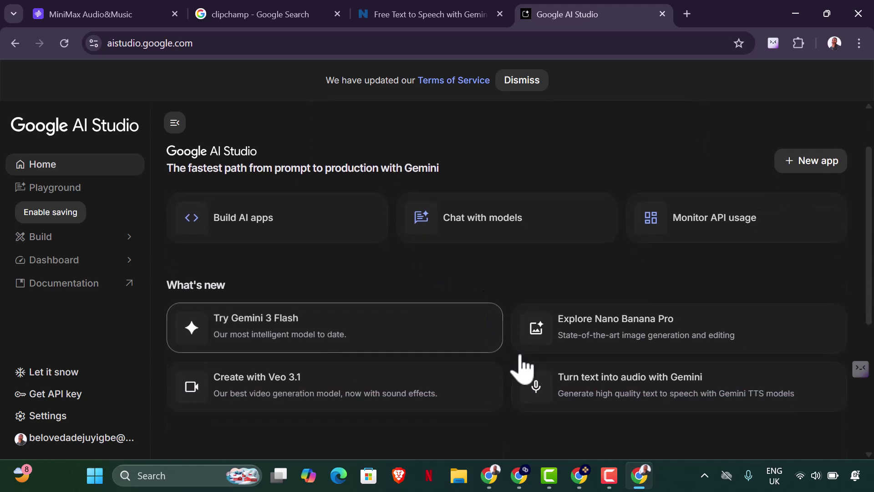
left_click(648, 393)
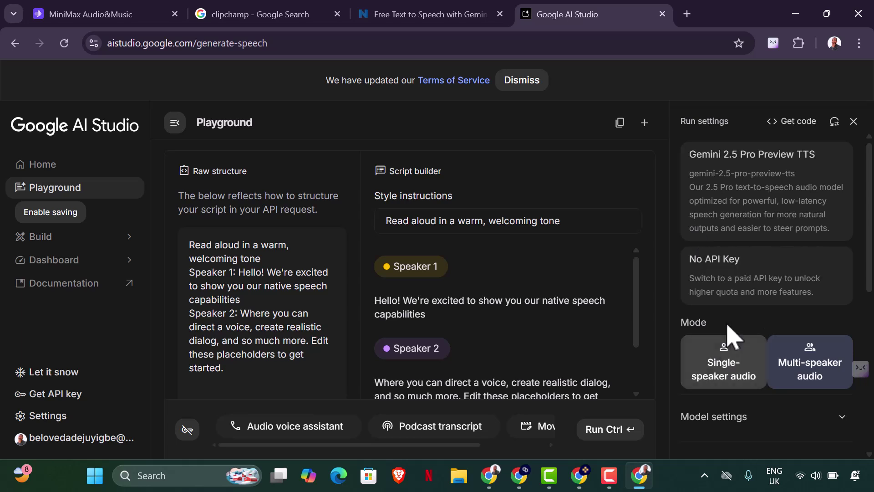
Set the speech mode to Single-speaker audio, preview the Puck and Charon voices, and choose Charon
scroll(734, 372, "down", 2)
scroll(738, 408, "down", 2)
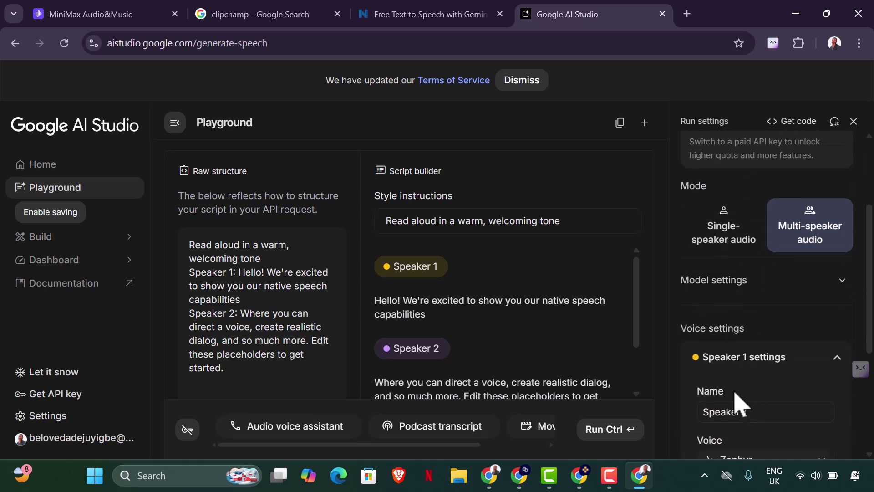
left_click(728, 241)
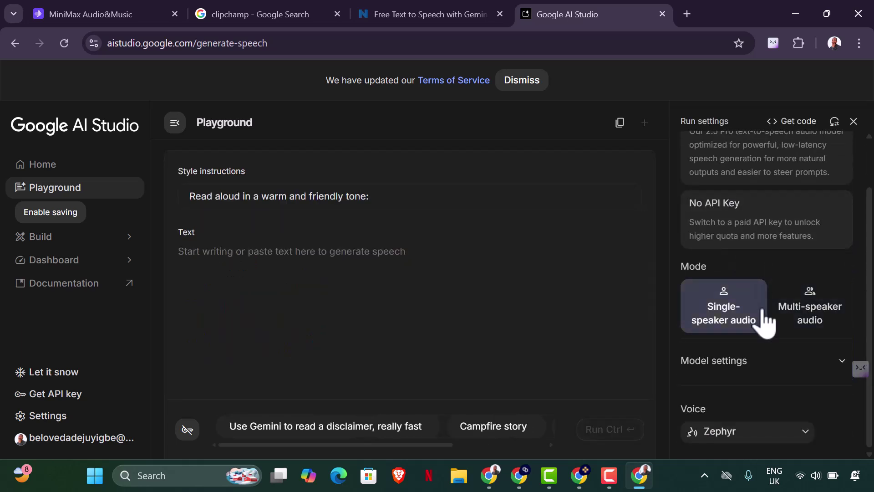
left_click(720, 432)
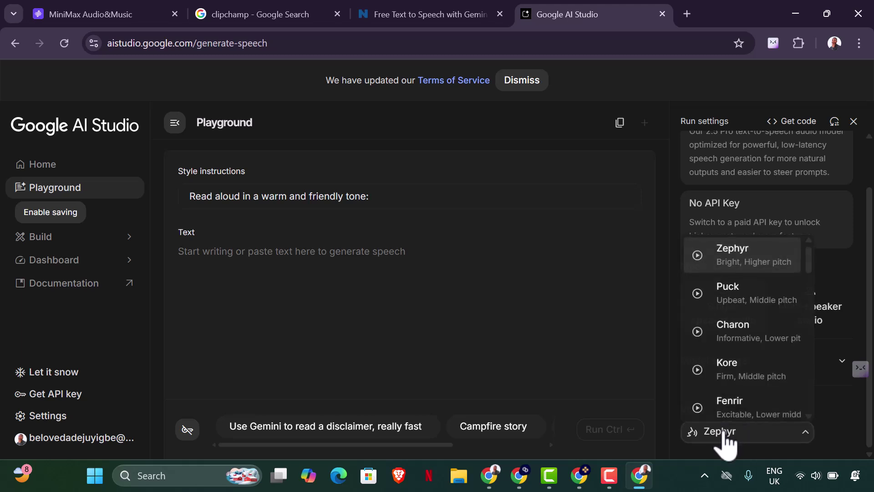
left_click(698, 294)
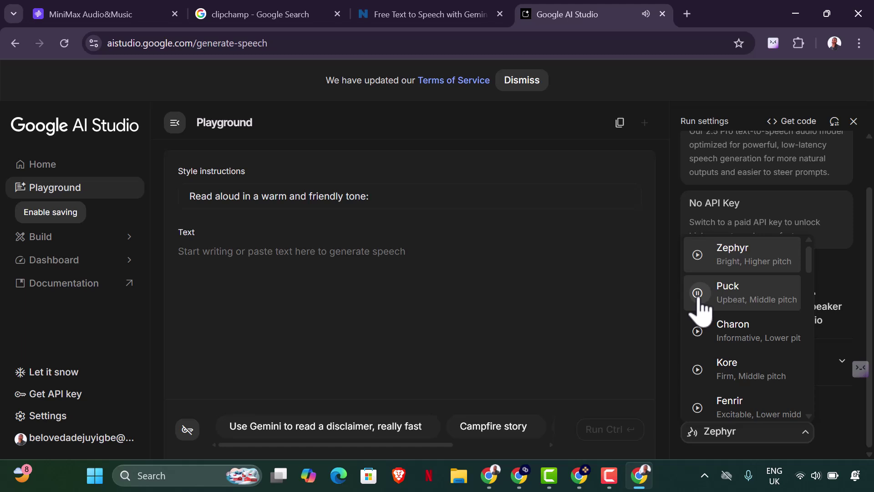
left_click(698, 331)
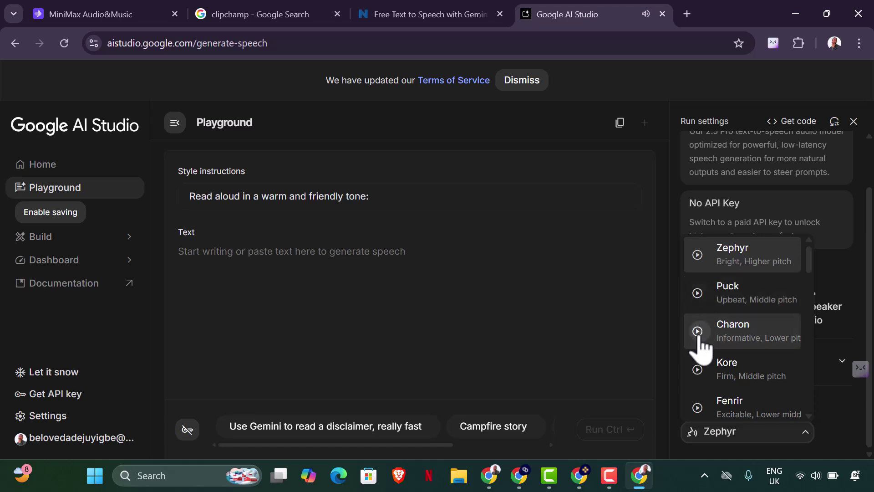
left_click(753, 342)
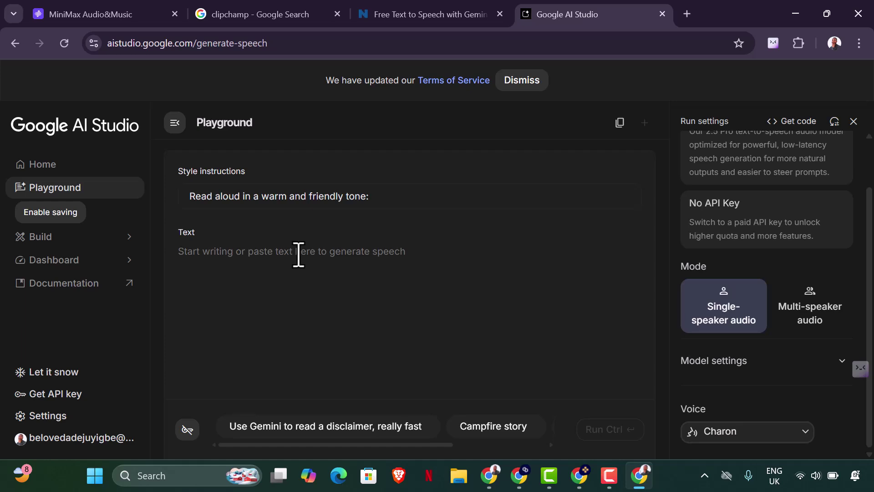
Return to MiniMax Audio, preview the Captivating Storyteller, Trustworthy Man and Man With Deep Voice voices, and use Man With Deep Voice
left_click(102, 14)
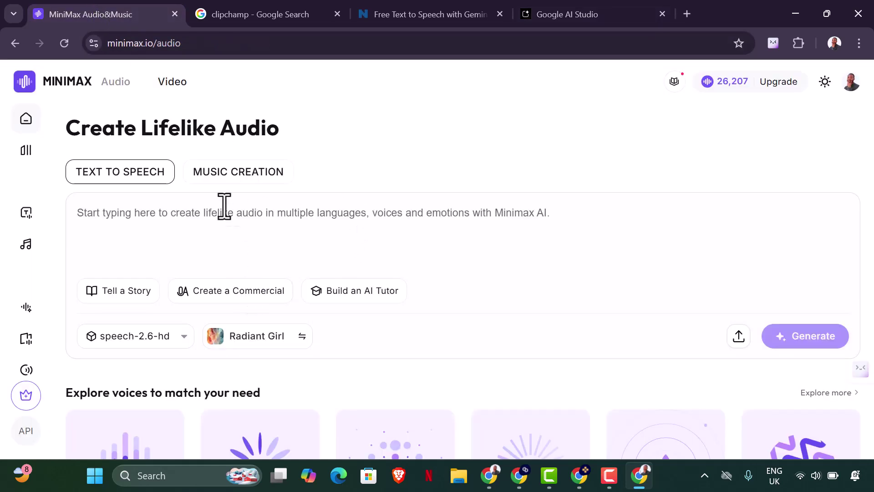
left_click(559, 15)
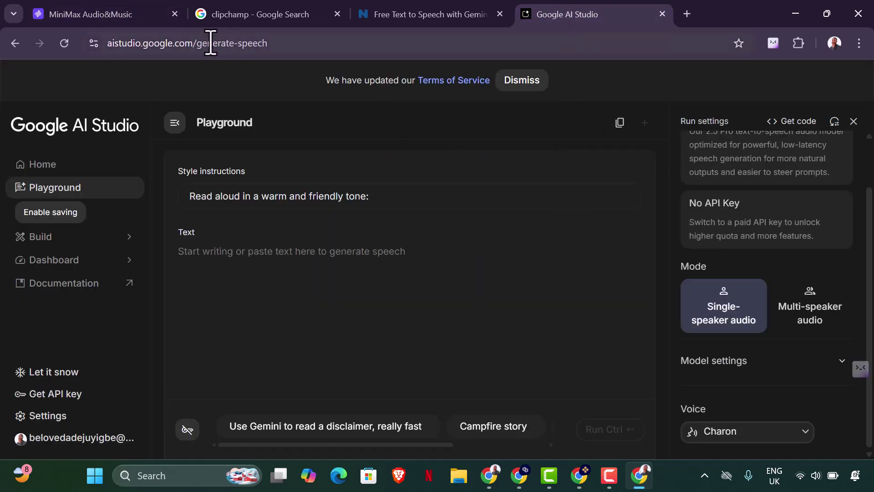
left_click(136, 15)
scroll(289, 289, "down", 1)
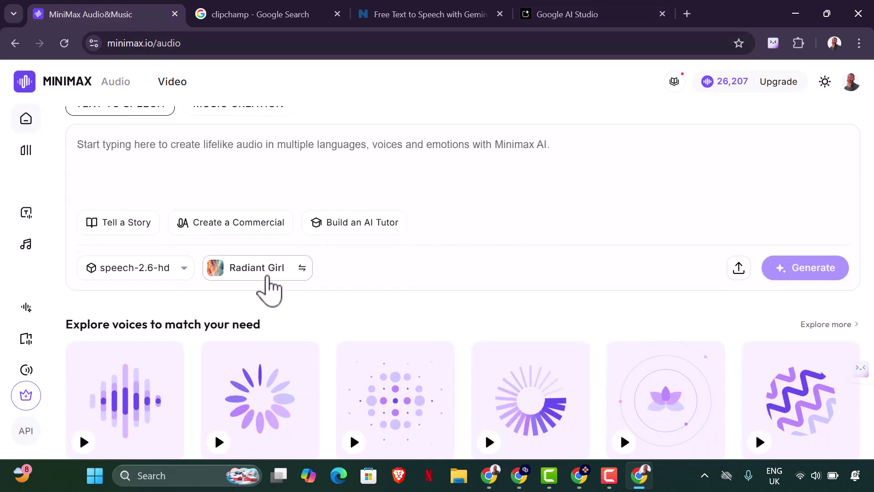
left_click(263, 273)
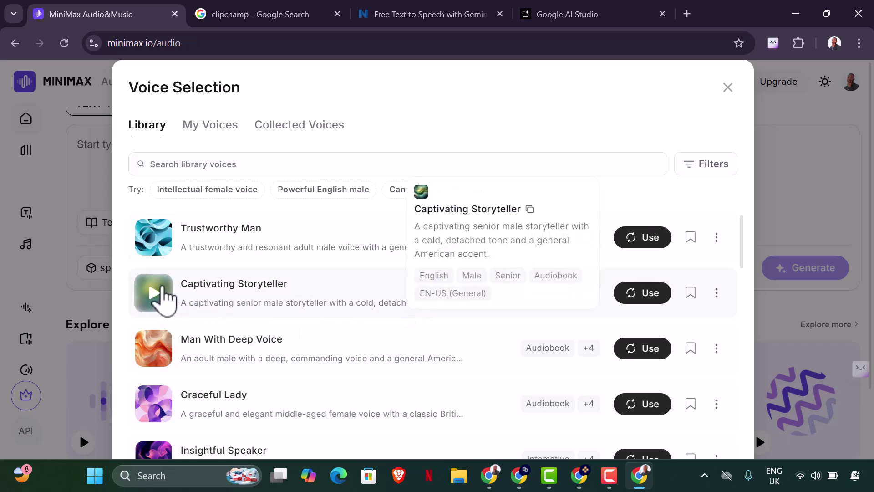
left_click(164, 299)
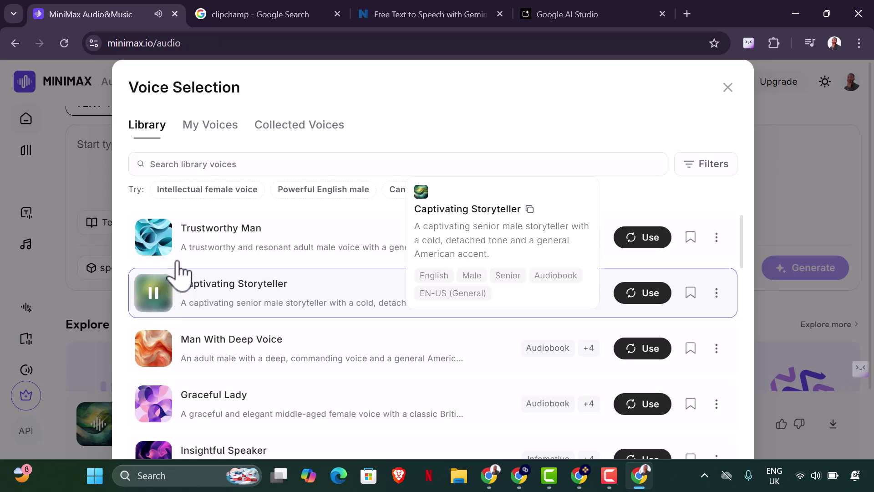
left_click(155, 236)
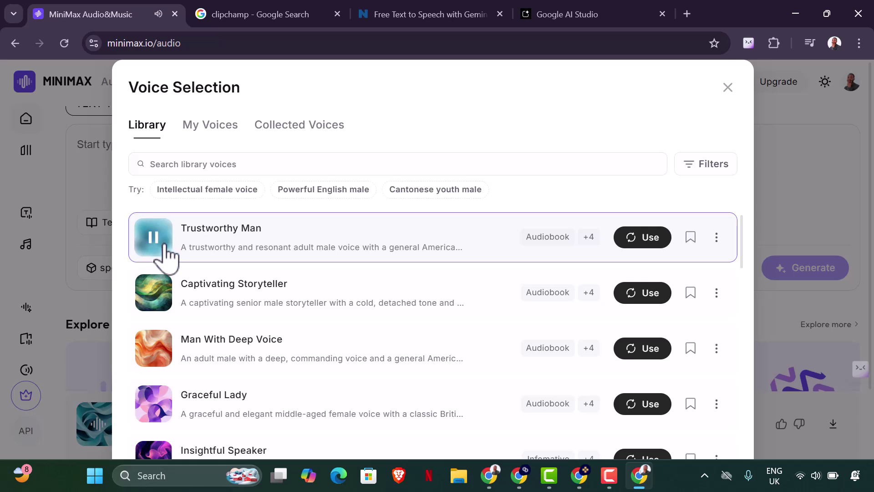
mouse_move(167, 255)
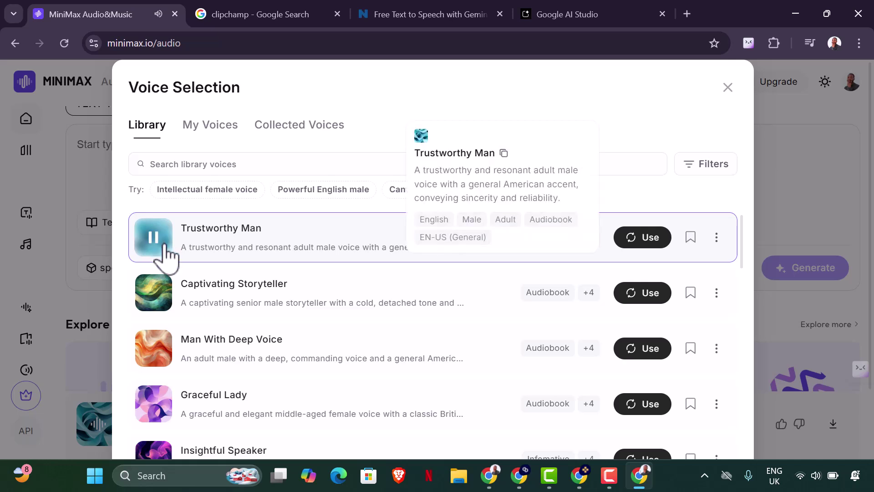
left_click(155, 350)
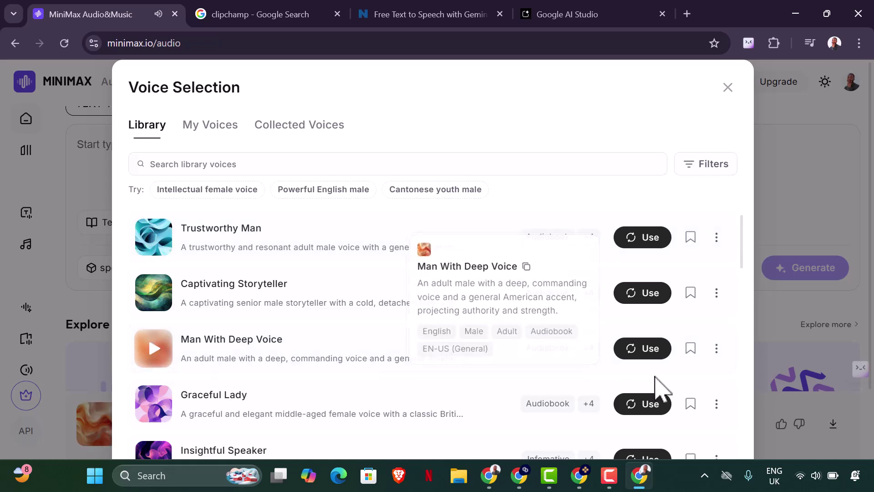
left_click(643, 351)
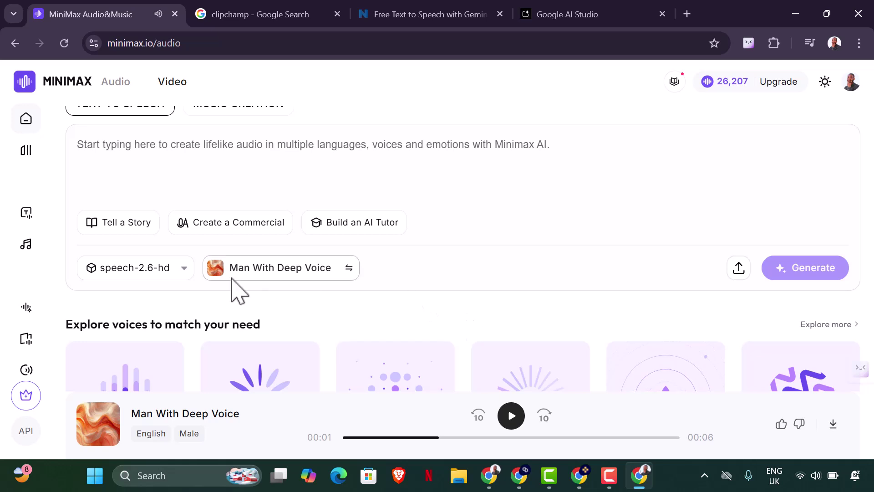
Change the MiniMax speech model to speech-02-turbo
scroll(232, 291, "up", 2)
left_click(174, 338)
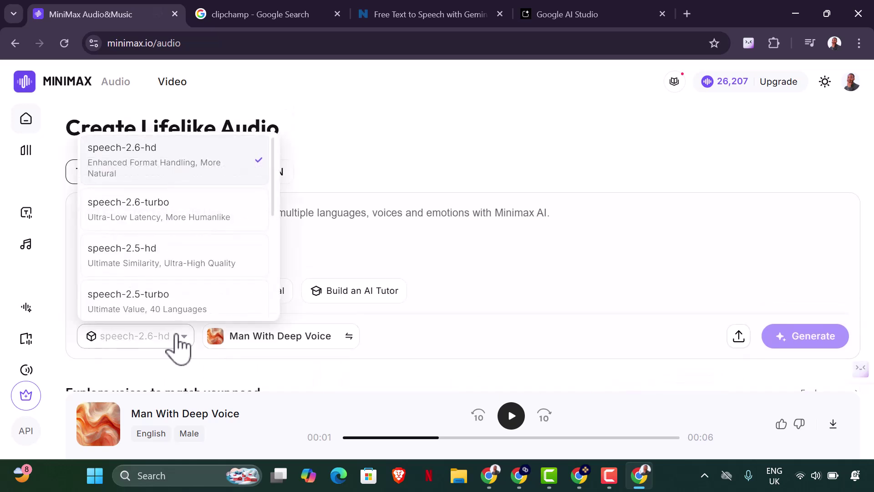
scroll(162, 287, "down", 2)
scroll(170, 281, "down", 3)
left_click(159, 224)
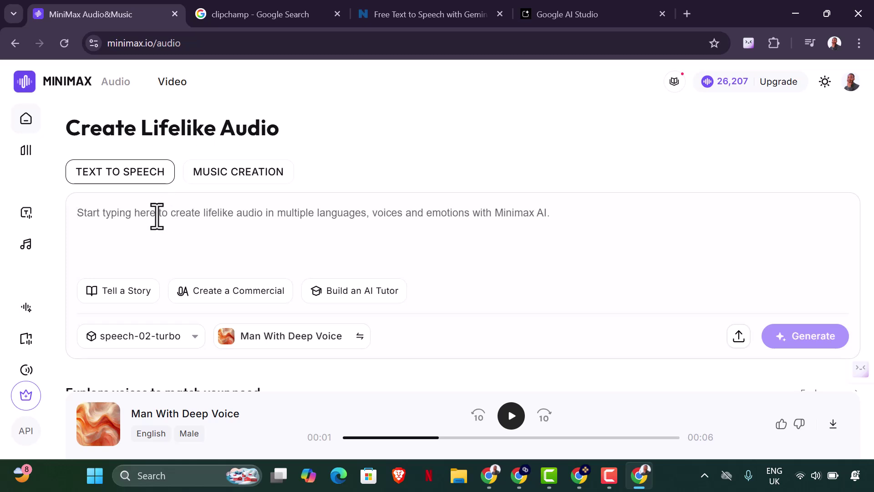
Paste the copied narration script into the text-to-speech field, check it through to the end, and generate the voiceover
key("ctrl+v")
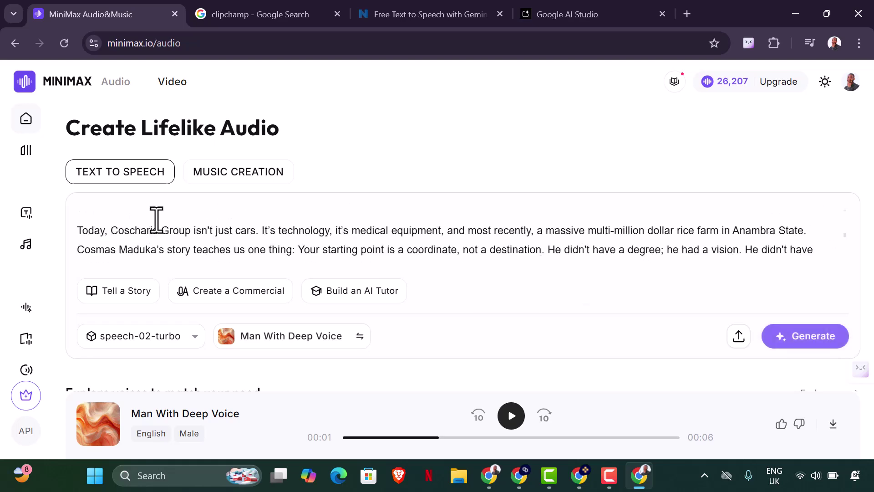
scroll(201, 230, "up", 5)
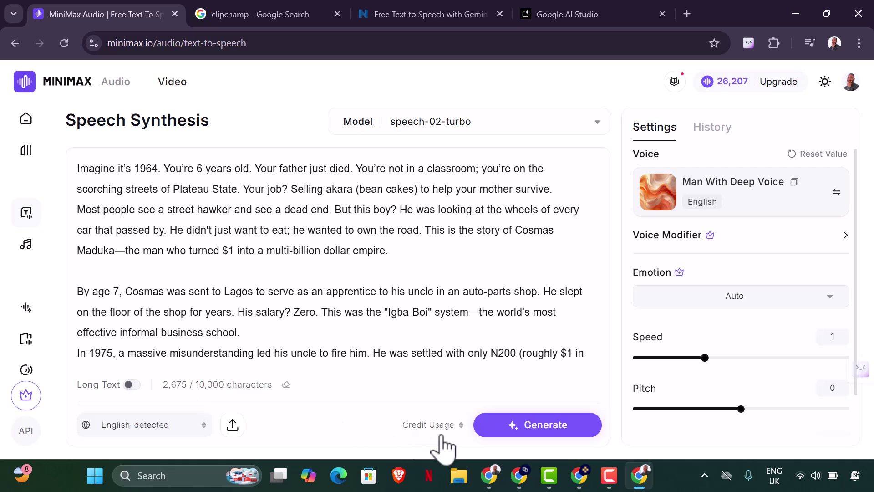
mouse_move(438, 437)
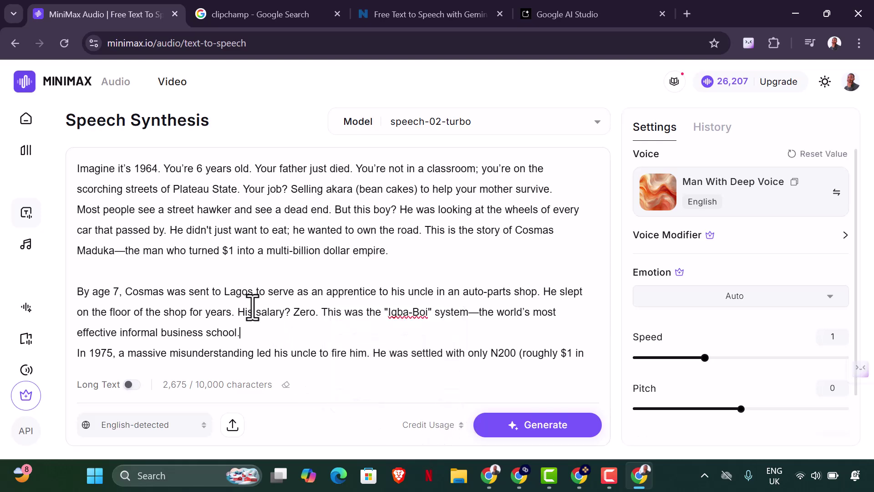
scroll(271, 301, "down", 15)
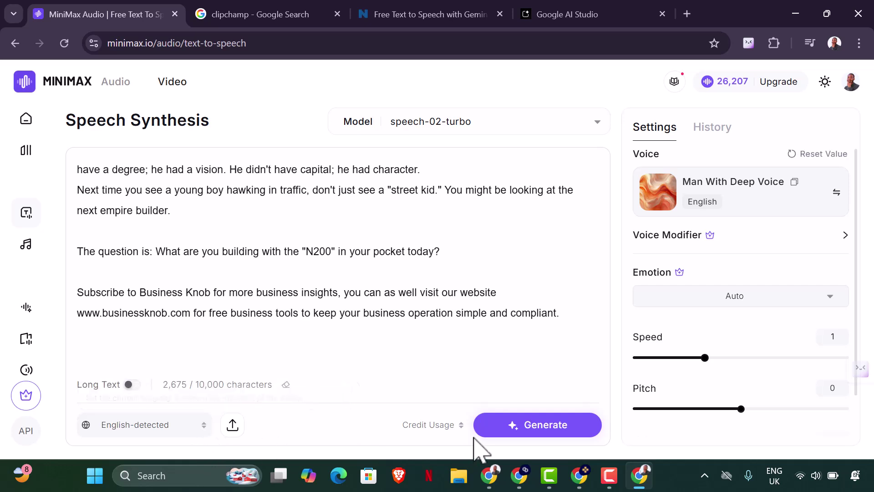
left_click(502, 425)
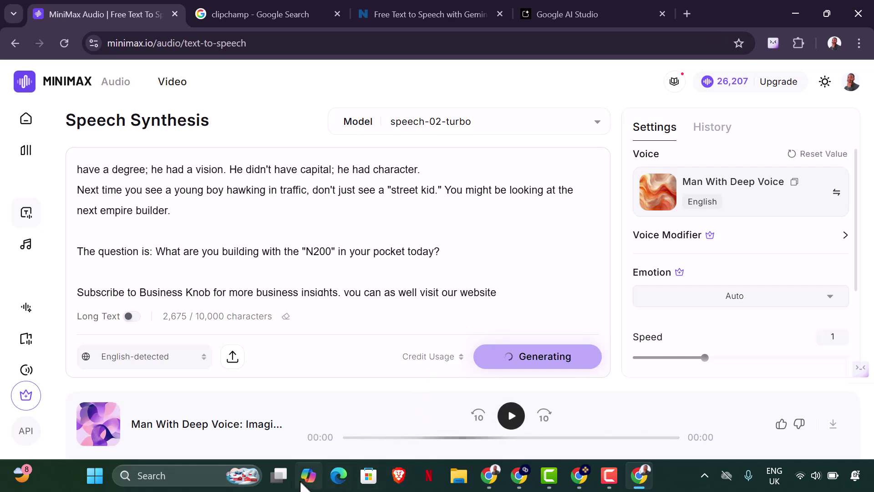
left_click(233, 474)
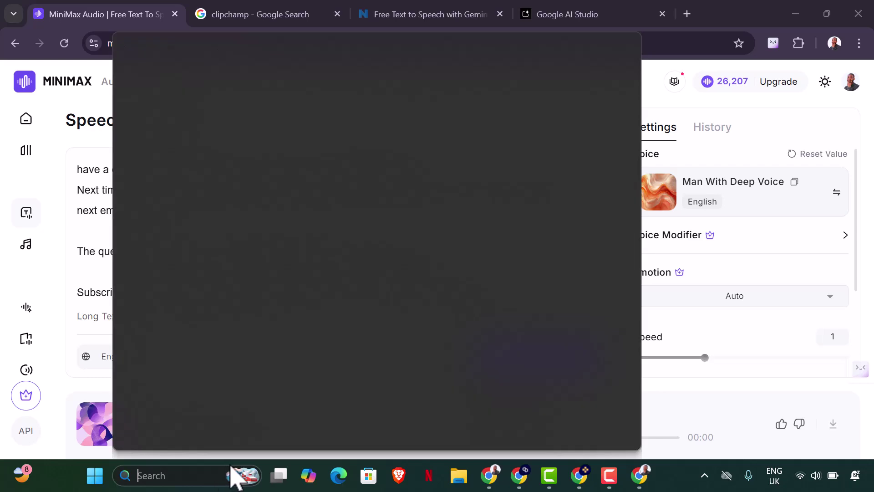
type("c")
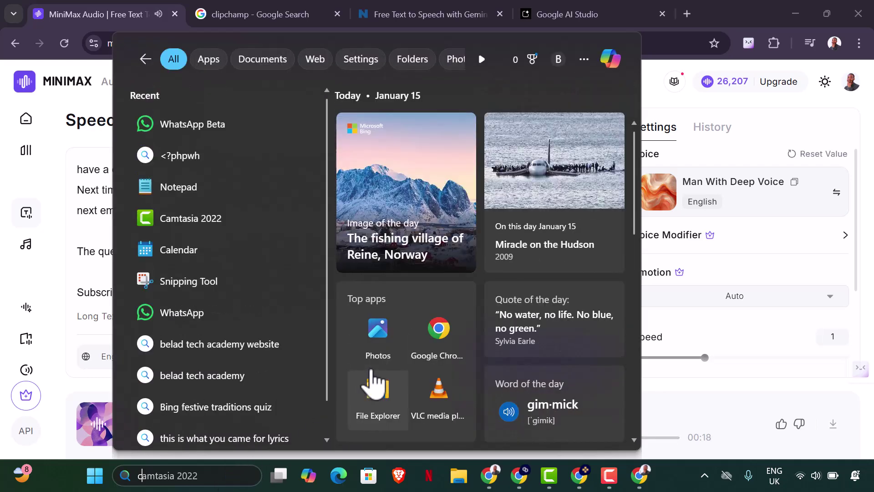
left_click(738, 423)
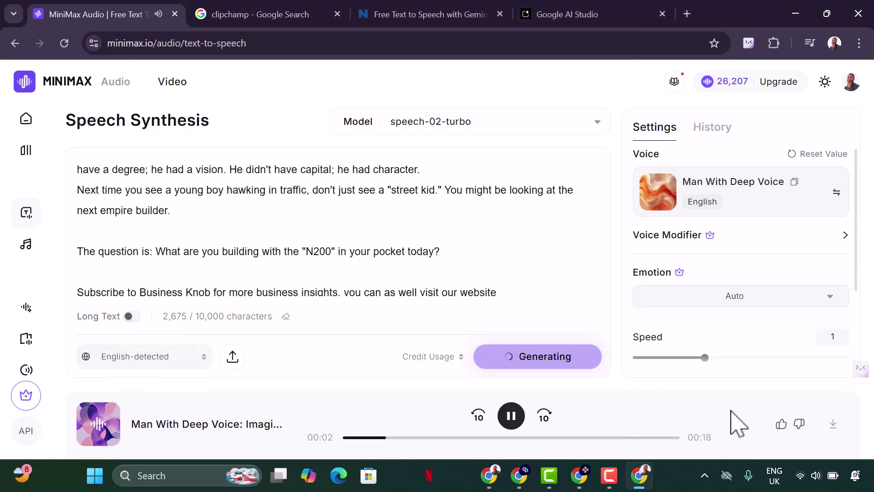
Go back to the beginning of the script while the voiceover plays and pause the playback
scroll(242, 273, "up", 10)
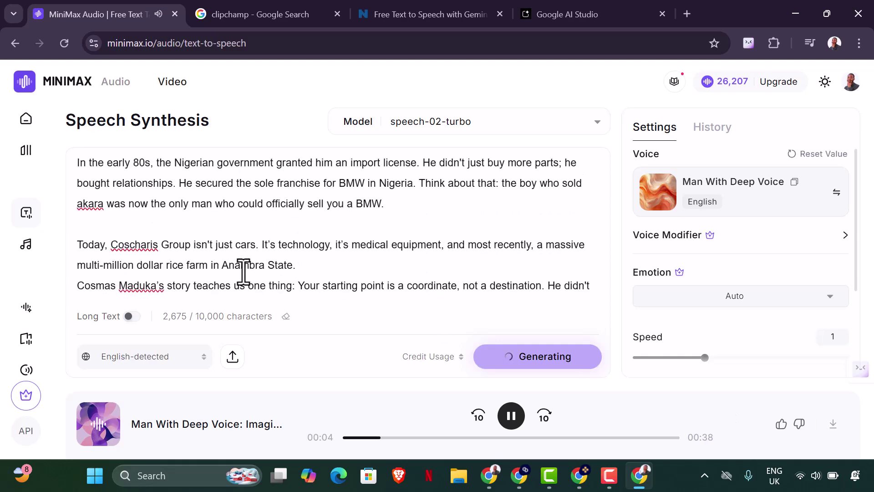
scroll(244, 272, "up", 10)
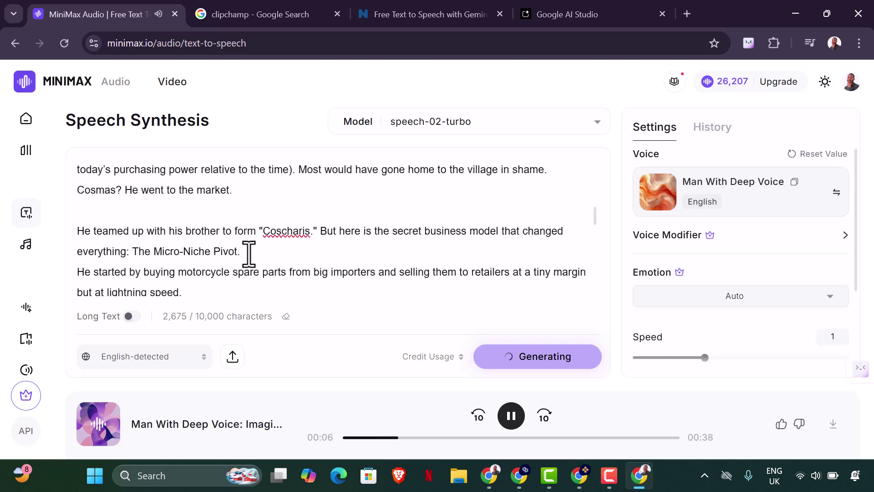
scroll(248, 255, "up", 3)
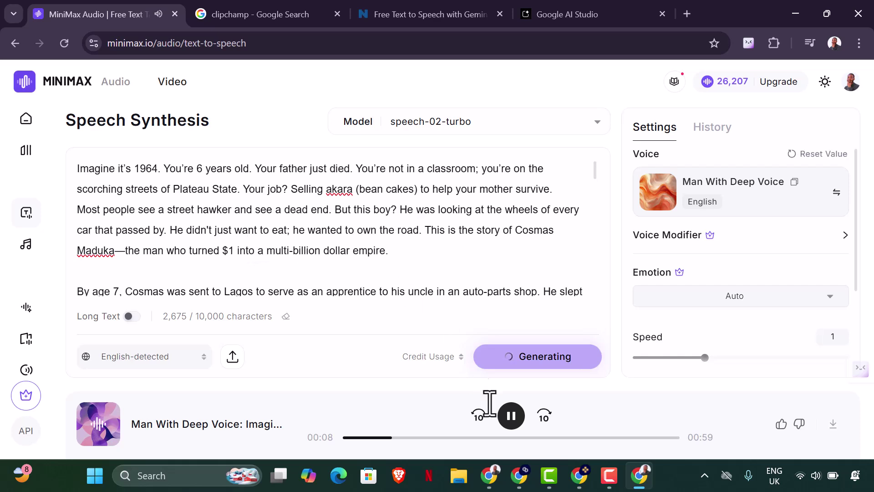
left_click(509, 415)
Replace the year 1964 in the script's opening sentence with "Nineteen Sixty Four"
left_click(159, 172)
key("BackSpace")
key("BackSpace")
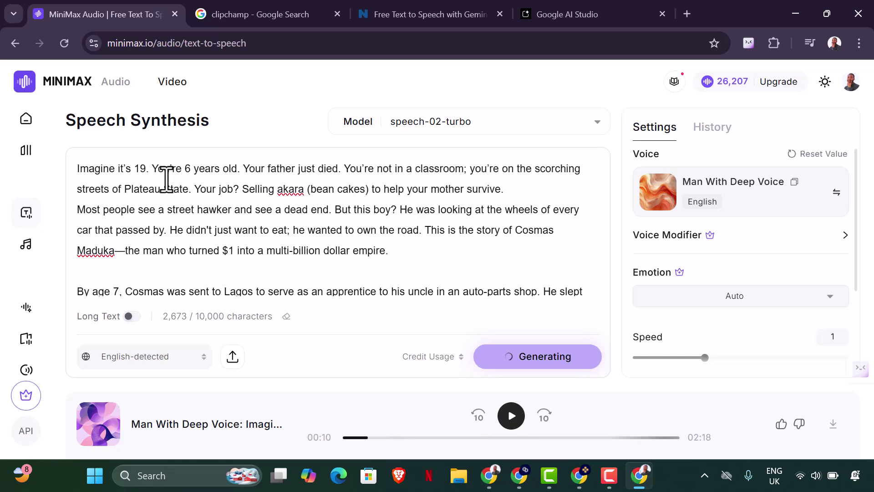
key("BackSpace")
key("BackSpace")
type("Ni")
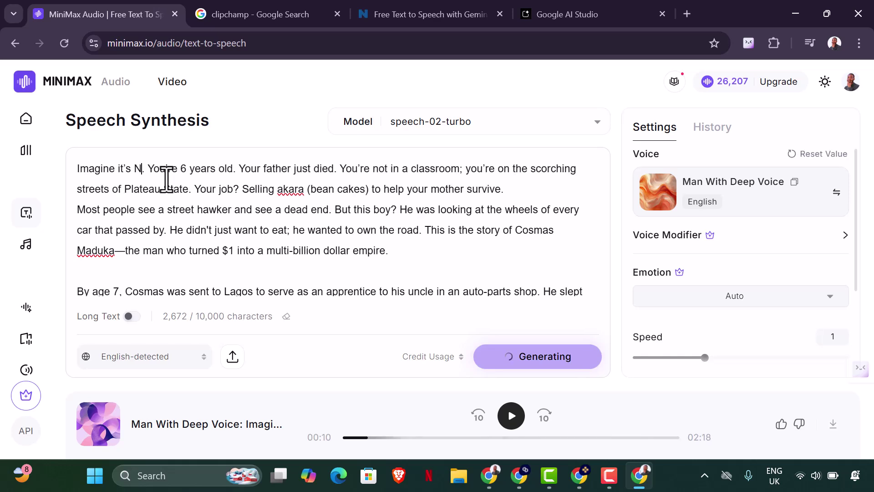
type("neteen")
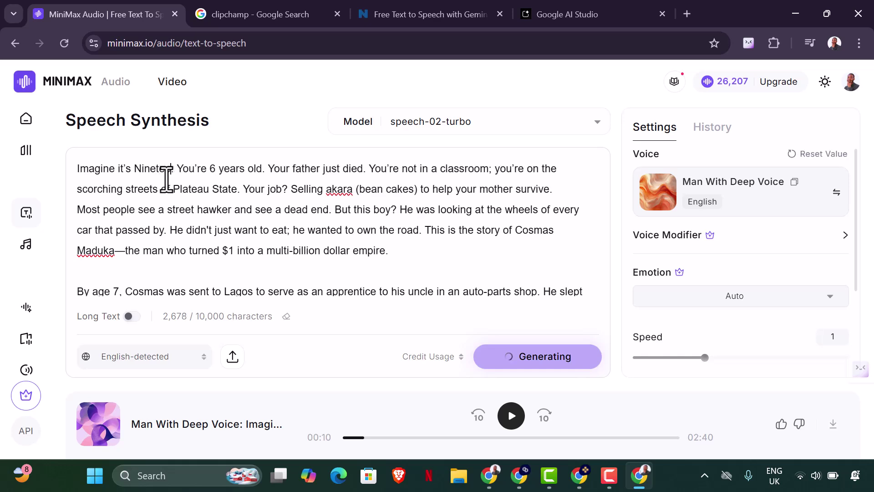
type(" Sixt")
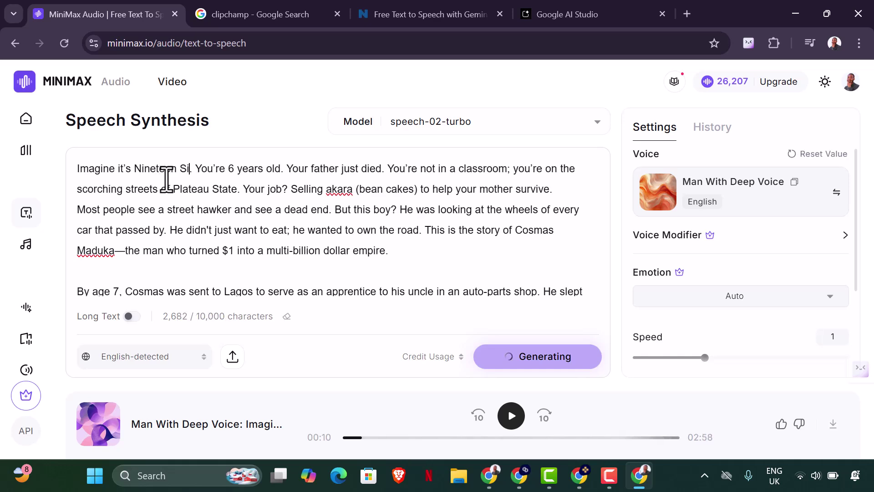
type("y Four")
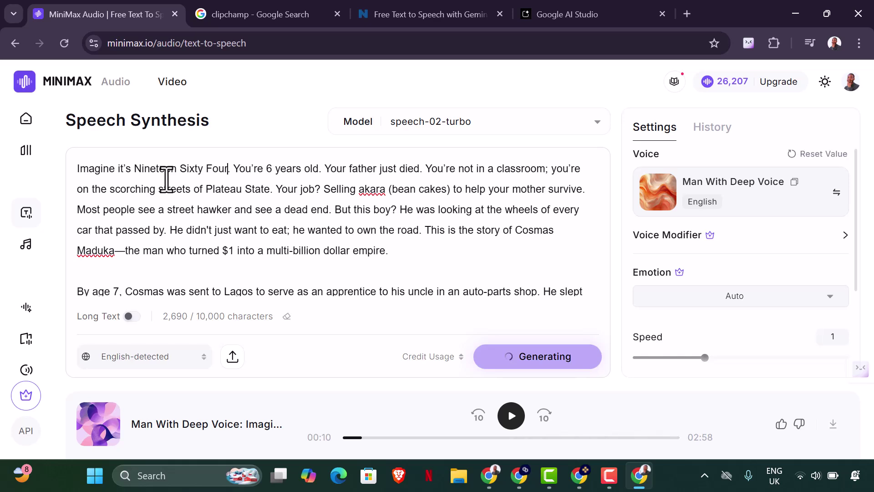
Insert a blank line before the script paragraph that begins "In 1975"
scroll(320, 237, "down", 2)
scroll(222, 245, "down", 2)
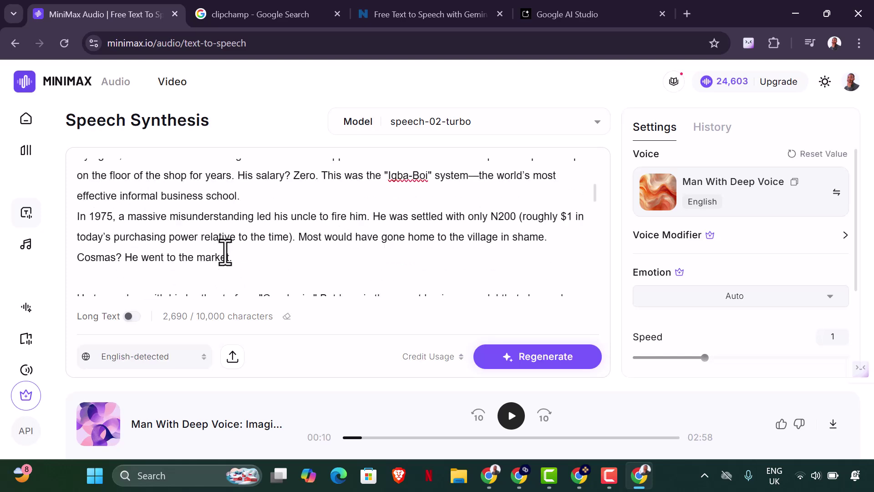
scroll(131, 229, "up", 4)
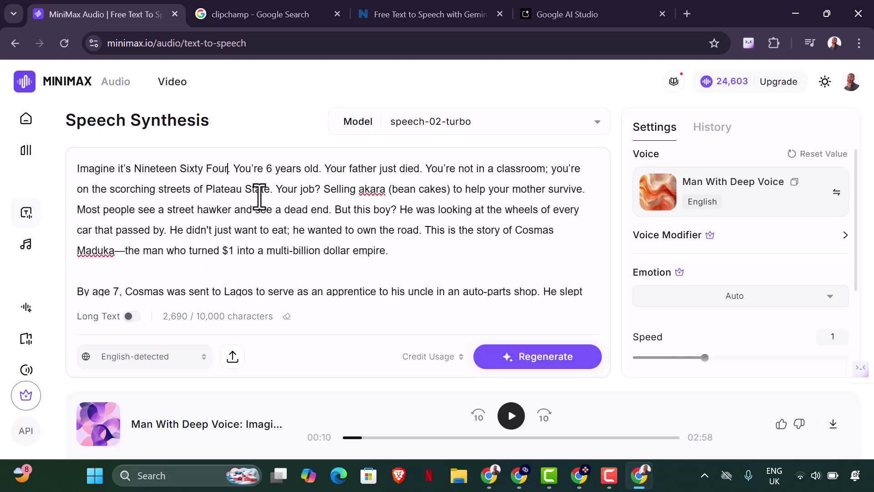
scroll(250, 261, "down", 2)
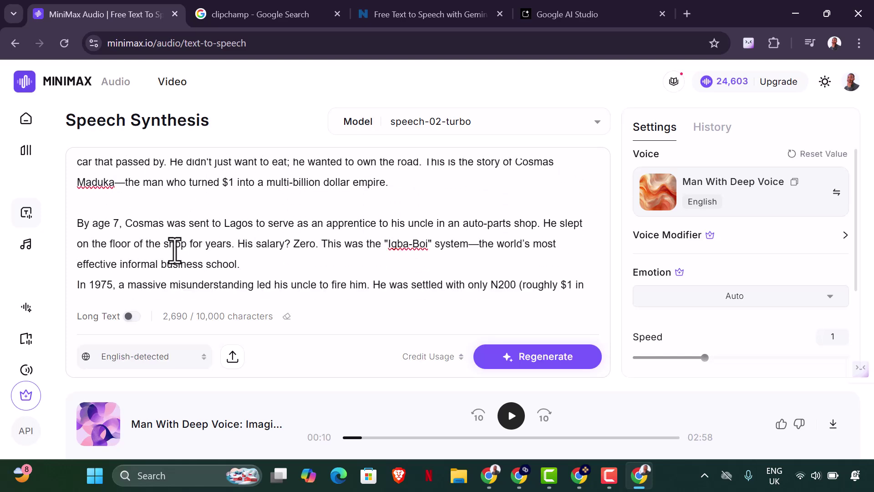
scroll(143, 263, "down", 2)
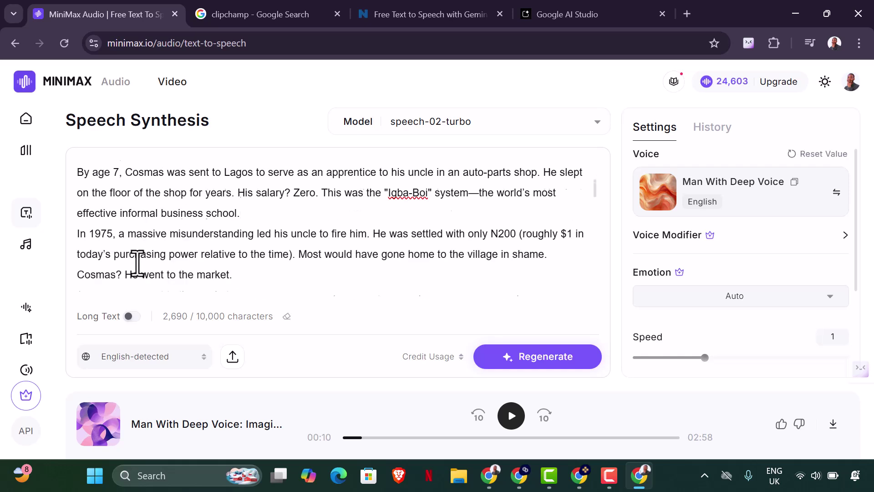
key("Return")
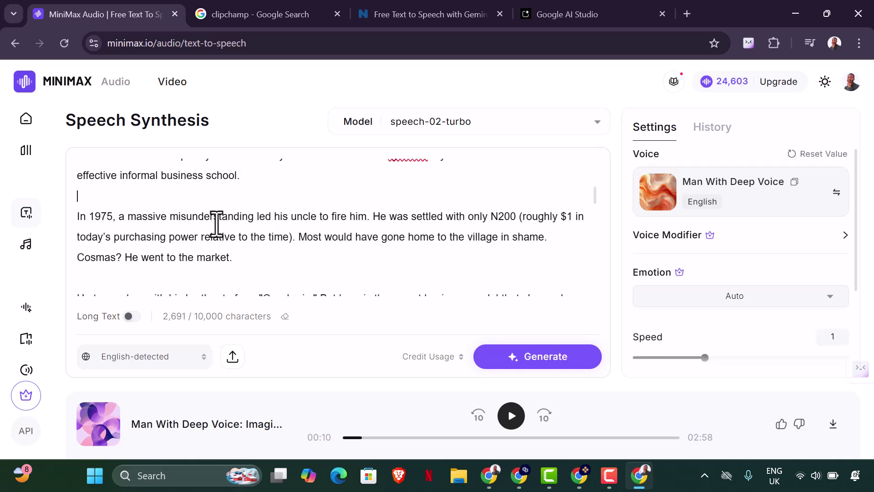
Spell out the year at the start of the 1975 paragraph as "Nineteen Seventy-five"
key("BackSpace")
key("BackSpace")
key("BackSpace")
key("BackSpace")
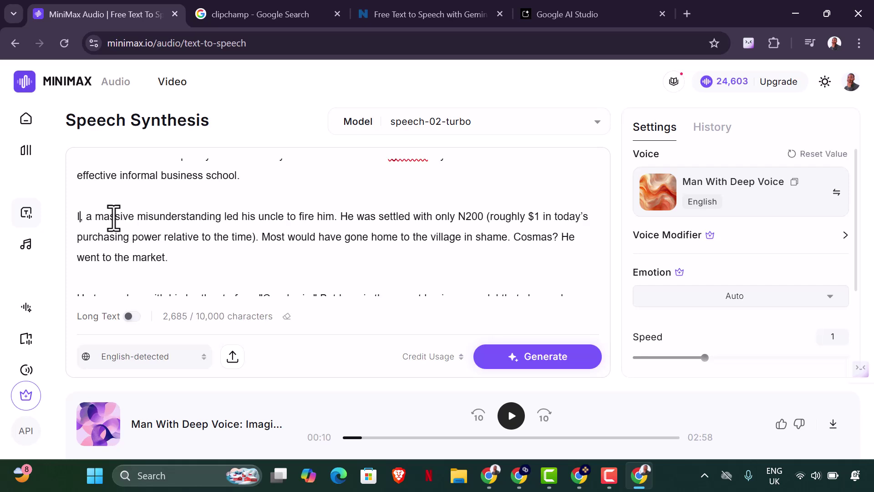
type("n Ninet")
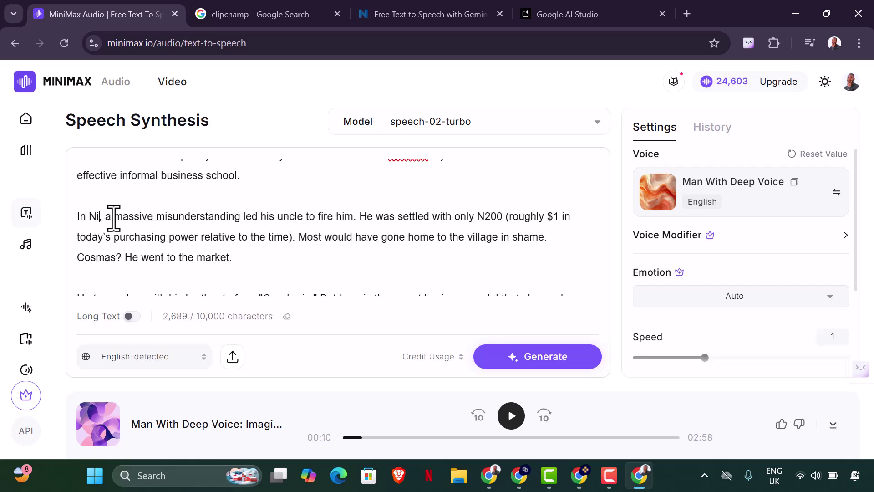
type("een ")
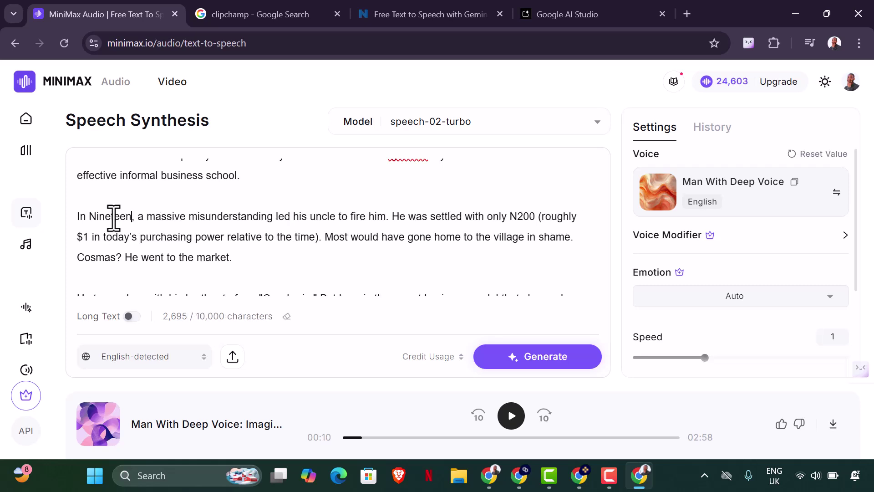
type("Seventy")
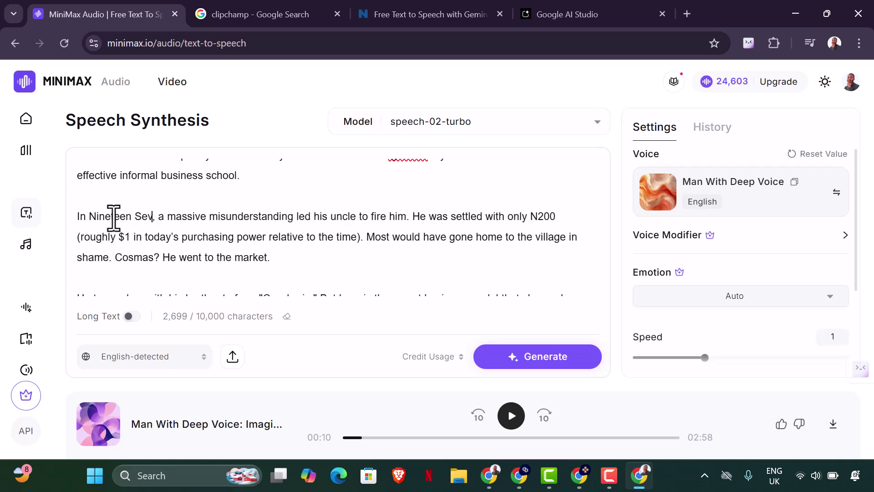
type("-")
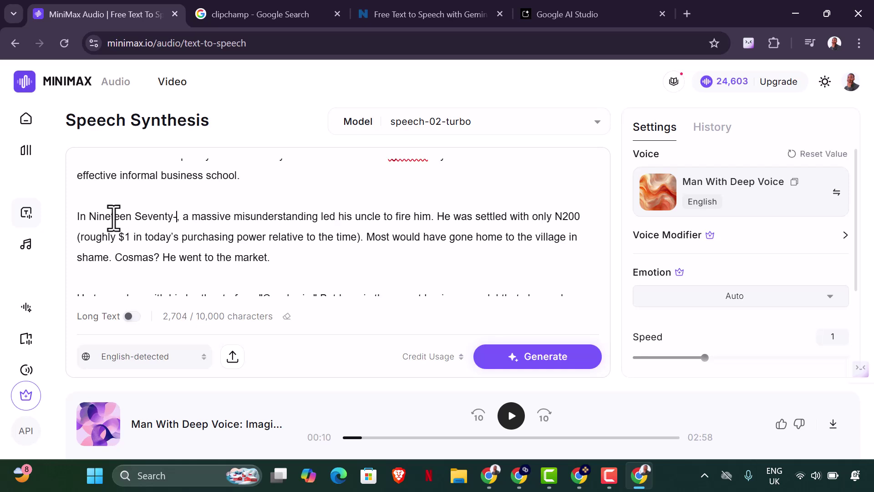
type("Fi")
key("BackSpace")
key("BackSpace")
type("five")
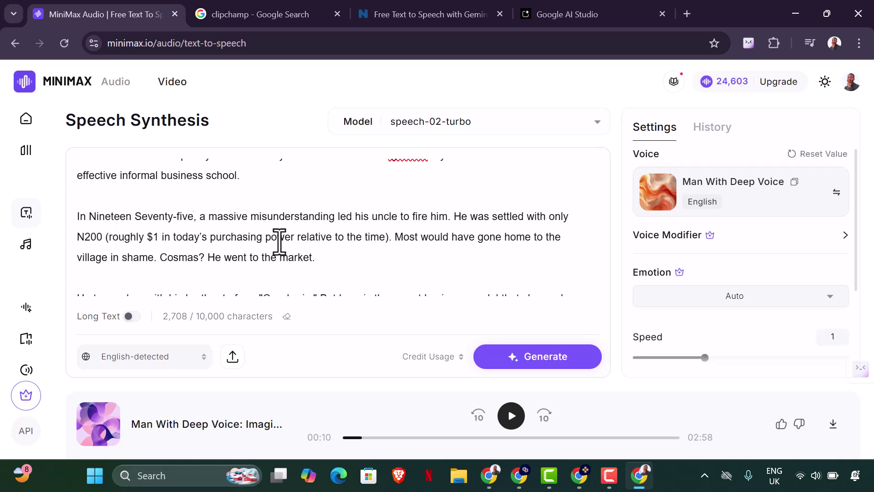
Replace "80s" with "Eighties" in the sentence about the Nigerian government granting an import license
scroll(279, 241, "down", 1)
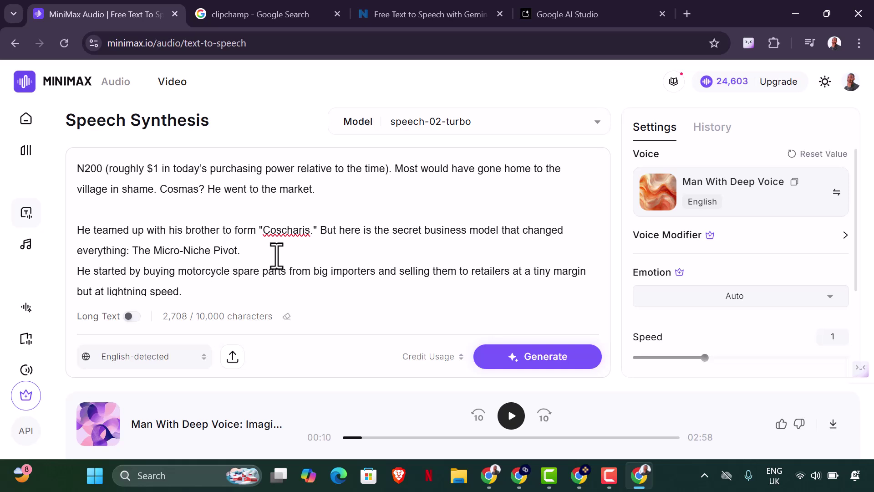
scroll(277, 256, "down", 1)
scroll(279, 253, "down", 1)
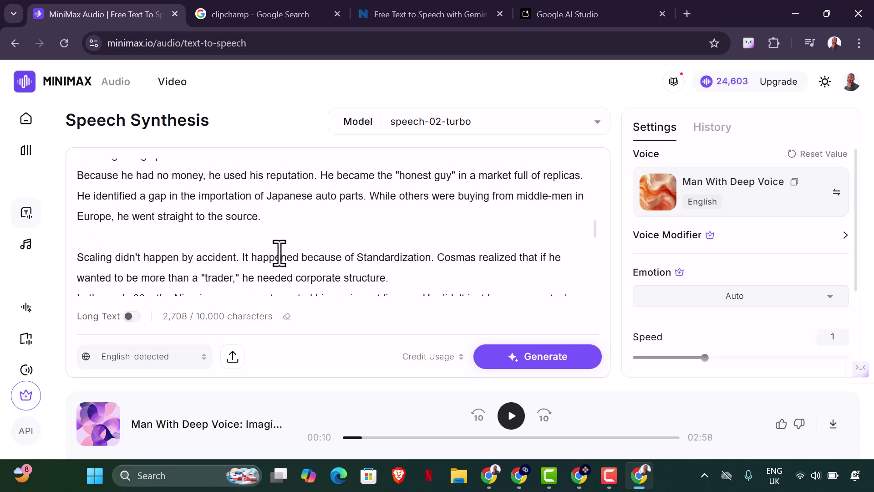
scroll(279, 253, "down", 1)
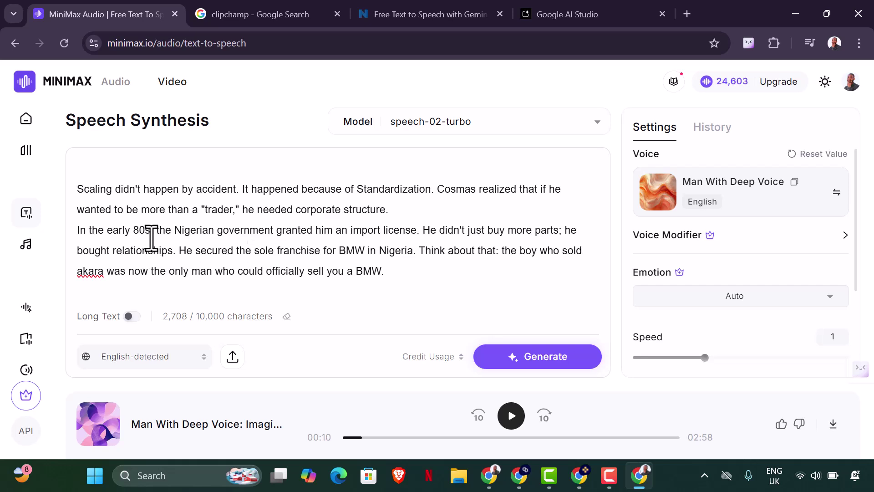
scroll(151, 237, "down", 1)
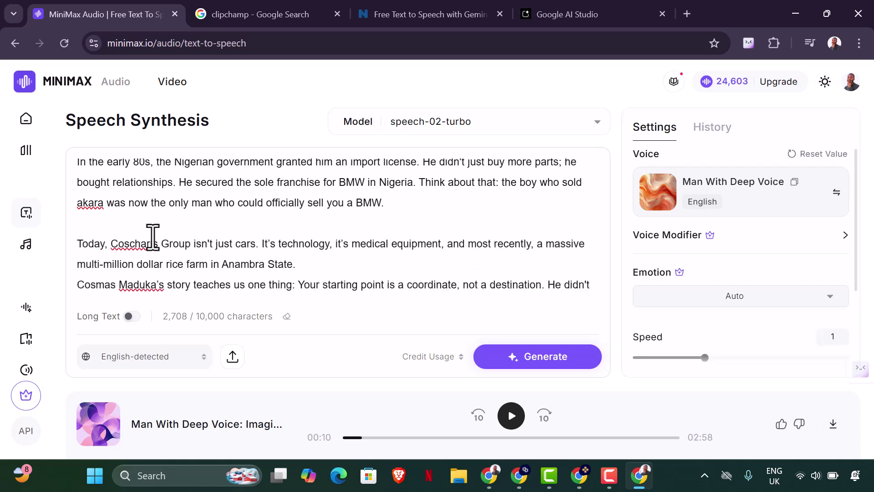
scroll(145, 205, "up", 1)
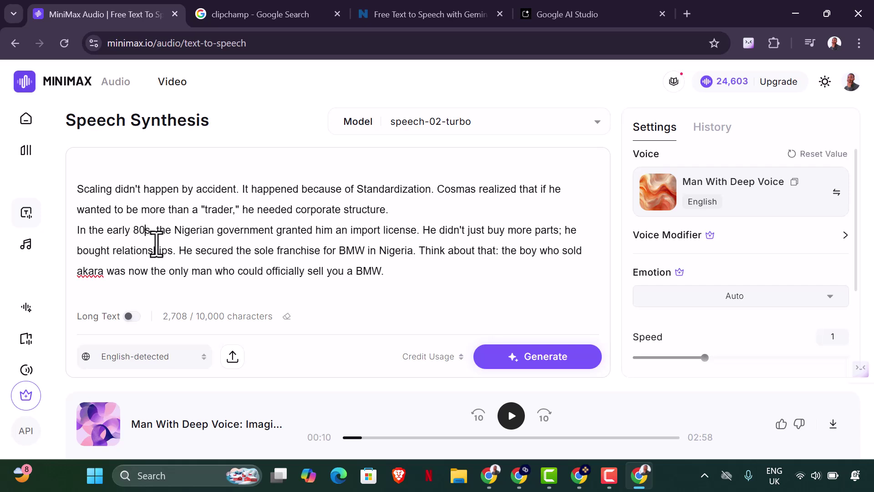
key("BackSpace")
key("BackSpace")
type("Eith")
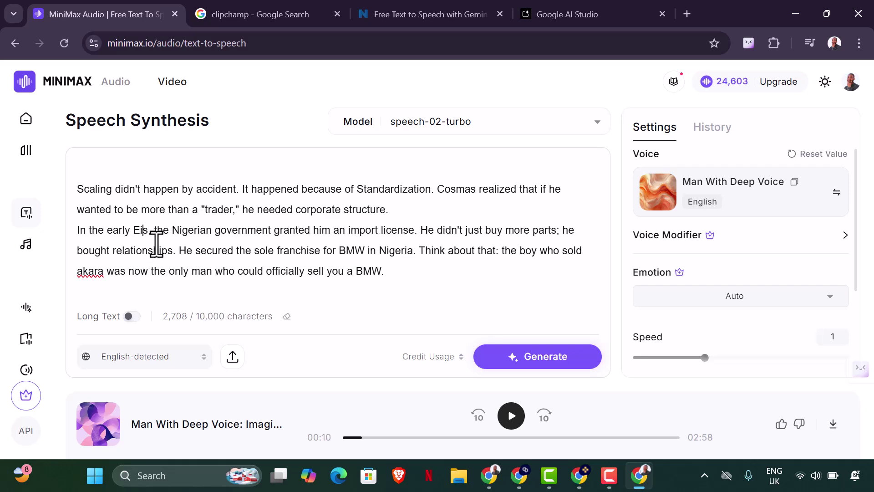
key("BackSpace")
key("BackSpace")
type("ghties")
key("BackSpace")
Check the rest of the corrected script for remaining numbers and generate the voiceover again
scroll(365, 228, "down", 3)
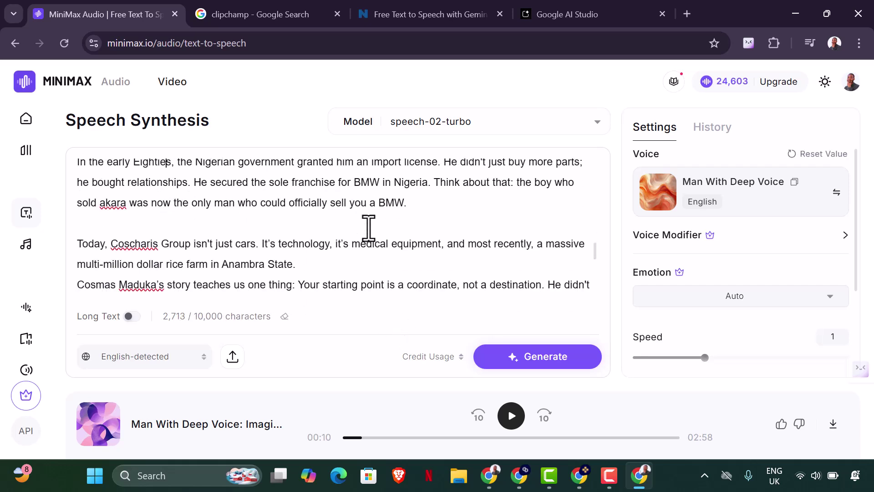
scroll(367, 242, "down", 3)
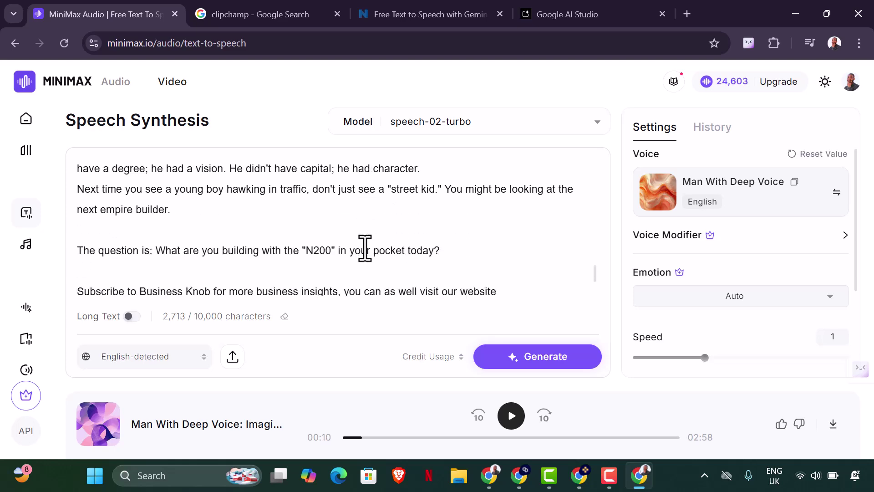
scroll(365, 248, "up", 6)
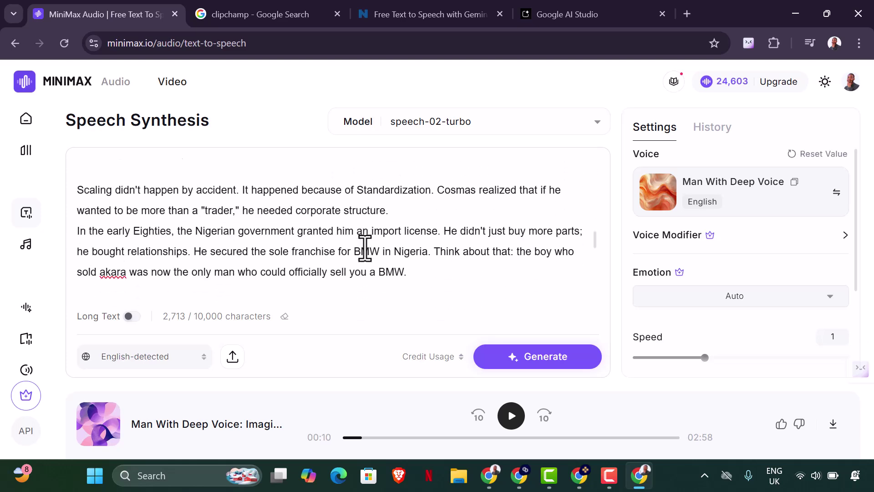
scroll(365, 248, "up", 10)
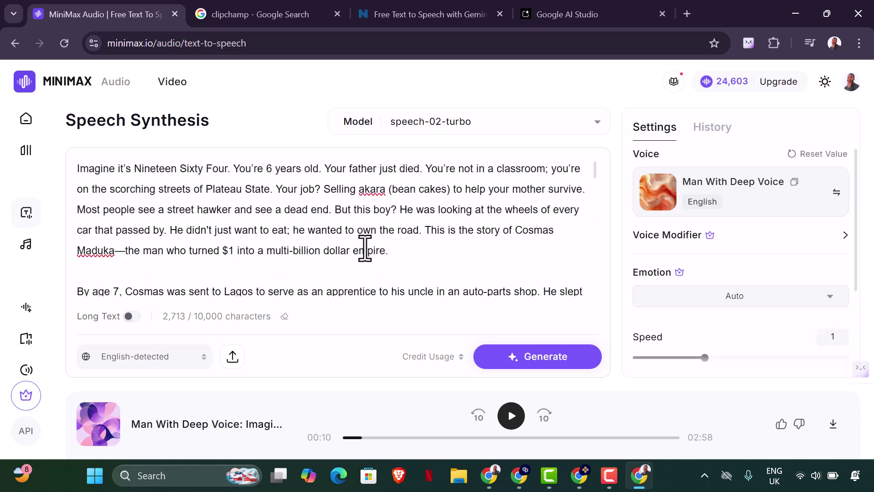
scroll(364, 249, "down", 3)
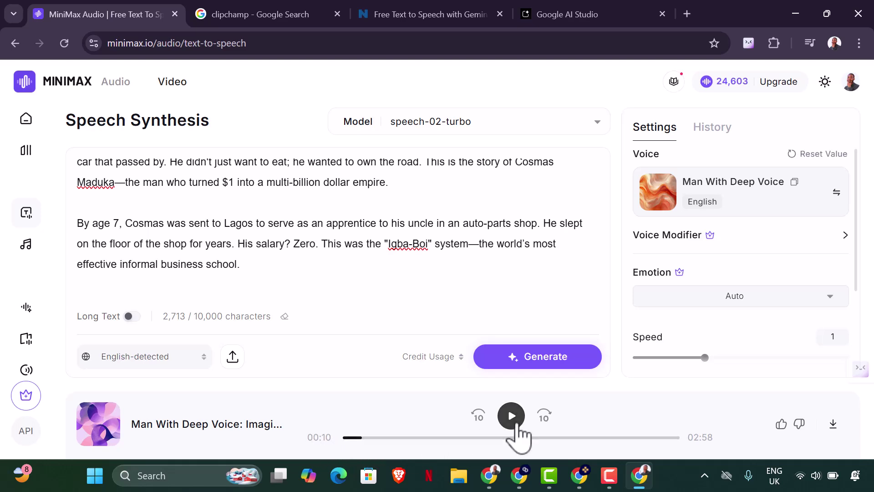
scroll(269, 246, "up", 3)
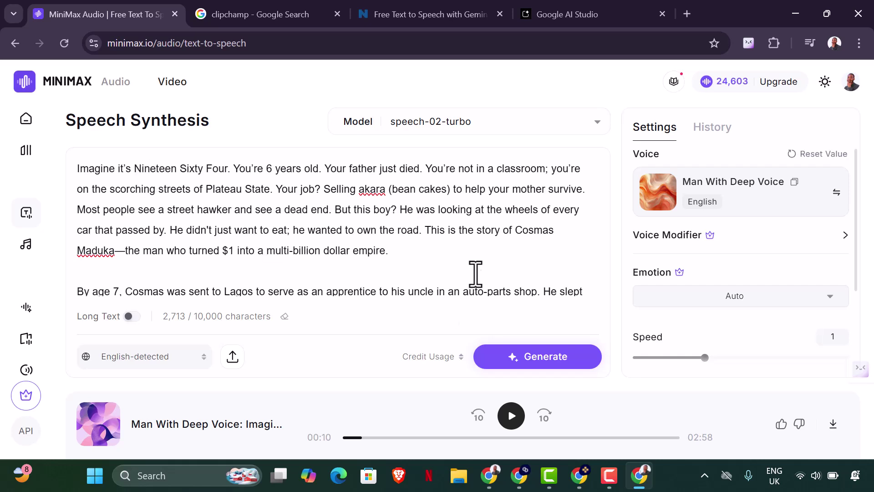
left_click(504, 359)
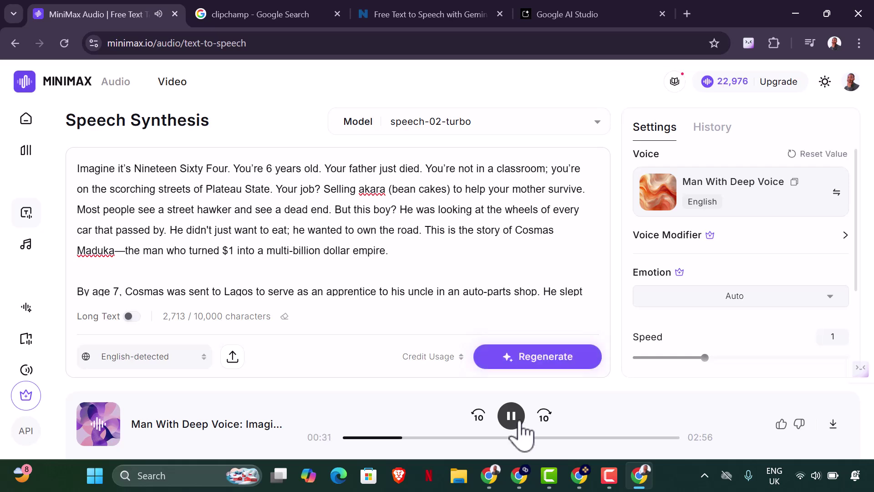
Pause the playback of the new voiceover and download its audio file
left_click(518, 424)
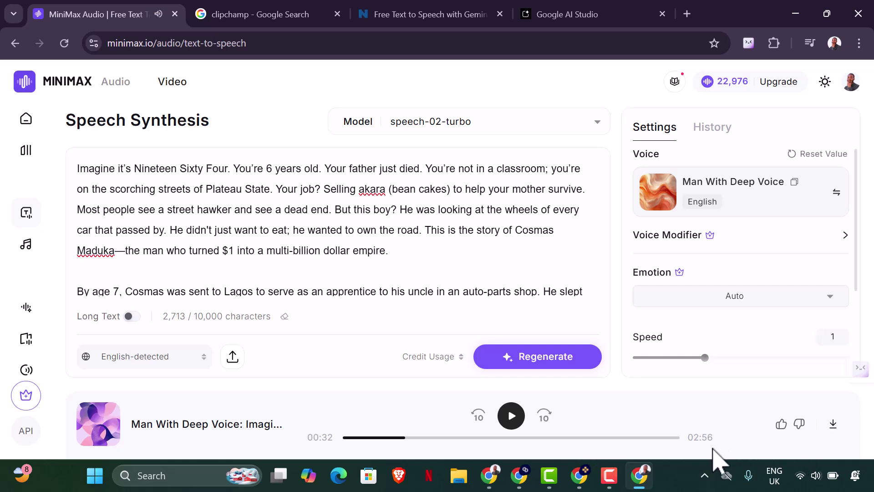
left_click(833, 424)
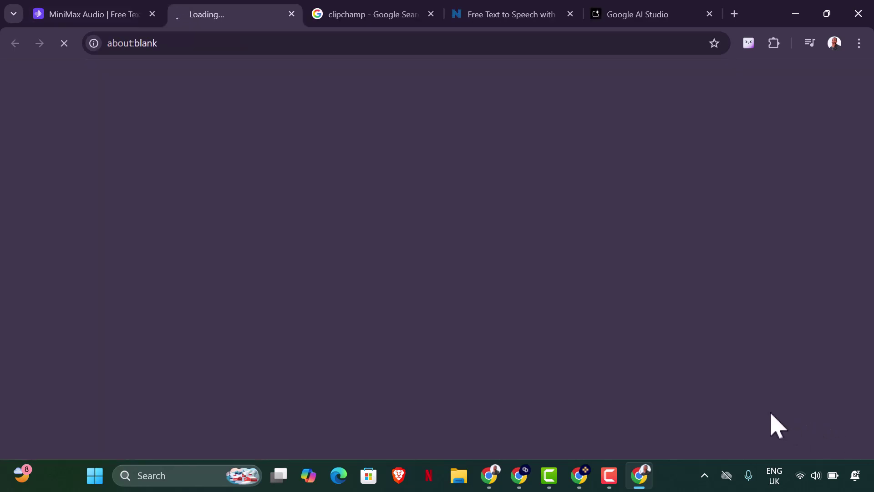
Search the computer for "capcut" and launch the CapCut app
left_click(206, 475)
type("cap")
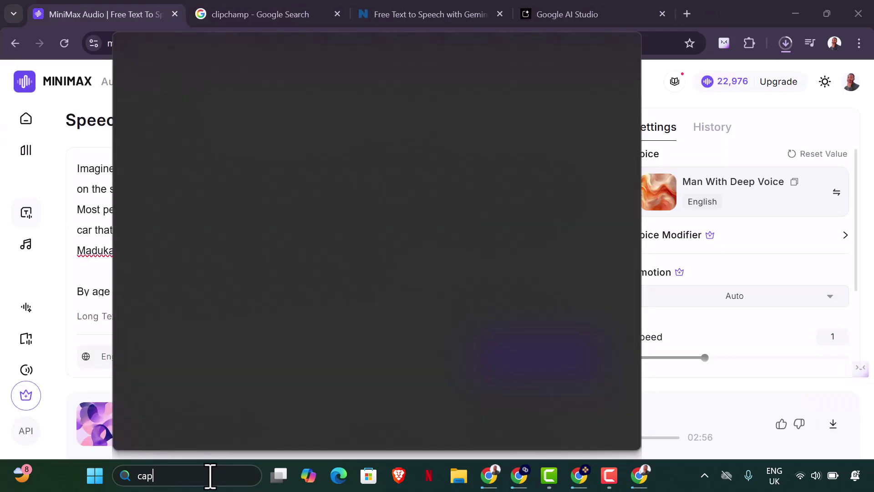
type("cut")
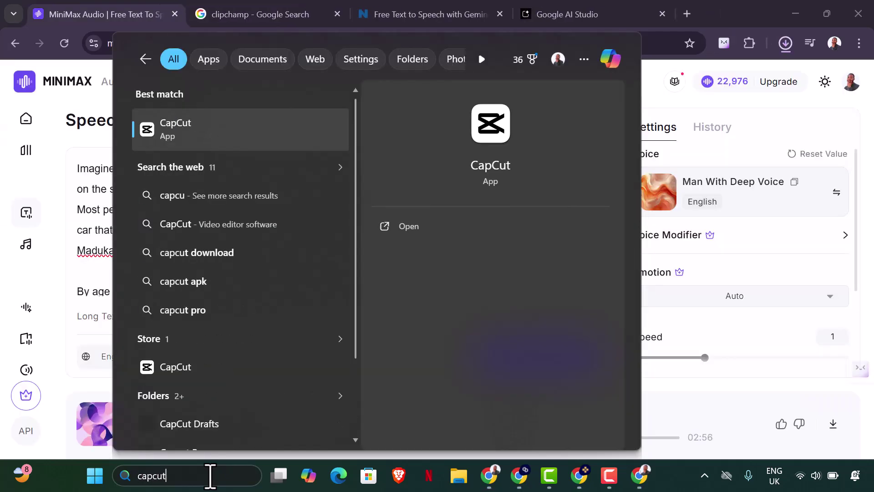
left_click(201, 132)
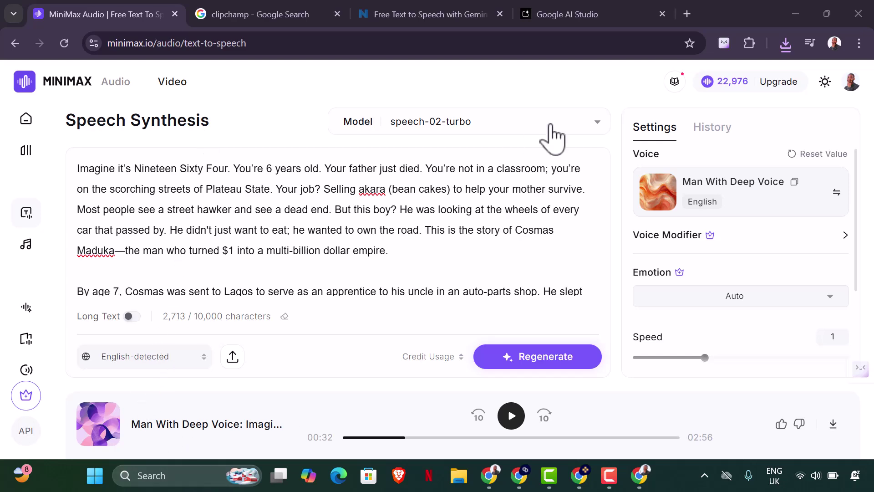
Search the web for "capcut for pc" in a new tab and open CapCut's desktop video editor page
left_click(687, 14)
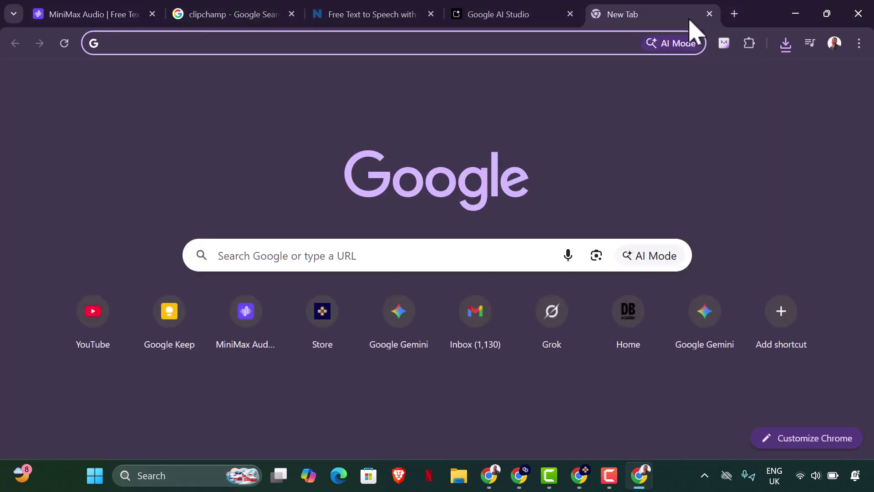
type("d")
key("BackSpace")
key("BackSpace")
type("cp")
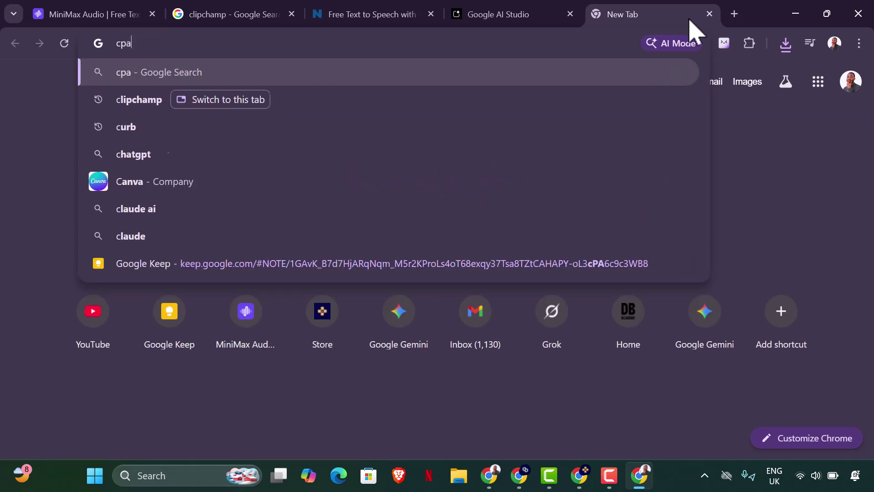
key("BackSpace")
type("apcut for p")
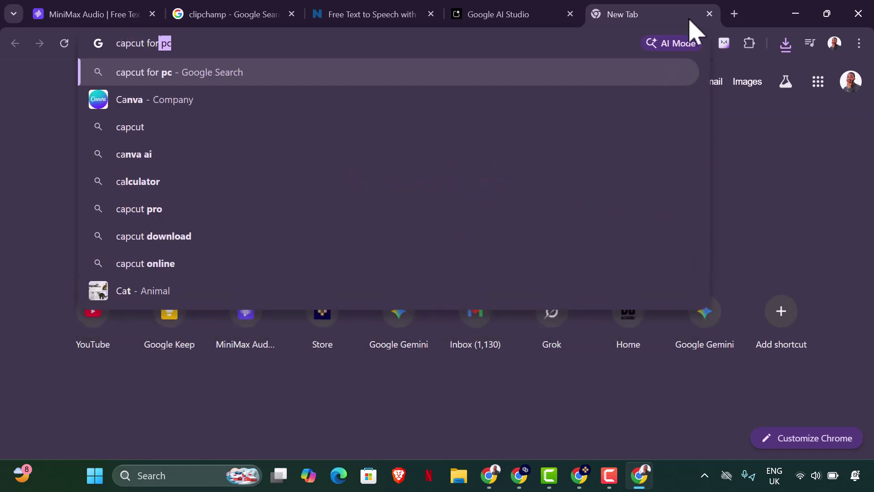
type("c")
key("Return")
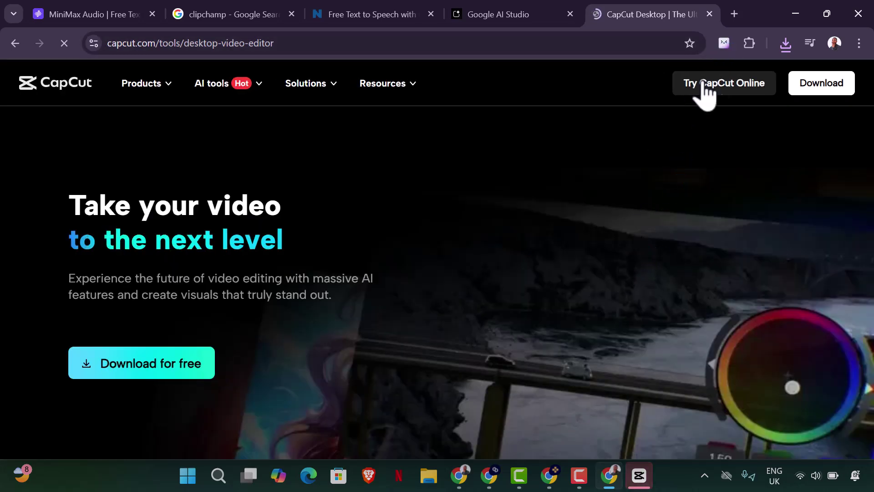
Open YouTube in a new tab while keeping the CapCut desktop page available
left_click(737, 17)
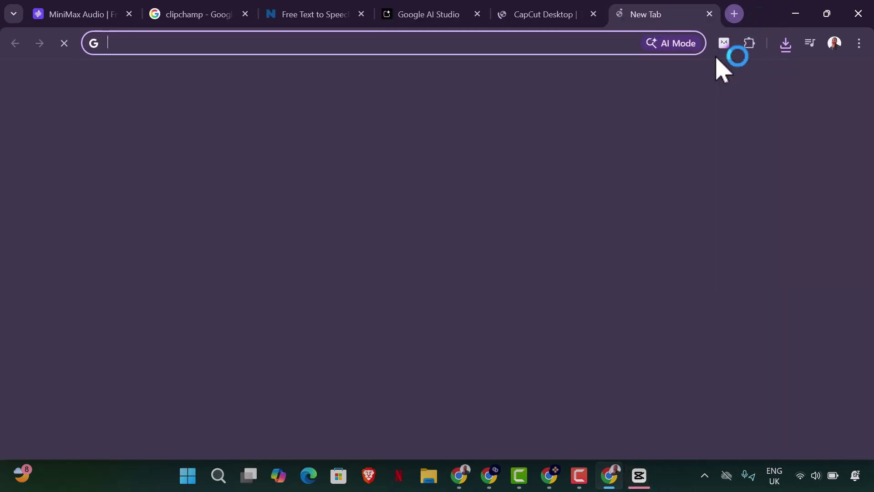
type("youtu")
key("Return")
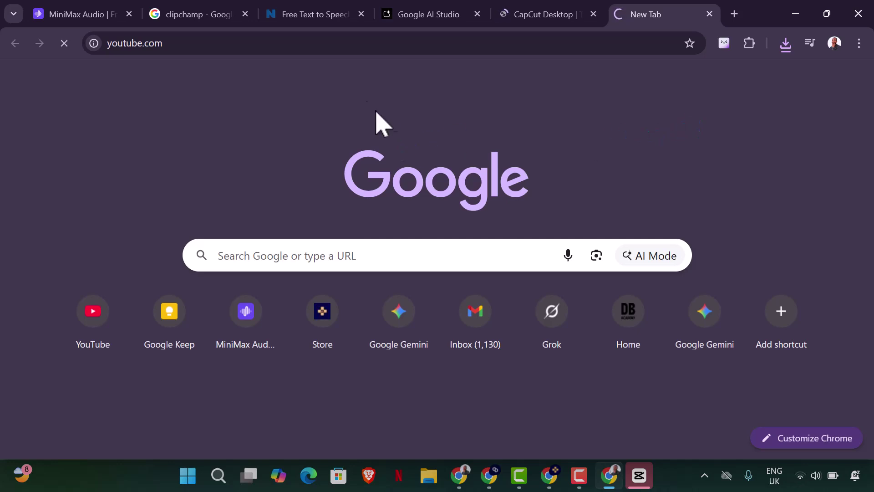
left_click(557, 22)
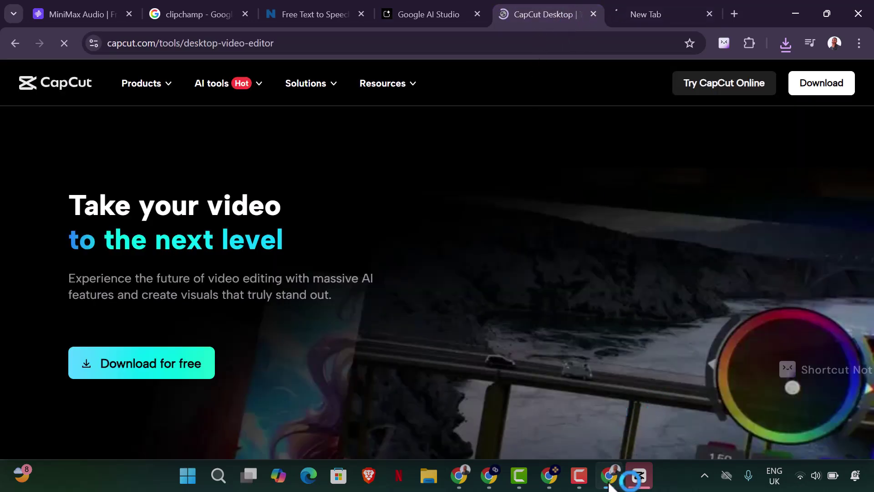
key("ctrl+Tab")
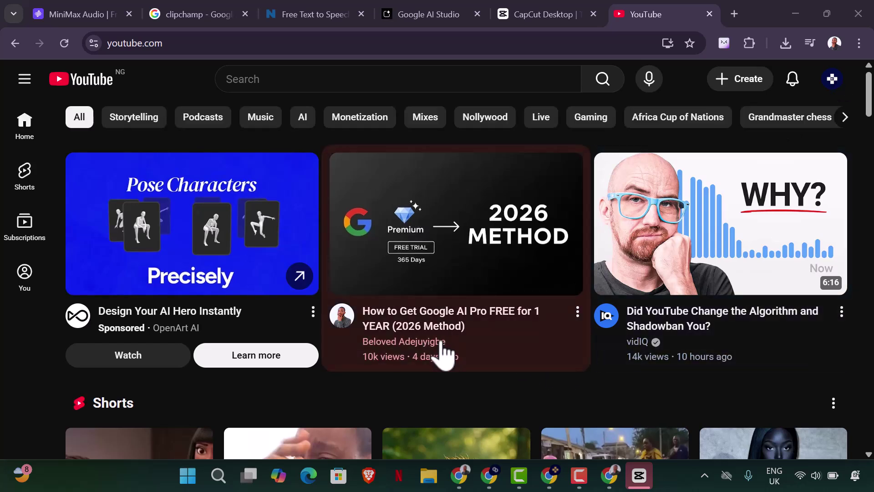
left_click(287, 78)
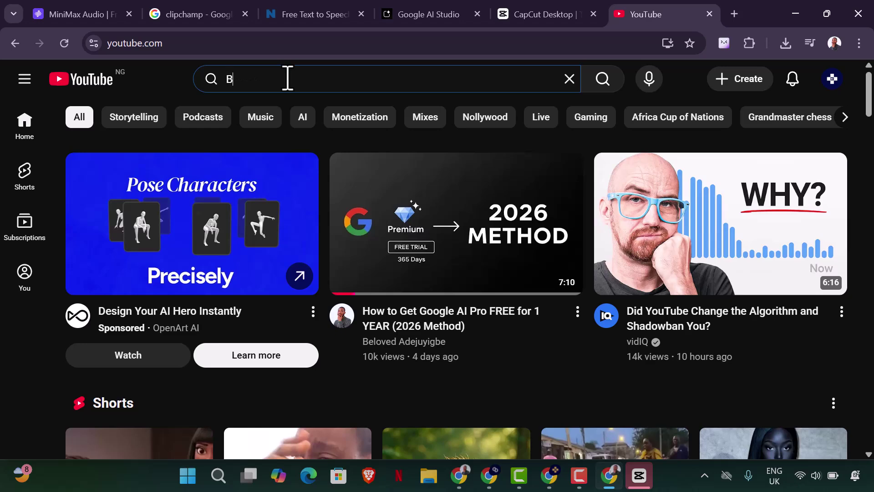
type("Beloved ")
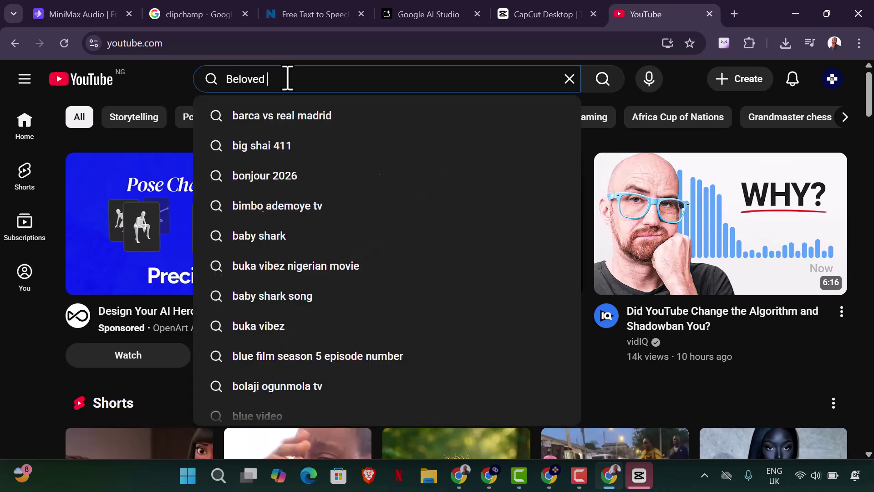
type("Adejuyigbe")
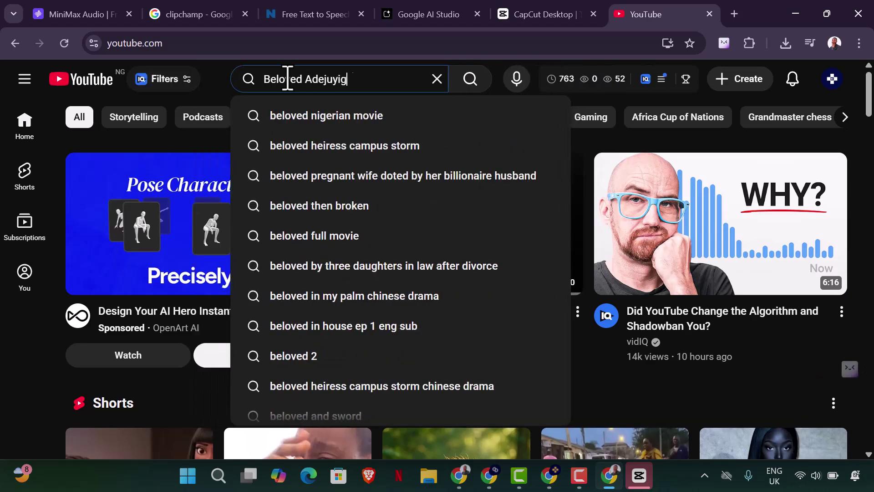
key("Return")
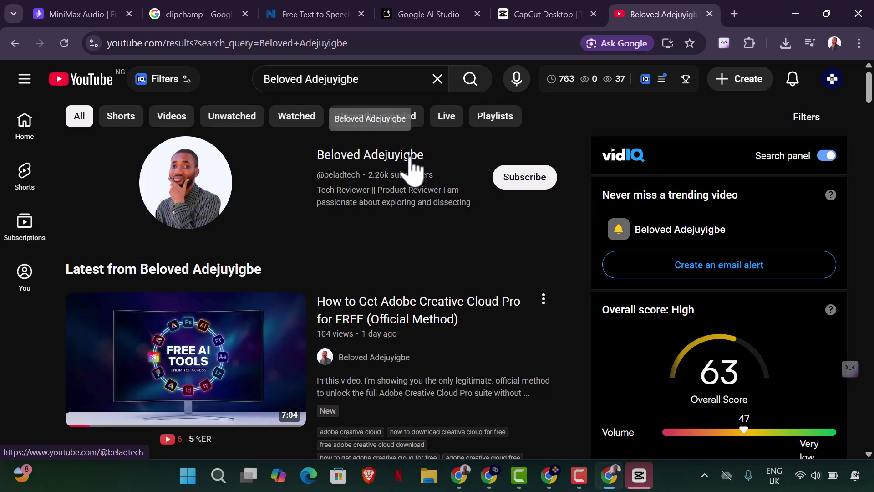
left_click(410, 157)
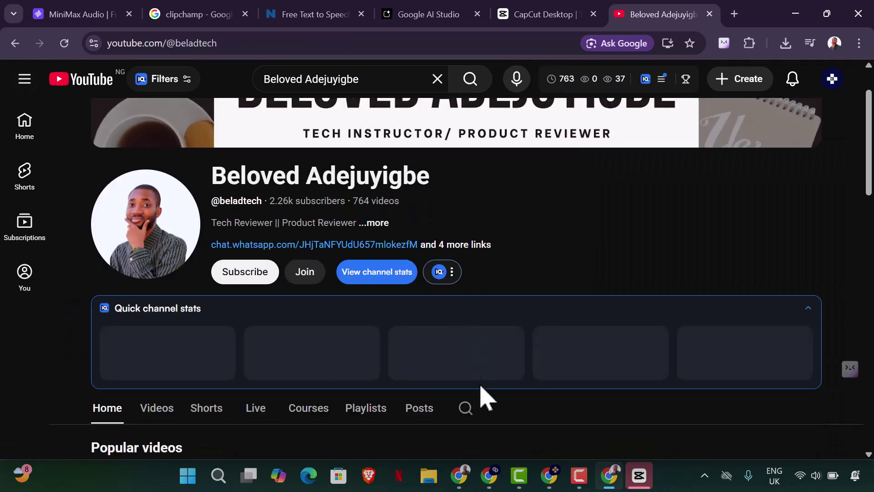
Search the channel's videos for "capcut pro" and locate "How to Use CapCut Pro for FREE" and the PC install guide
left_click(464, 408)
scroll(430, 318, "down", 3)
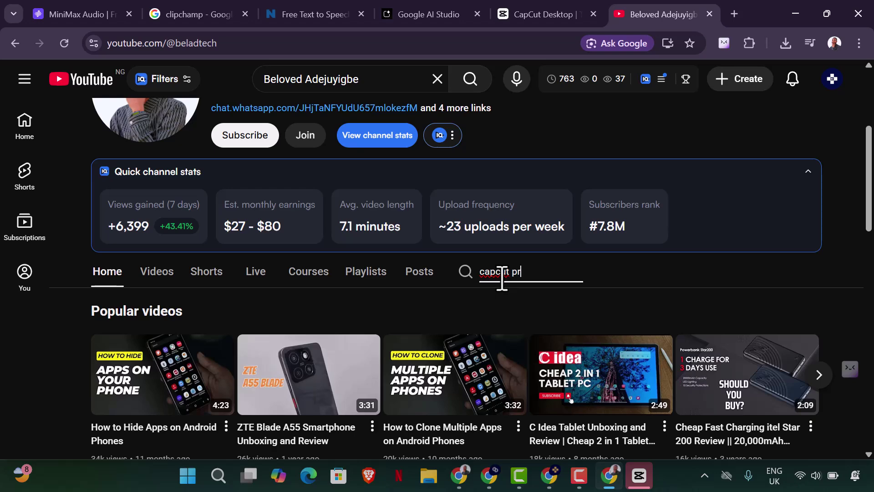
key("Return")
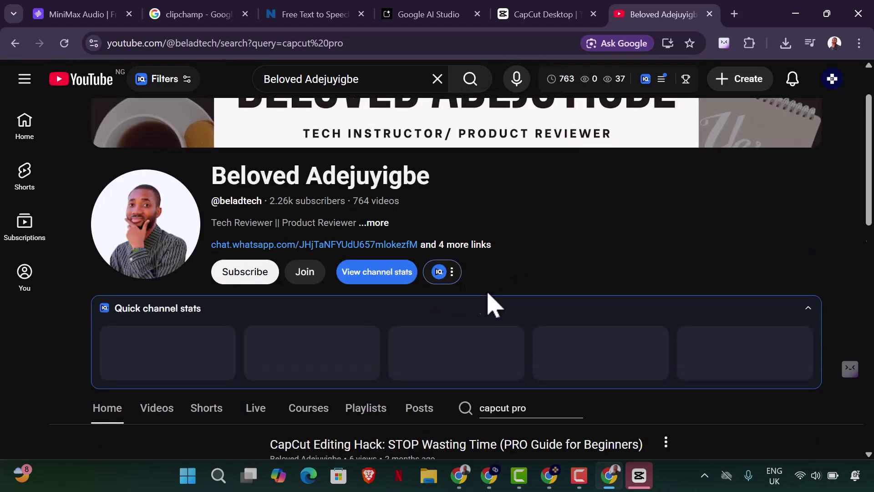
scroll(398, 296, "down", 9)
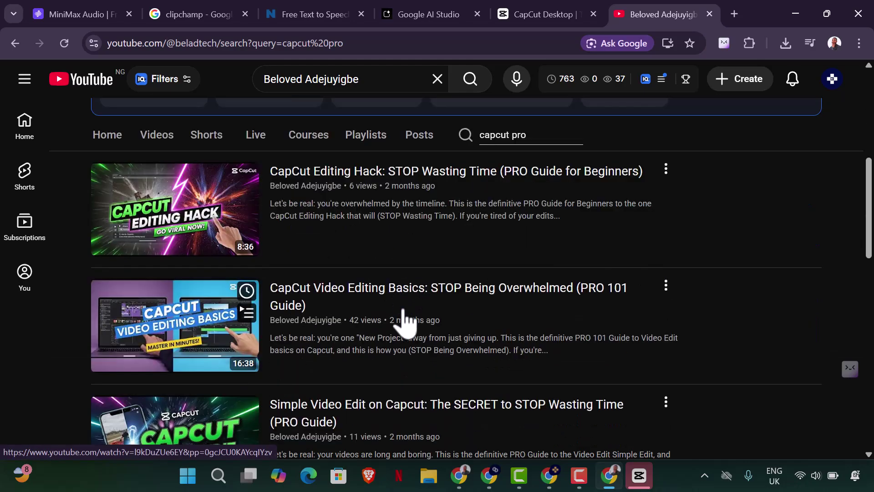
scroll(403, 327, "down", 7)
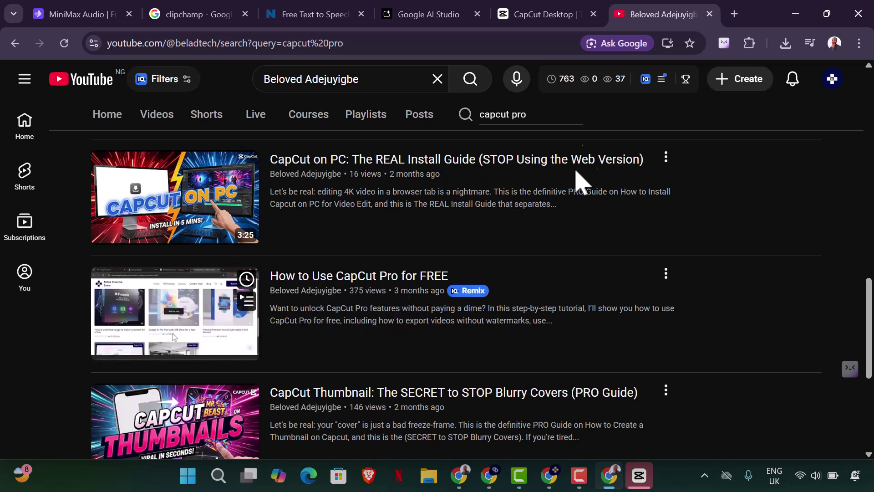
Close the CapCut web page, switch to the CapCut app and create a new project
left_click(594, 15)
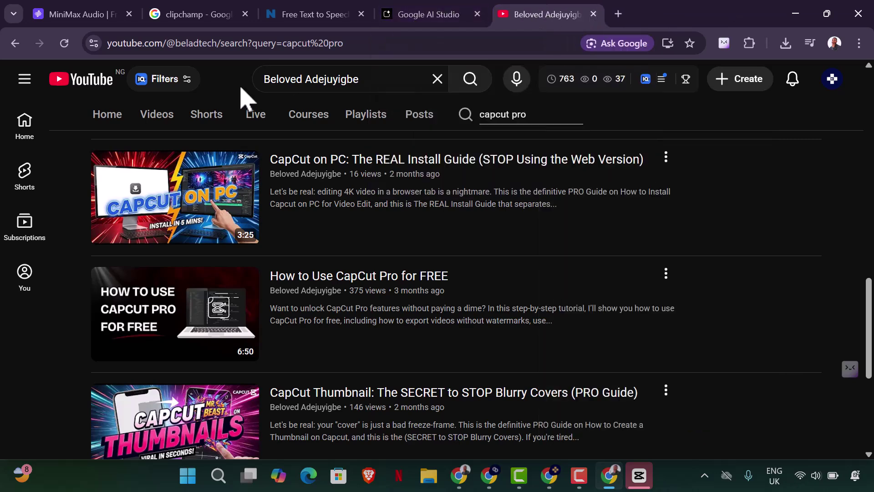
left_click(639, 475)
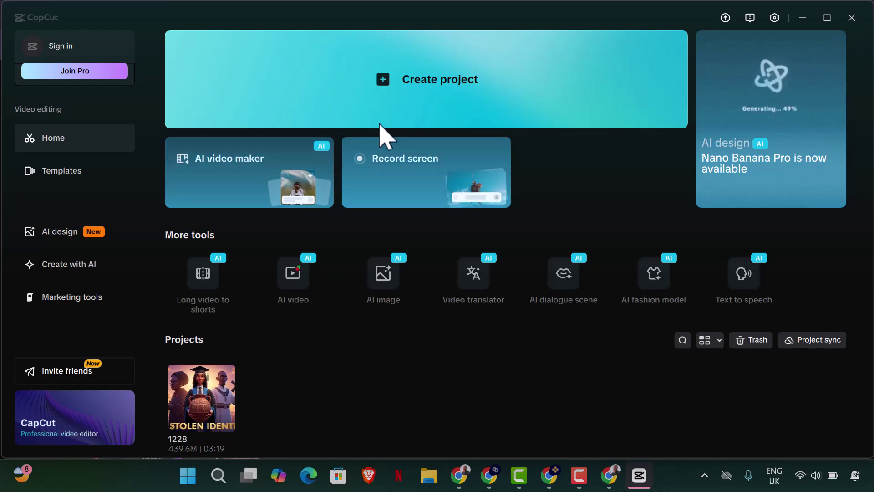
left_click(447, 84)
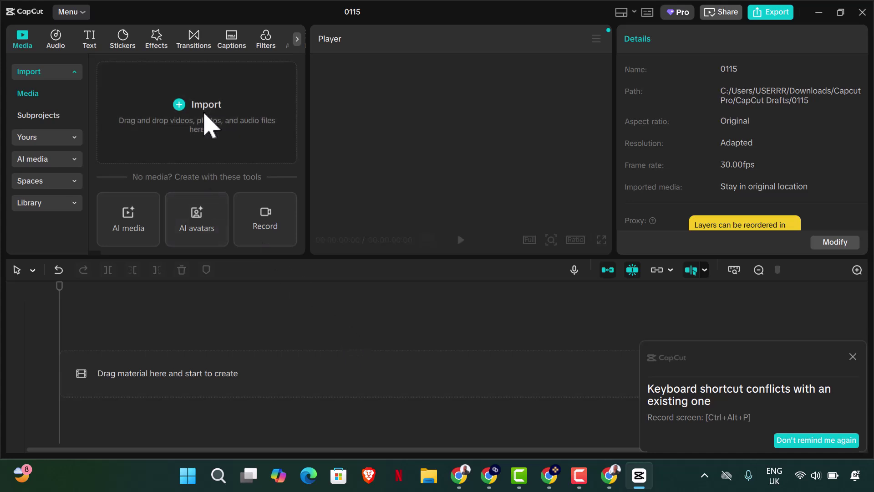
Import today's voiceover MP3 from Downloads and add it to the timeline, dismissing the keyboard shortcut notice
left_click(204, 115)
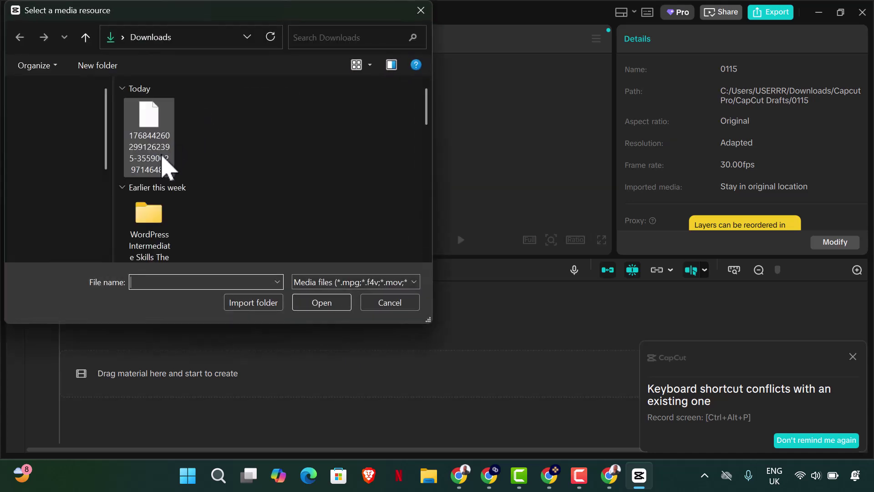
left_click(149, 132)
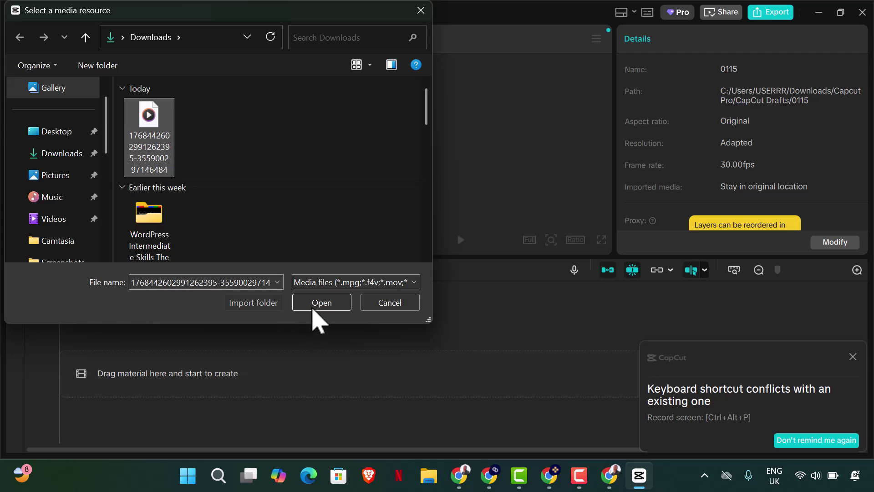
left_click(321, 303)
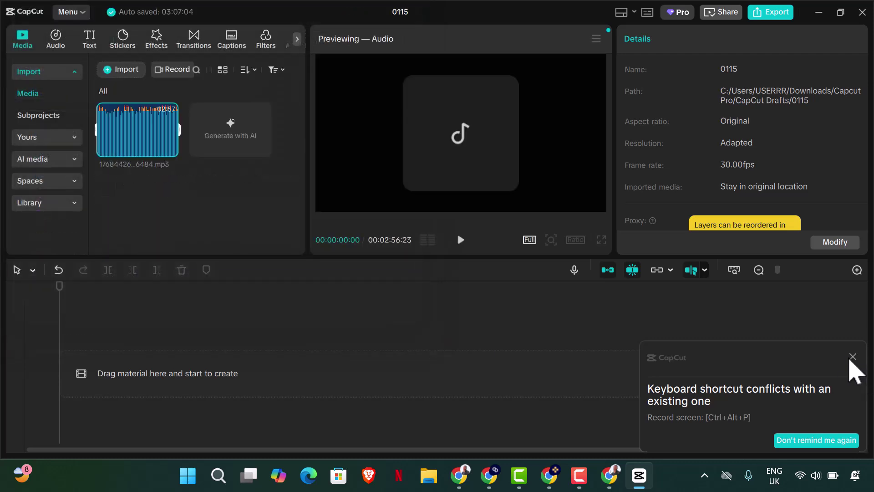
left_click_drag(154, 141, 864, 360)
left_click(853, 357)
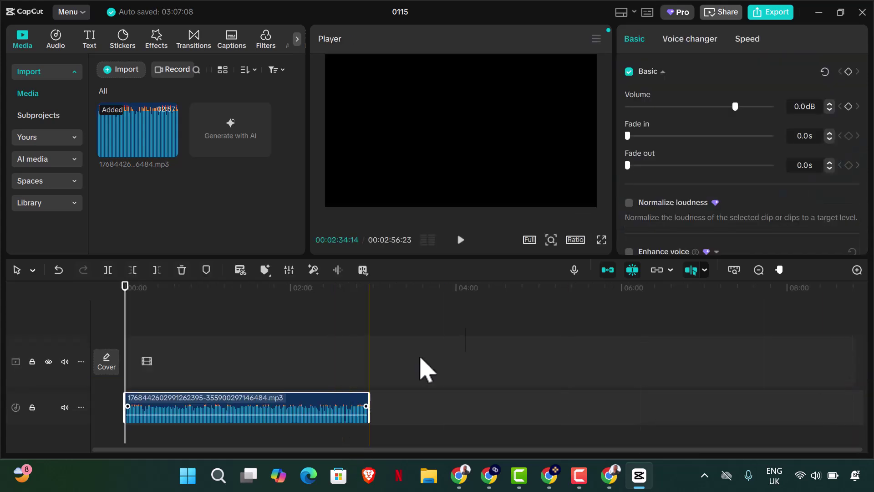
Raise the voiceover clip's volume to 20.0 dB, preview it and return the playhead to the start
left_click_drag(741, 108, 784, 121)
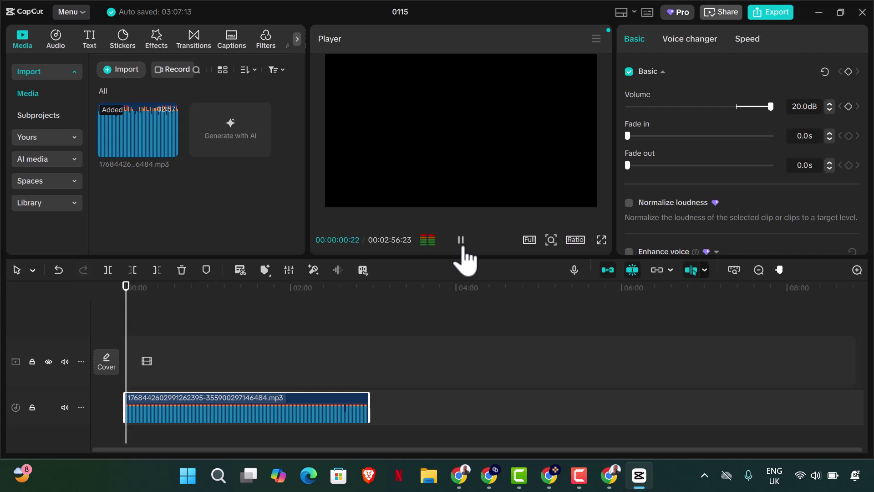
left_click(461, 244)
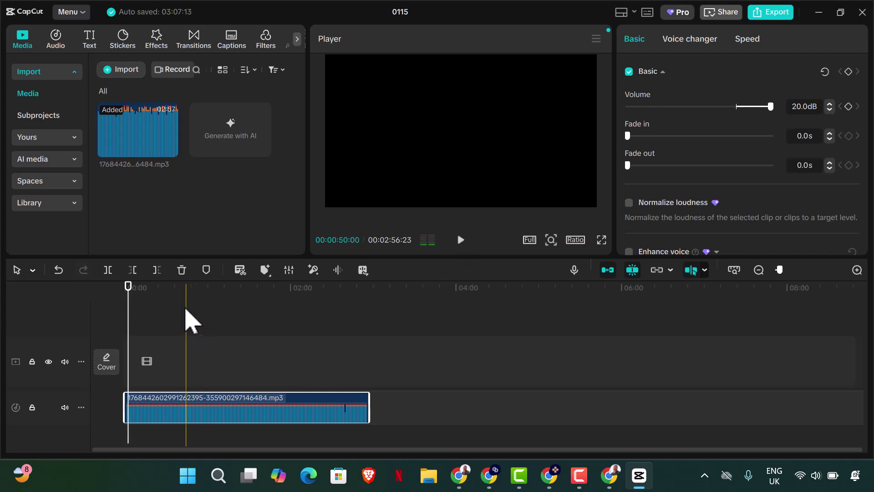
left_click_drag(128, 305, 123, 302)
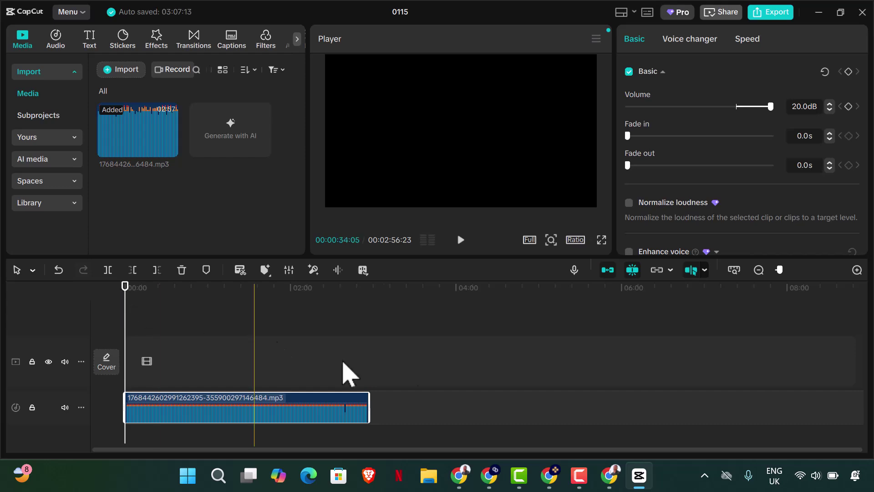
Switch to Chrome and copy the name "Cosmas Maduka" from the second paragraph of the script document
left_click(464, 475)
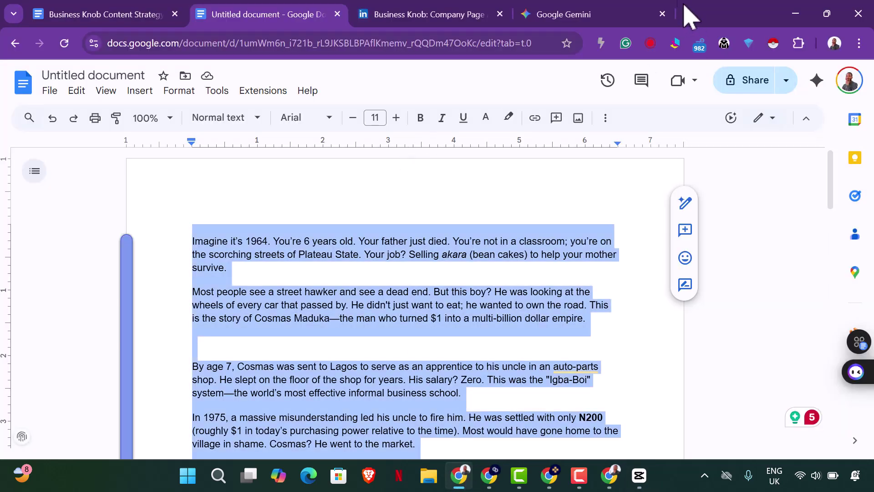
left_click(627, 21)
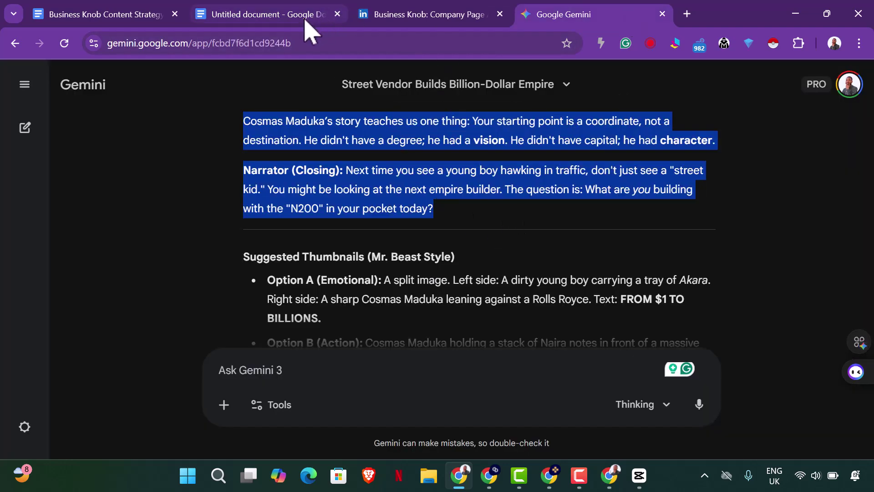
left_click(283, 25)
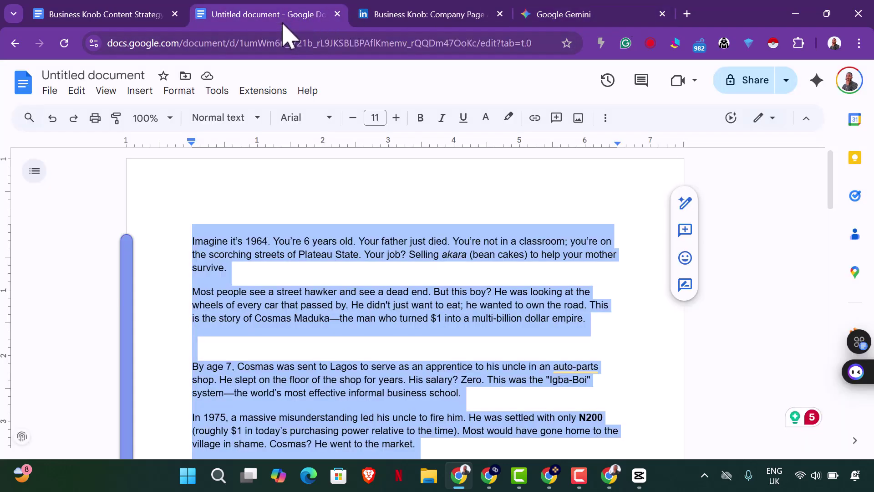
left_click(413, 313)
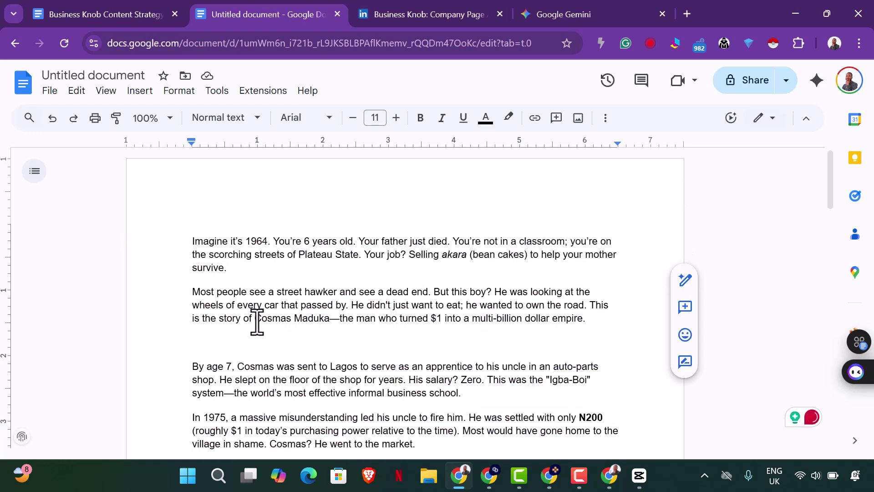
left_click_drag(289, 315, 329, 322)
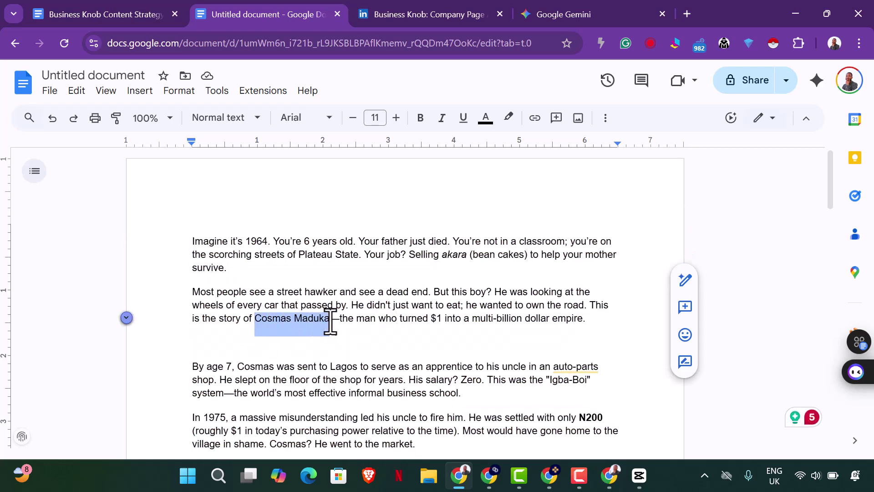
right_click(321, 321)
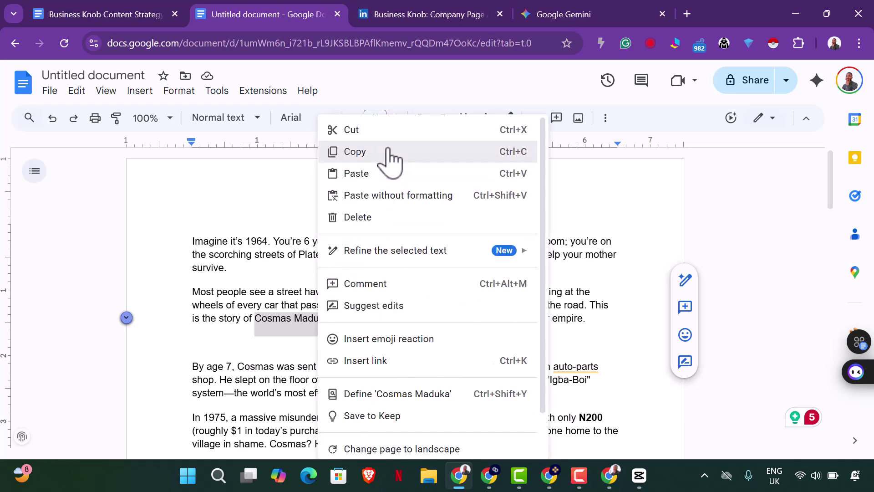
left_click(355, 152)
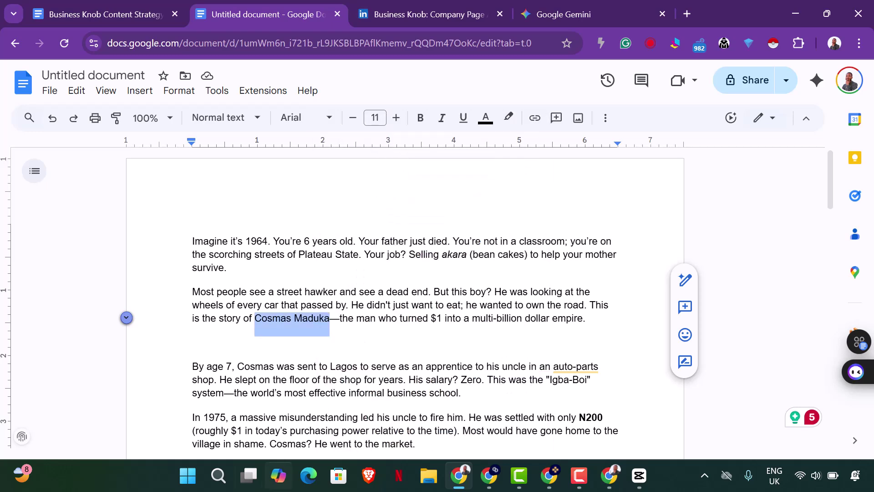
Search Google for the copied name "Cosmas Maduka" in a new tab and show the image results
left_click(688, 14)
key("ctrl+v")
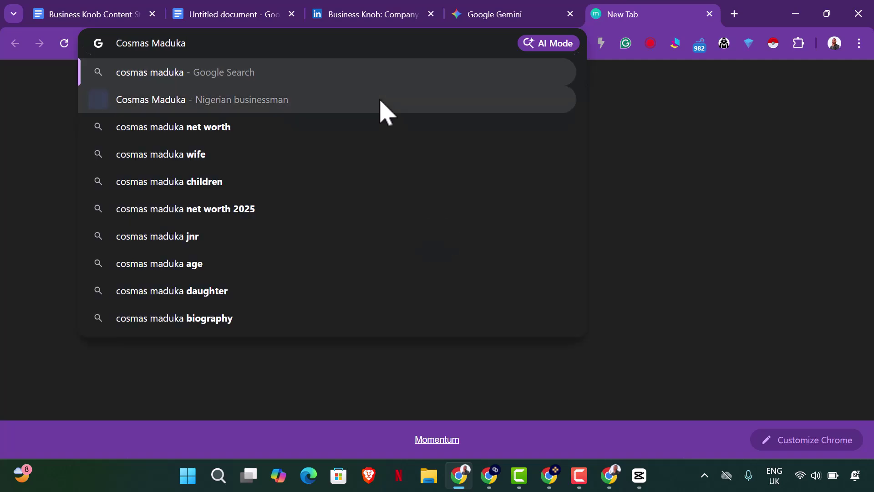
key("Return")
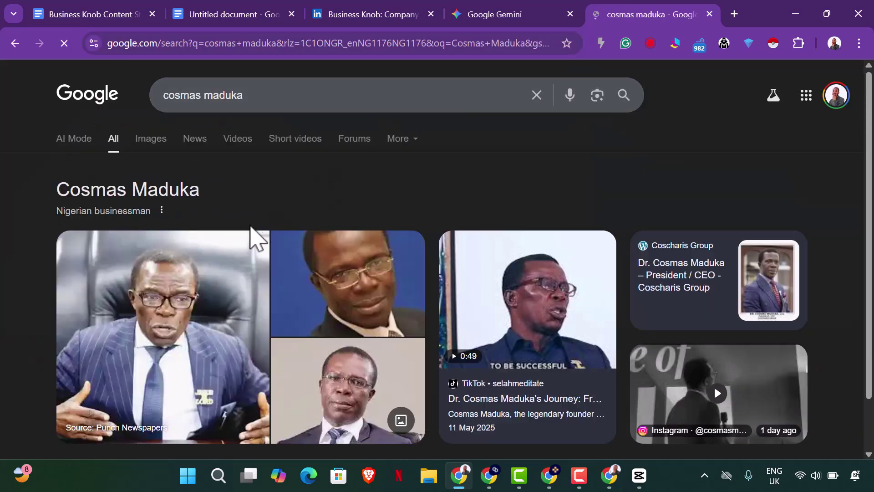
left_click(158, 141)
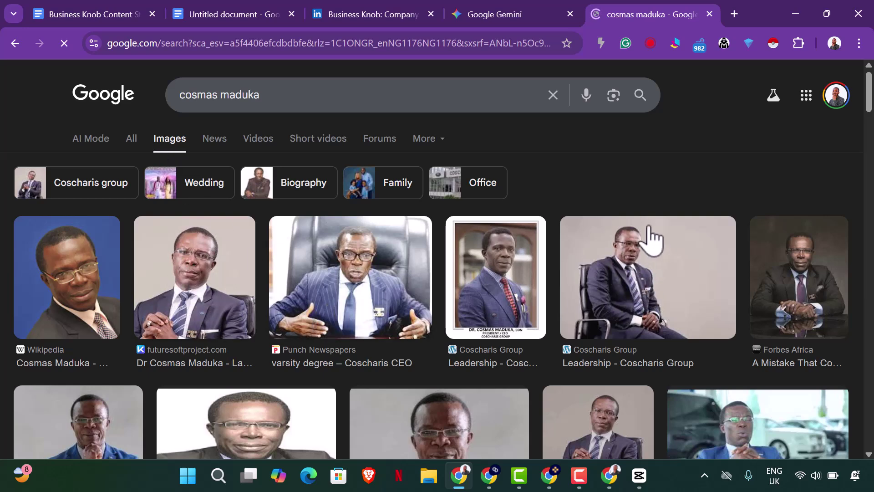
Open the Coscharis Group photo of Maduka seated in a chair and the Arise News car showroom photo in new tabs
right_click(631, 223)
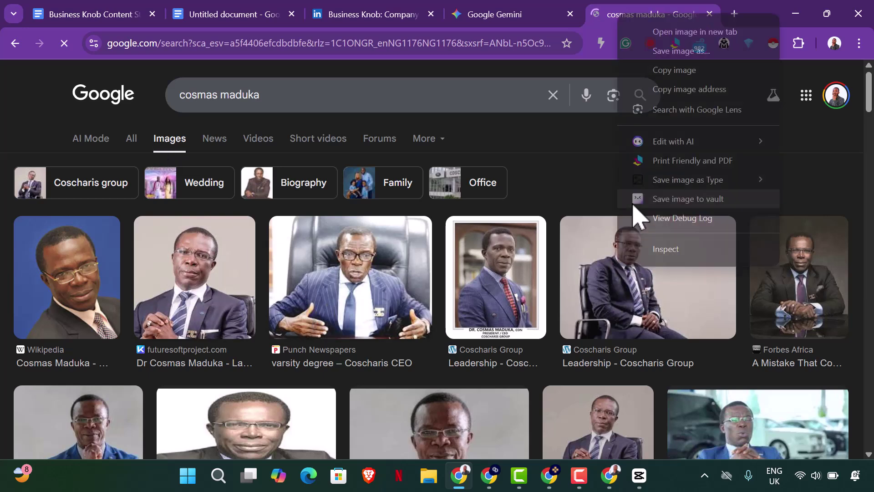
left_click(691, 33)
scroll(289, 293, "down", 3)
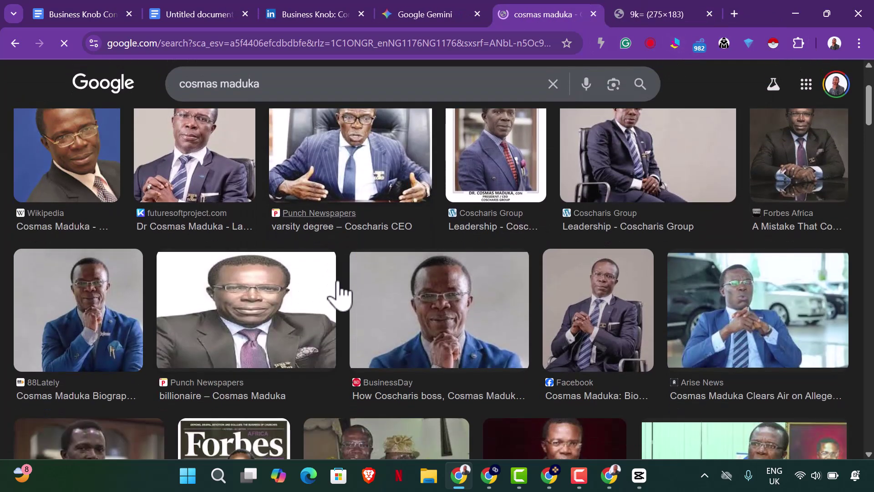
right_click(691, 295)
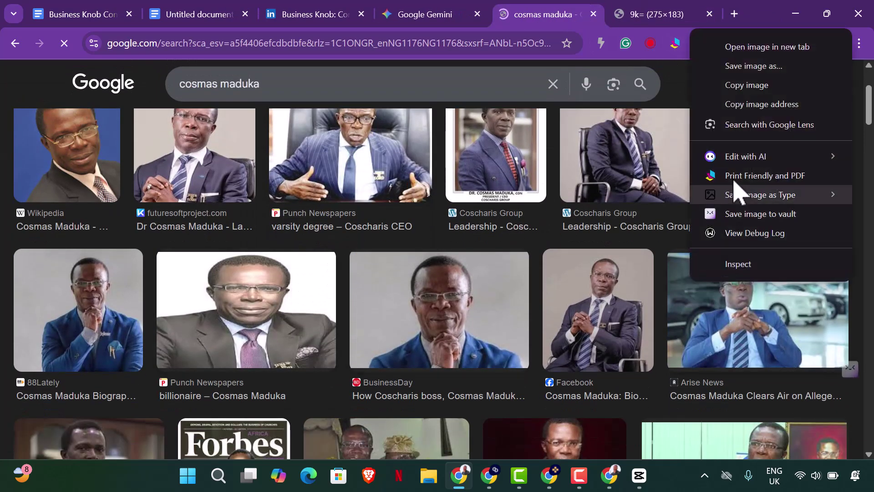
left_click(756, 48)
Find the Forbes Africa photo of Maduka beside a black car and open it in new tabs
scroll(289, 337, "down", 4)
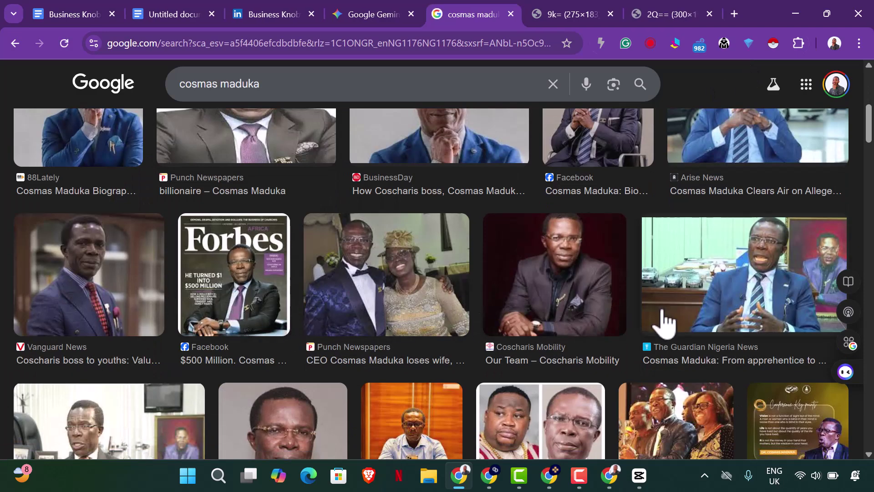
scroll(663, 322, "down", 3)
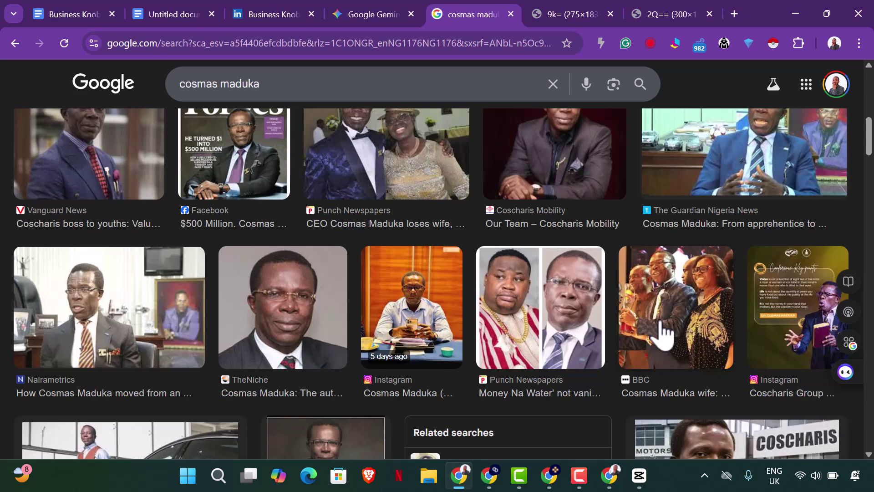
scroll(638, 335, "down", 1)
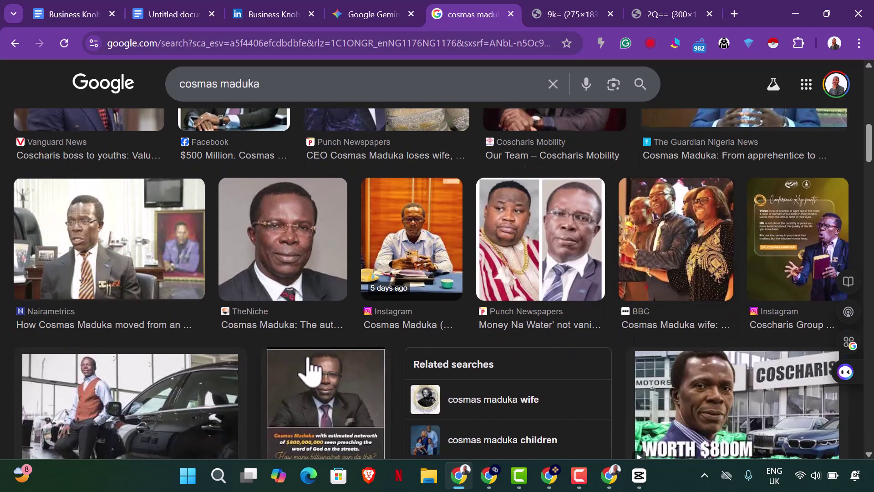
scroll(434, 400, "down", 3)
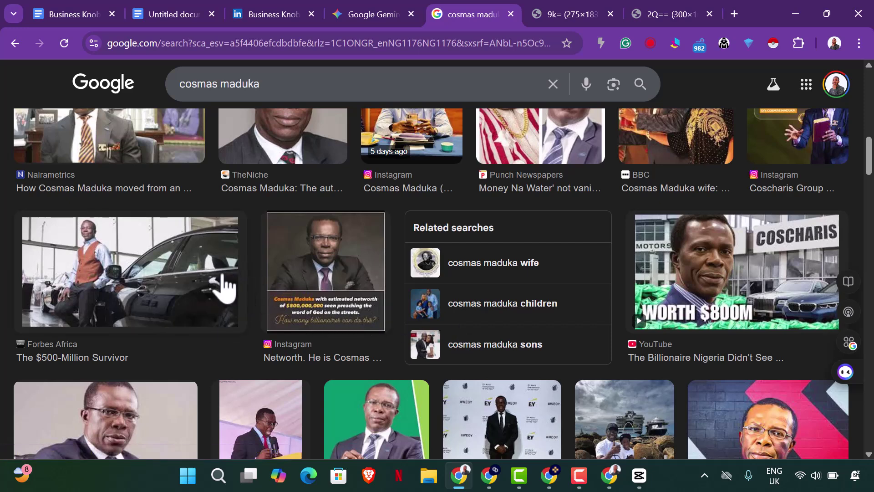
right_click(189, 263)
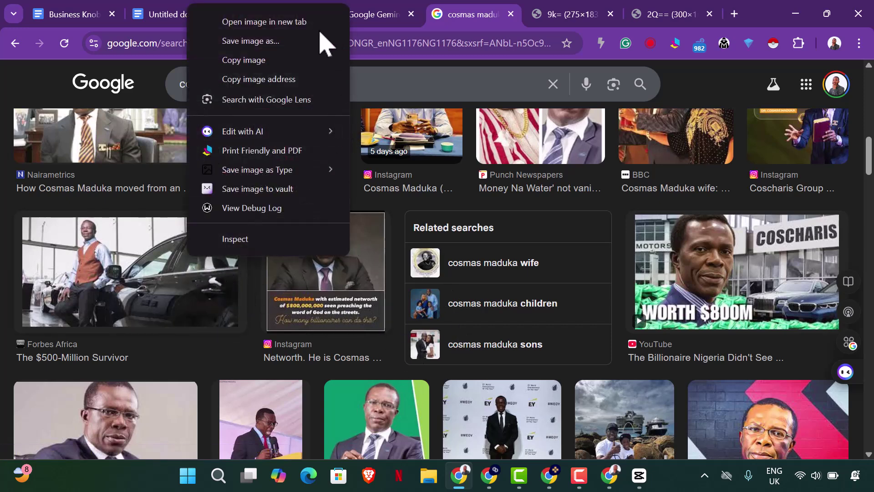
left_click(304, 44)
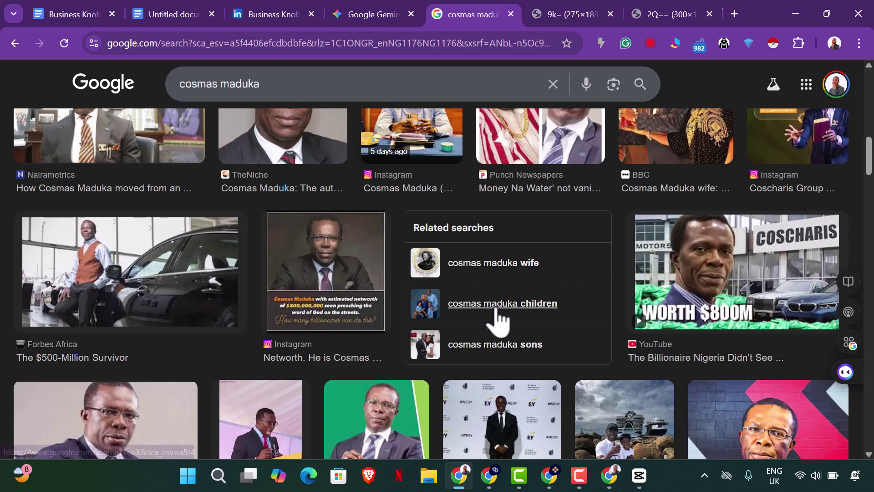
right_click(192, 280)
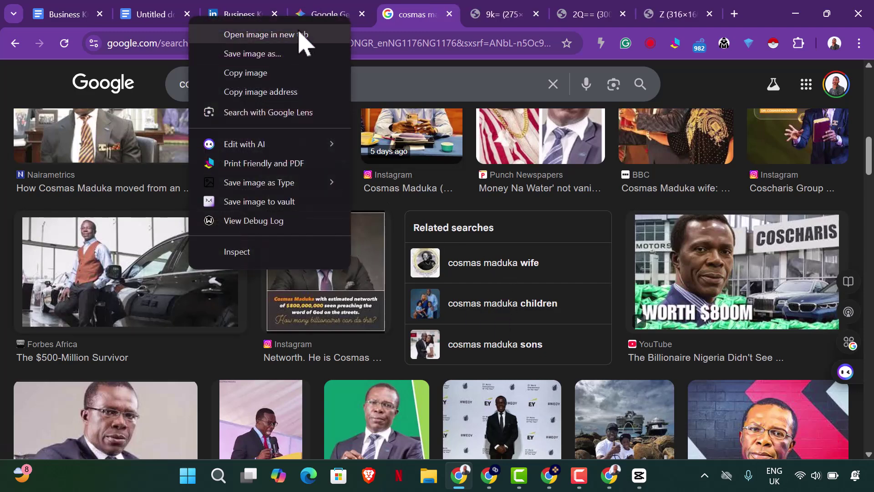
left_click(304, 33)
Open the YouTube thumbnail showing Maduka with a gold Rolls-Royce outside Coscharis Motors in a new tab
scroll(629, 319, "down", 8)
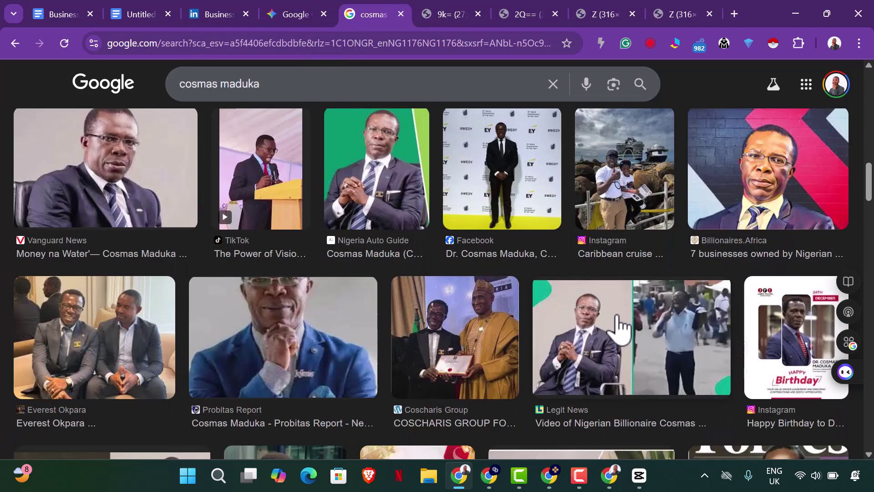
scroll(476, 335, "down", 5)
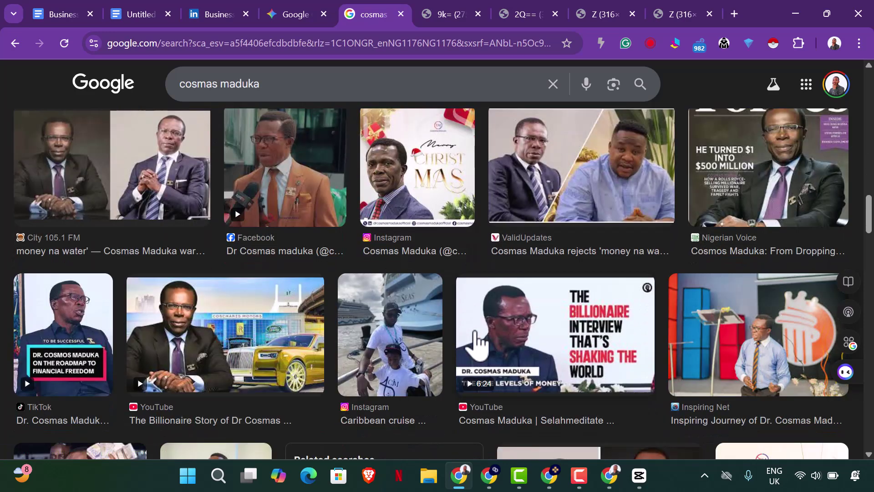
right_click(258, 326)
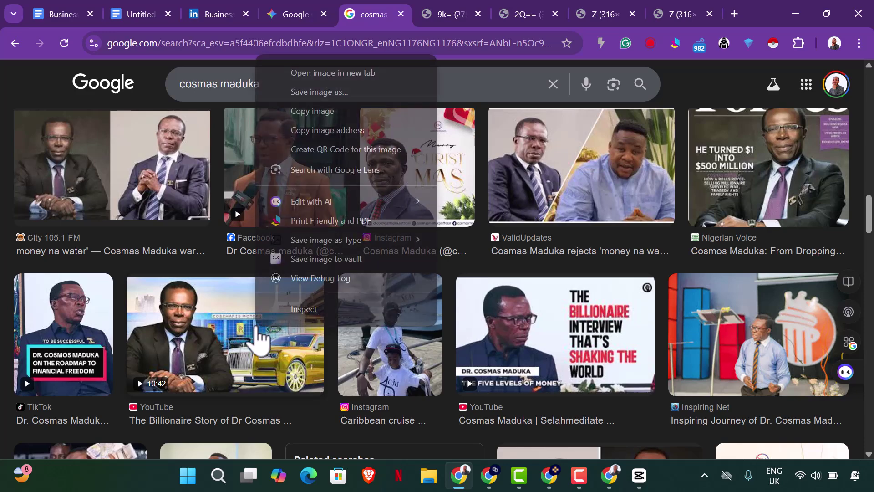
left_click(390, 74)
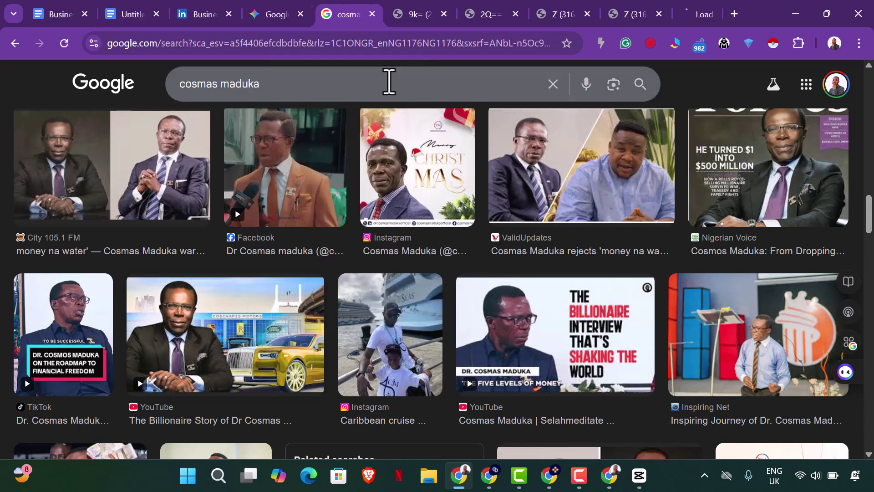
Open the Showmax Stories photo of Maduka seated in a living room in a new tab and browse further image results
scroll(564, 255, "down", 2)
scroll(565, 253, "down", 8)
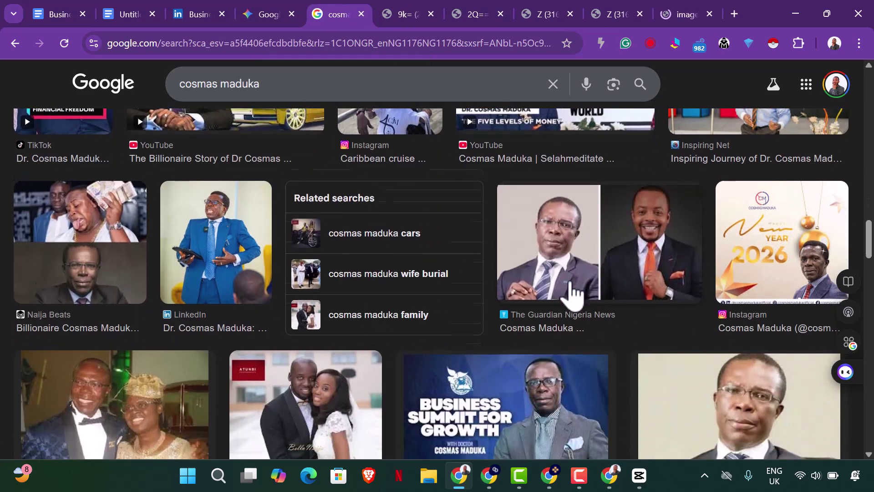
scroll(466, 314, "down", 2)
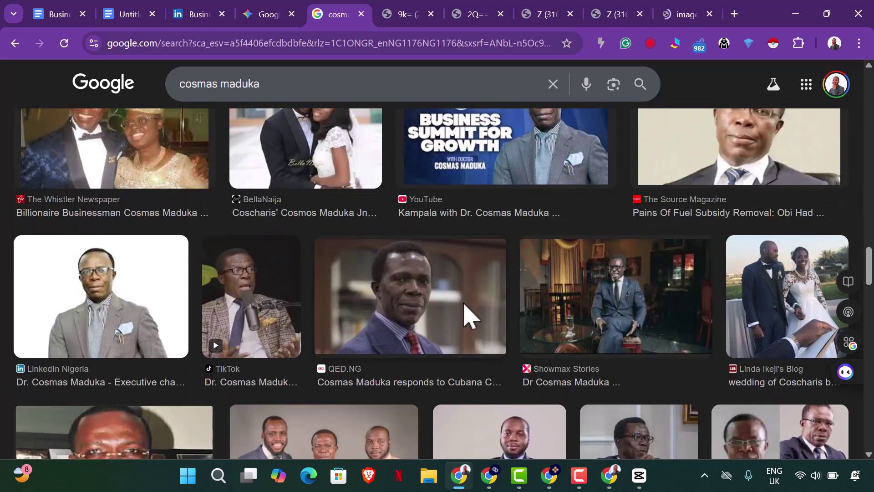
right_click(597, 309)
left_click(676, 41)
scroll(635, 347, "down", 5)
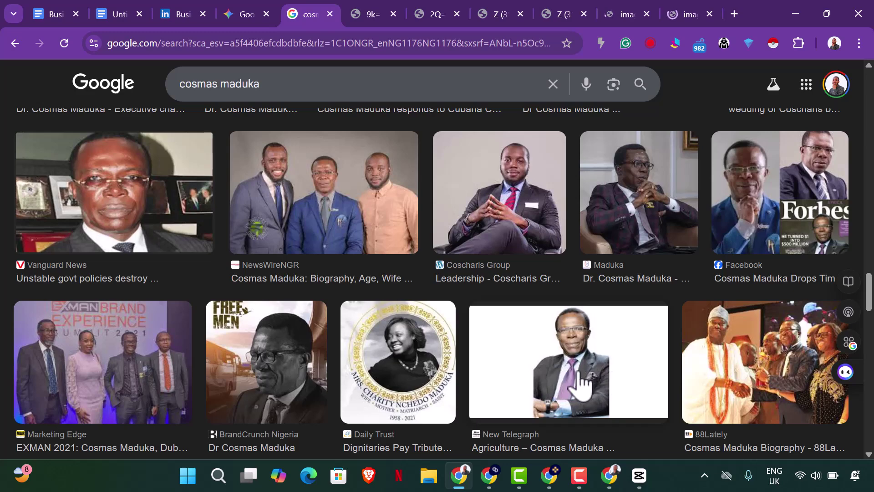
scroll(567, 382, "down", 4)
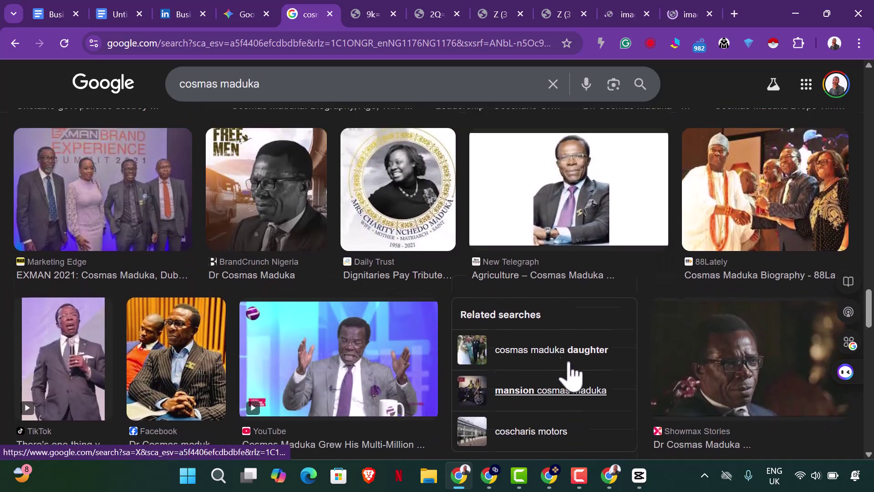
scroll(572, 373, "up", 5)
Save the opened photo of Maduka seated in a chair as the PNG "Untitled" in Downloads and close its tab
left_click(367, 14)
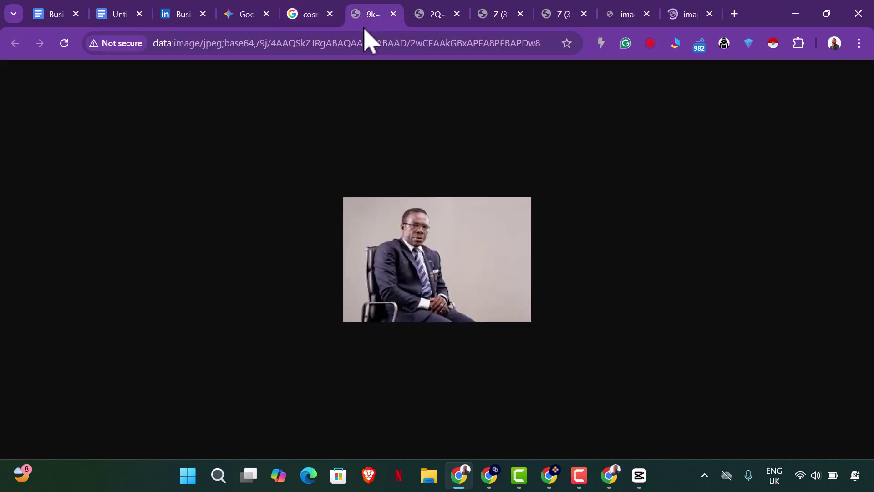
right_click(462, 252)
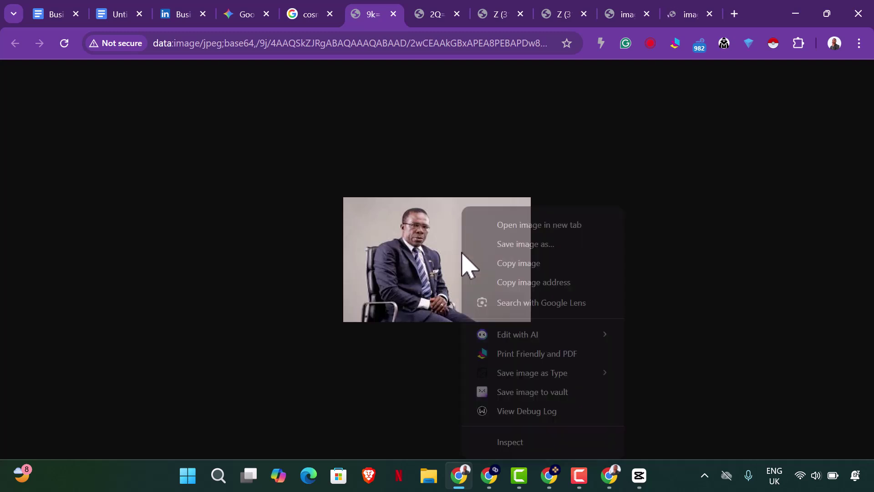
mouse_move(555, 374)
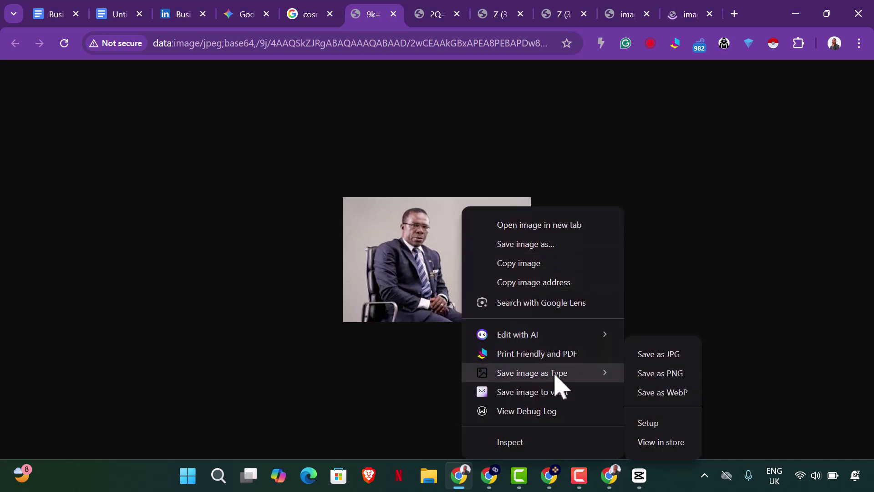
left_click(653, 374)
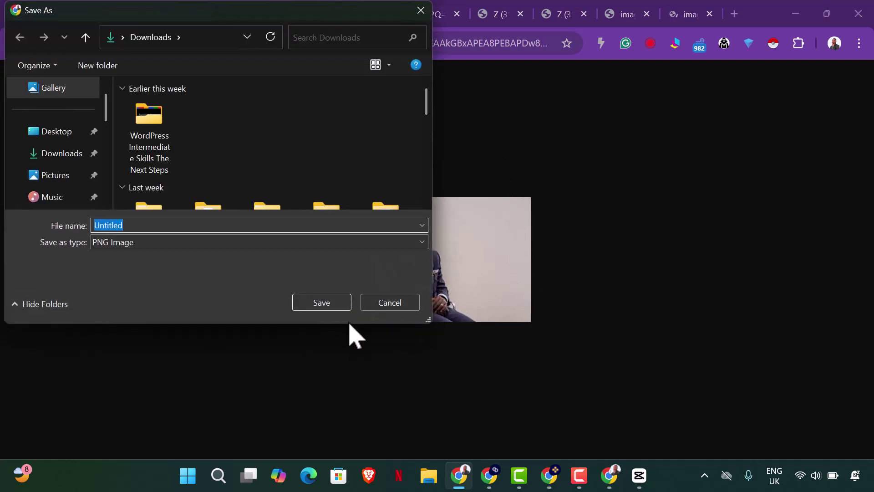
left_click(334, 305)
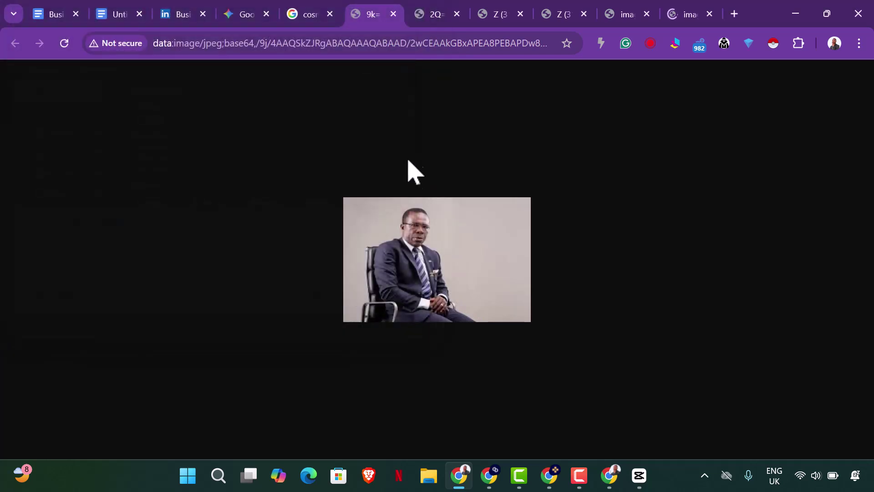
left_click(393, 15)
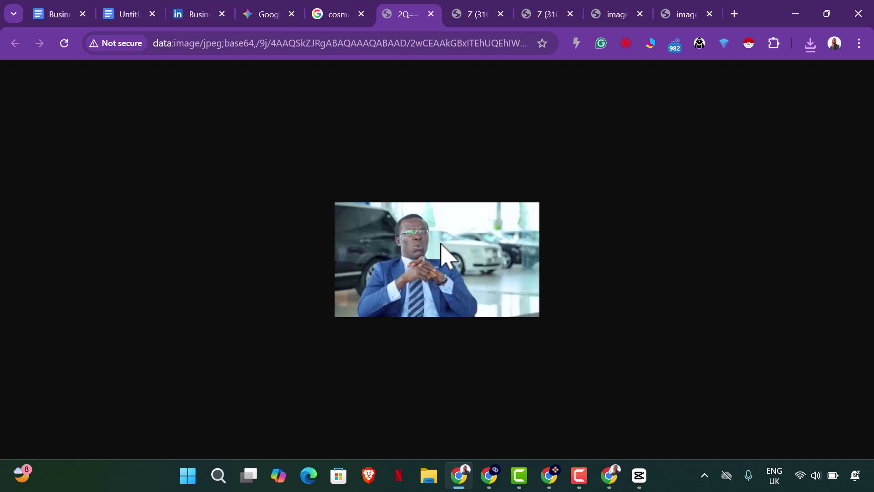
Save the opened photo of Maduka in a blue suit in the car showroom as the JPEG "download" in Downloads and close its tab
right_click(441, 243)
left_click(504, 265)
key("ctrl+s")
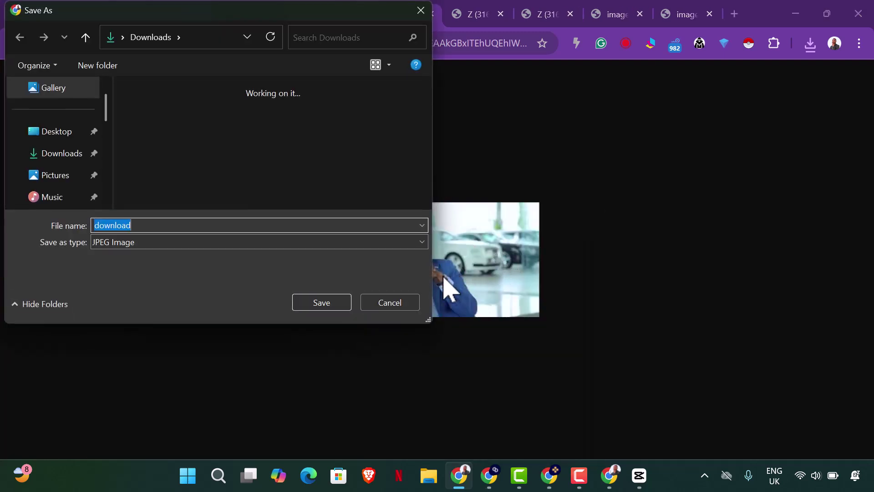
left_click(338, 306)
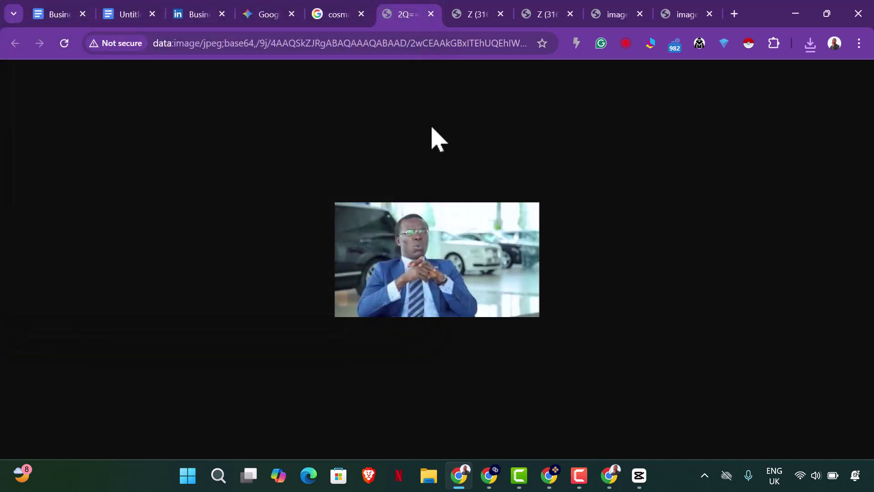
left_click(432, 14)
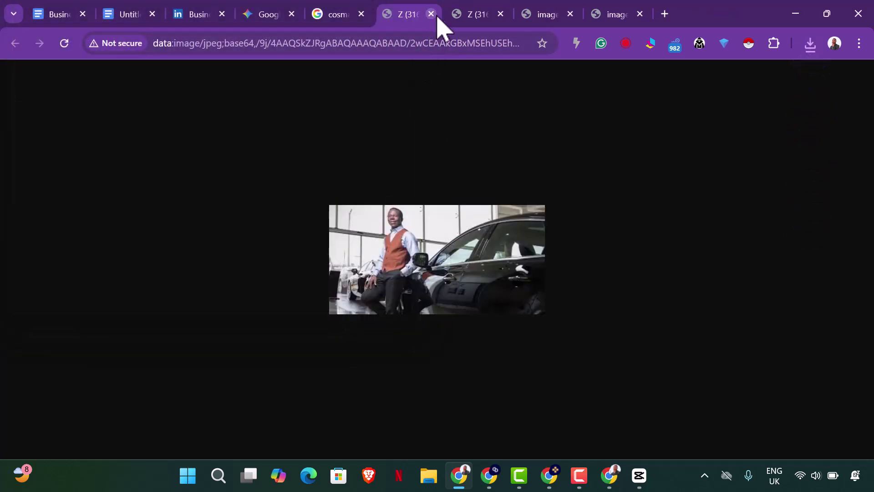
Close the duplicate tab, save the photo of Maduka beside the black car as the JPEG "download (1)" in Downloads, and close its tab
left_click(431, 14)
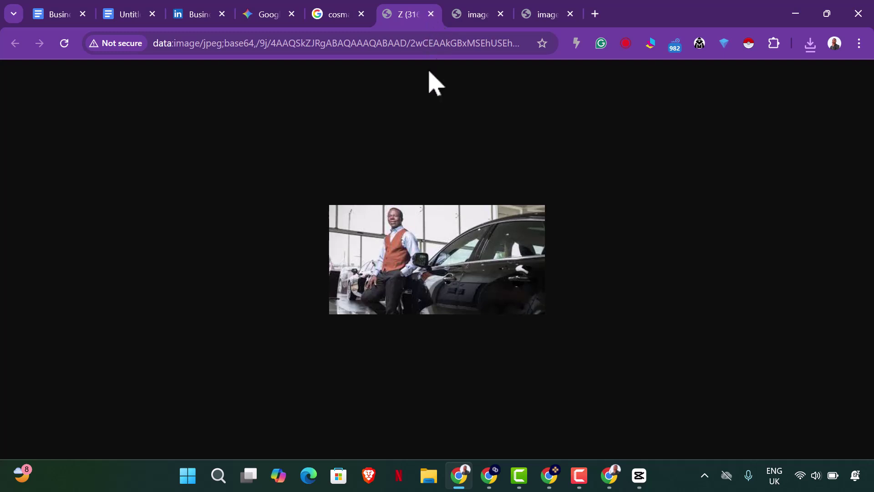
right_click(448, 236)
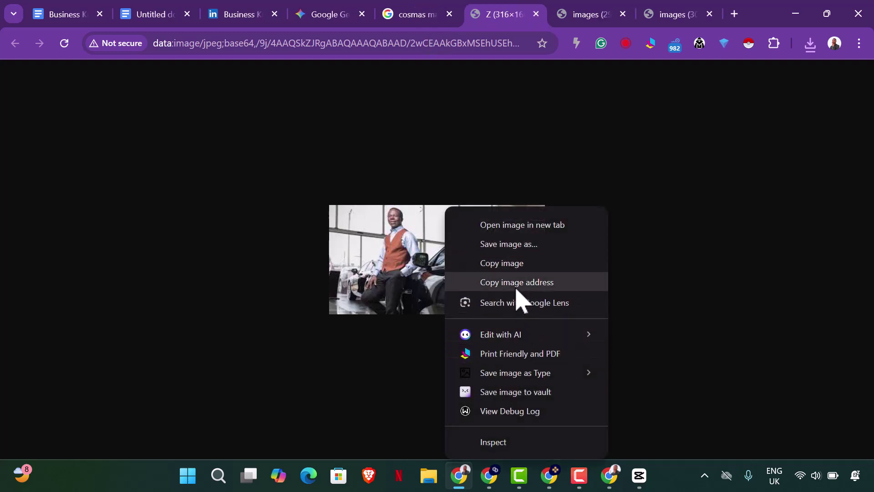
left_click(511, 253)
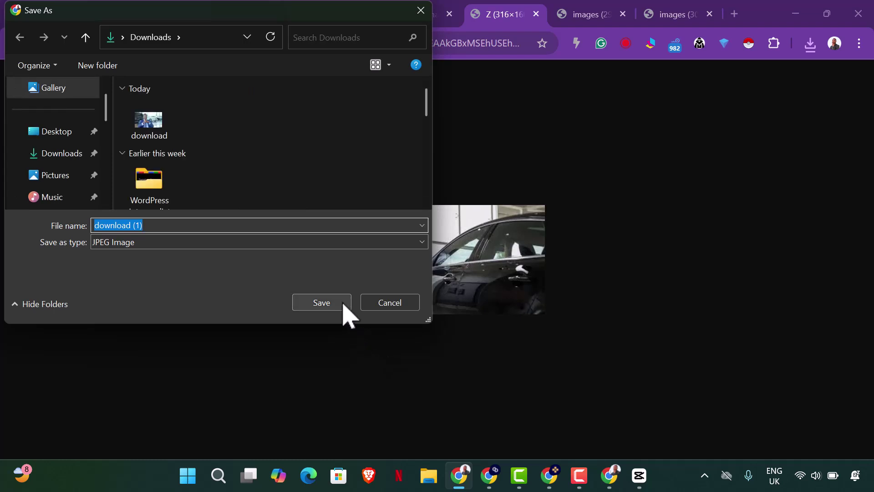
left_click(344, 303)
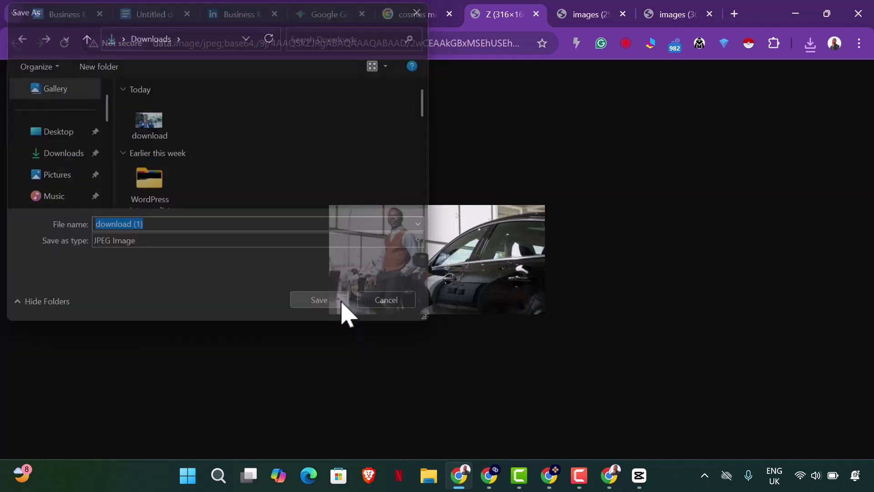
left_click(536, 14)
Save the opened image of Maduka with the gold Rolls-Royce as a JPEG in Downloads and close its tab
right_click(439, 255)
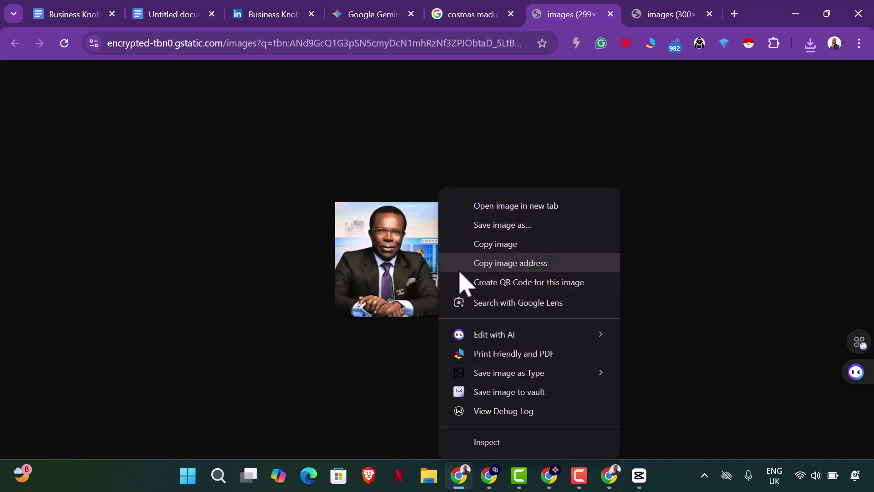
left_click(491, 229)
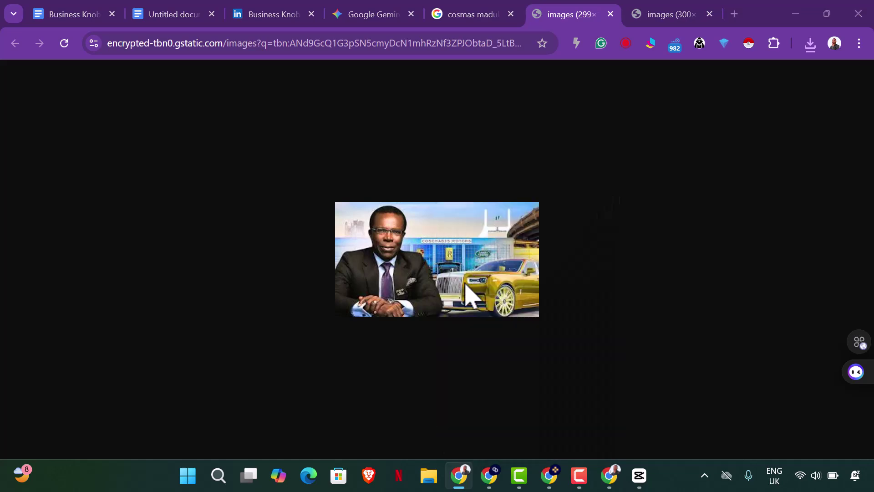
left_click(337, 302)
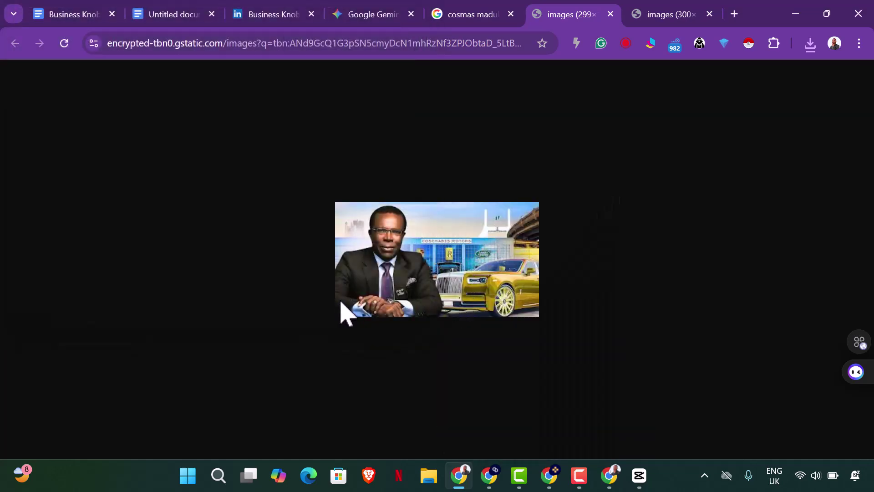
left_click(610, 14)
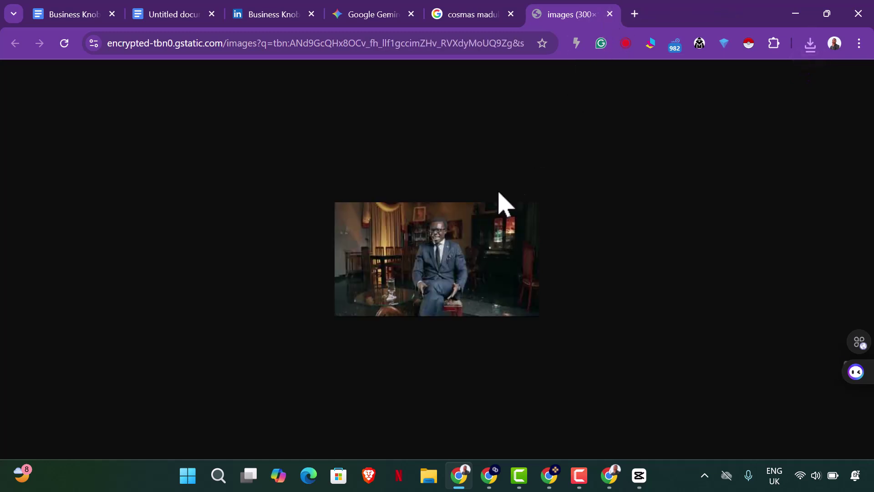
Save the opened photo of Maduka seated in a living room as the JPEG "images (1)" in Downloads
right_click(432, 248)
left_click(477, 231)
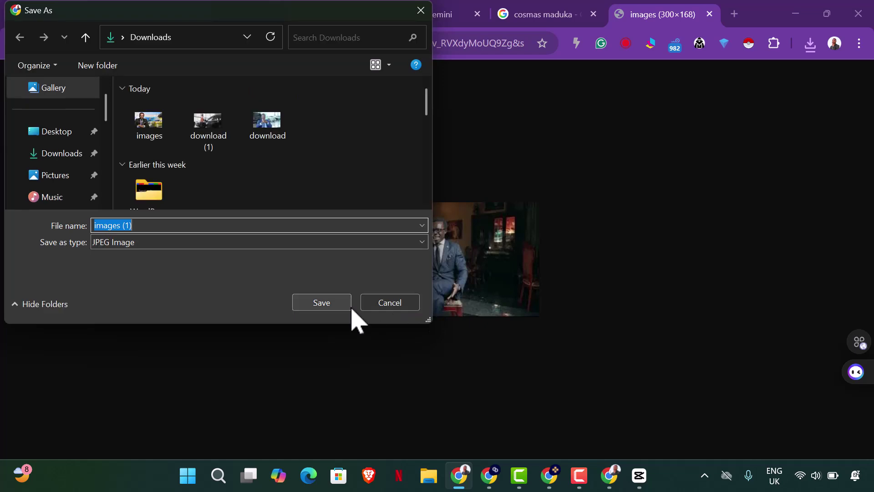
left_click(345, 307)
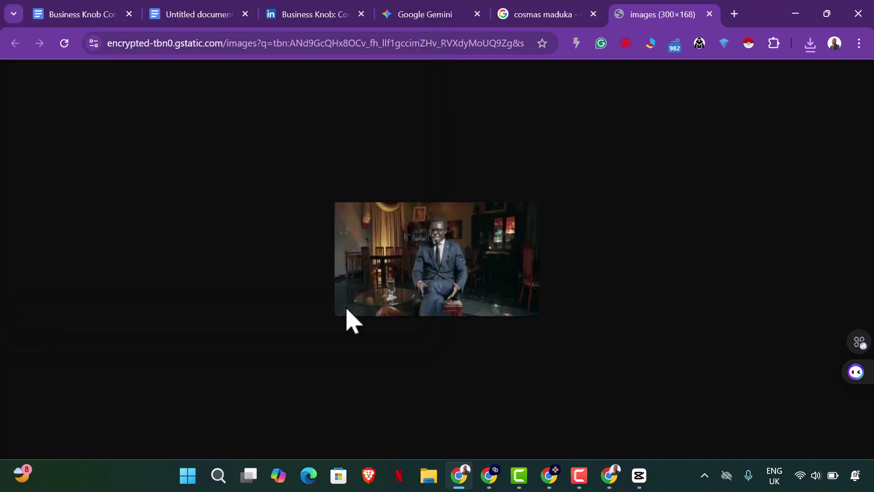
Search Google for "cocharis motors" in the current tab and show the image results
left_click(467, 50)
type("coh")
key("BackSpace")
type("chari")
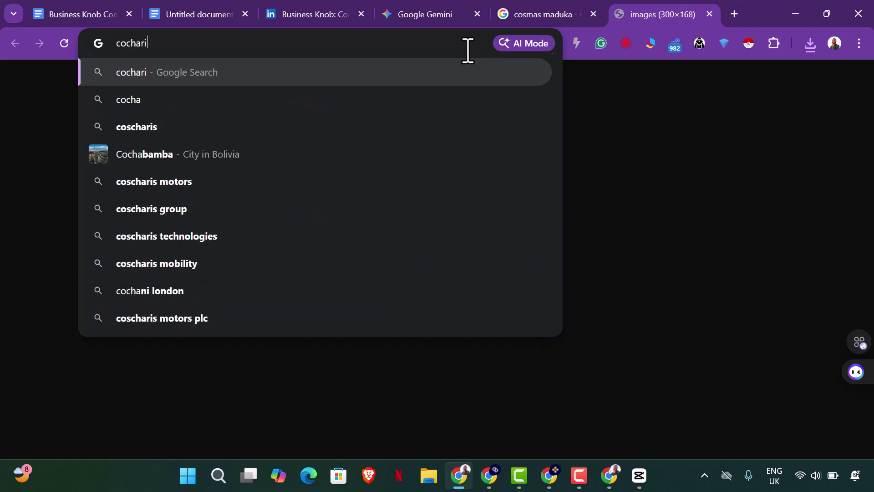
type("s motors")
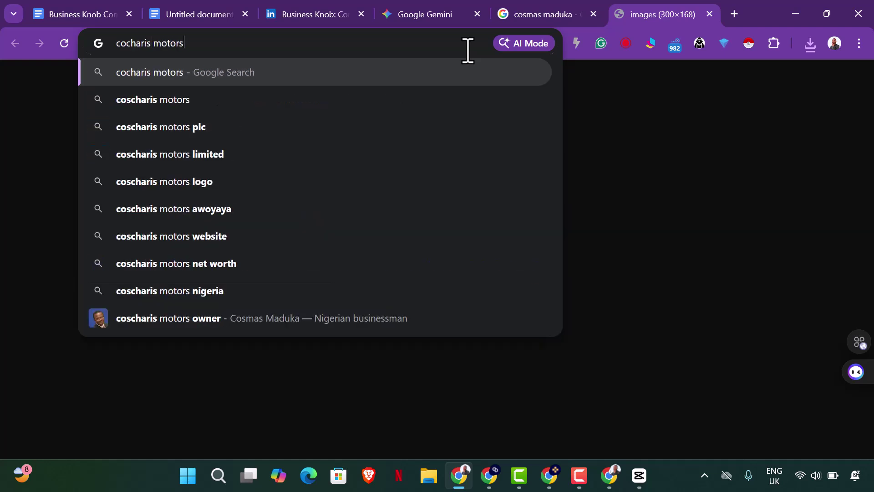
key("Return")
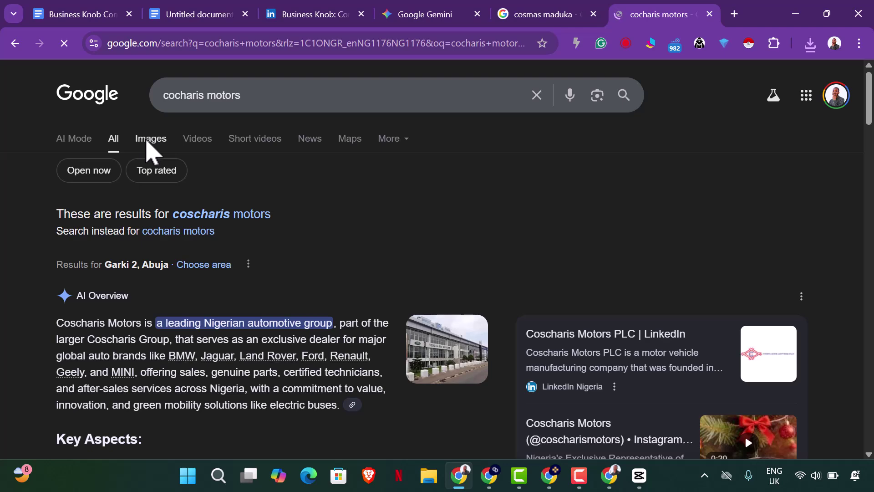
left_click(147, 142)
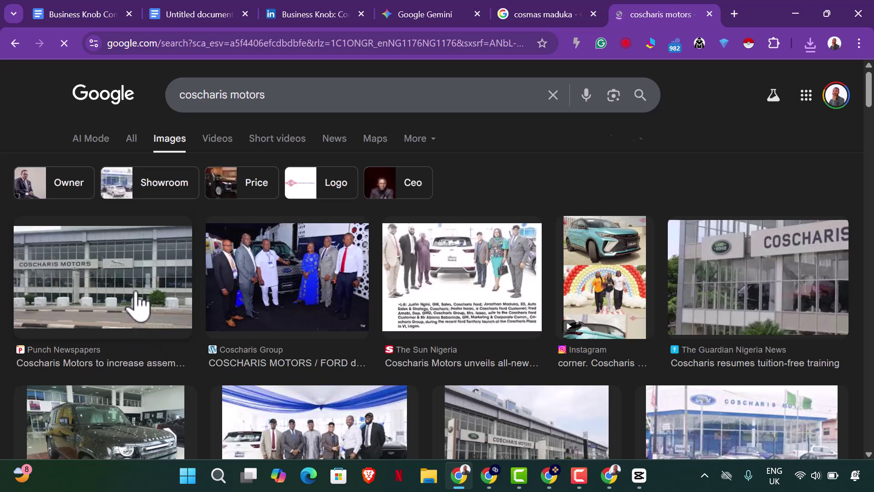
Open the Punch Newspapers and Carmecnic photos of the Coscharis Motors building in new tabs
right_click(138, 285)
left_click(254, 44)
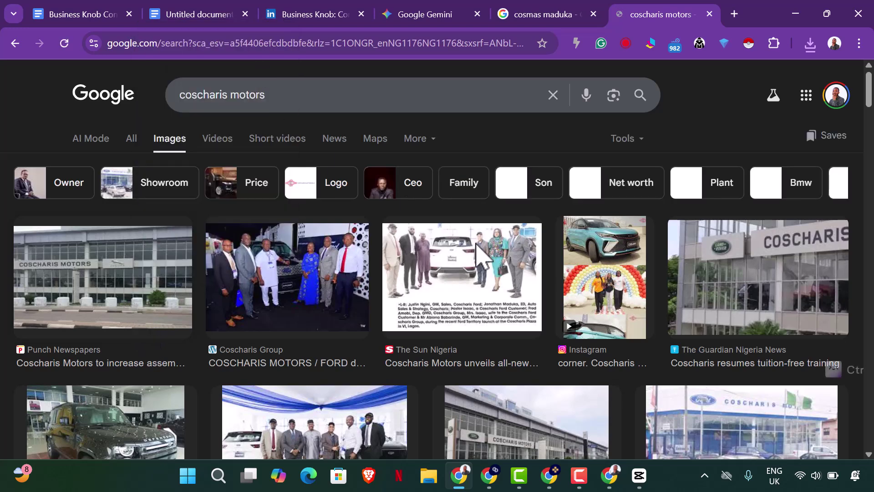
scroll(656, 308, "down", 3)
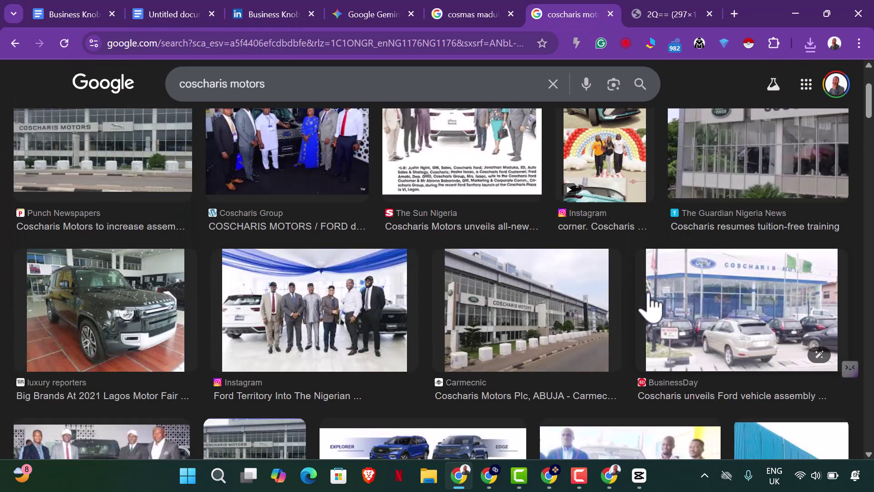
right_click(504, 330)
left_click(585, 82)
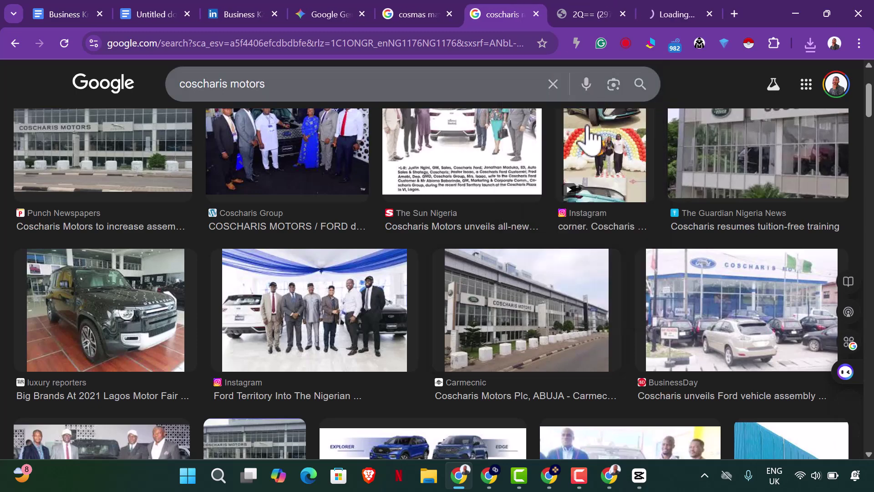
Open the Facebook photo of vehicles lined up beside a blue warehouse in a new tab and browse further image results
scroll(504, 341, "down", 2)
scroll(273, 346, "down", 3)
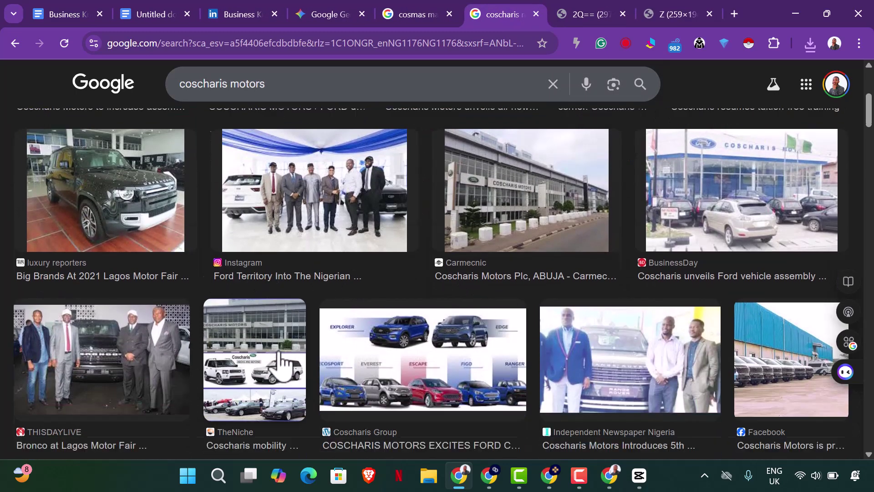
scroll(489, 326, "down", 2)
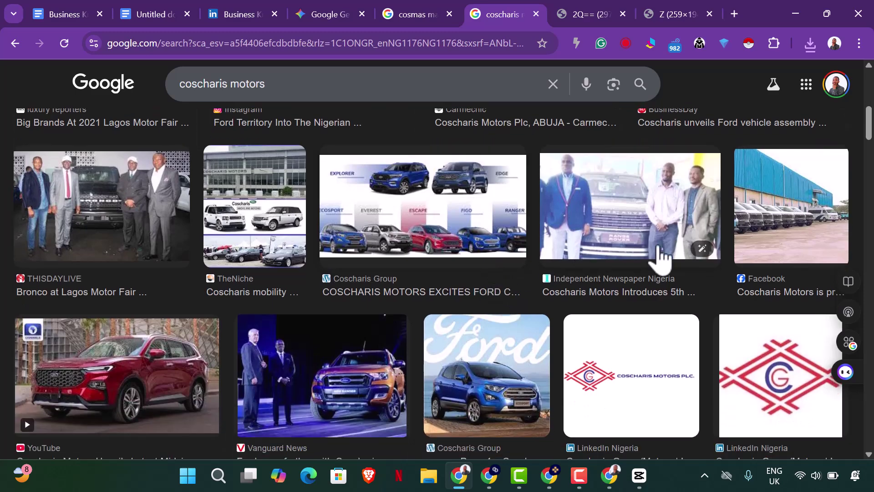
right_click(783, 214)
left_click(683, 226)
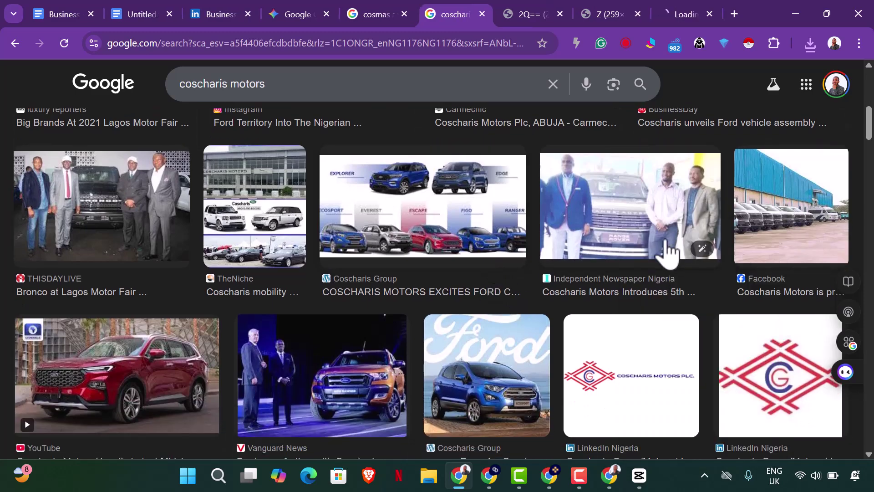
scroll(575, 311, "down", 4)
scroll(575, 312, "down", 3)
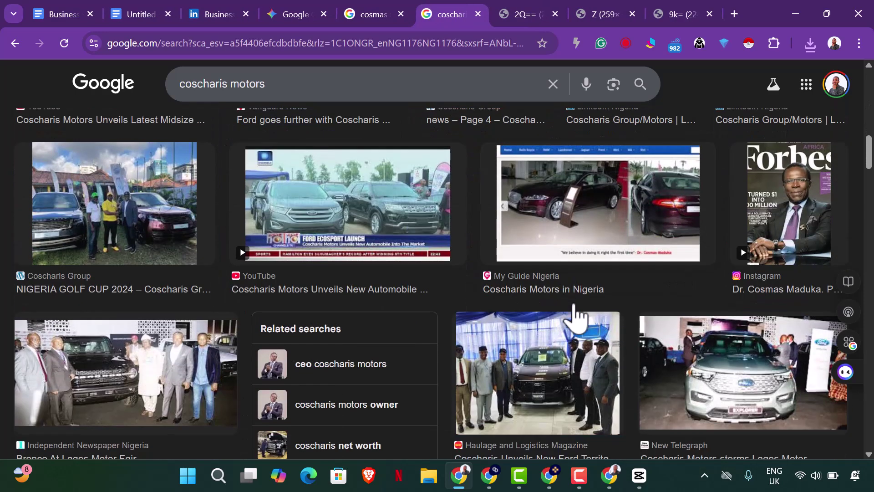
Save the opened front view of the Coscharis Motors building as the JPEG "download (2)" in Downloads and close its tab
left_click(516, 21)
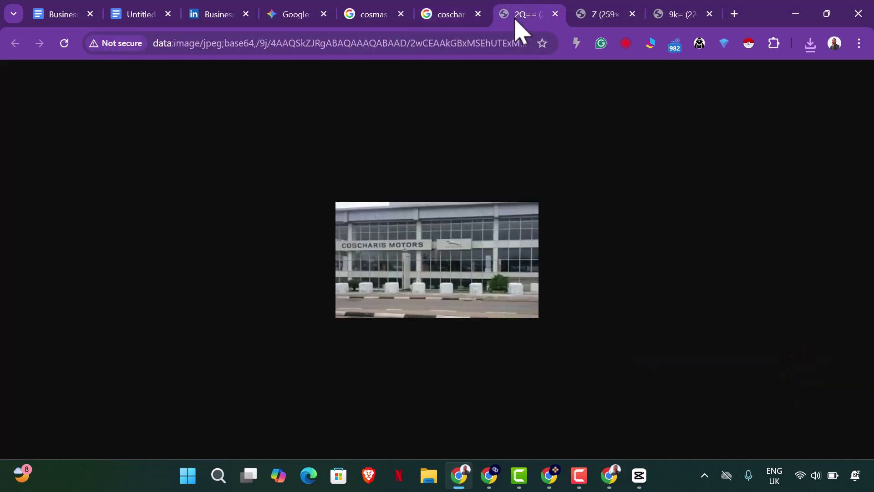
right_click(382, 261)
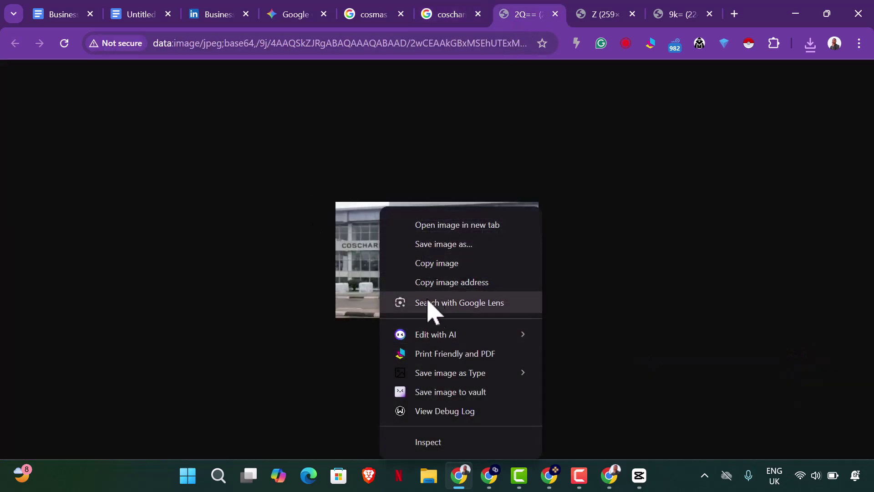
left_click(460, 245)
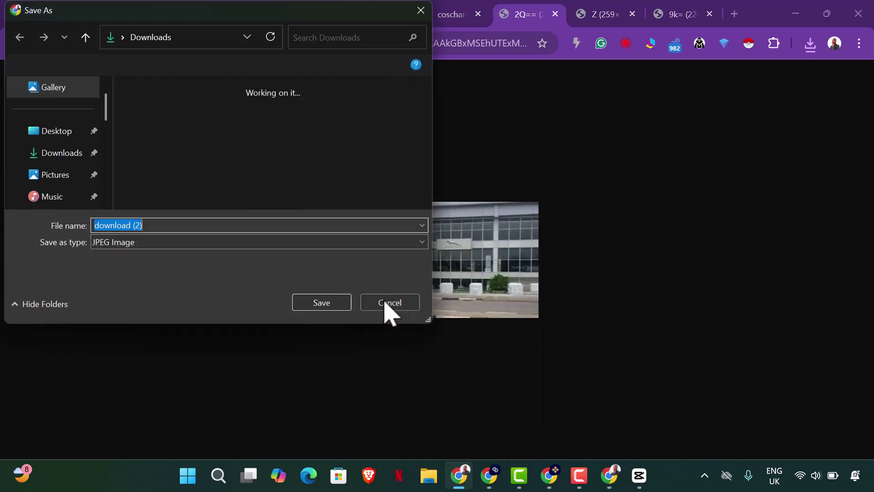
left_click(338, 298)
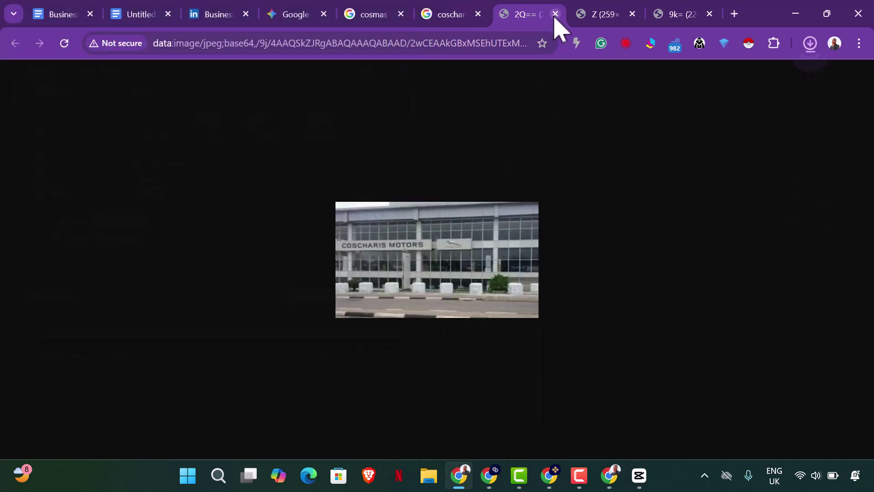
left_click(555, 14)
Save the angled street view of the Coscharis Motors building as "download (3)" in Downloads and close its tab
right_click(455, 240)
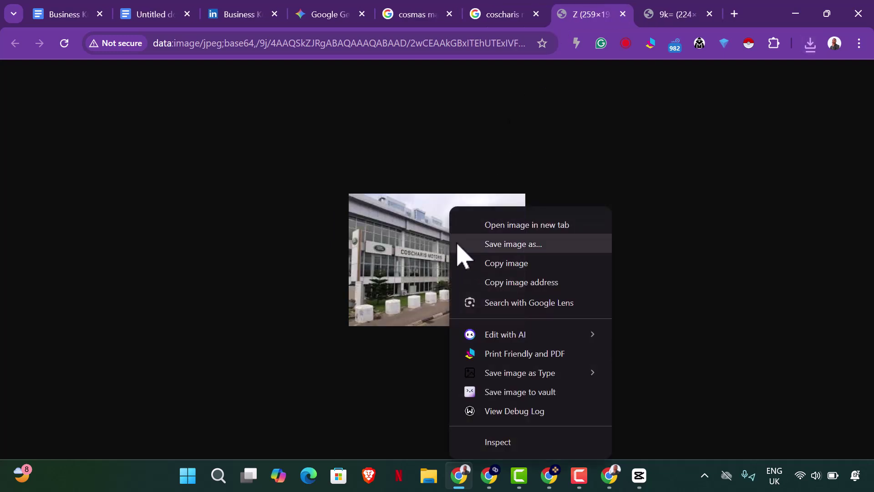
left_click(510, 247)
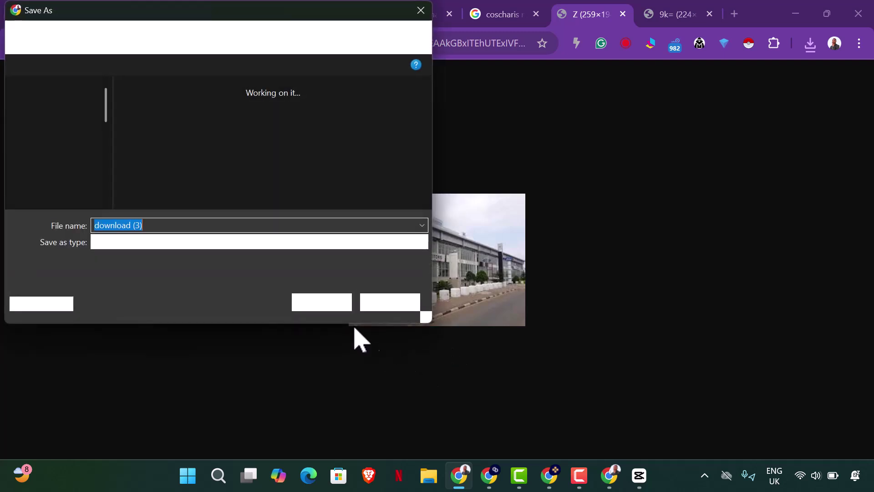
left_click(337, 309)
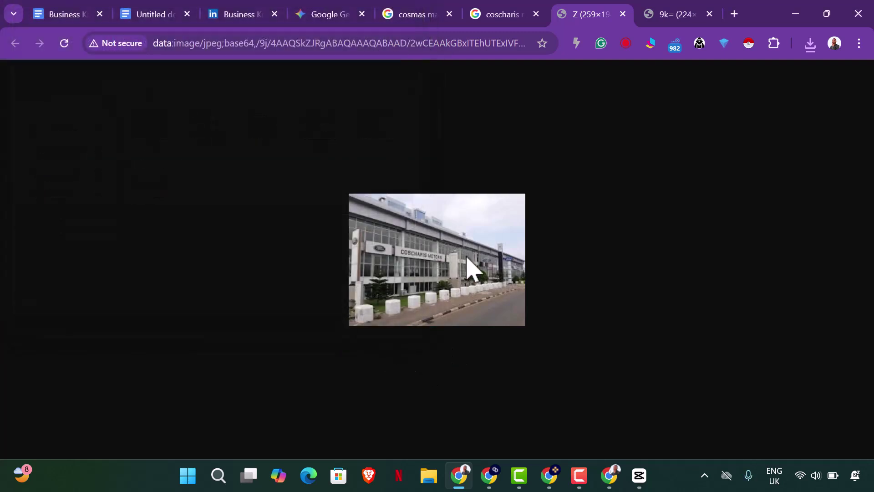
left_click(622, 14)
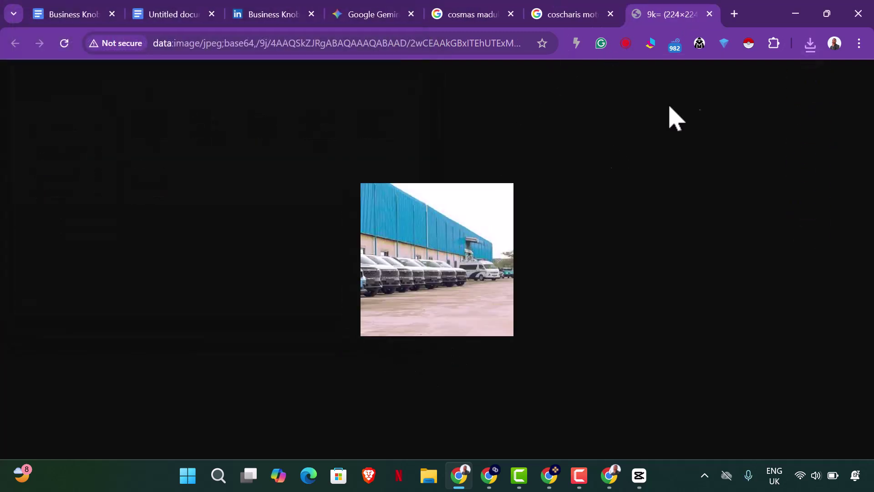
Close the blue warehouse photo tab and both Google image search tabs to return to the Gemini script
left_click(710, 14)
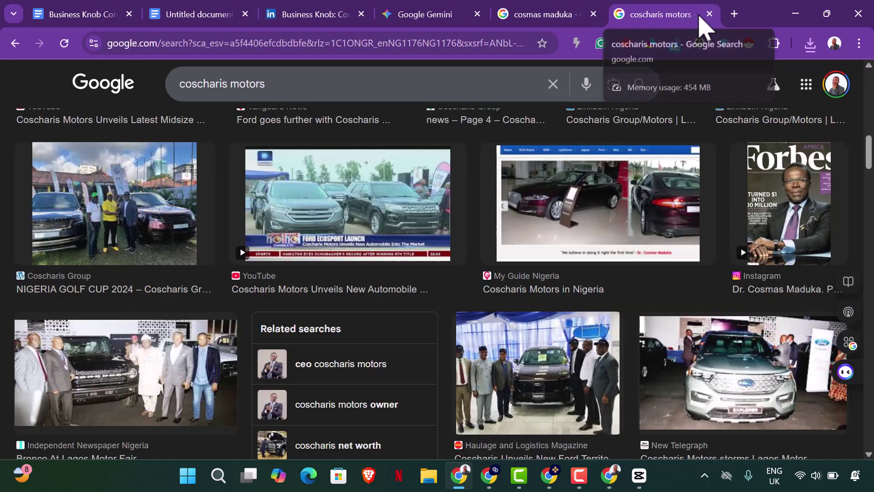
left_click(710, 14)
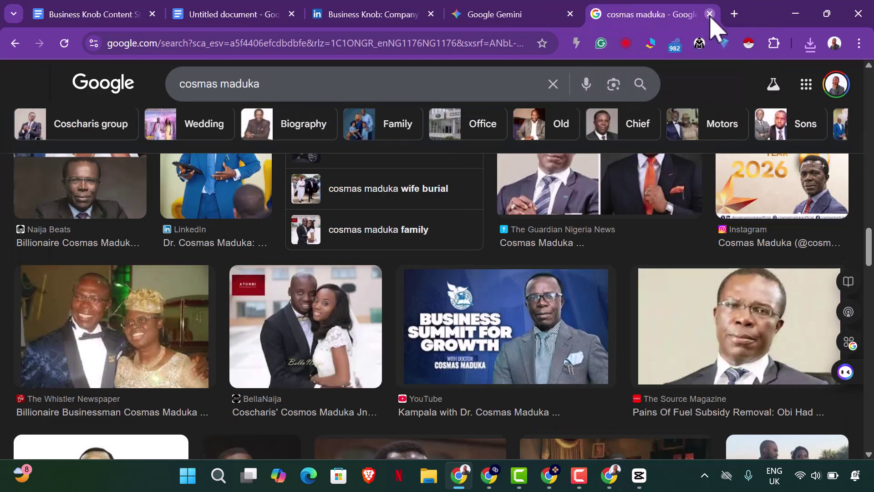
left_click(710, 14)
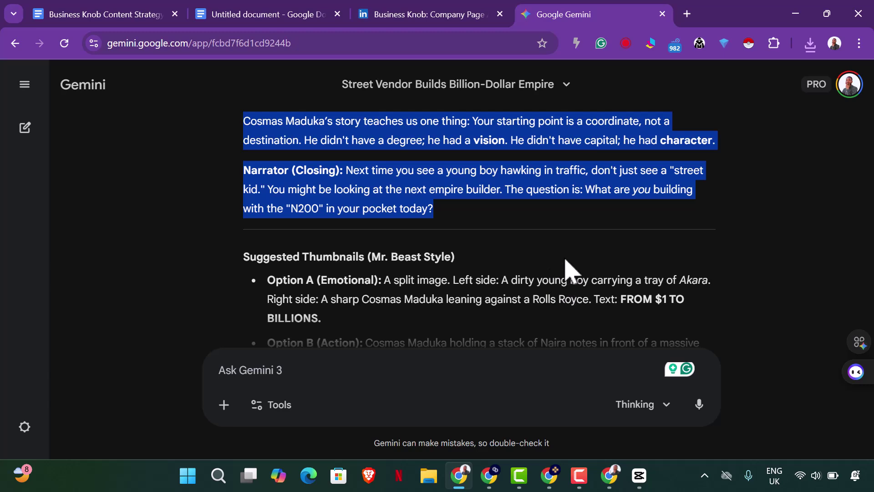
Draft the follow-up prompt "Give me the text prompt to get images out for every sentences in the script" without sending it
scroll(503, 269, "down", 2)
scroll(513, 269, "up", 5)
scroll(416, 332, "down", 2)
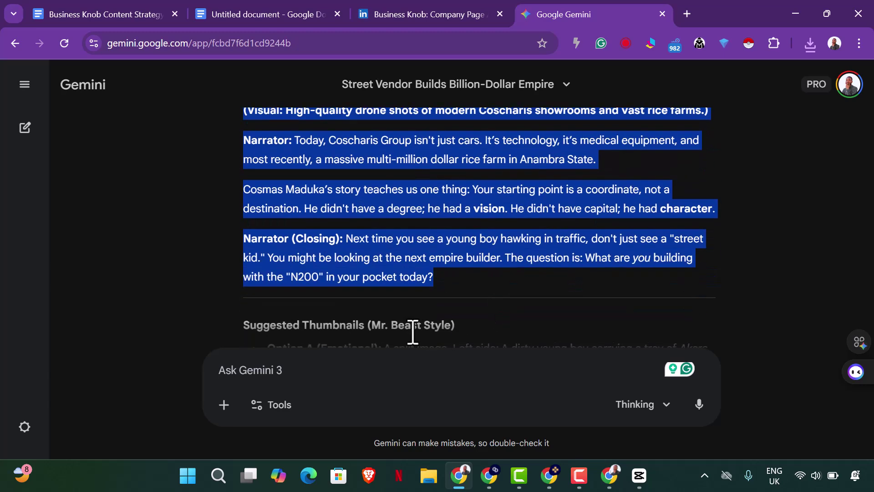
left_click(382, 367)
type("Give me the text prompt to get images out for every sentences in the script")
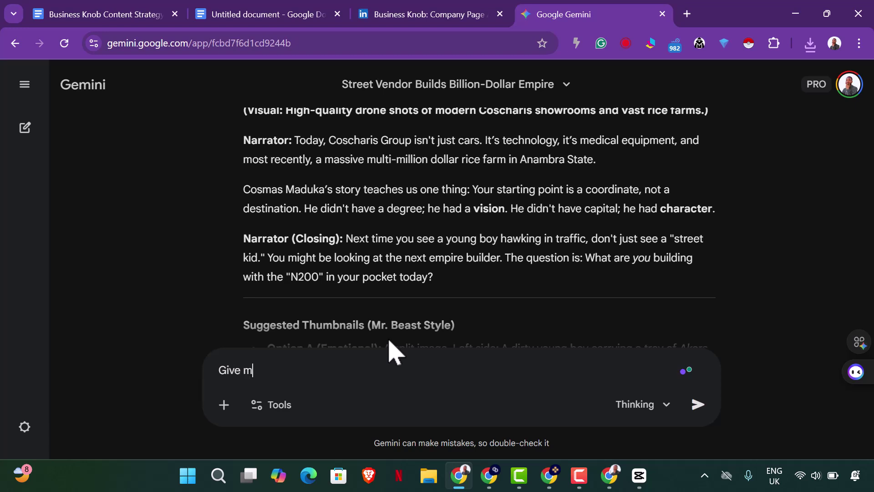
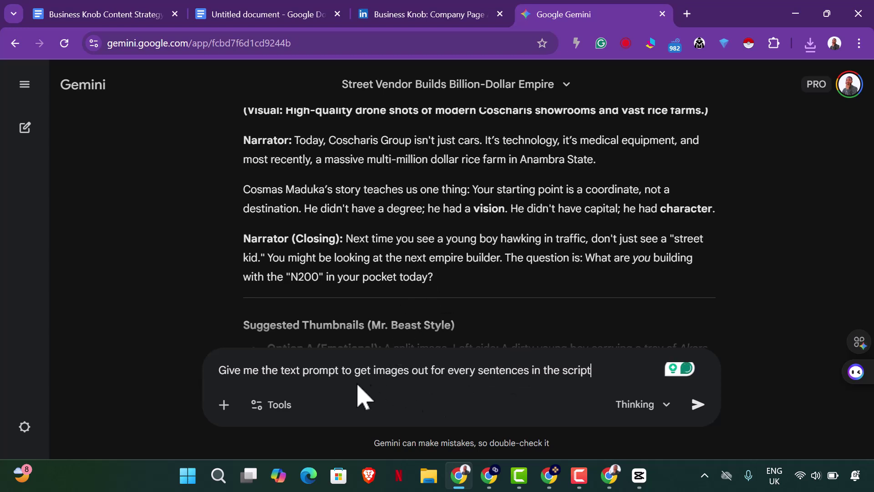
Revise the draft to say "text to image prompt to be used on image fx to get images" and correct "sentences" to "sentence"
left_click(303, 371)
type("to image")
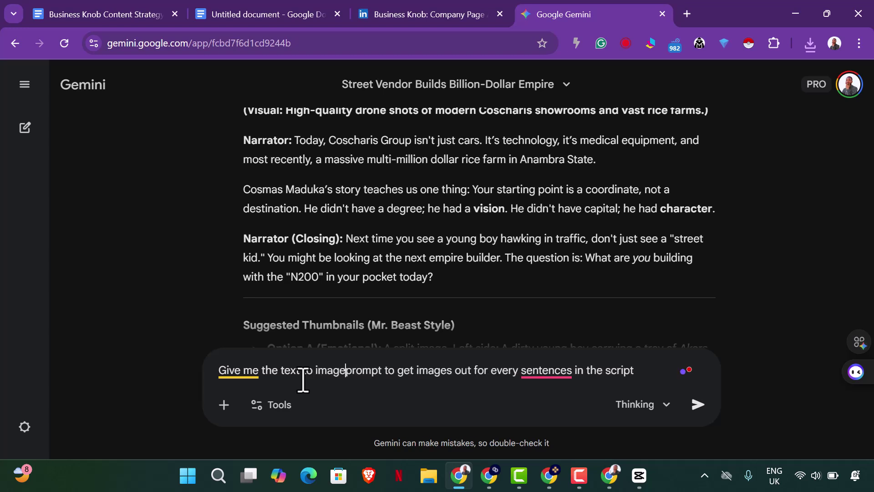
left_click(404, 371)
type("be w")
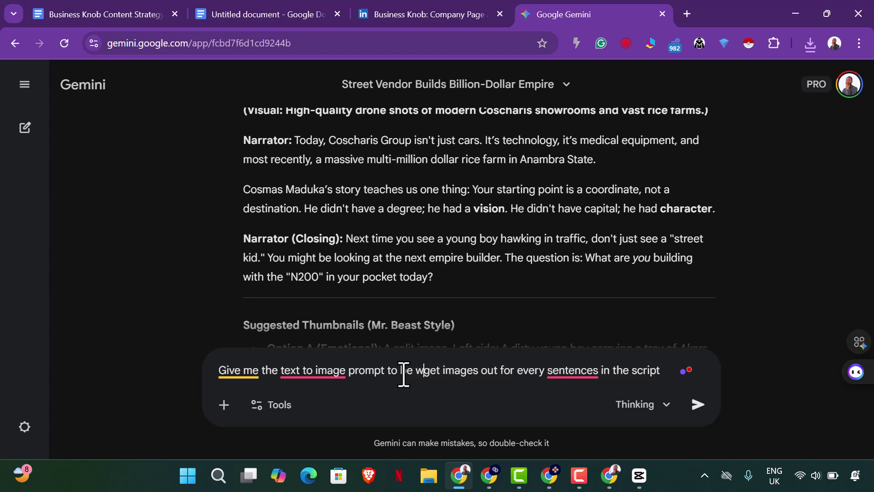
key("BackSpace")
type("used ")
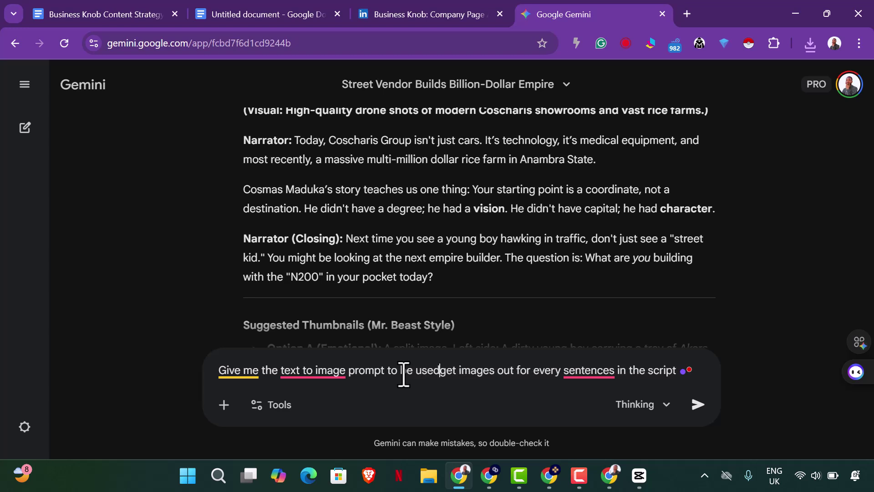
type("on image f")
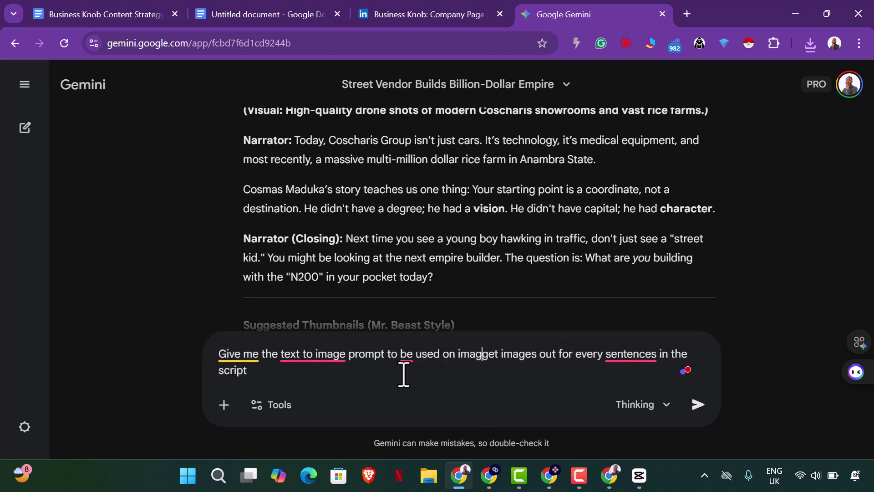
type("x to")
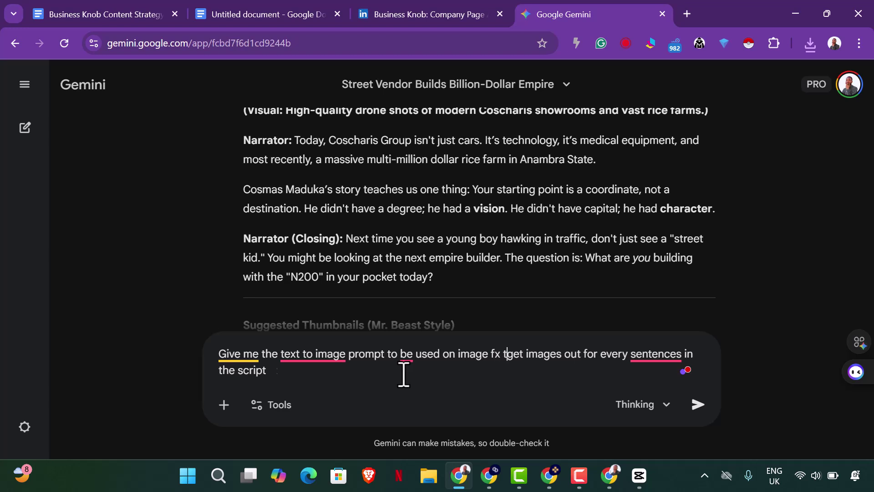
right_click(660, 359)
left_click(650, 297)
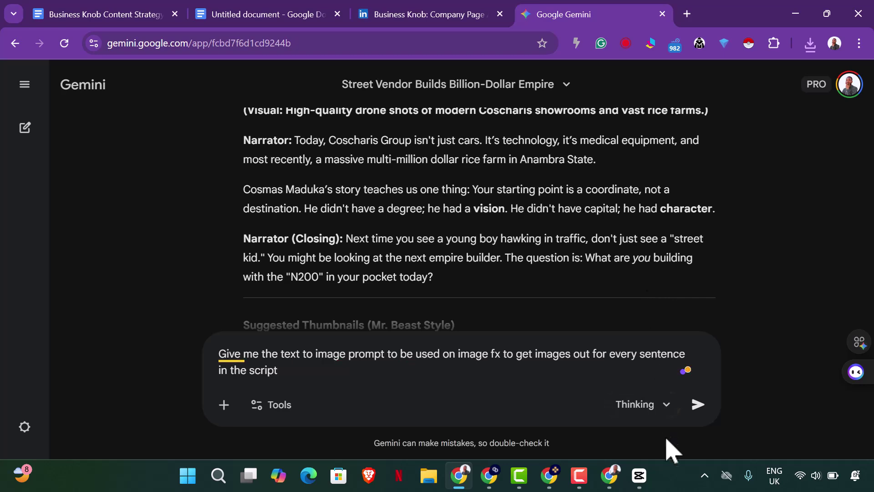
Return to the beginning of the video script and examine the 0:00 – 0:45 hook section, "The Concrete Jungle"
scroll(414, 196, "up", 15)
scroll(416, 193, "up", 15)
scroll(412, 196, "up", 4)
scroll(409, 205, "down", 3)
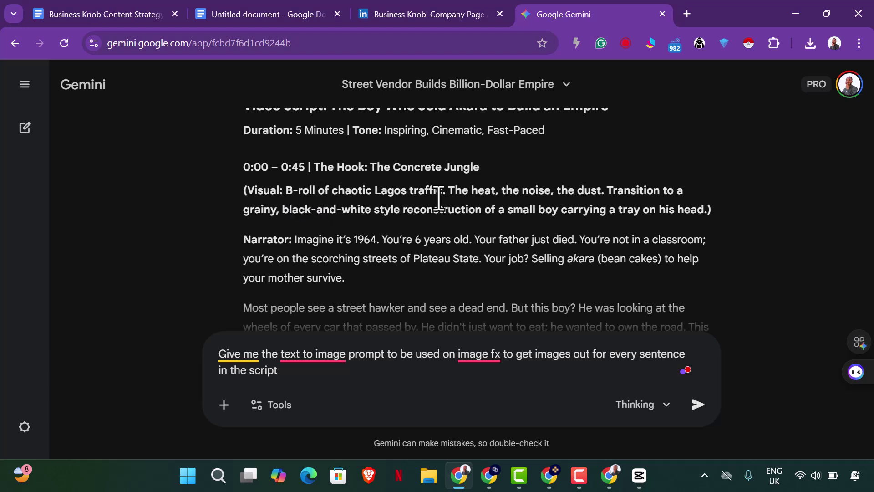
Copy "black-and-white style reconstruction of a small boy carrying a tray on his head." from the hook's visual note in the script
left_click_drag(287, 191, 447, 191)
left_click(380, 210)
left_click_drag(307, 213, 678, 212)
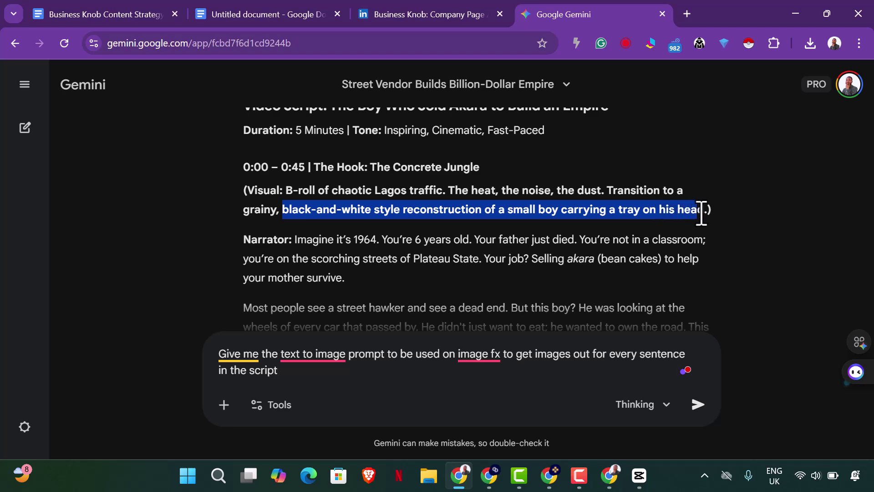
right_click(398, 214)
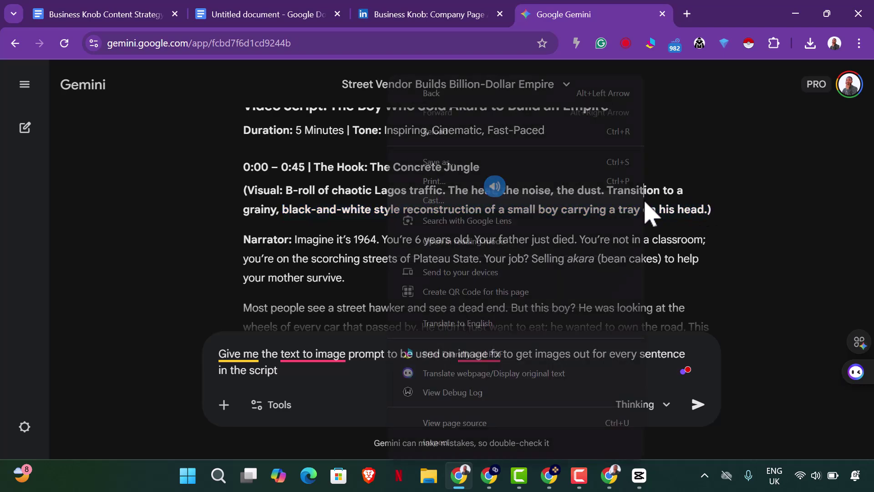
left_click(351, 237)
left_click_drag(313, 213, 713, 209)
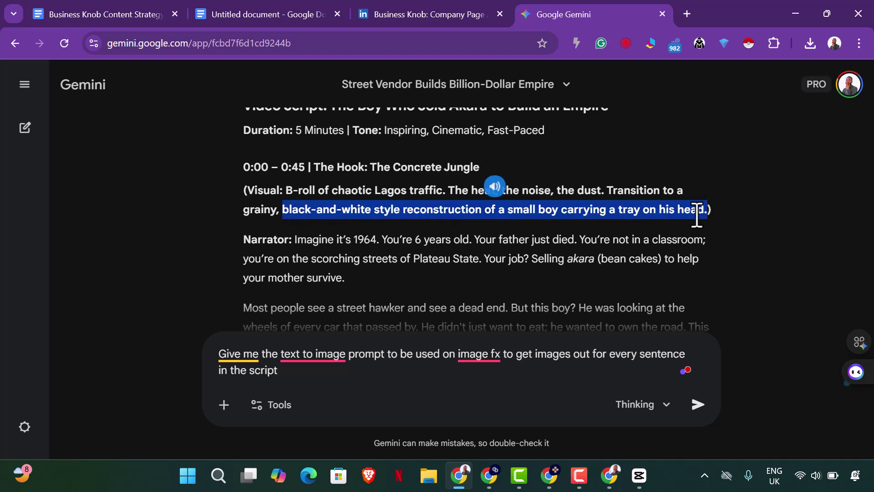
right_click(695, 210)
left_click(405, 189)
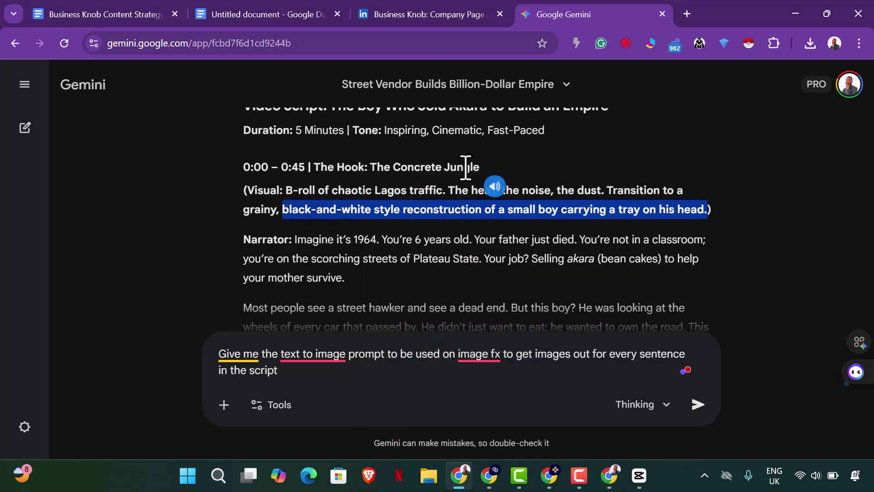
Search the web for "imageFX - labs.google/fx" in a new browser tab
left_click(687, 14)
type("imageFX - labs.google/fx")
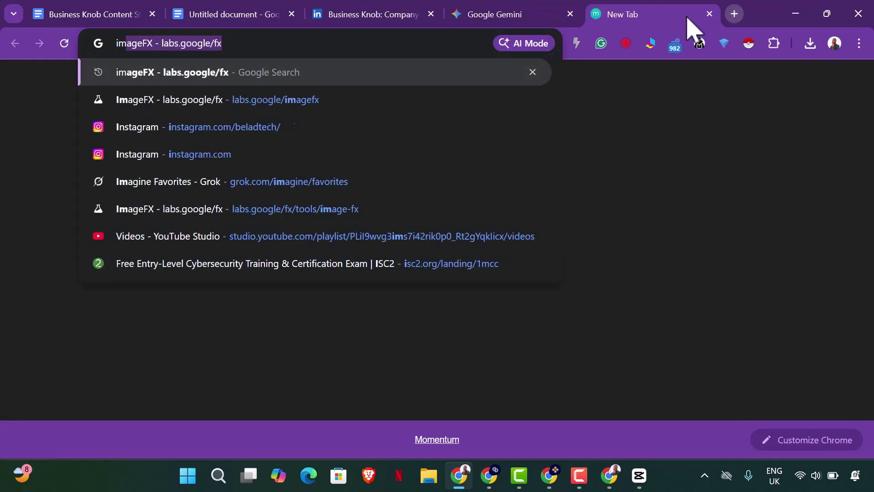
key("Return")
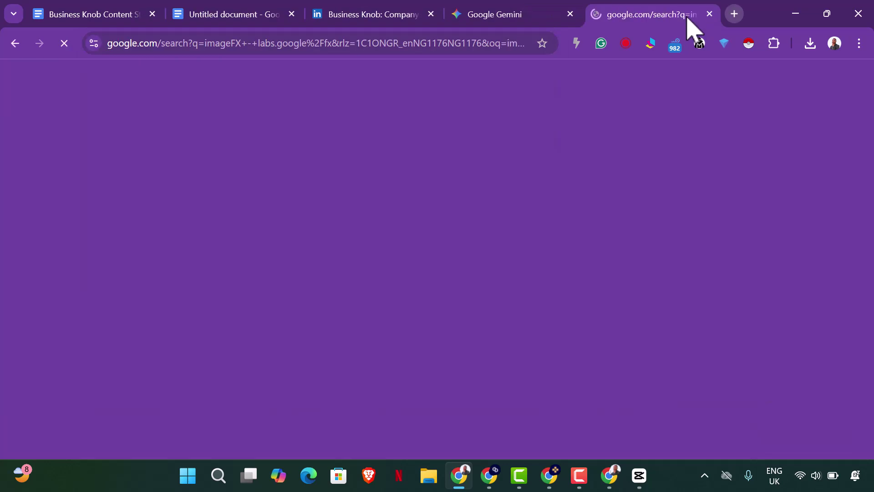
Enter "google vids" as the search query in another new browser tab
left_click(734, 13)
type("google ")
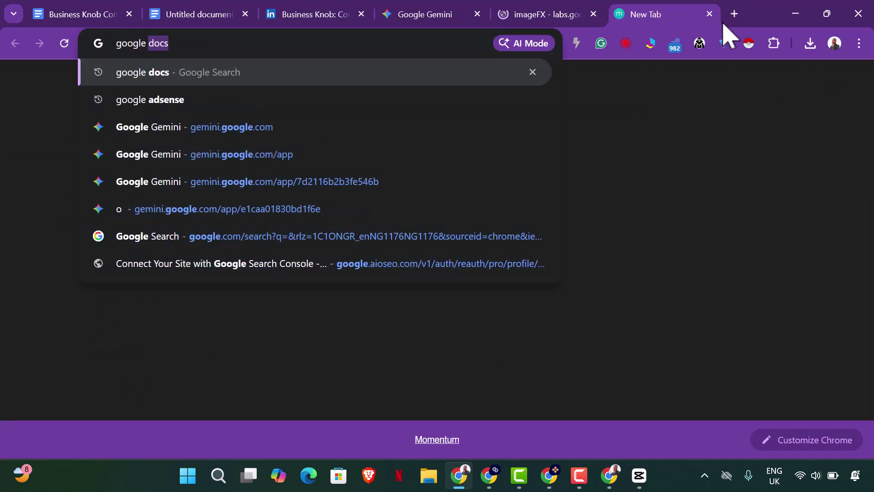
type("vids")
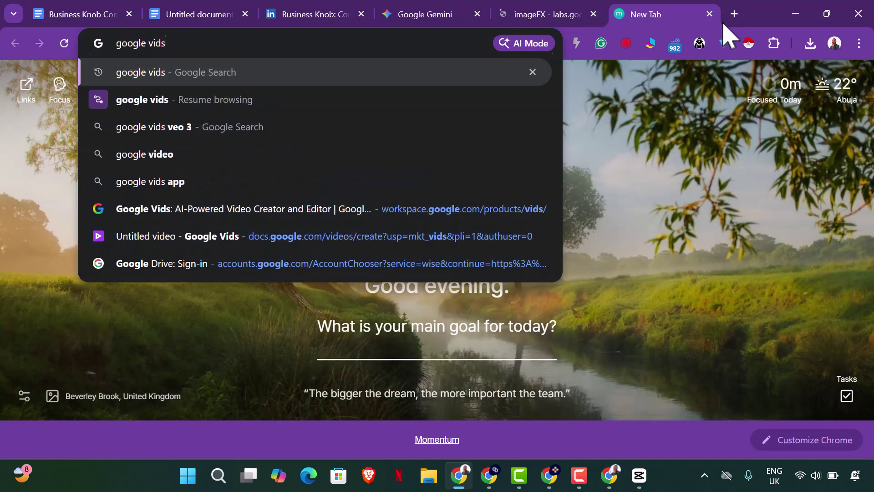
Open store.beladcreative.com in a separate new browser tab
left_click(732, 19)
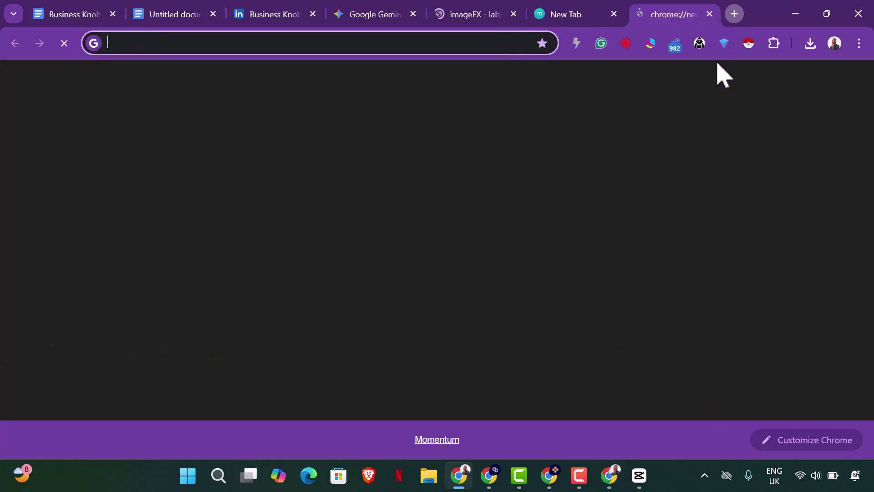
type("store.beladcreative.com")
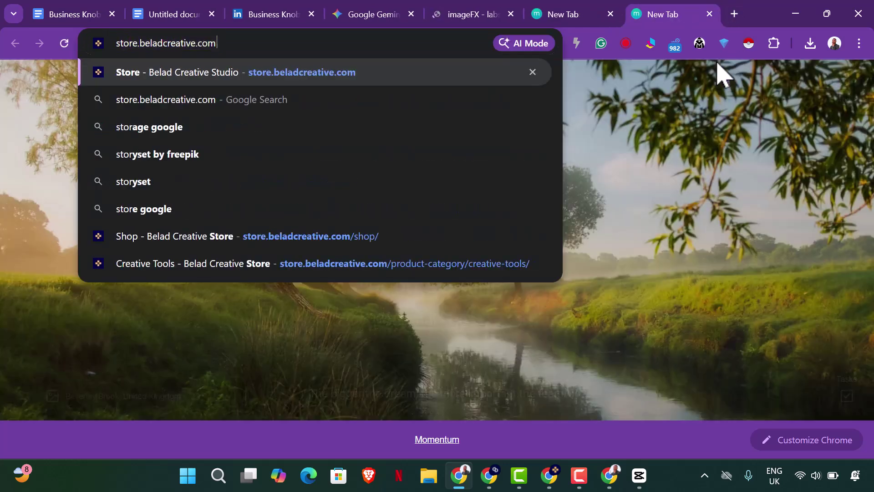
key("Return")
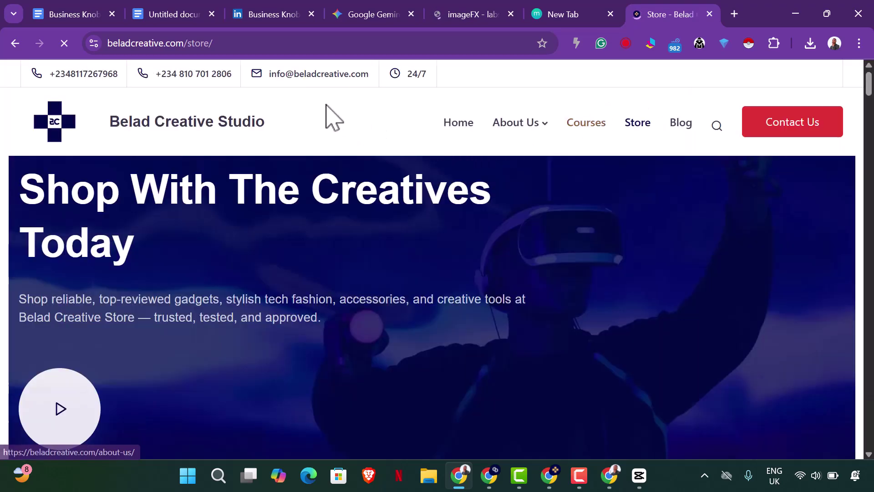
Find the Google AI Pro Plan with 2TB Drive listing in the store and reload the page
scroll(416, 211, "down", 15)
scroll(478, 250, "down", 5)
scroll(412, 300, "down", 5)
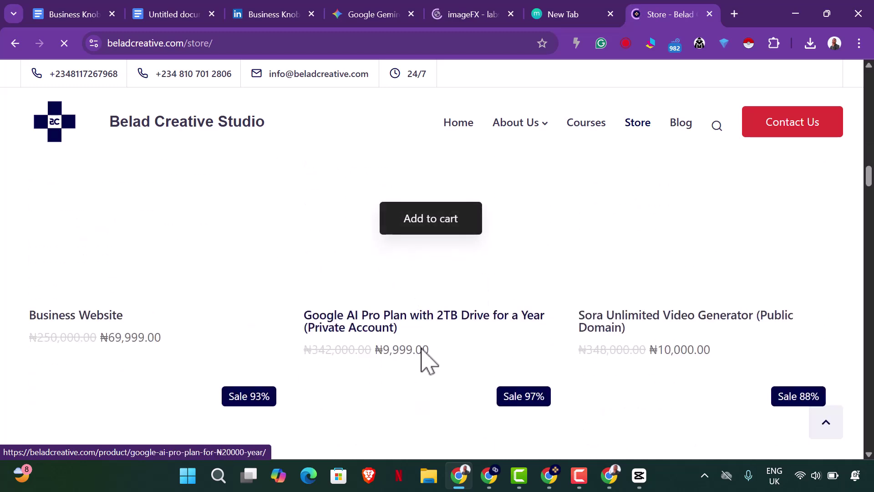
mouse_move(440, 353)
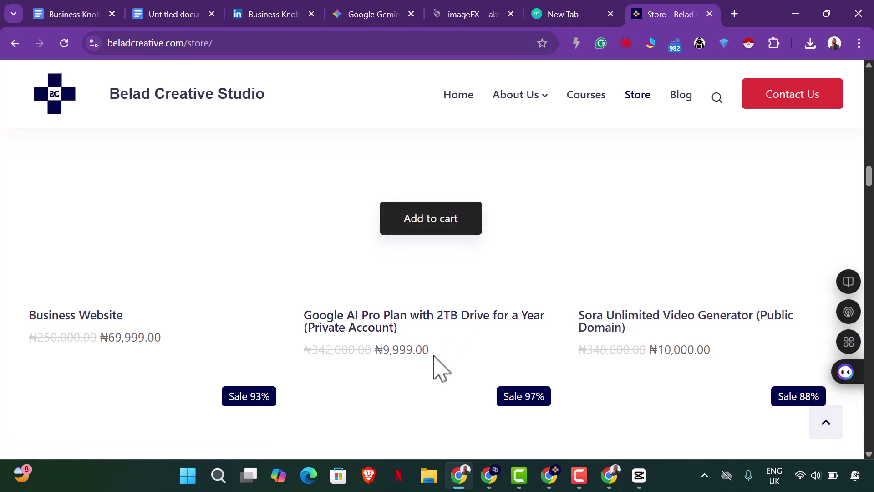
scroll(410, 340, "up", 3)
scroll(413, 345, "down", 3)
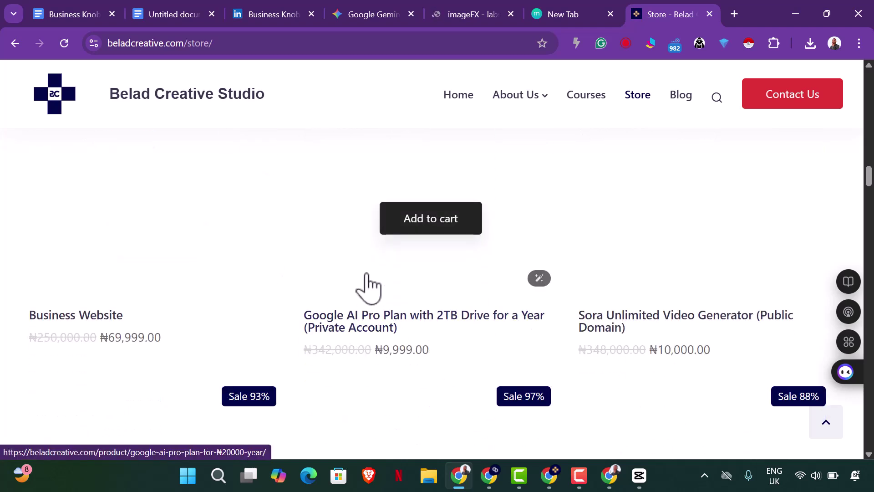
left_click(64, 43)
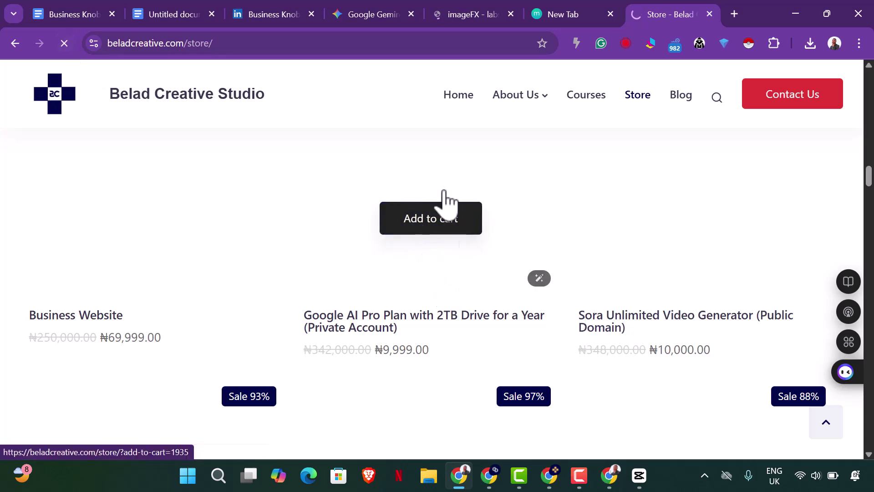
Run the prepared "google vids" search, then open a new Google Vids project from its Sign-in result without choosing a starting option
left_click(565, 18)
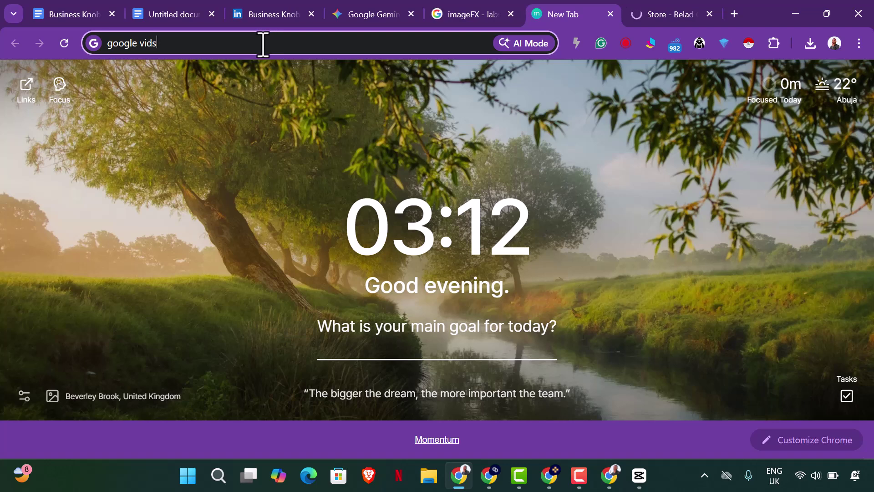
key("Return")
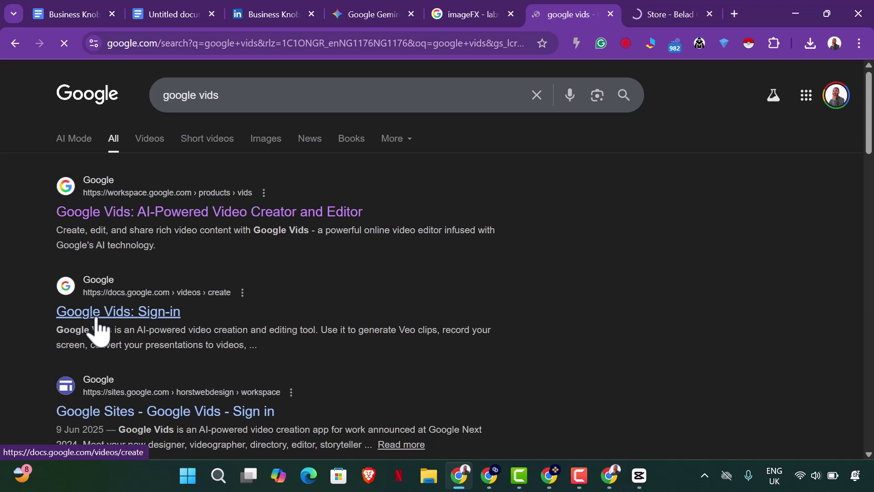
left_click(98, 319)
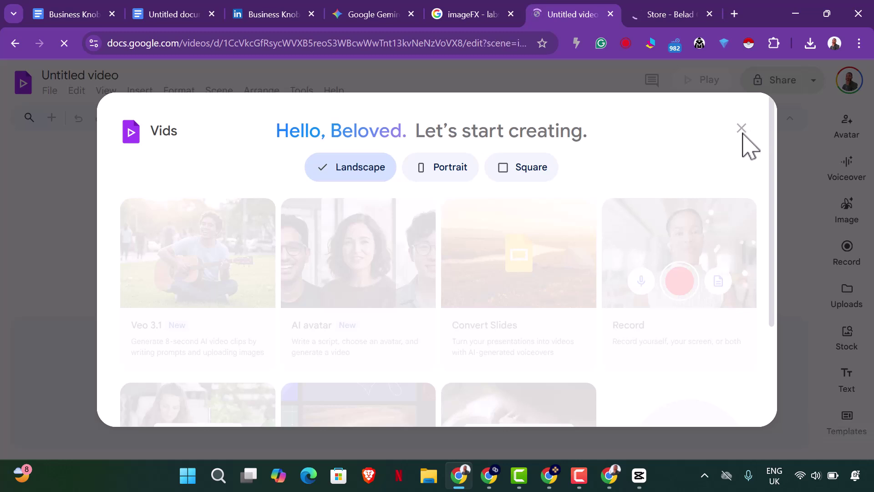
left_click(742, 130)
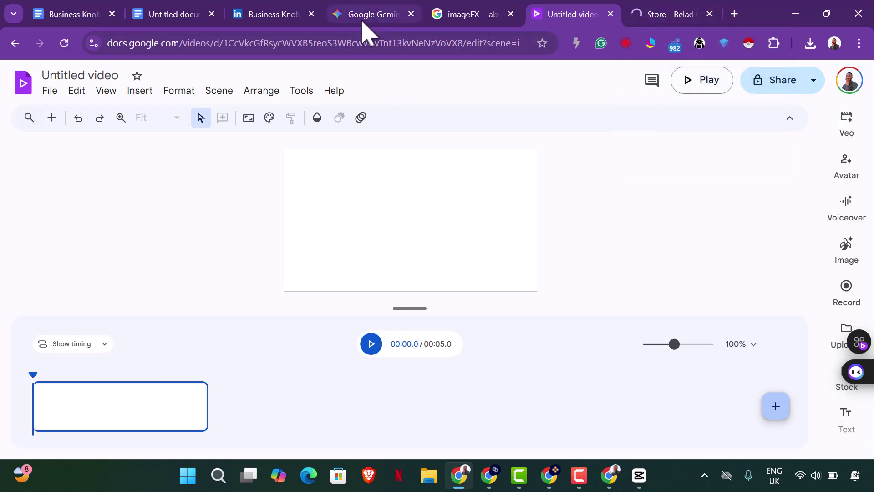
Open labs.google/fx from the ImageFX search results, and open the Veo AI video clip generator in the untitled Vids project
left_click(455, 18)
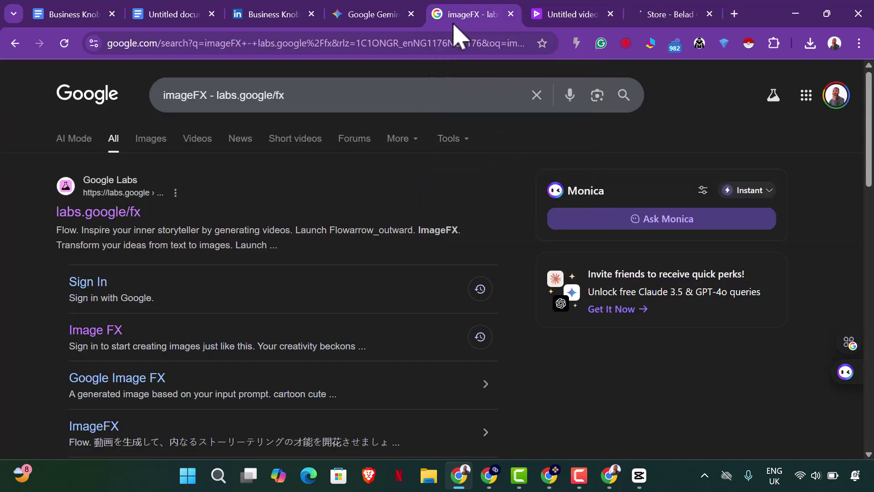
left_click(109, 213)
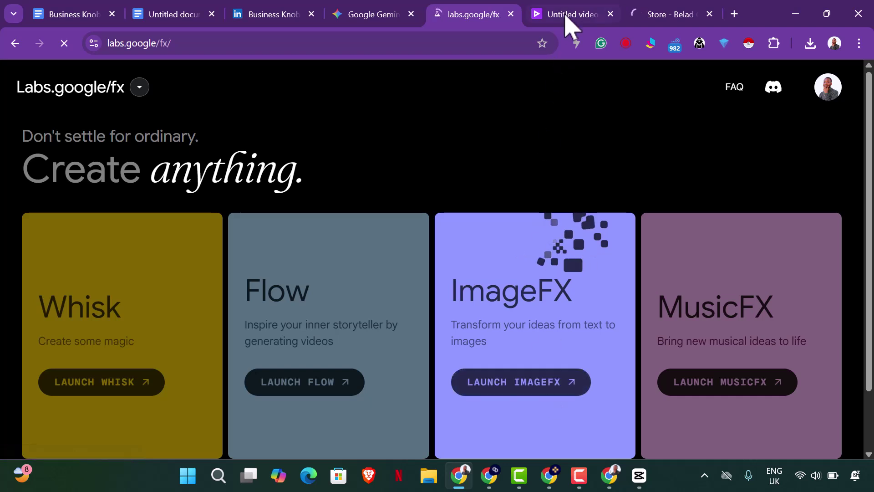
key("ctrl+Tab")
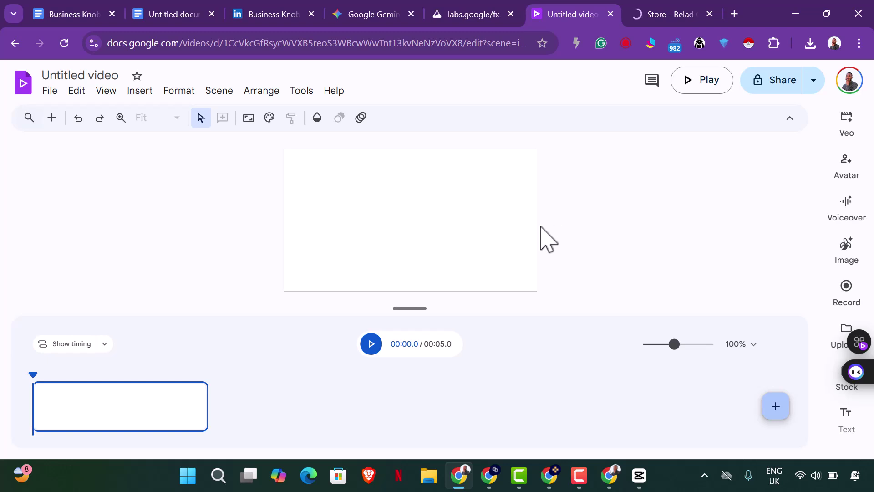
left_click(848, 119)
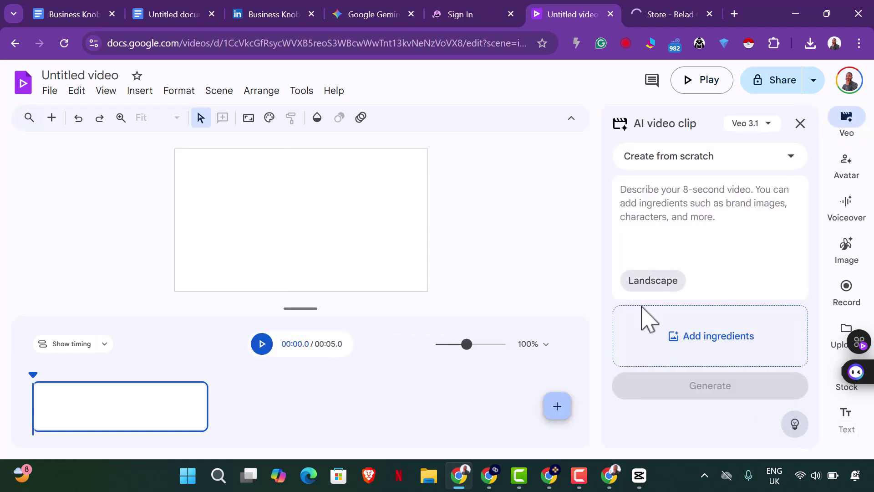
Sign in to labs.google/fx with Google and look over the script's opening section in Gemini
left_click(471, 19)
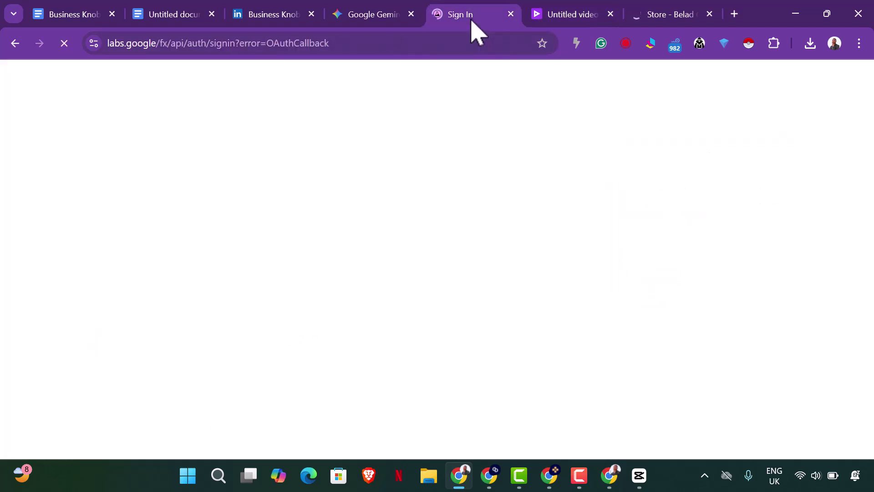
left_click(447, 286)
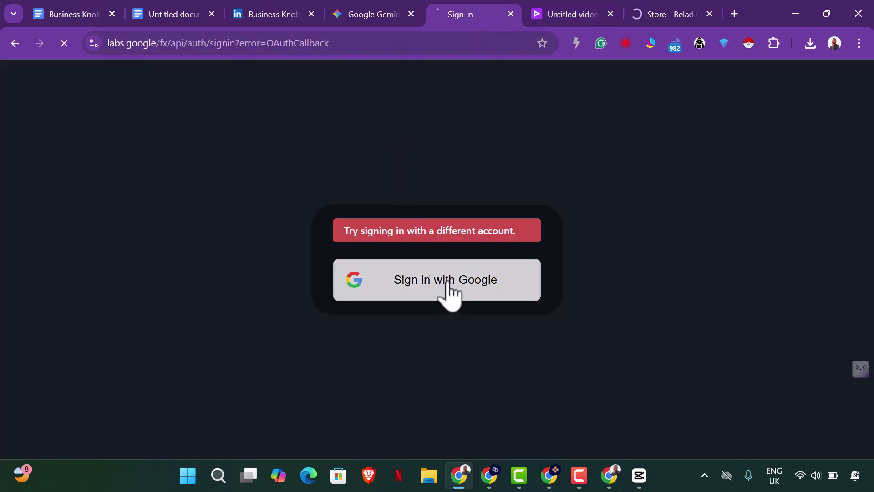
left_click(356, 17)
scroll(367, 235, "down", 2)
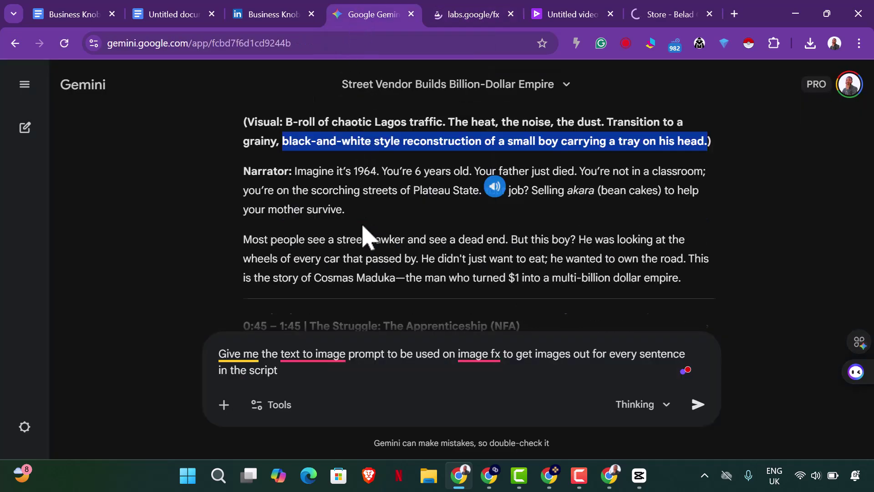
scroll(367, 223, "up", 2)
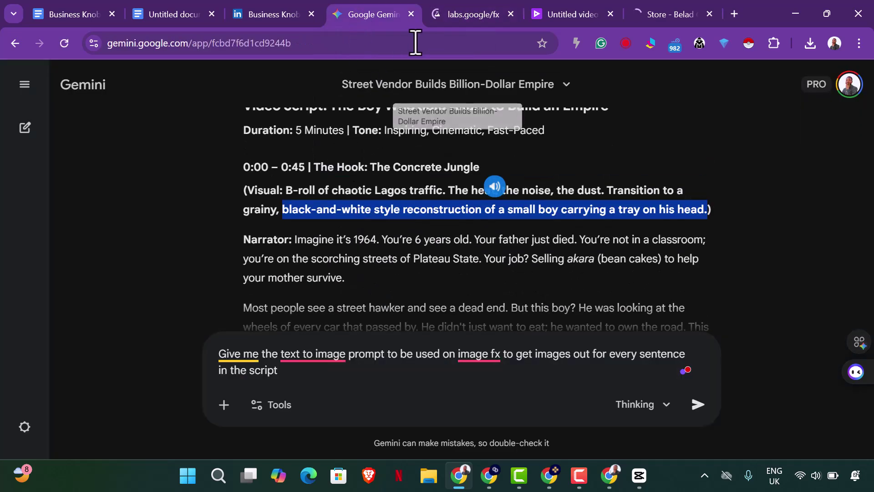
Launch ImageFX from the Labs page and set its aspect ratio to Landscape (16:9)
left_click(472, 19)
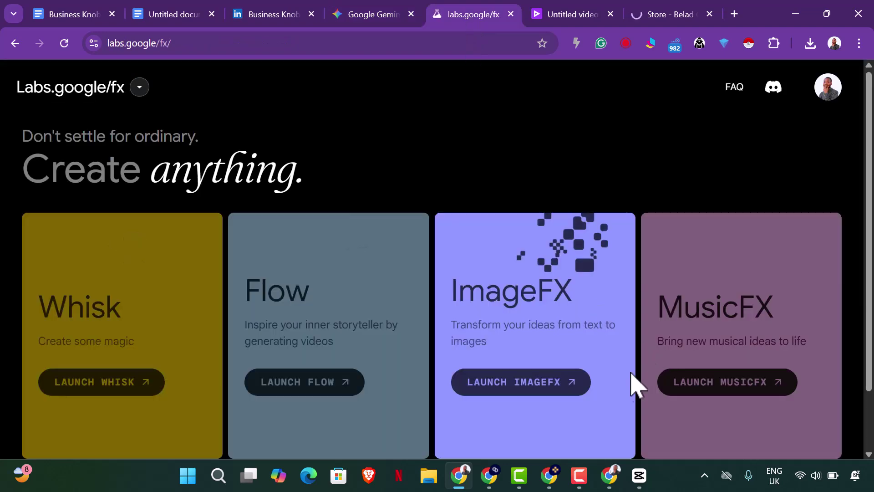
left_click(558, 383)
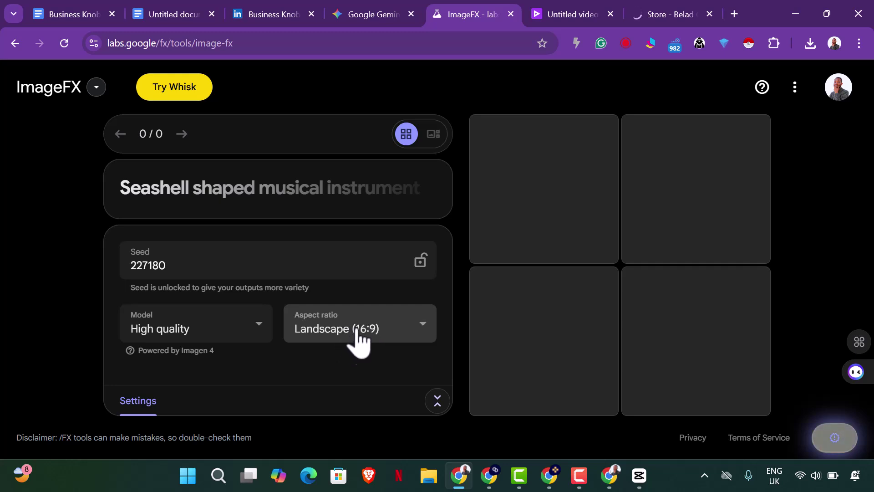
left_click(391, 325)
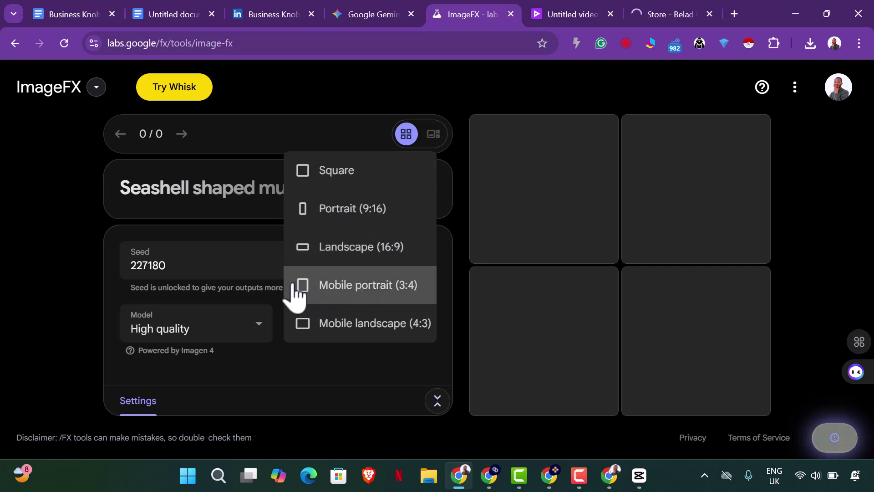
left_click(323, 263)
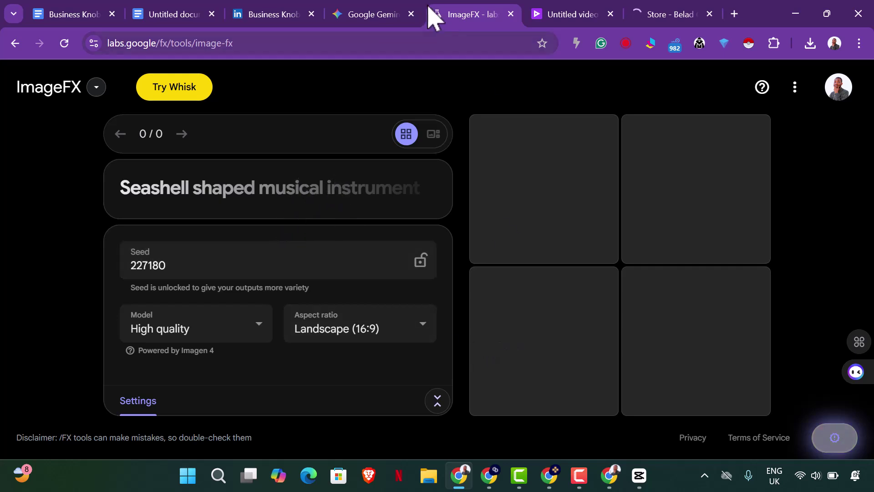
Copy "black-and-white style reconstruction of a small boy carrying a tray on his head." from the Gemini script into the ImageFX prompt
left_click(357, 20)
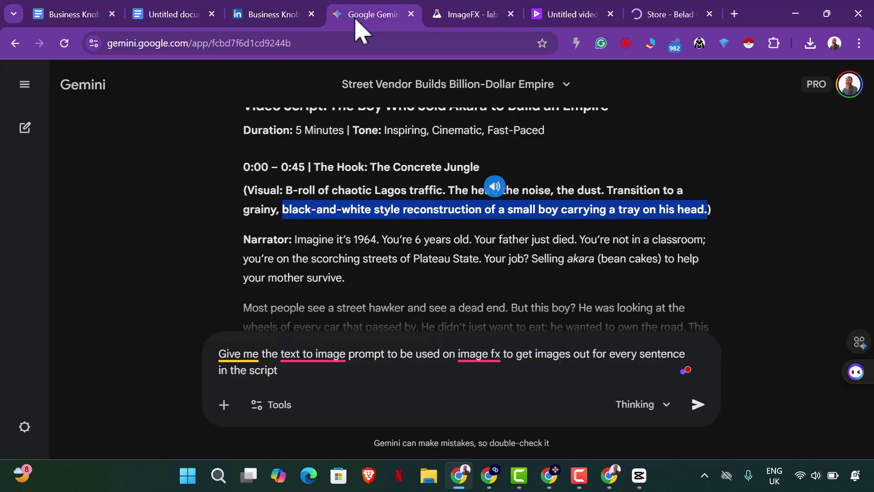
right_click(352, 214)
left_click(378, 190)
left_click(472, 18)
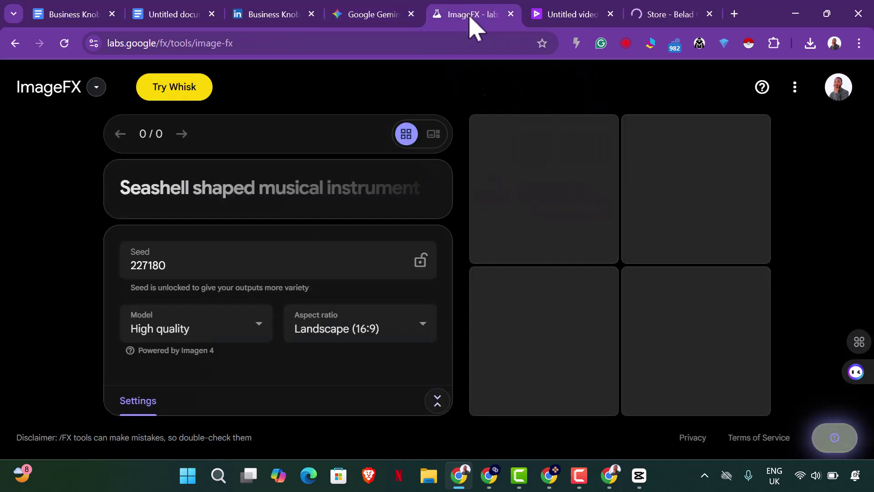
left_click(327, 196)
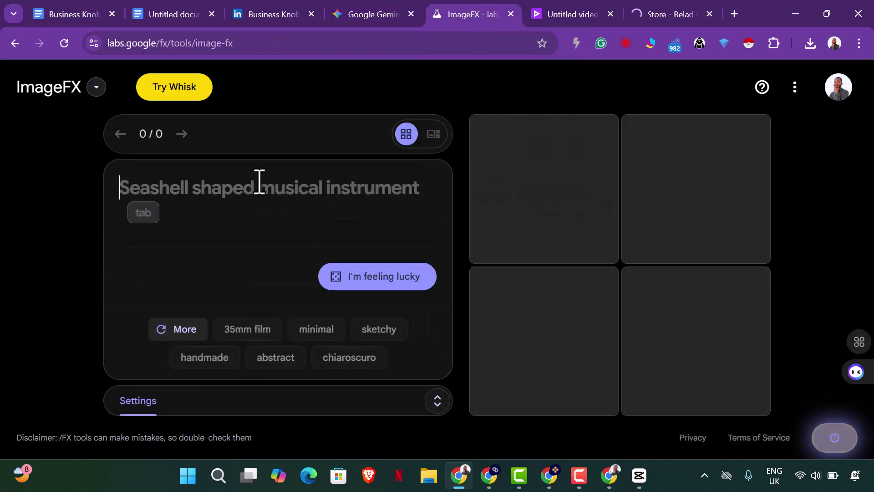
key("ctrl+v")
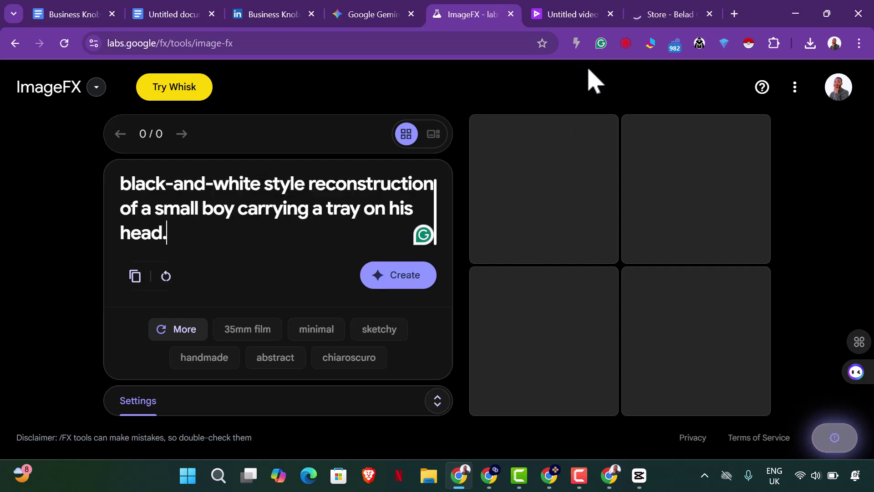
Generate the ImageFX images from the prompt about the small boy carrying a tray on his head
key("ctrl+Tab")
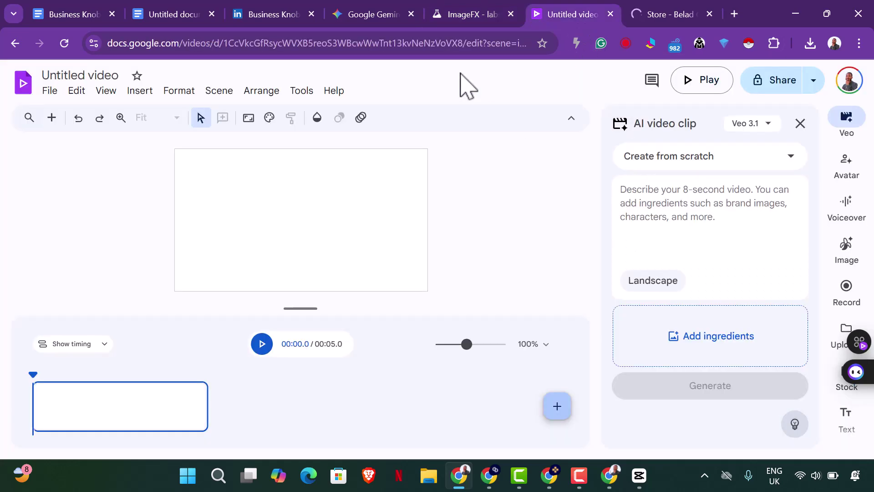
left_click(472, 21)
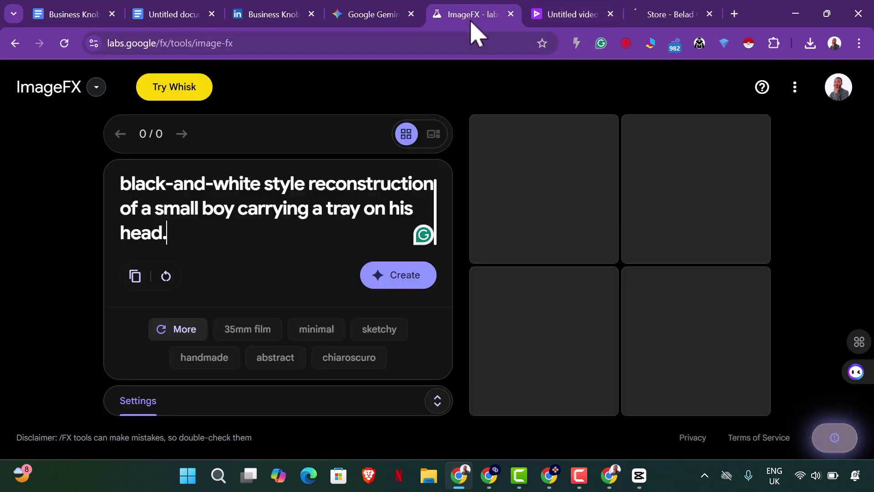
left_click(412, 278)
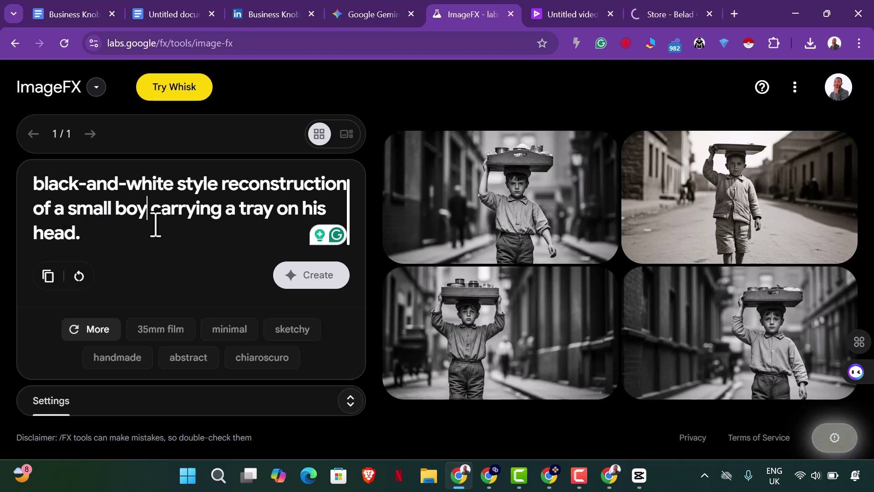
Revise the prompt to describe a small "african boy on a busy lagos street" carrying a tray on his head
type("a")
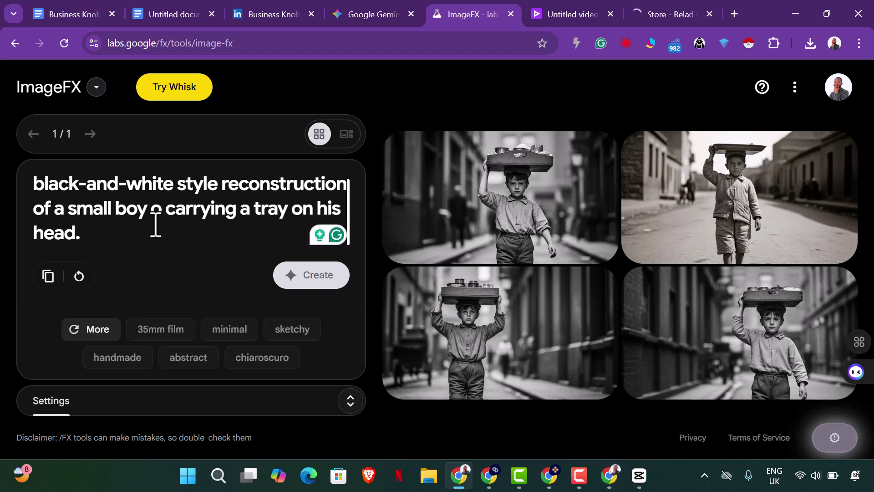
key("BackSpace")
key("BackSpace")
key("BackSpace")
key("BackSpace")
key("BackSpace")
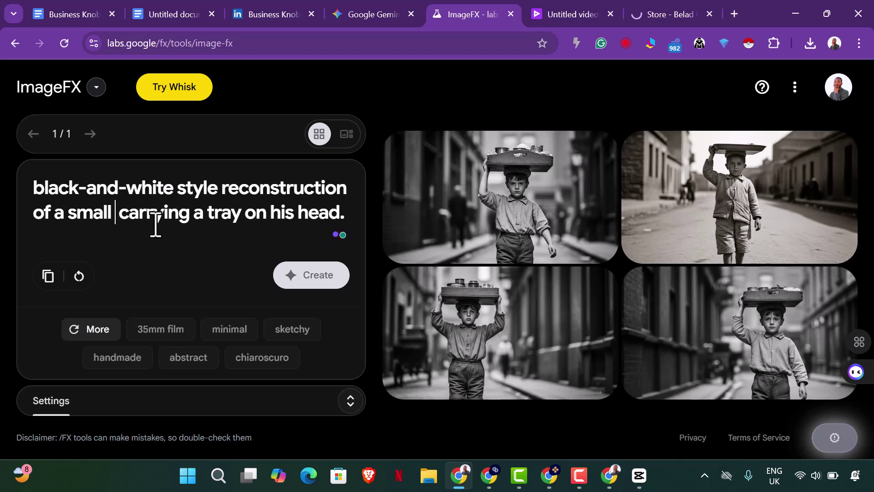
type("afri")
type("can boy")
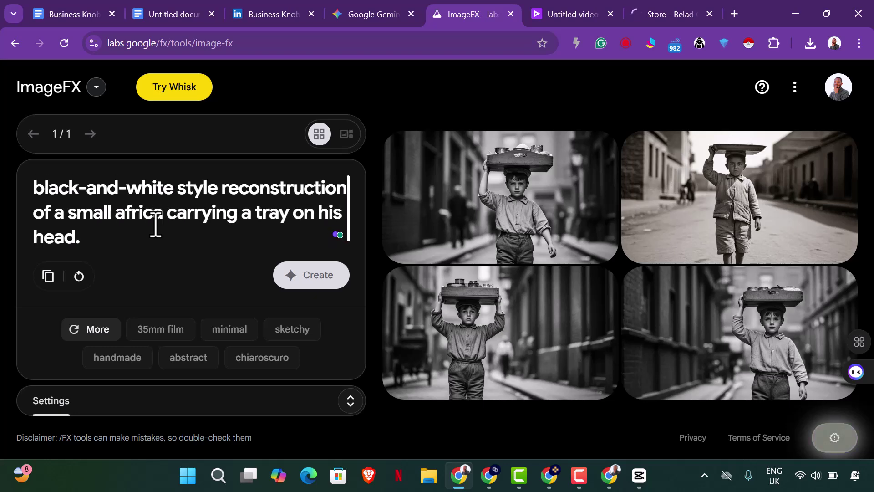
type(" on a busy")
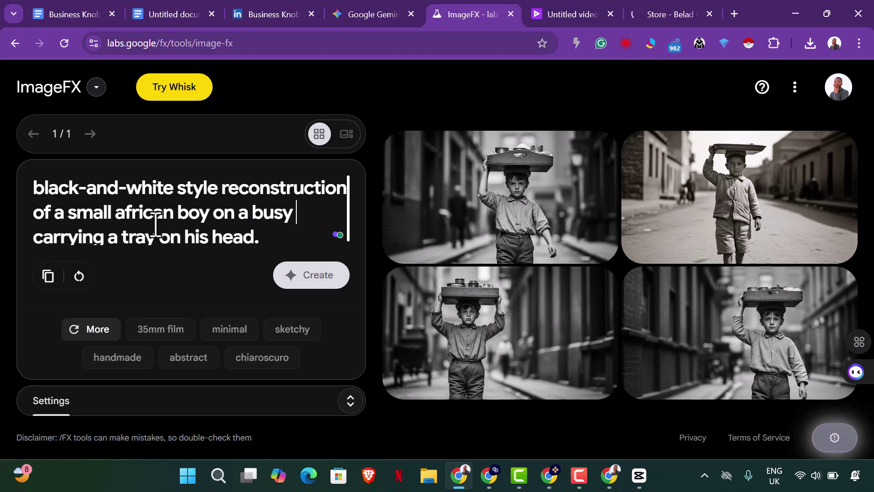
type(" lagos s ")
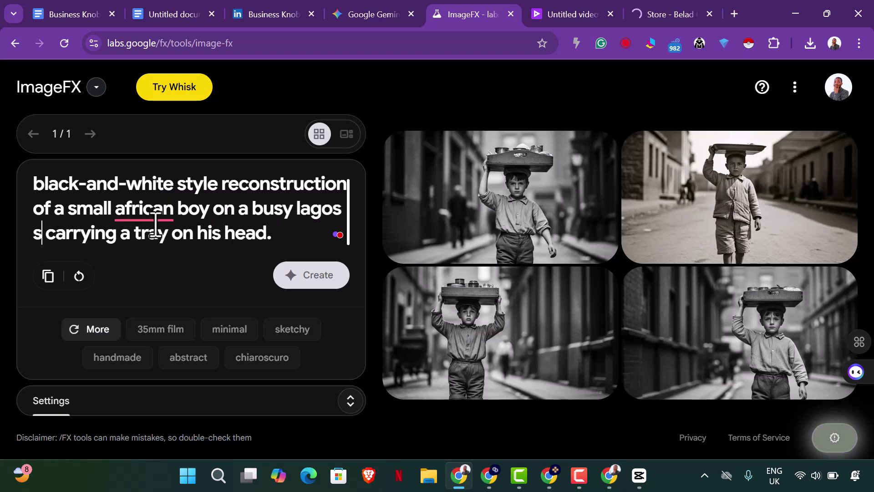
type("treet carrying a tray on his head")
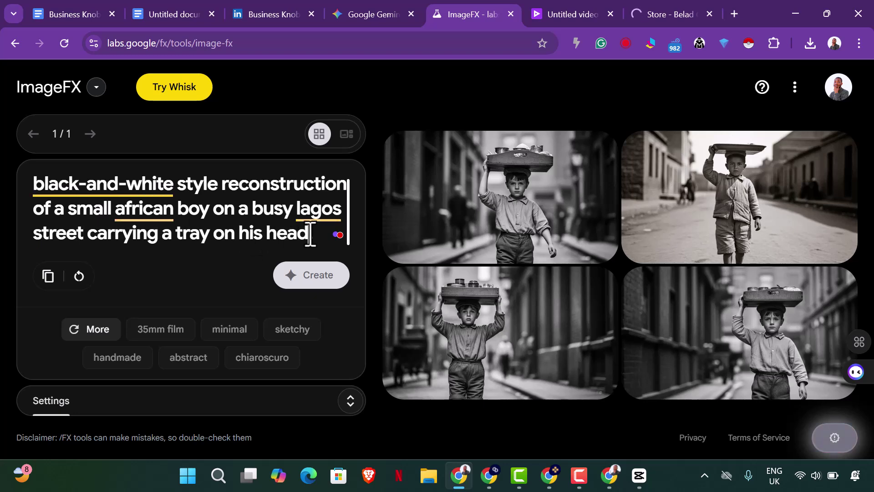
type(", that seems to be like .")
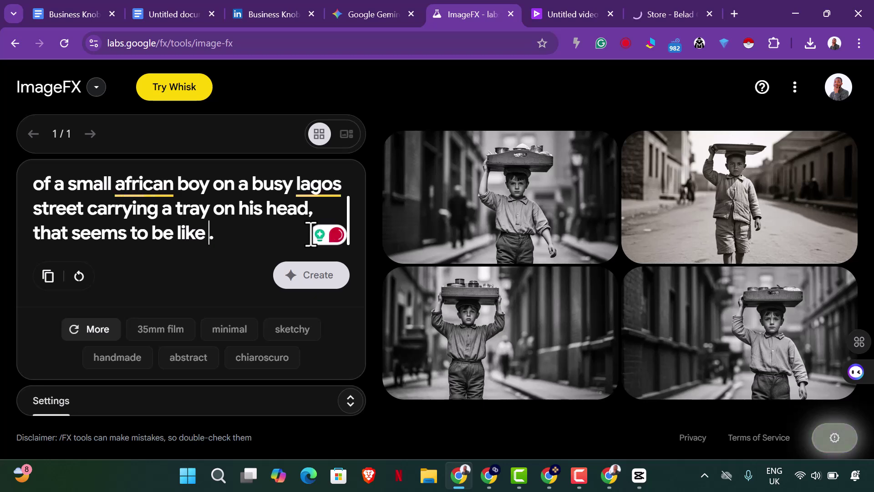
key("BackSpace")
key("BackSpace")
key("BackSpace")
key("BackSpace")
key("BackSpace")
key("BackSpace")
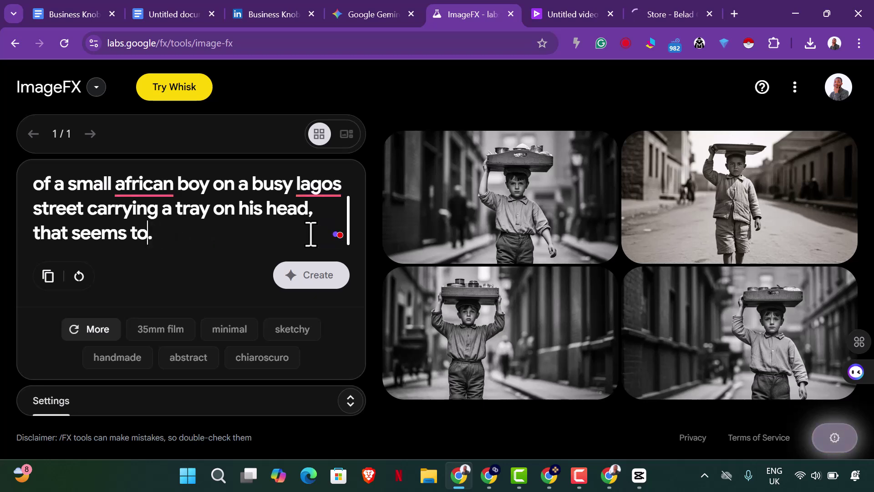
key("BackSpace")
key("BackSpace")
key("BackSpace")
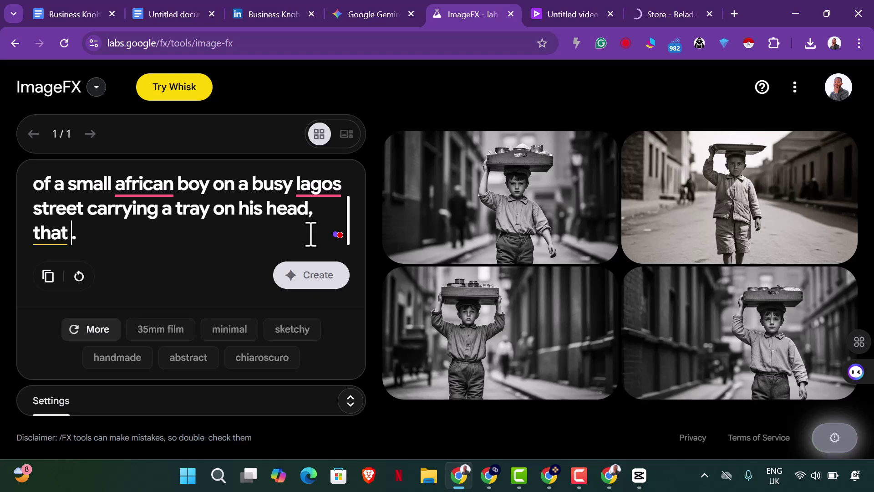
key("BackSpace")
key("BackSpace")
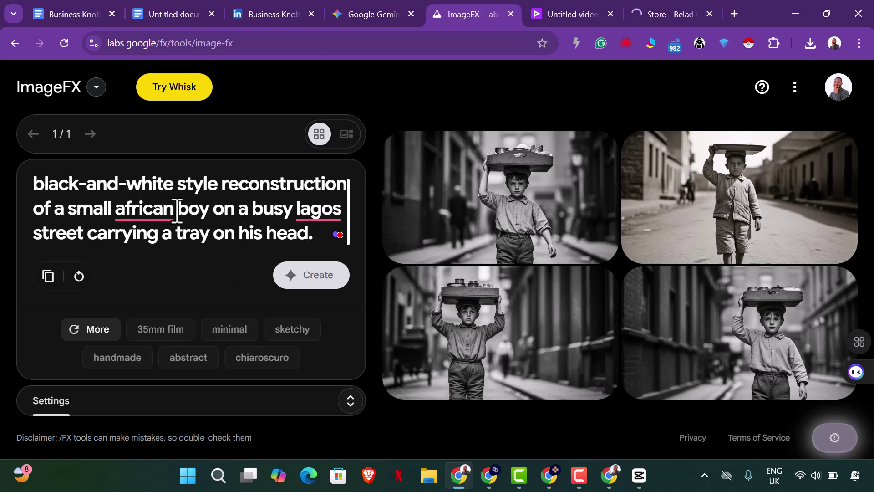
Correct the prompt's spelling to "African" and "Lagos" and add "in Nigeria" after "street"
mouse_move(150, 209)
left_click(147, 250)
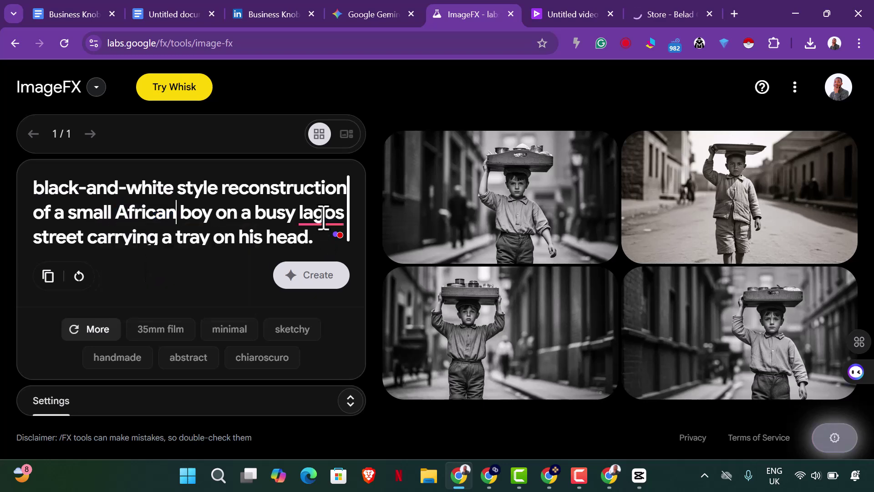
mouse_move(322, 218)
left_click(312, 255)
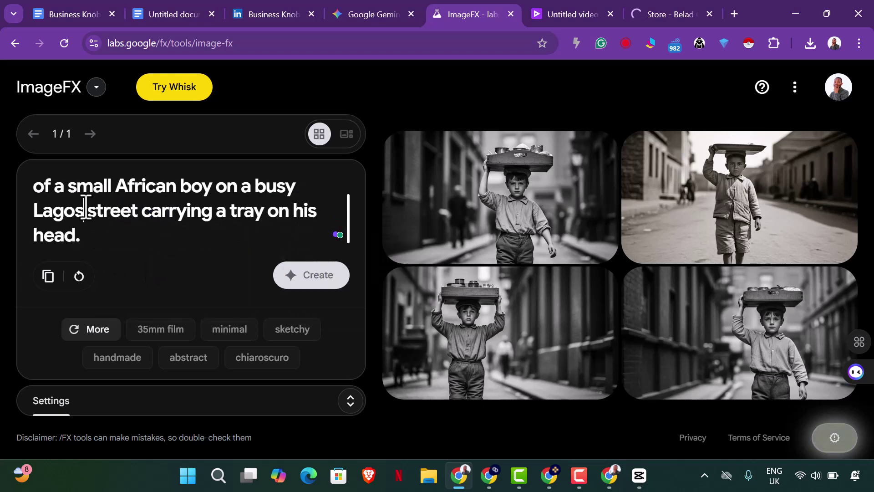
type("in Ni ")
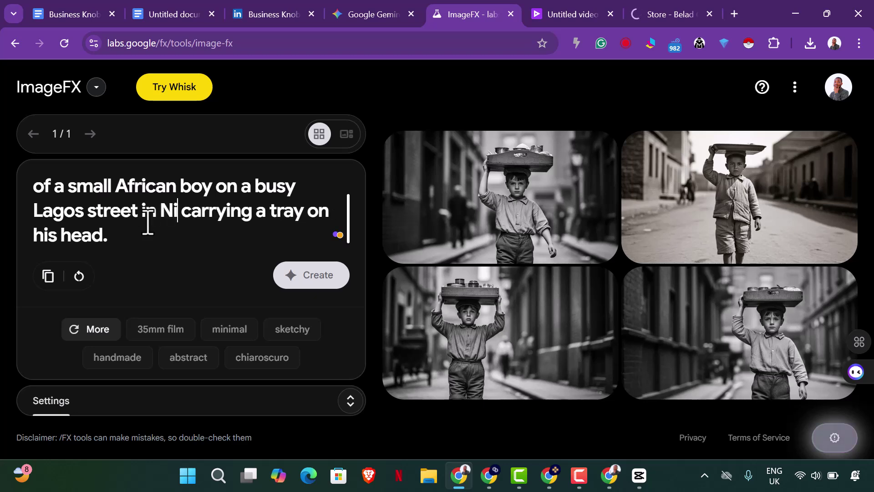
type("geria")
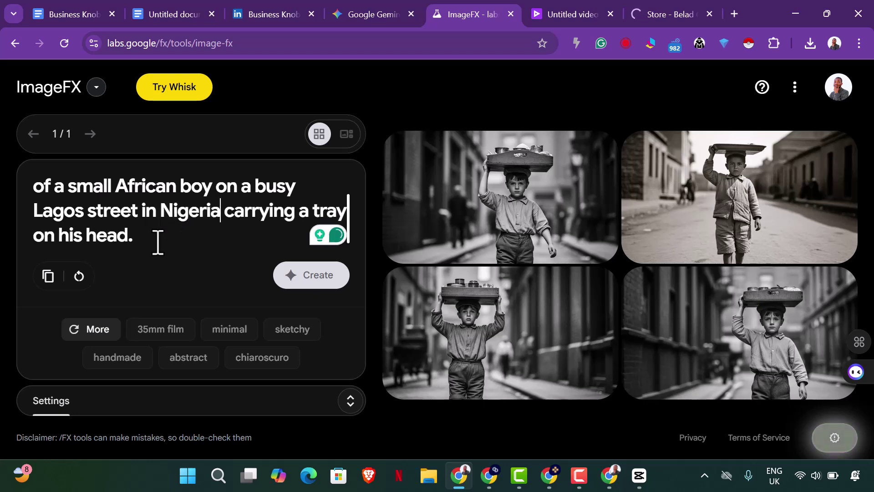
Copy the whole prompt, clear and repaste it, and generate new images of the African boy on a Lagos street
key("ctrl+a")
right_click(124, 214)
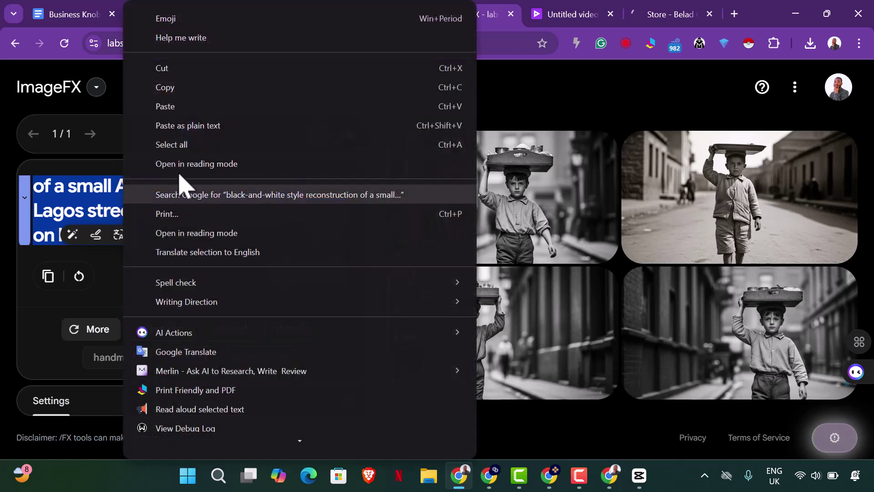
left_click(176, 87)
key("BackSpace")
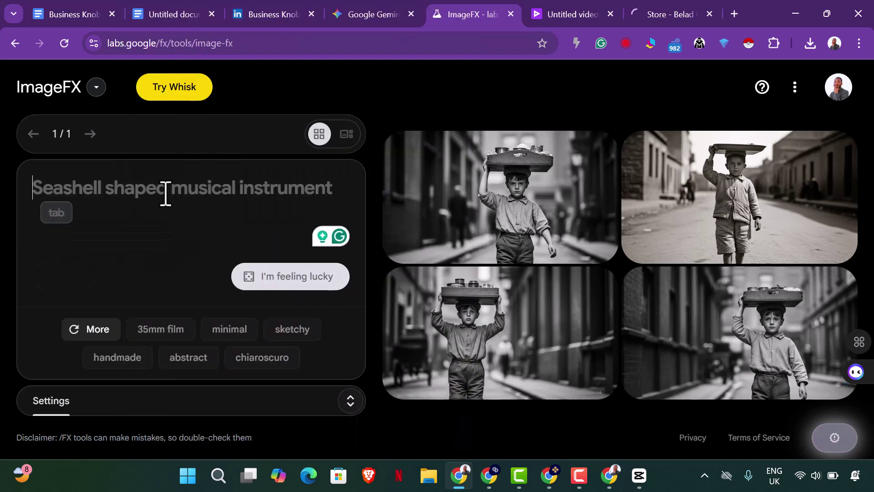
key("ctrl+v")
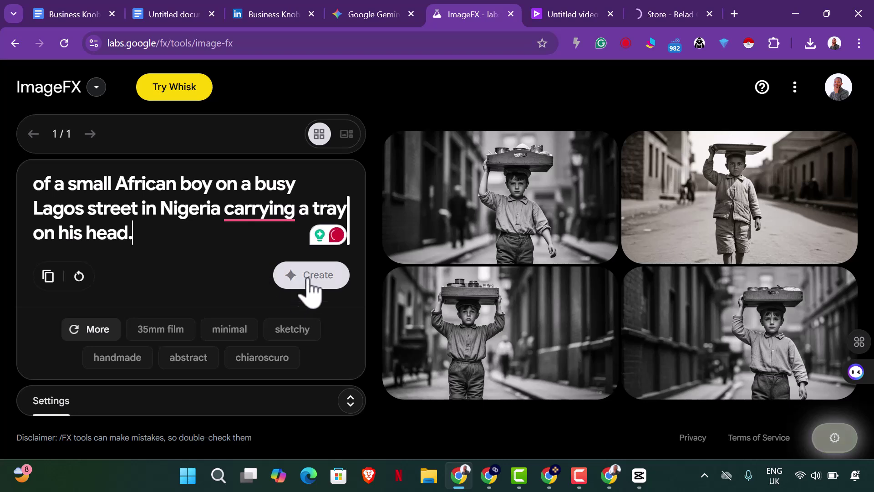
left_click(311, 276)
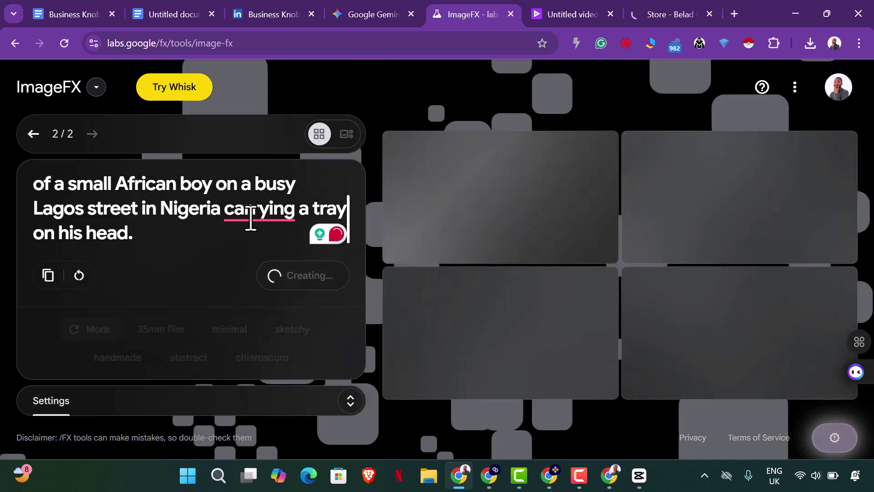
left_click(656, 16)
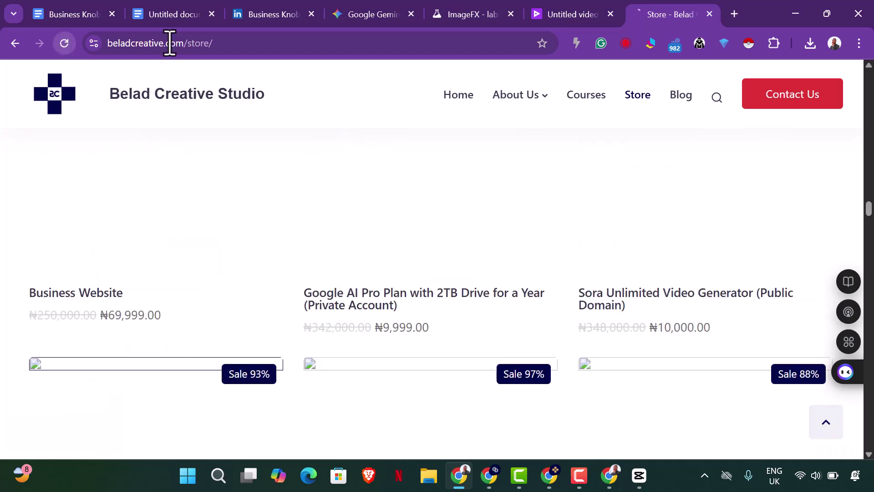
left_click(358, 16)
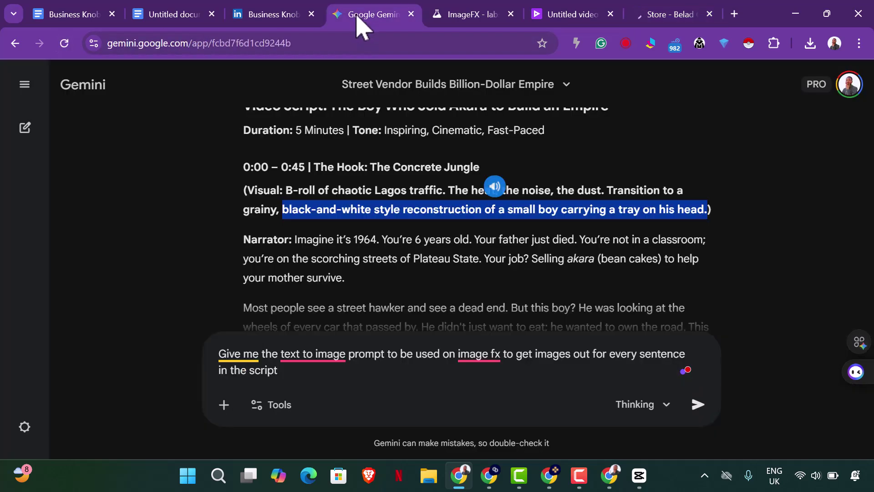
left_click(476, 18)
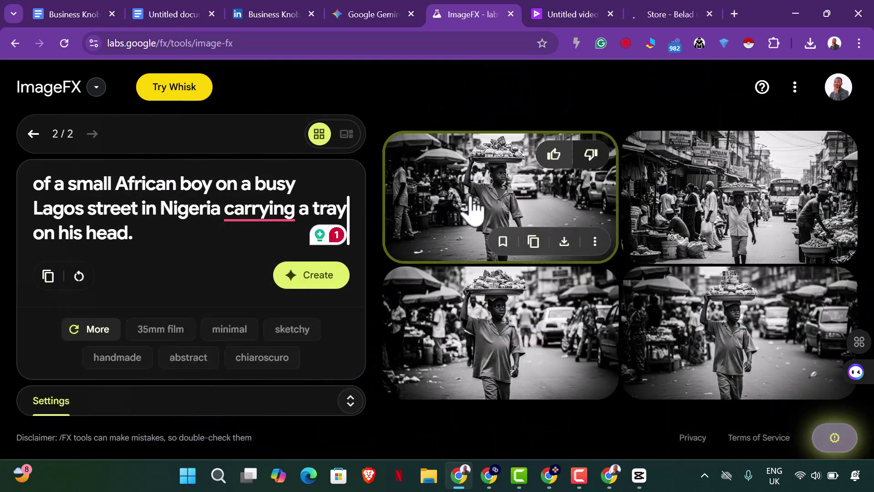
Enlarge and download the first generated image of the boy carrying a tray in the Lagos street
left_click(512, 210)
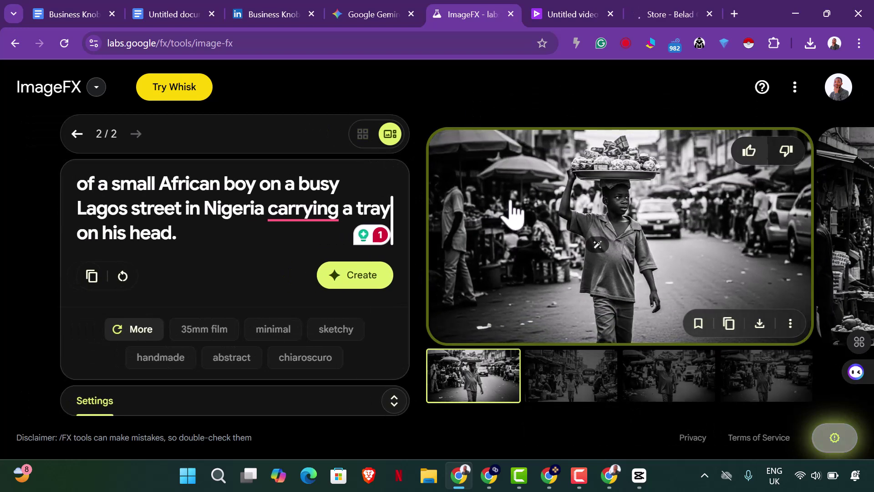
left_click(759, 323)
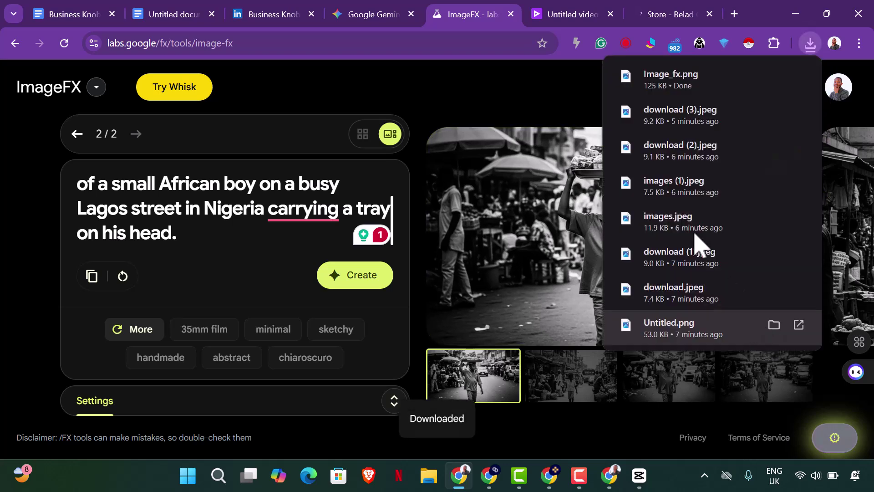
Switch to the untitled Vids project and add Image_fx from Downloads as an ingredient for the AI video clip
left_click(565, 16)
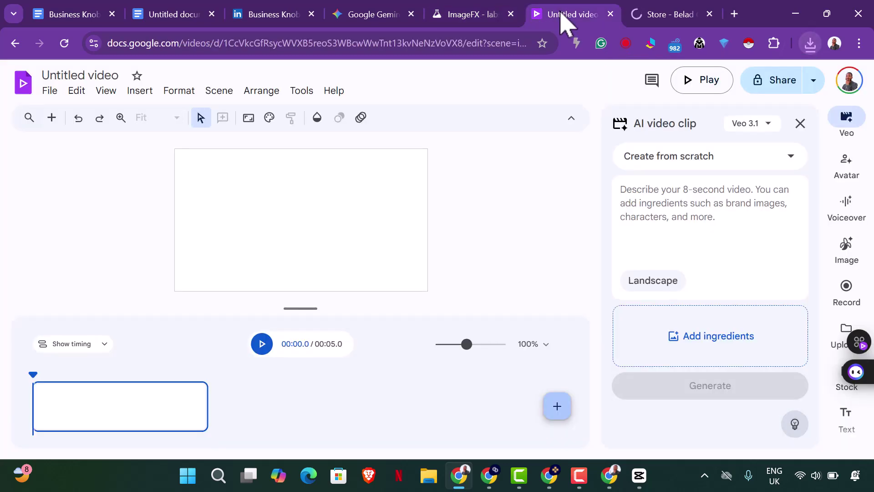
left_click(784, 160)
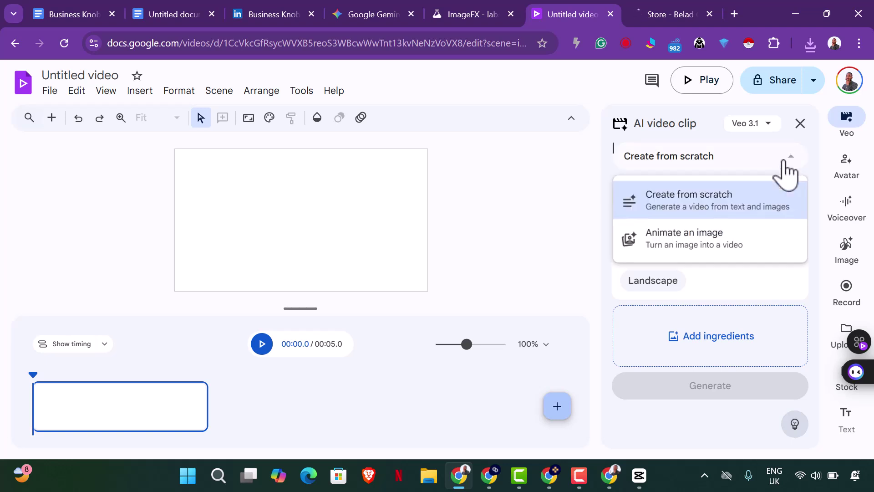
left_click(785, 160)
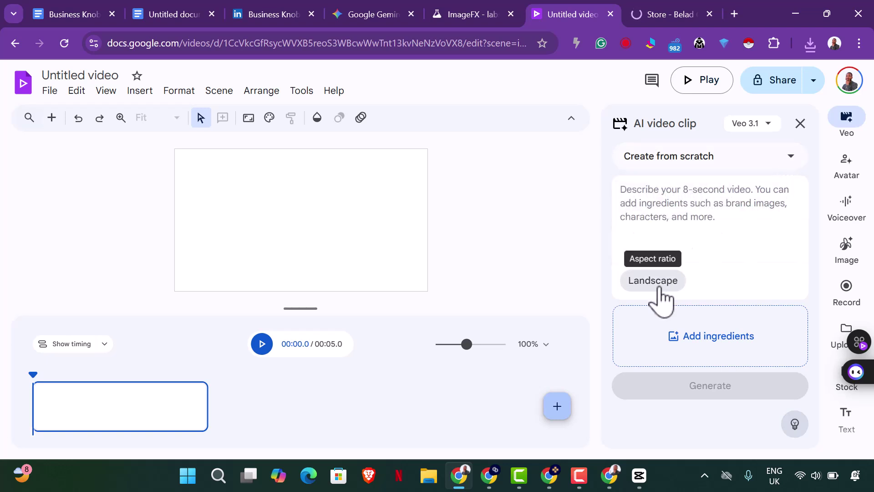
left_click(677, 345)
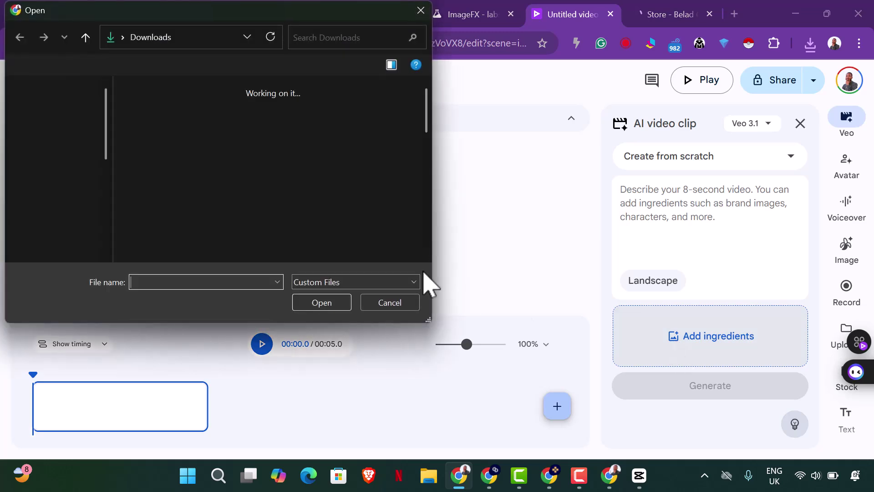
left_click(148, 123)
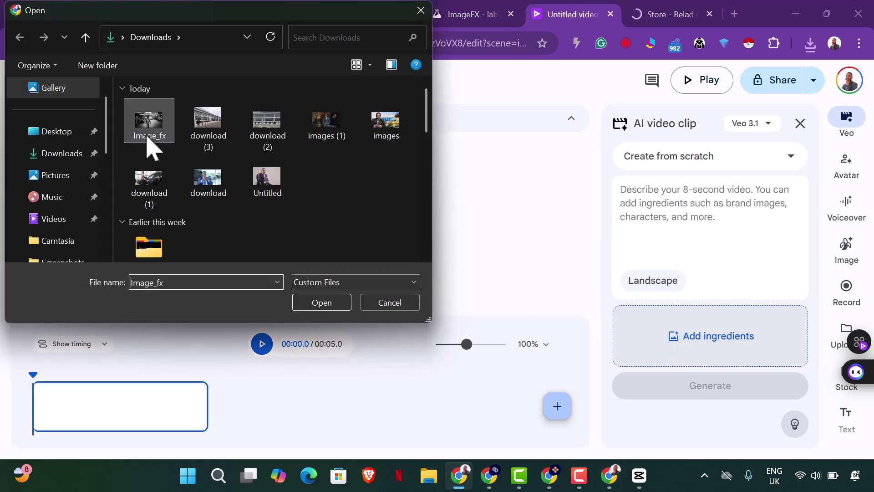
left_click(319, 303)
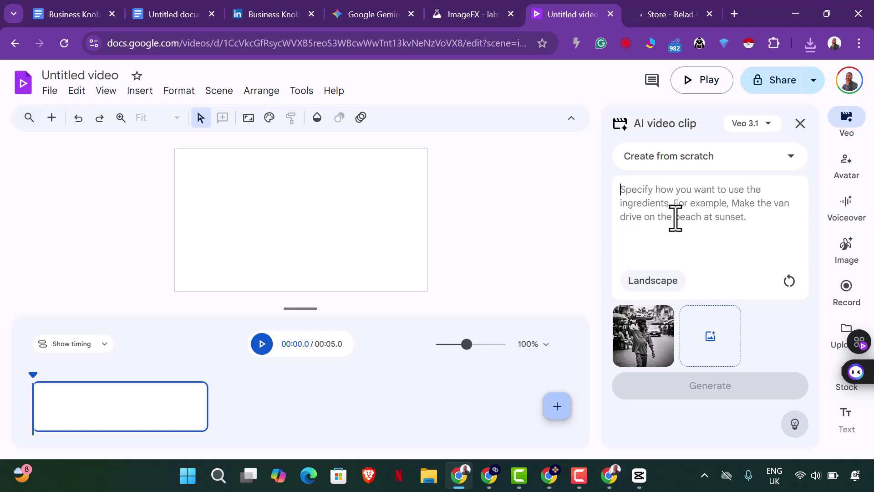
Try to generate the clip with the prompt "an sfx of a busy street in lagos, and horn honking with busy traffic noise"
type("an")
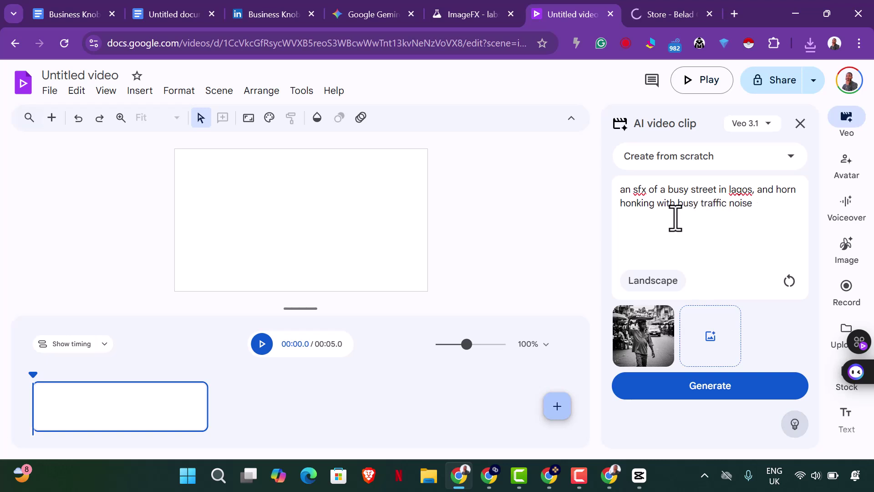
left_click(709, 404)
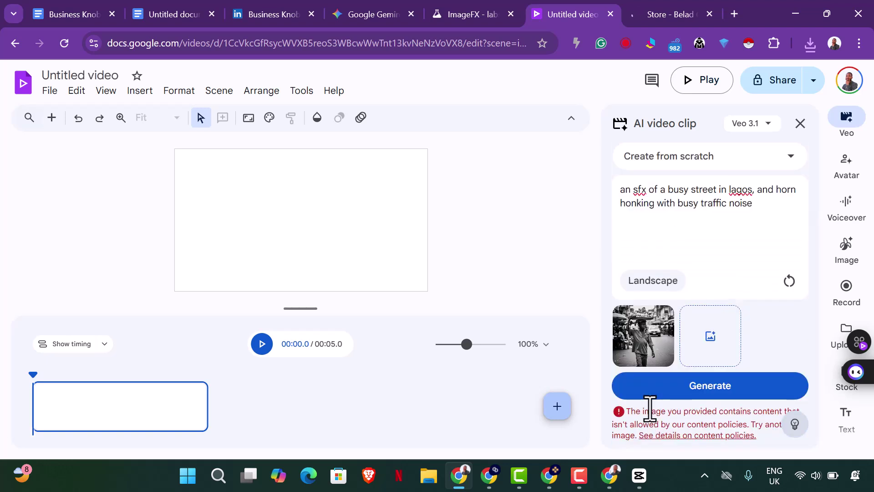
mouse_move(664, 336)
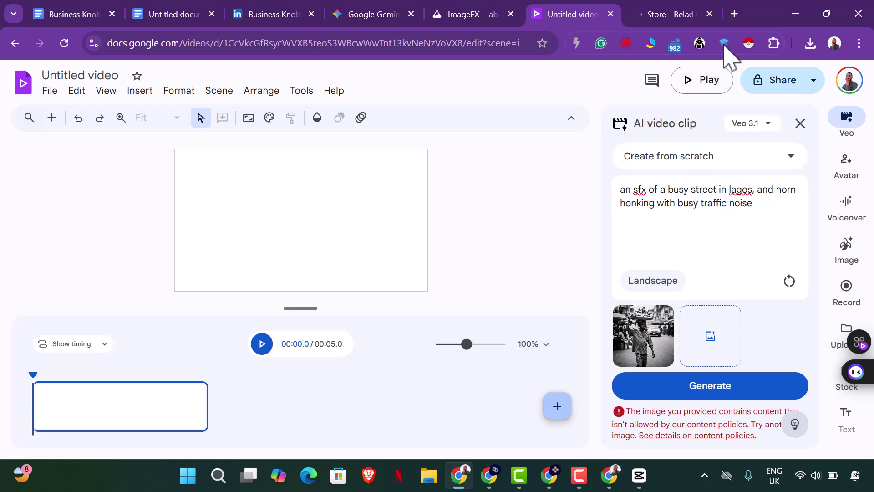
Open grok.com in a new browser tab and attach Image_fx from Downloads to the chat
left_click(731, 14)
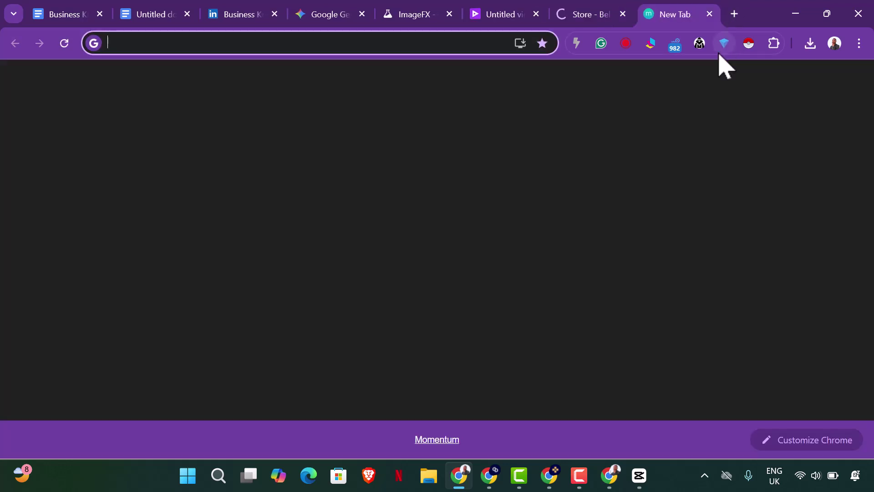
type("grok.com")
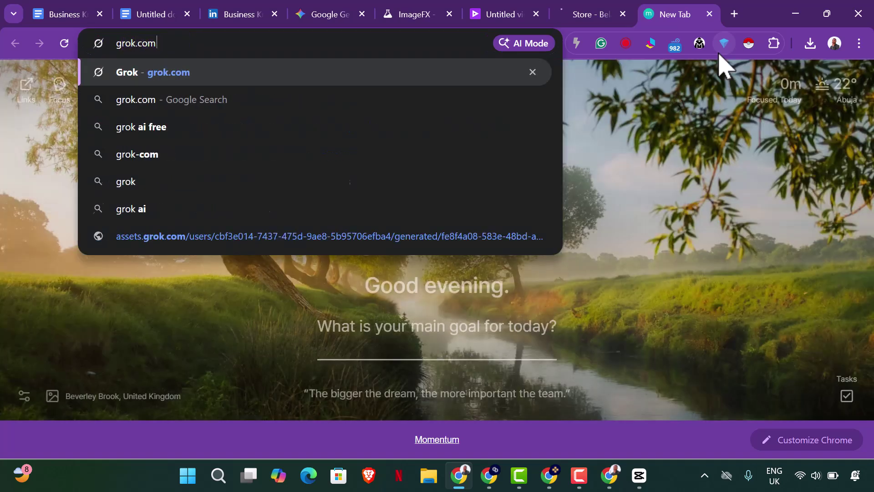
key("Return")
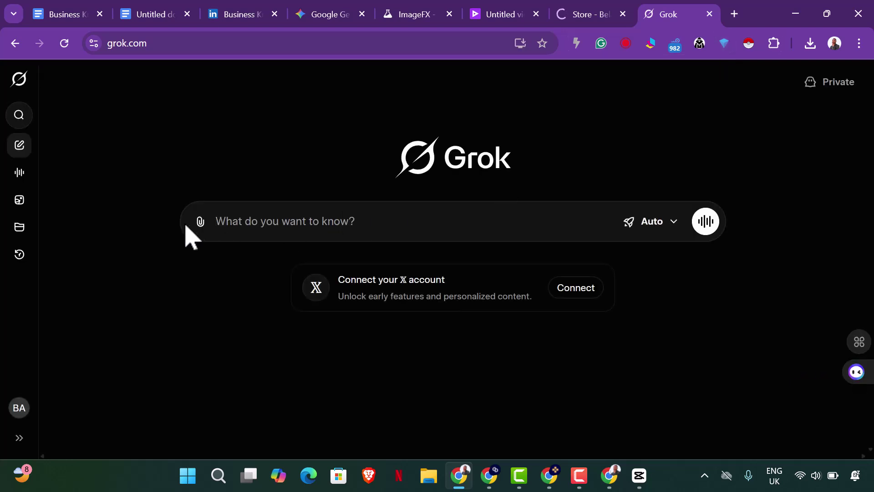
left_click(200, 222)
left_click(227, 269)
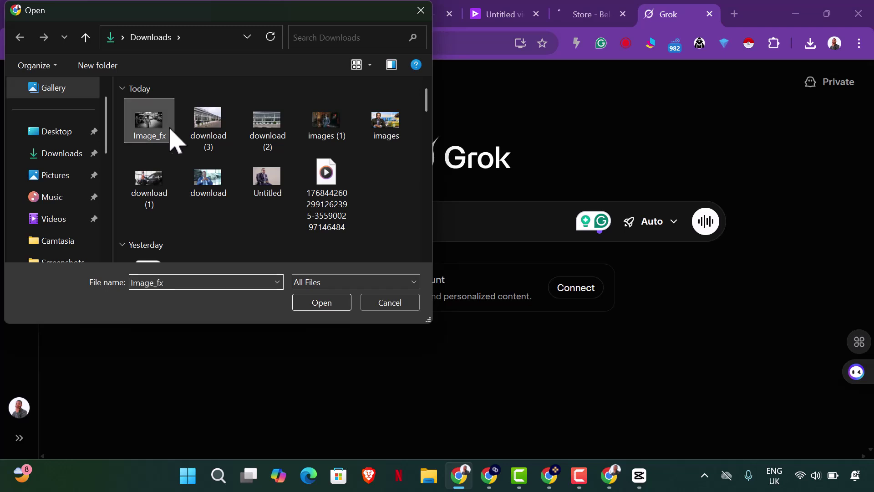
left_click(304, 304)
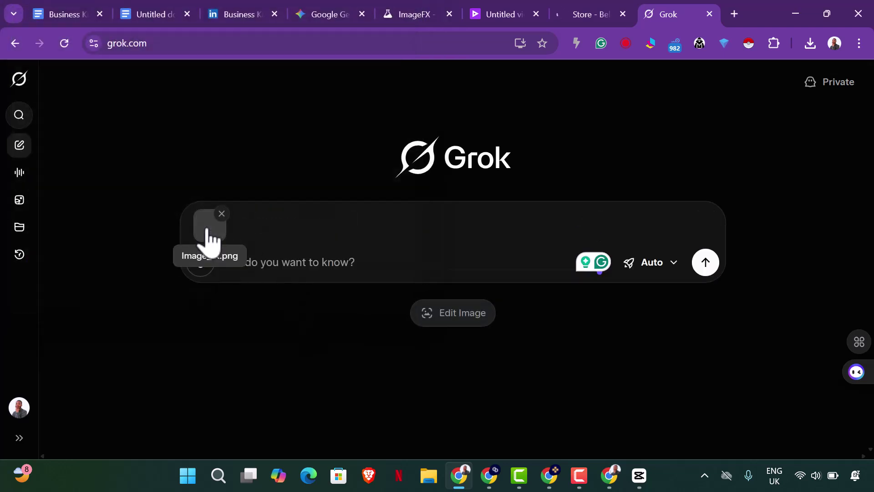
Open the attached street image in Grok's image editor and generate a video from it without a custom prompt
left_click(208, 230)
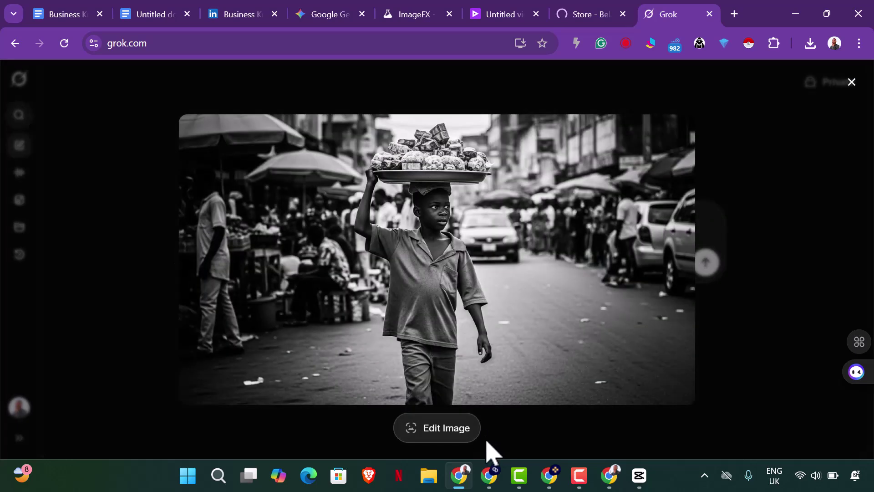
left_click(459, 434)
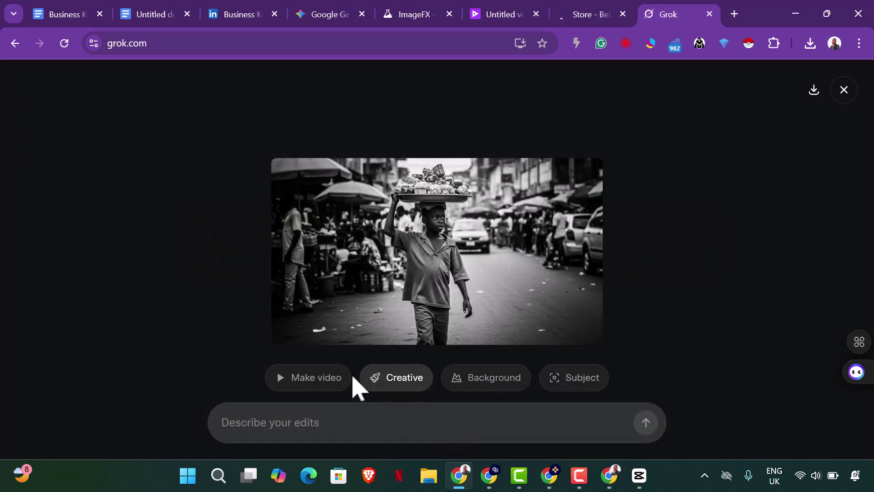
left_click(331, 391)
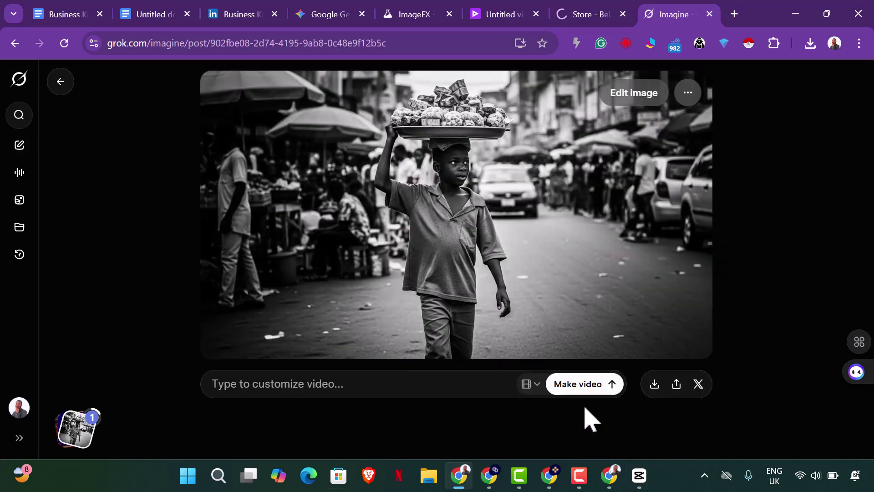
left_click(588, 386)
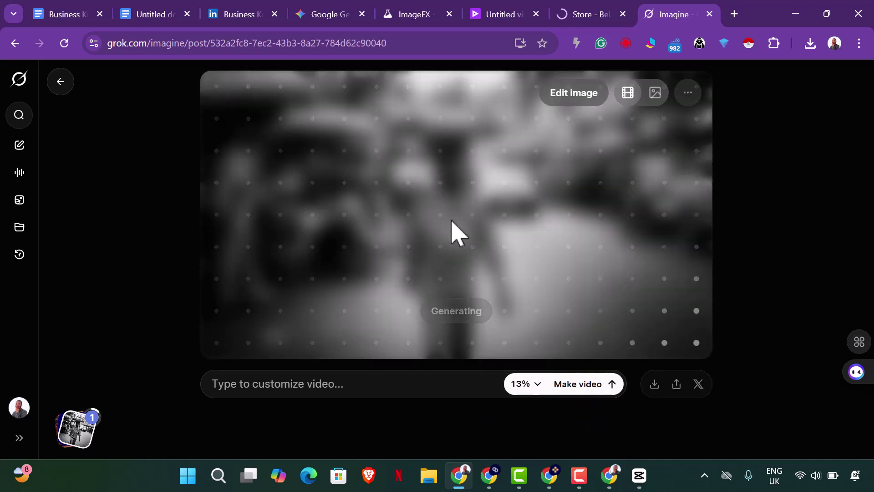
Switch to the CapCut project 0115 and zoom the timeline in on the beginning of the audio track
left_click(642, 478)
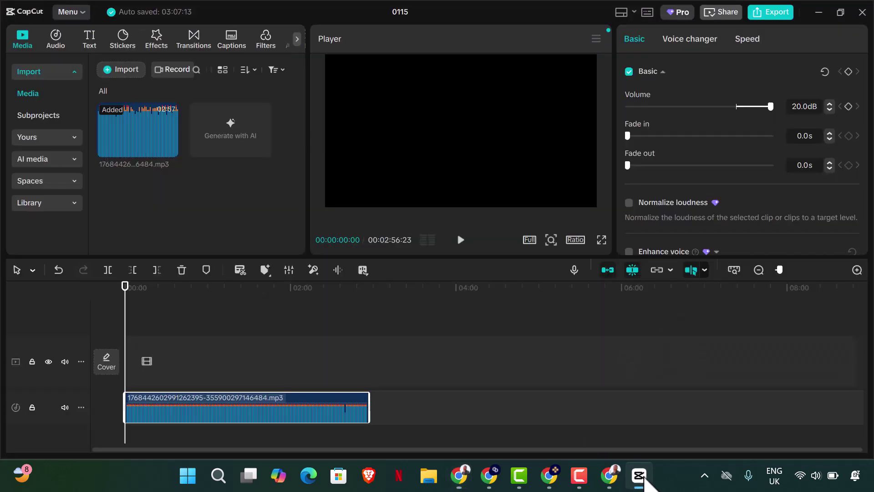
left_click(787, 270)
left_click_drag(795, 273, 805, 270)
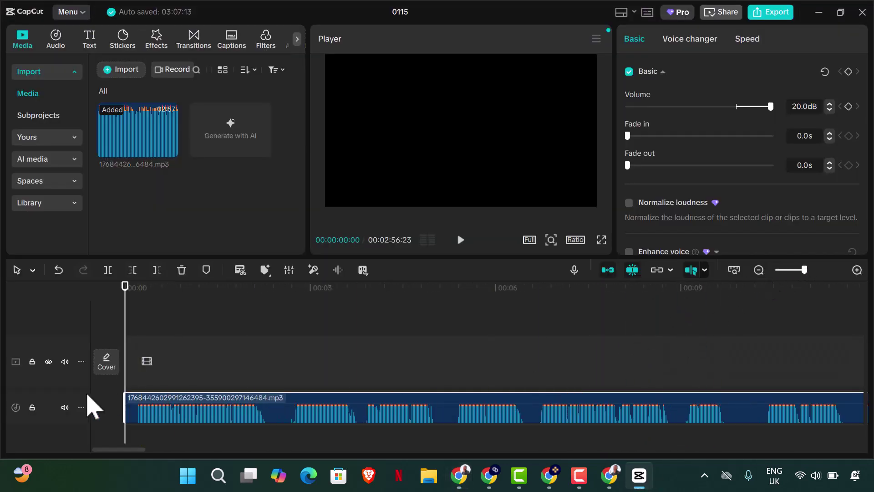
left_click(608, 482)
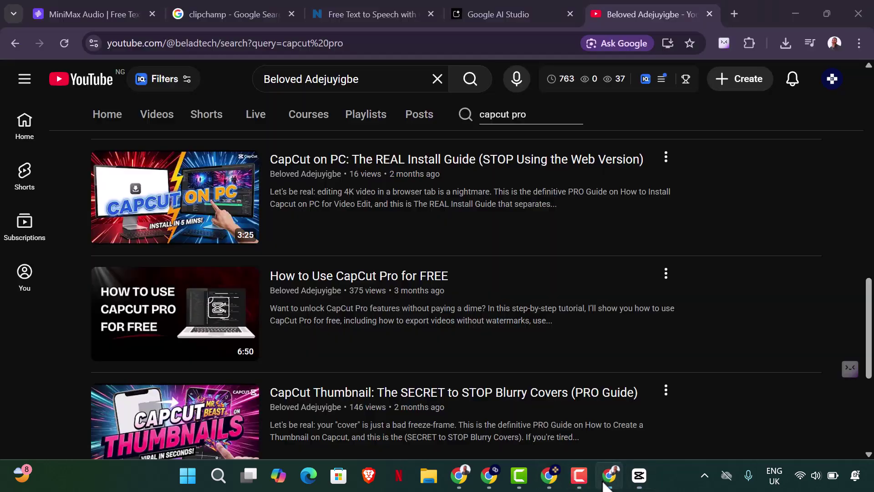
left_click(490, 478)
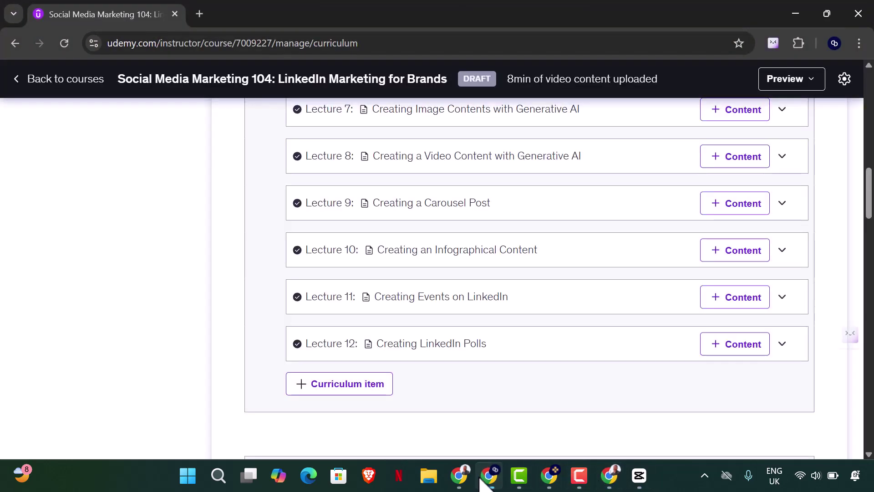
left_click(489, 478)
left_click(460, 478)
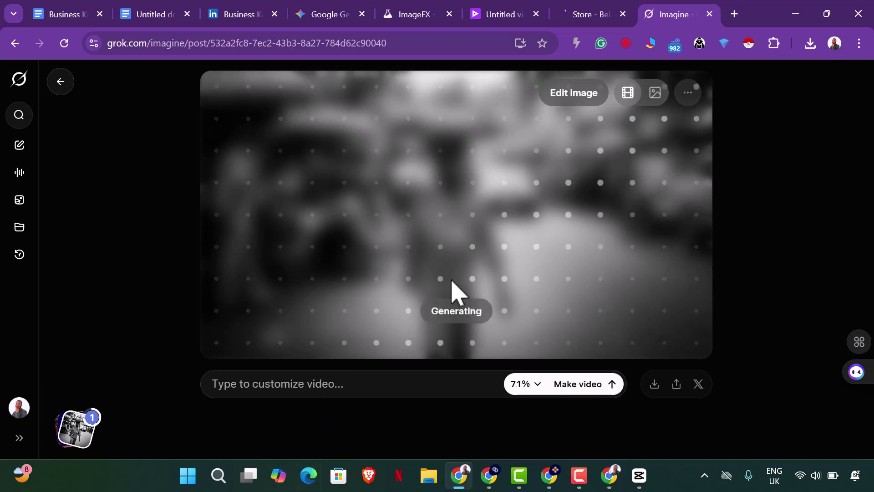
Review the narration of the opening hook scene in the Gemini video script
left_click(330, 18)
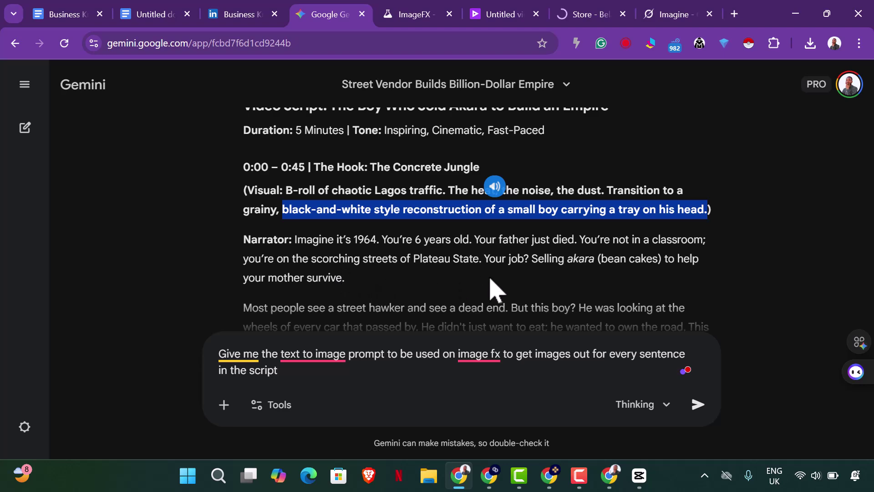
scroll(500, 310, "down", 2)
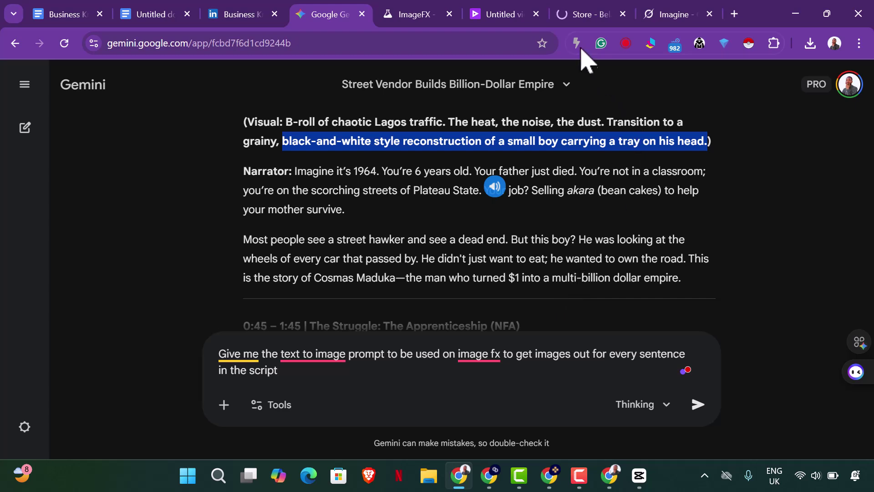
Return to Grok, download the generated video of the boy carrying the tray, and pause its playback
left_click(650, 18)
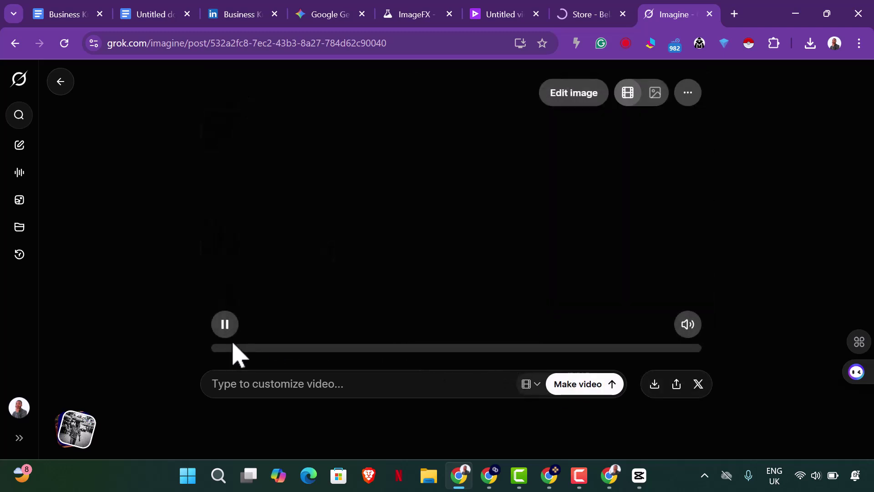
left_click(654, 387)
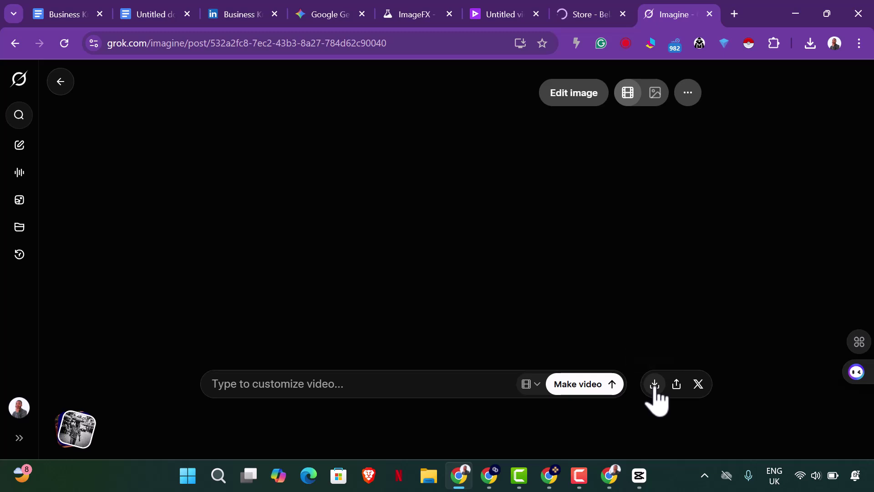
mouse_move(478, 352)
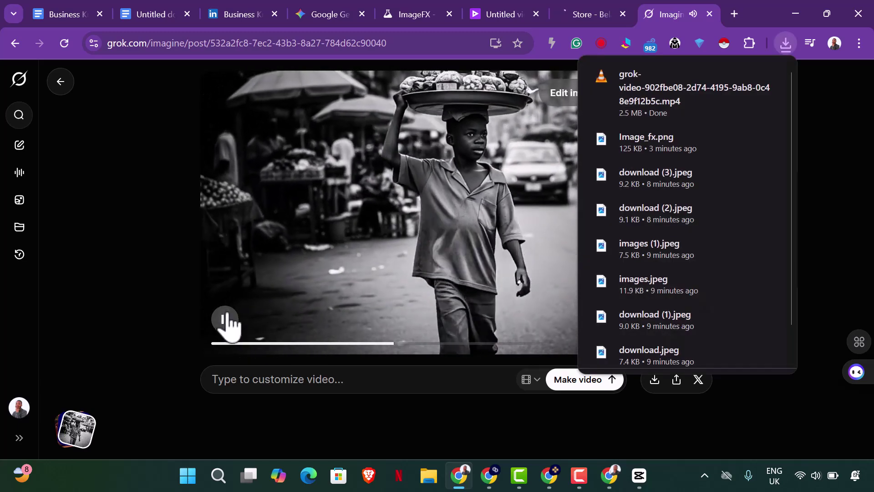
left_click(225, 318)
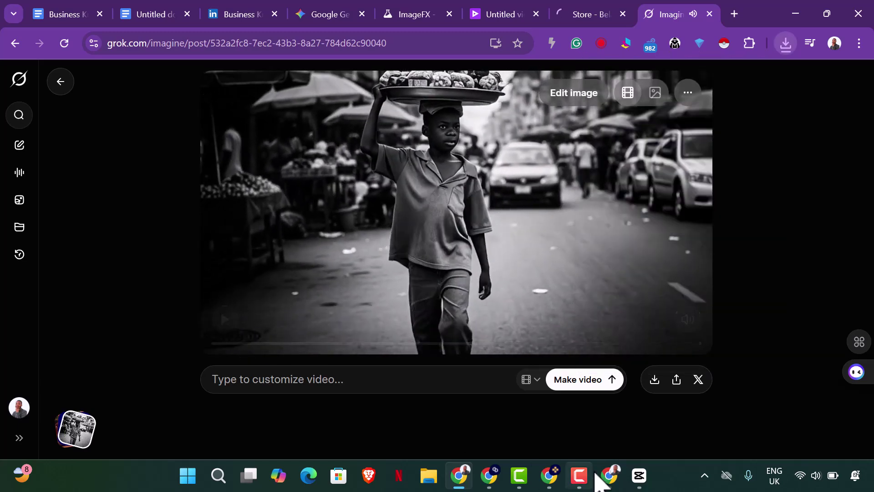
Switch to CapCut, import the downloaded grok-video file, and place it at the start of the main video track
left_click(639, 475)
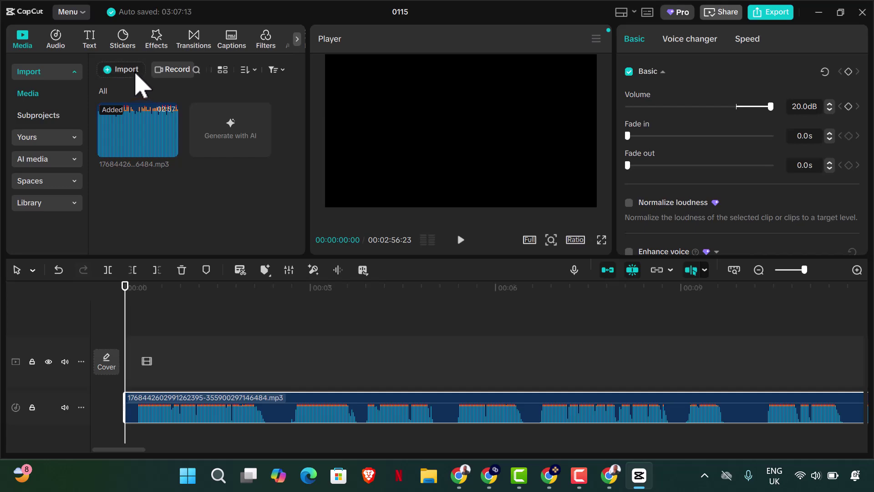
left_click(132, 72)
left_click(161, 148)
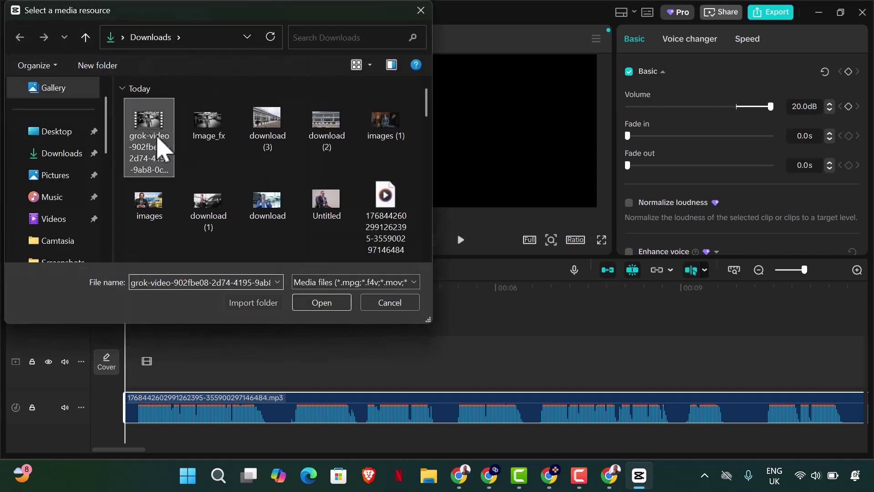
left_click(345, 306)
left_click_drag(219, 160, 137, 370)
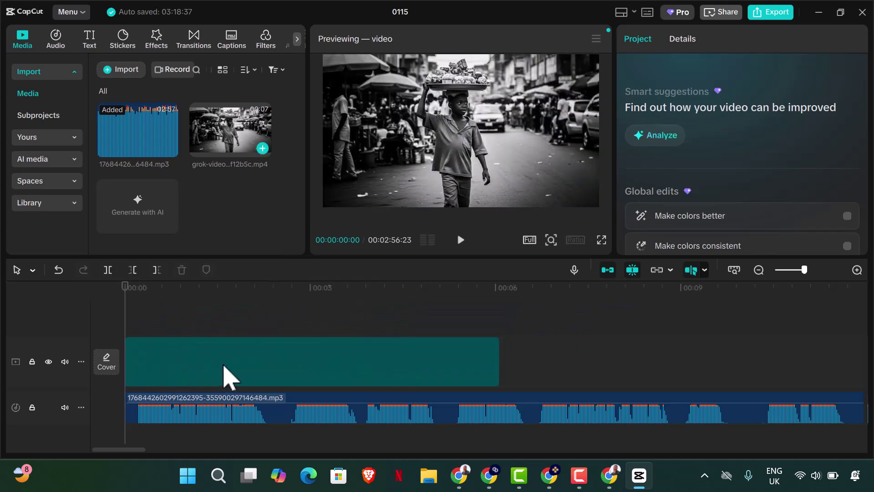
Extract the street clip's audio onto its own track and preview it together with the narration
left_click(224, 365)
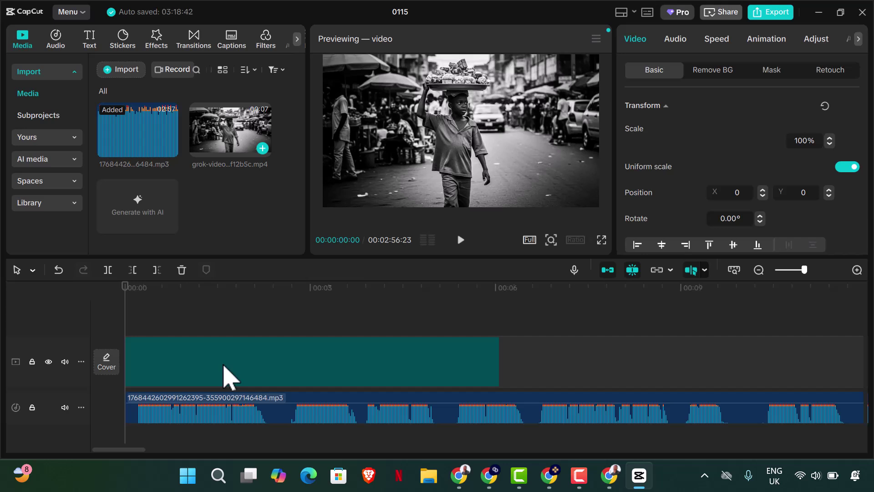
right_click(224, 365)
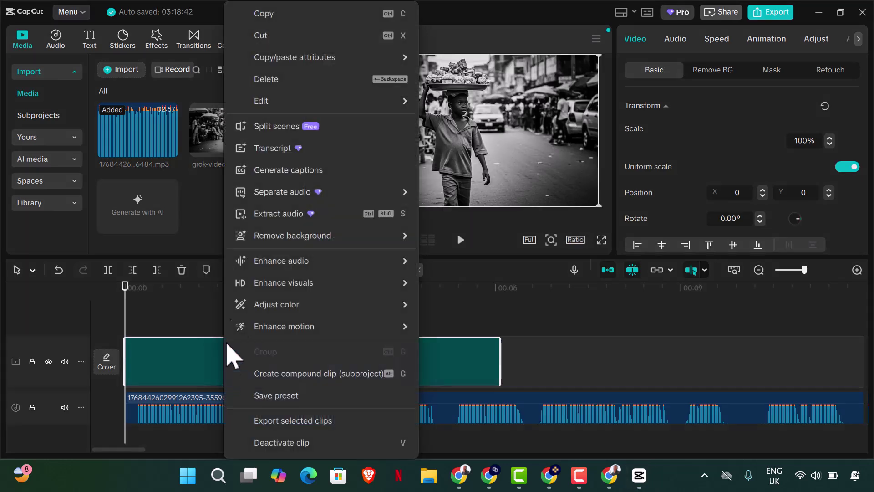
mouse_move(268, 196)
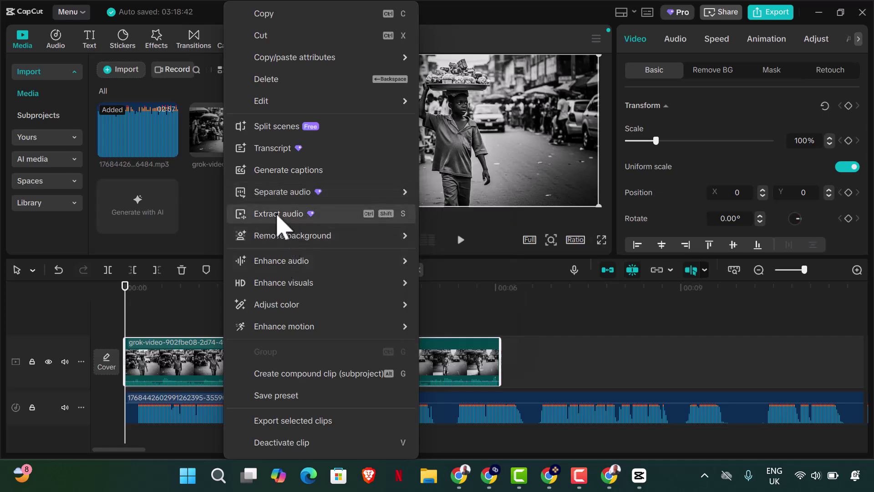
left_click(280, 217)
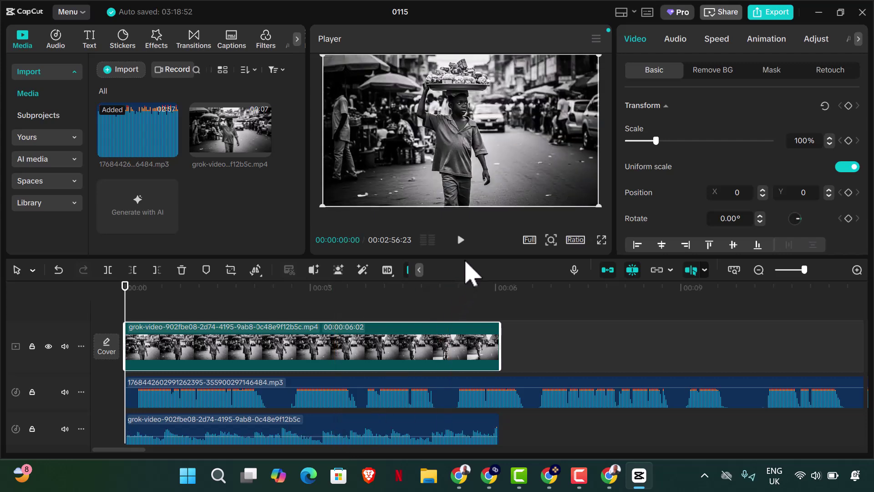
left_click(461, 240)
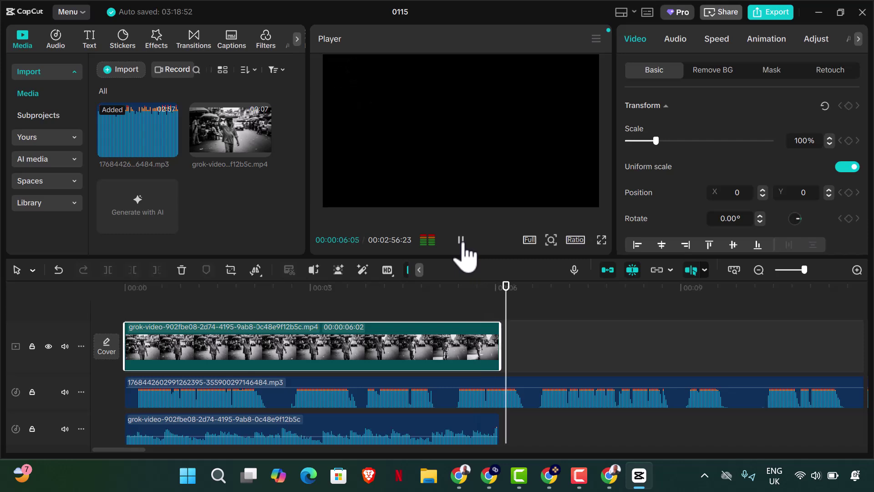
left_click(461, 241)
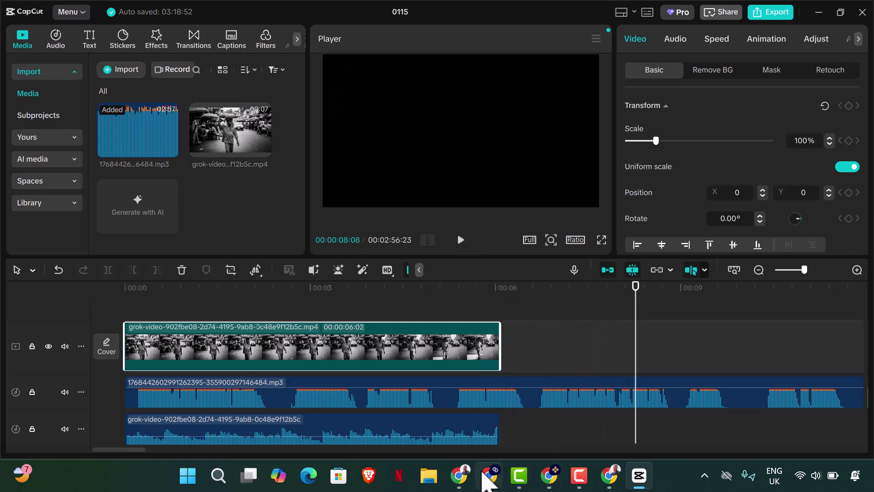
Switch back to ImageFX in the browser, then enlarge and download the second generated Lagos street image
left_click(460, 475)
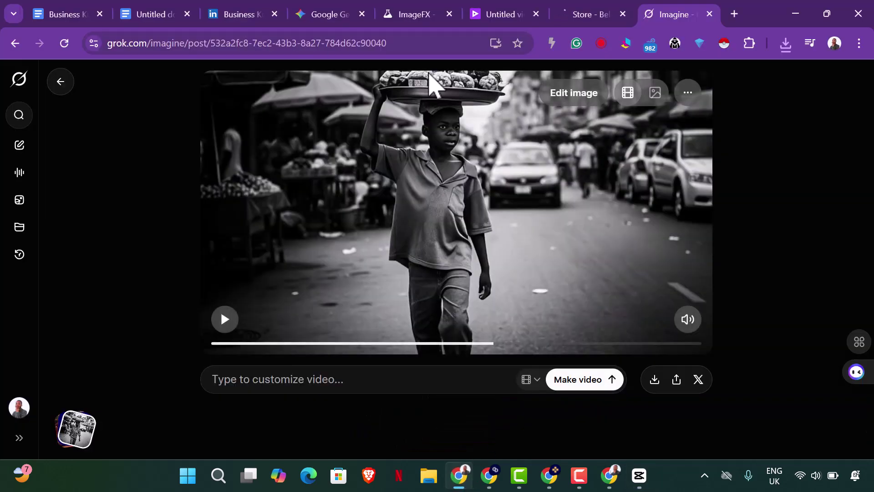
left_click(321, 18)
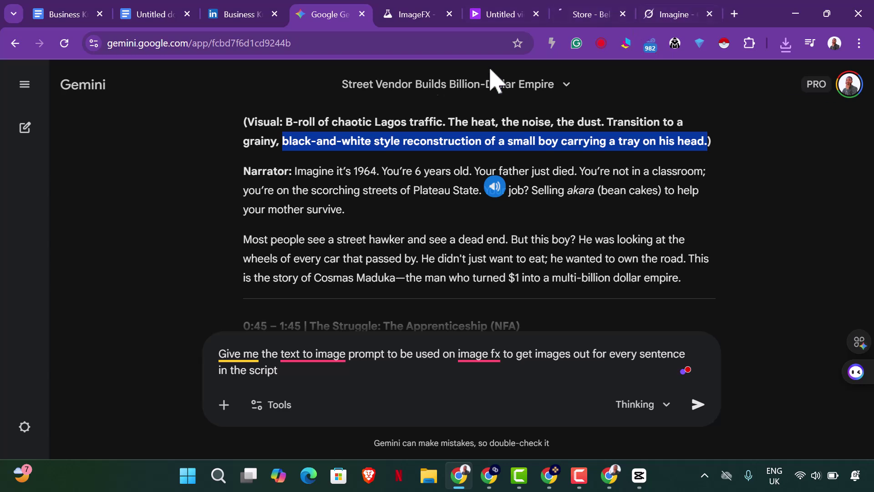
left_click(412, 20)
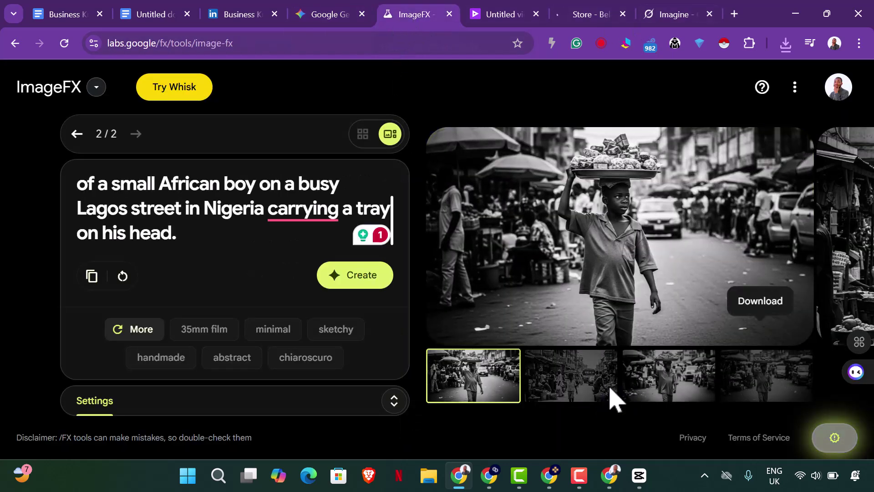
left_click(600, 401)
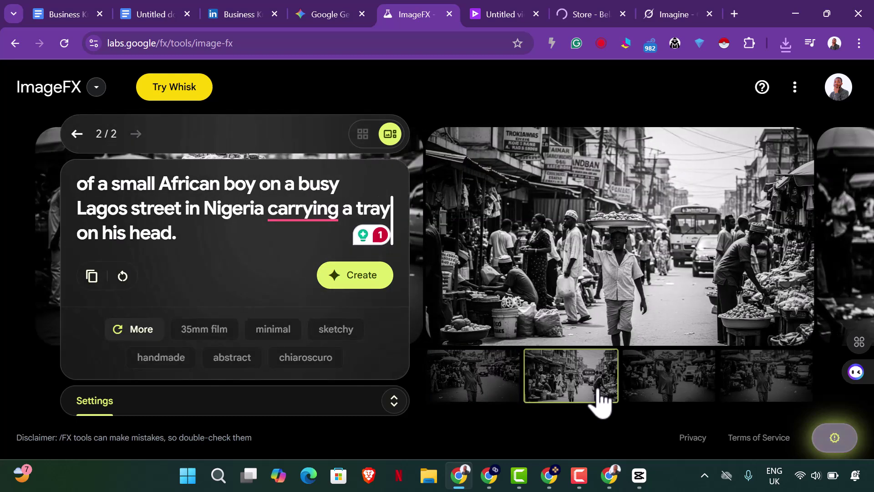
left_click(758, 324)
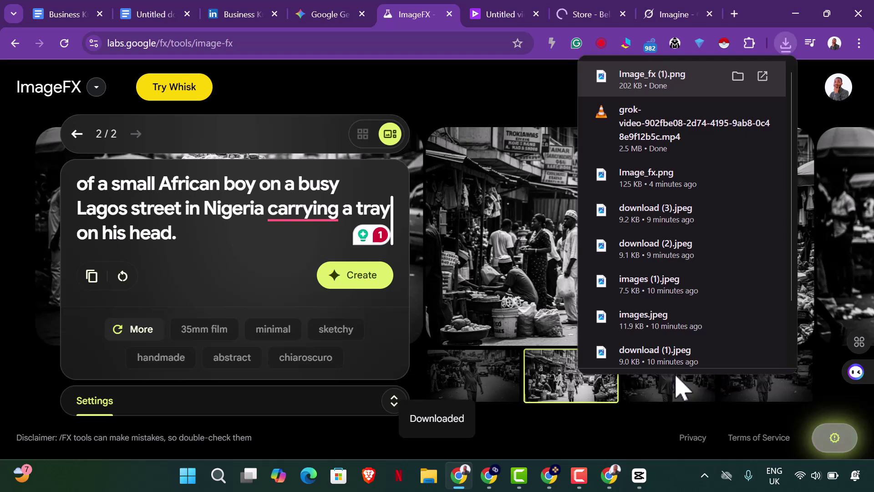
Enlarge and download the third and fourth generated Lagos street images
left_click(676, 384)
left_click(682, 387)
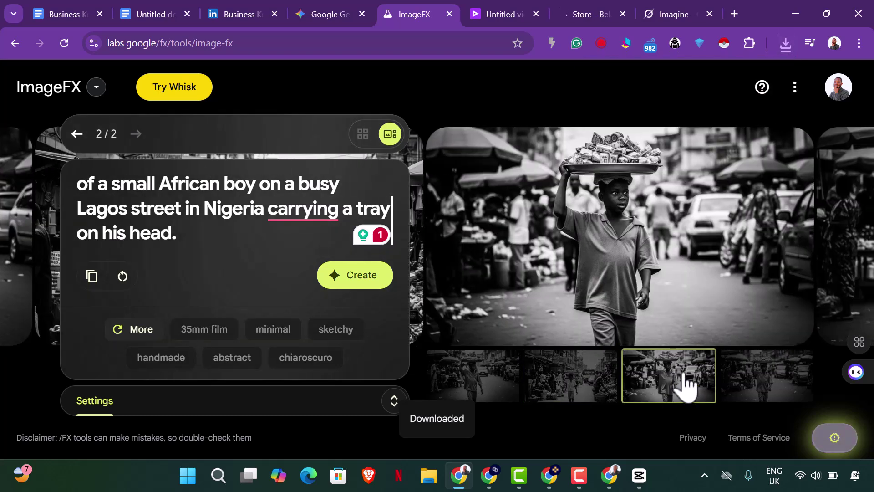
left_click(760, 324)
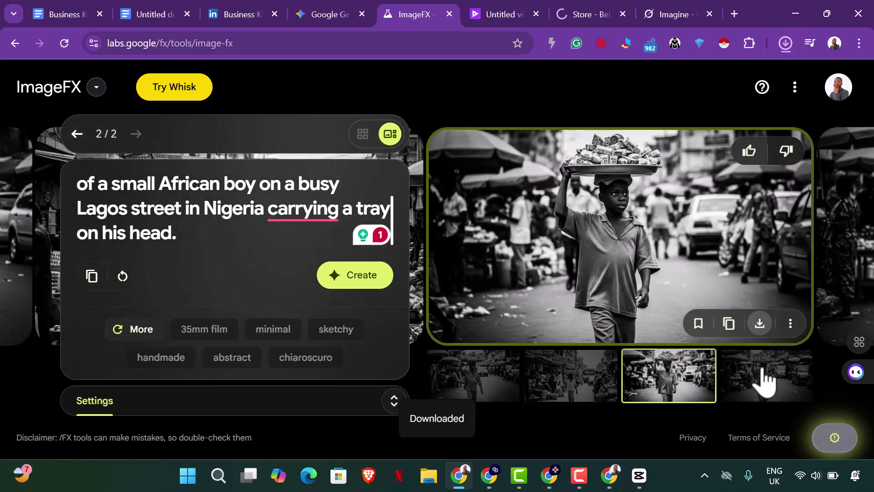
left_click(765, 377)
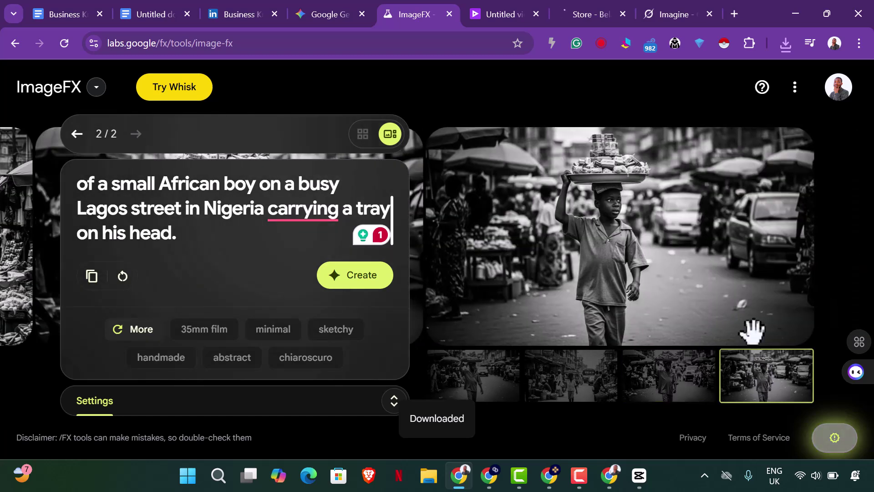
left_click(756, 326)
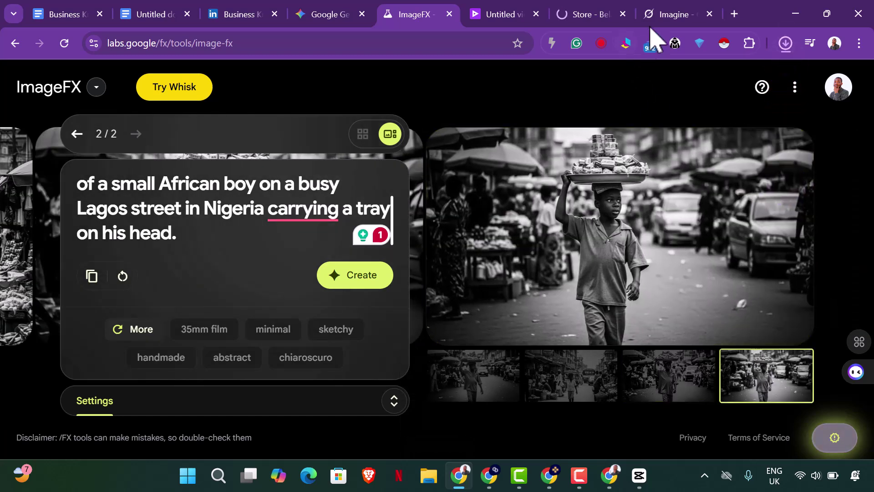
Switch to Grok, go back to the chat page, and replace the attached Image_fx.png with Image_fx (2) from Downloads
left_click(670, 14)
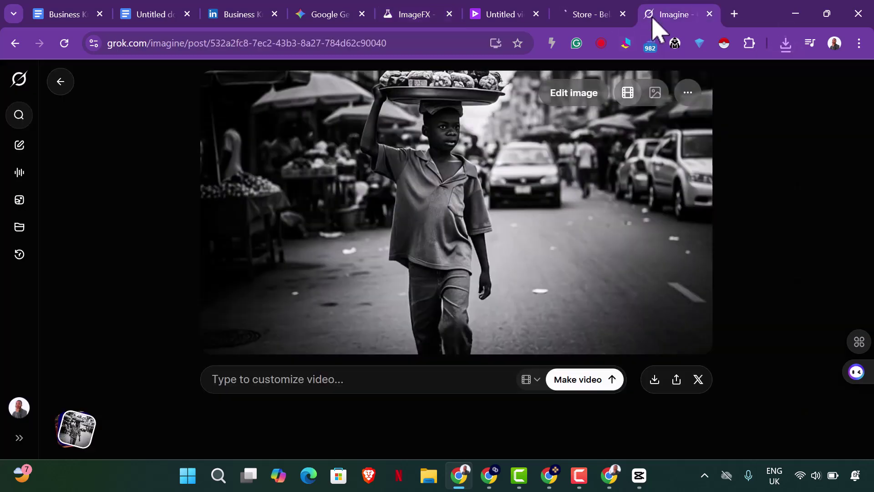
left_click(61, 83)
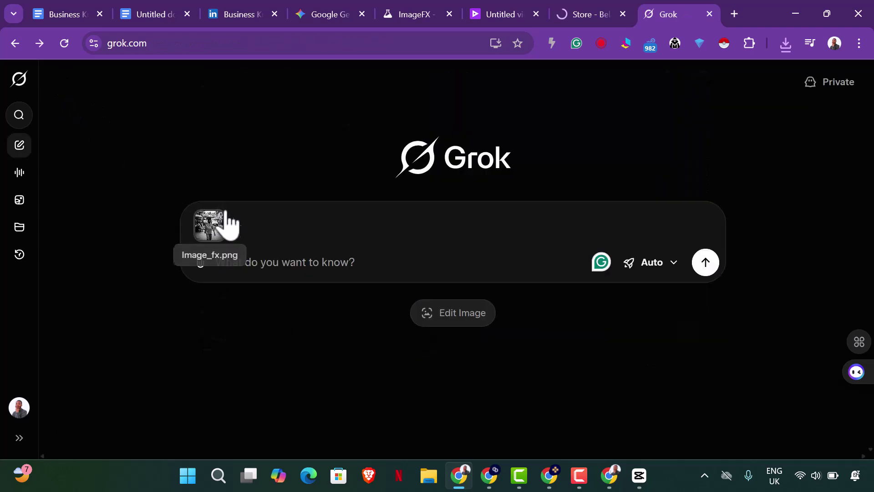
left_click(222, 213)
left_click(200, 222)
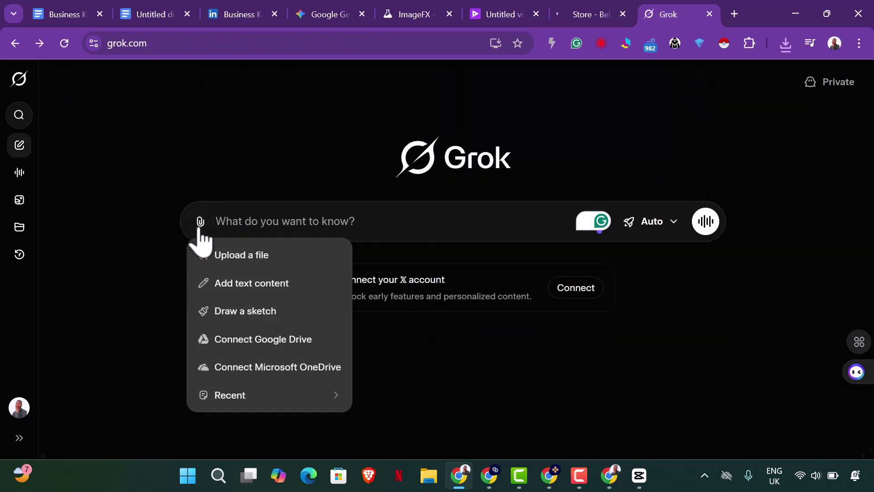
left_click(226, 255)
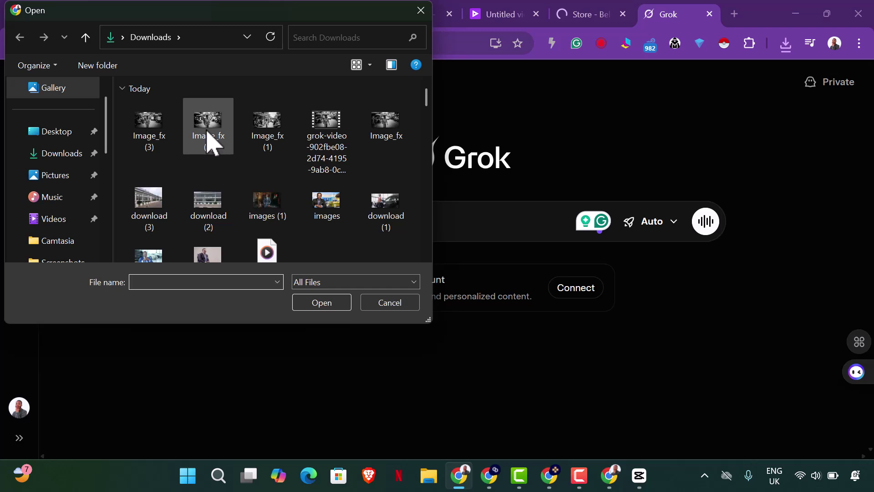
left_click(320, 304)
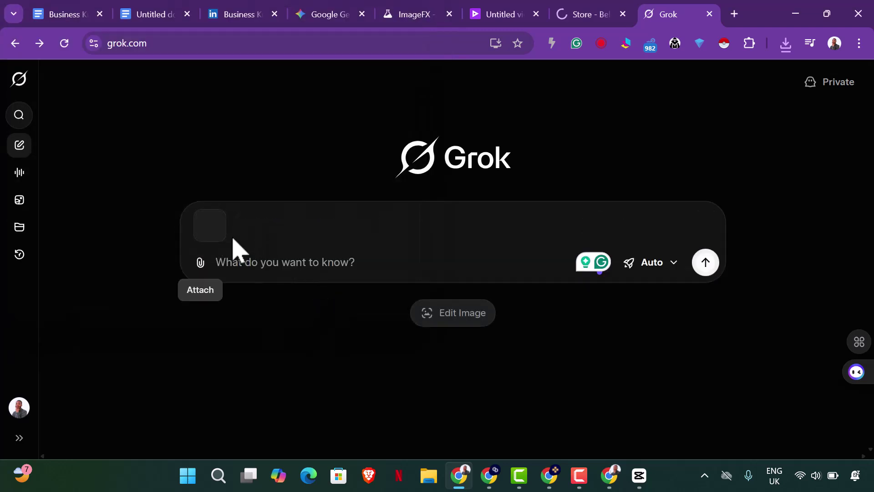
Open the attached image in Grok's image editor to generate a video from it
left_click(208, 231)
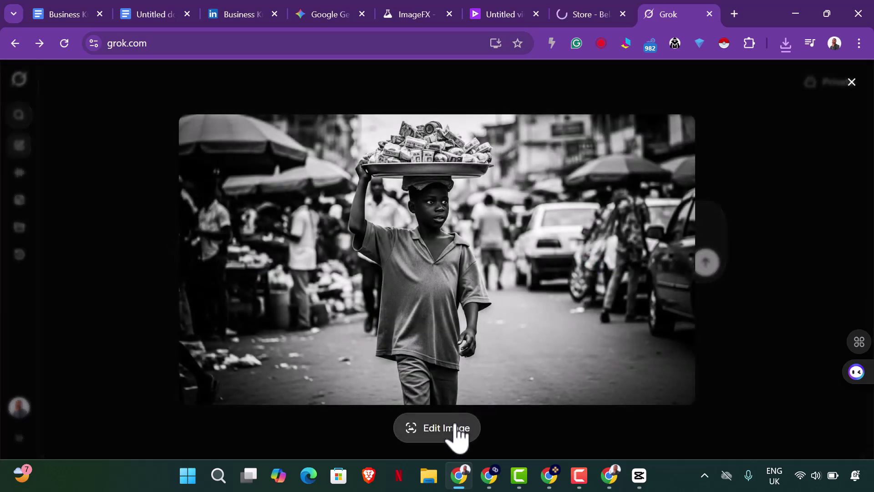
left_click(456, 431)
left_click(324, 384)
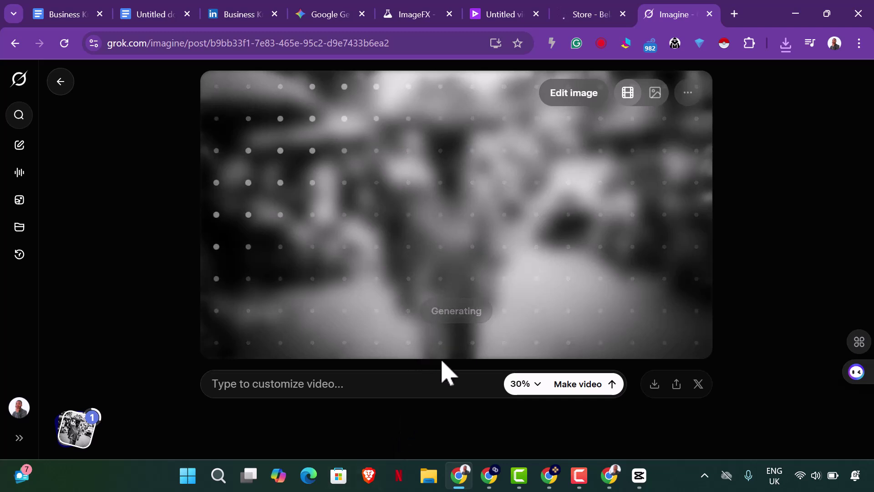
Switch to CapCut and preview the timeline from the start with the narration, stopping after the street clip ends
left_click(639, 475)
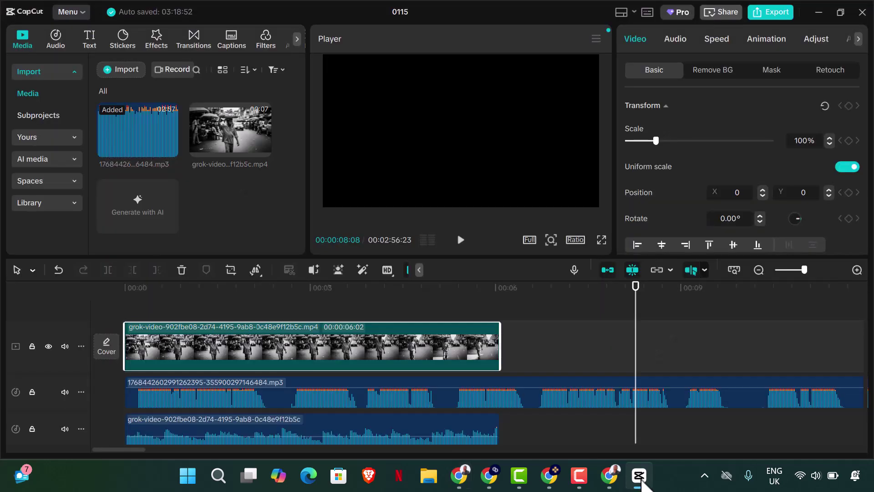
left_click_drag(640, 303, 53, 336)
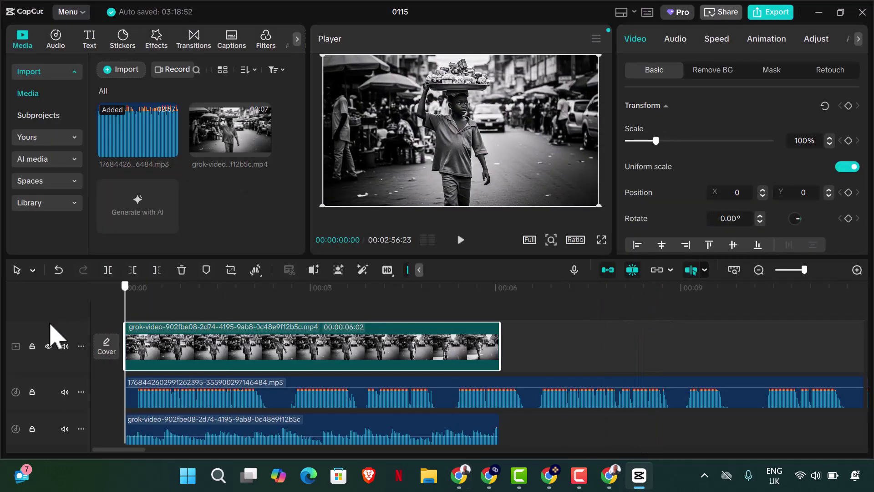
left_click(460, 242)
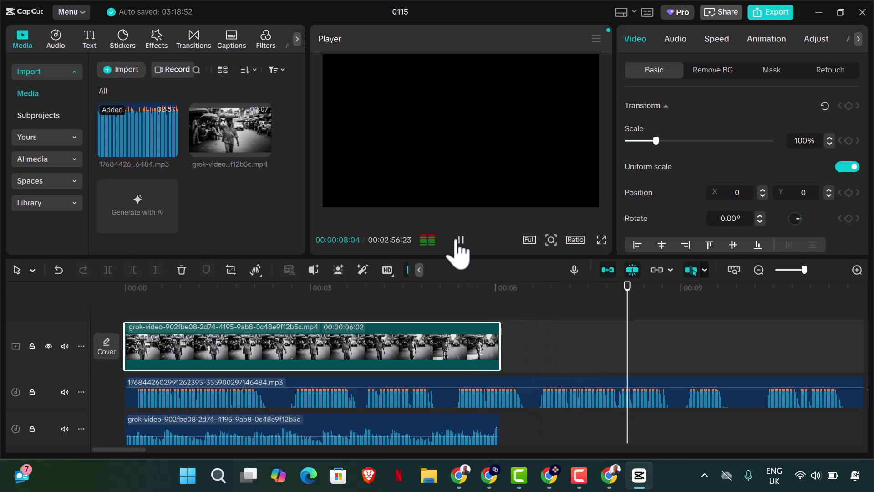
left_click(460, 240)
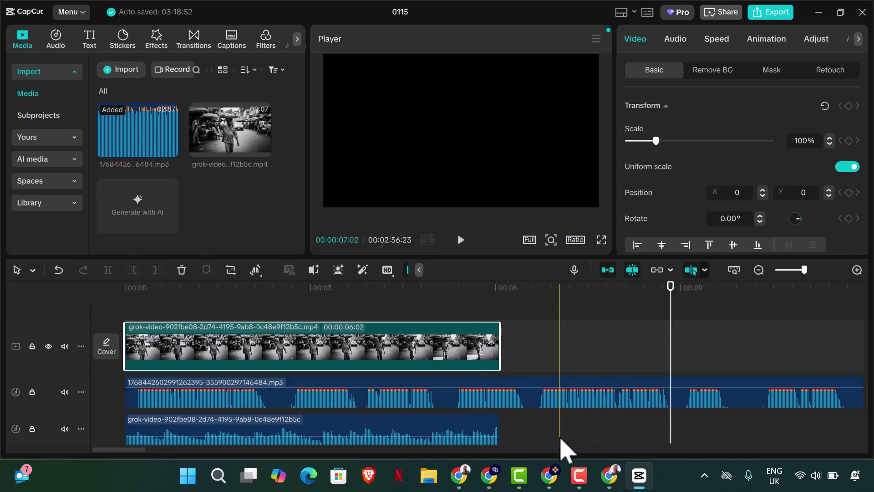
Return to Grok, pause the new video of the boy carrying the tray, and download it
left_click(607, 477)
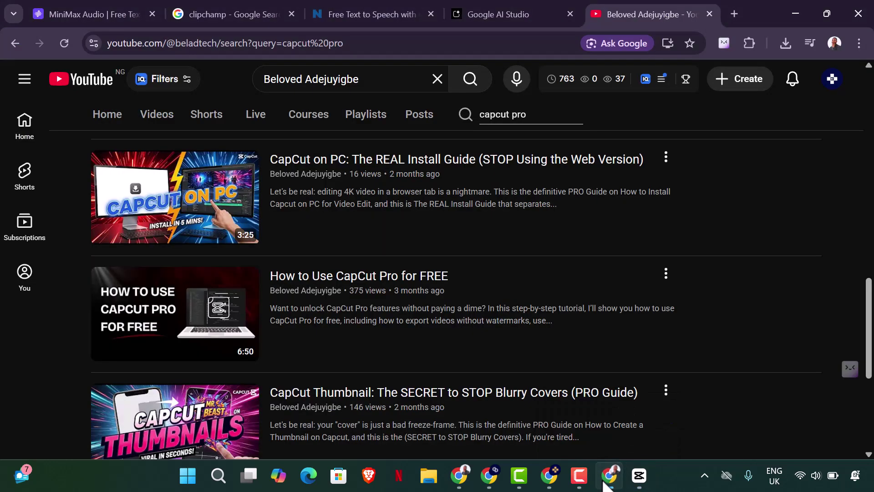
left_click(489, 477)
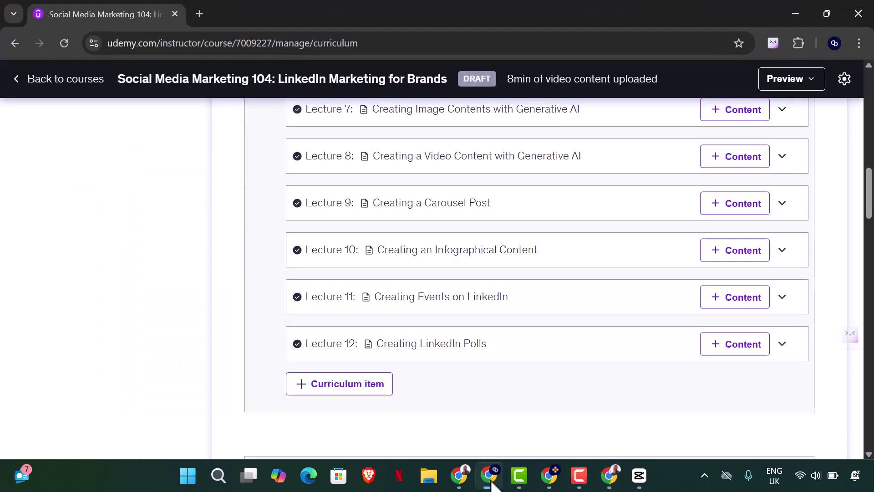
left_click(460, 476)
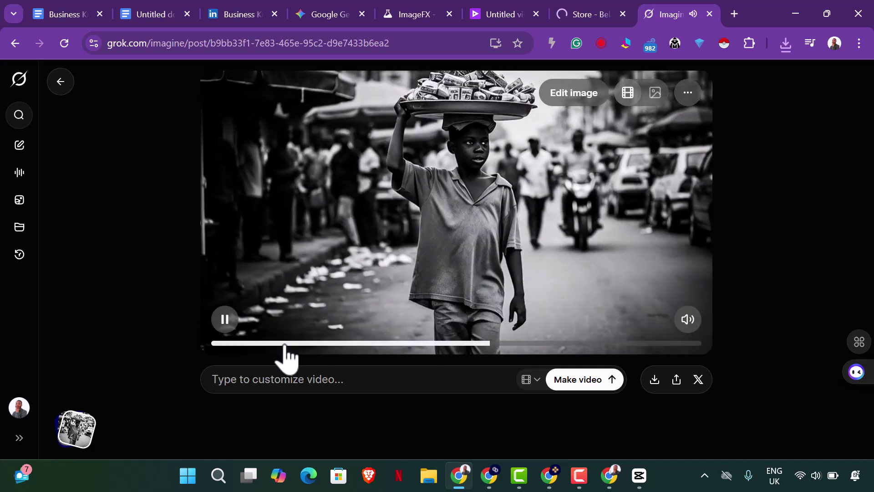
left_click(225, 319)
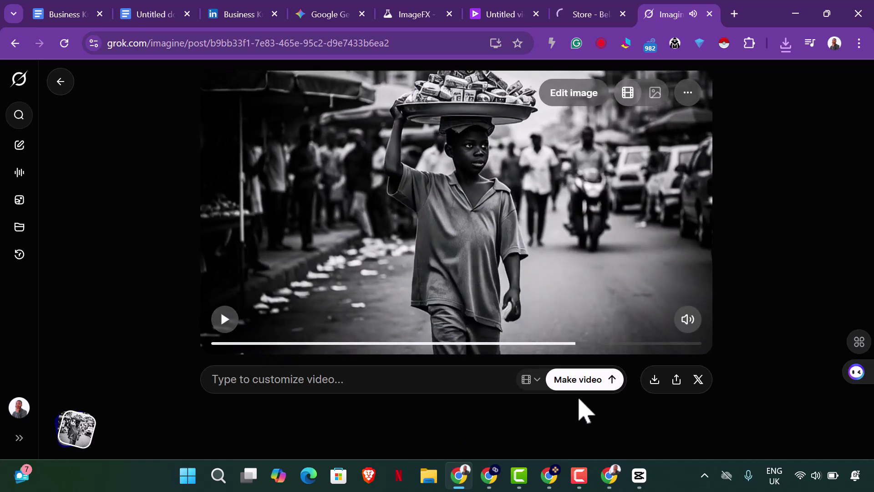
left_click(651, 390)
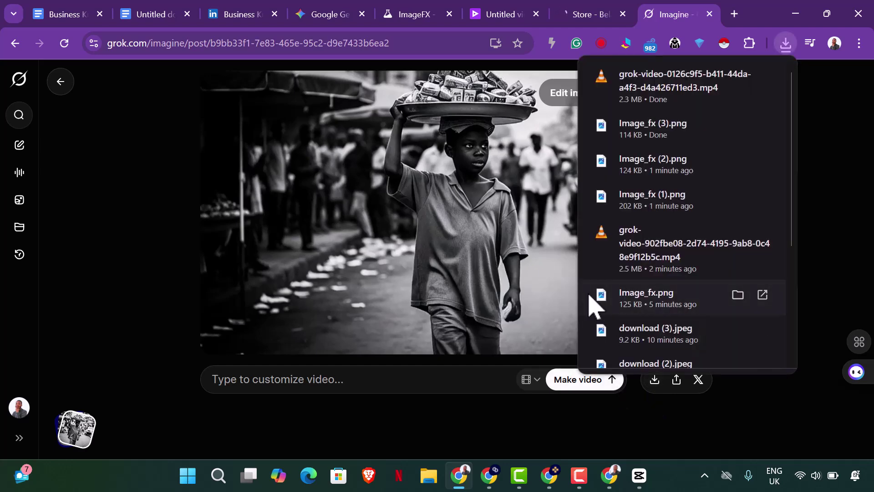
Go back to Grok's chat page and replace the attached Image_fx (2).png with Image_fx (3) from Downloads
left_click(61, 89)
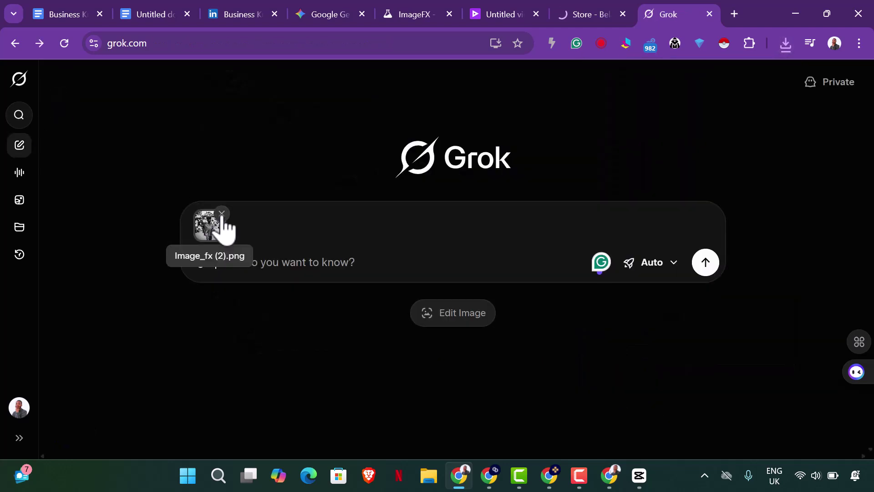
left_click(222, 214)
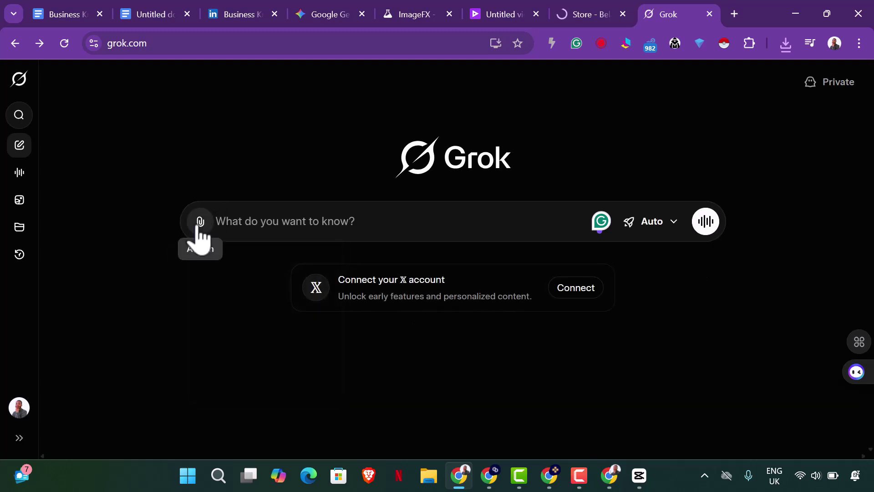
left_click(200, 223)
left_click(211, 253)
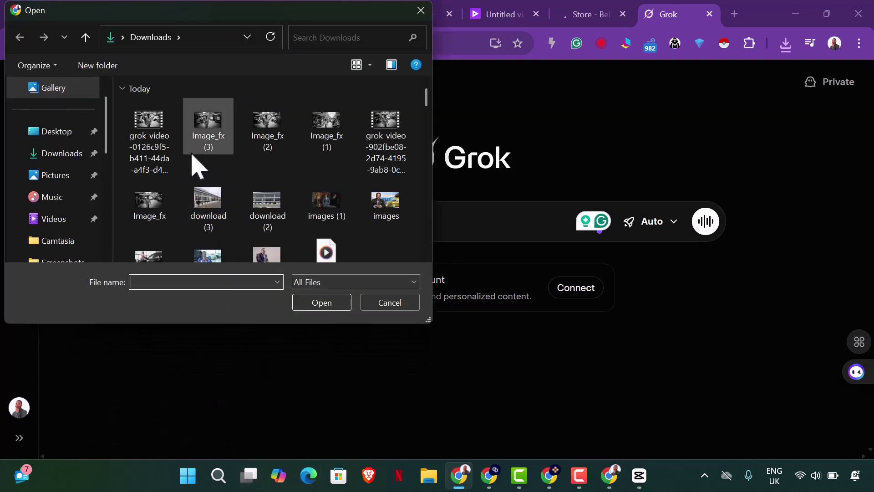
left_click(206, 152)
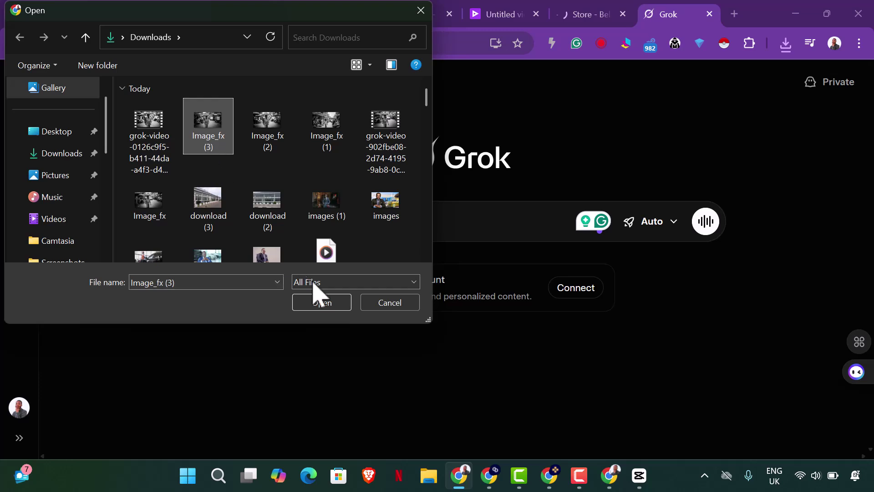
left_click(328, 306)
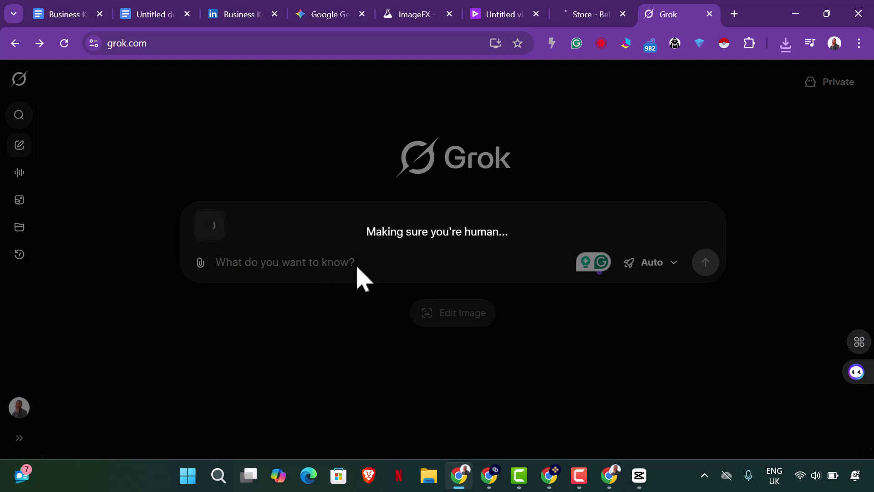
Switch to CapCut, import the grok-video-0126c9f5 file, and place it at the start of the main video track
left_click(643, 481)
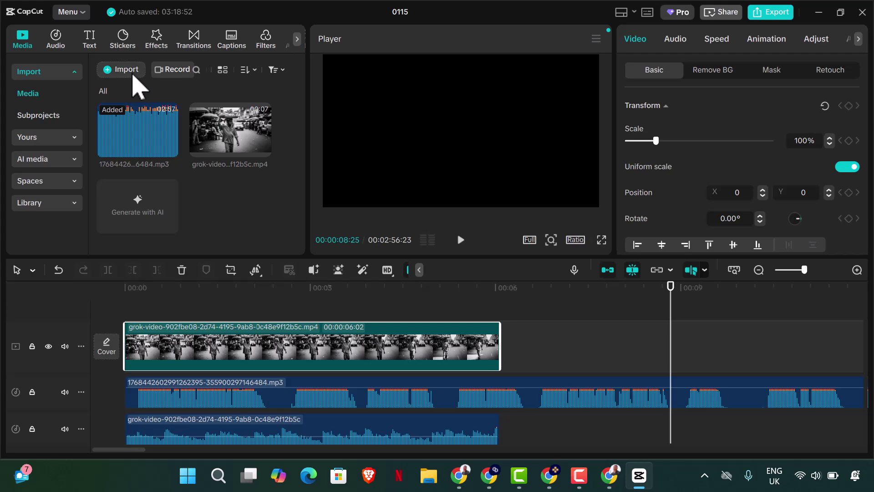
left_click(133, 76)
left_click(149, 136)
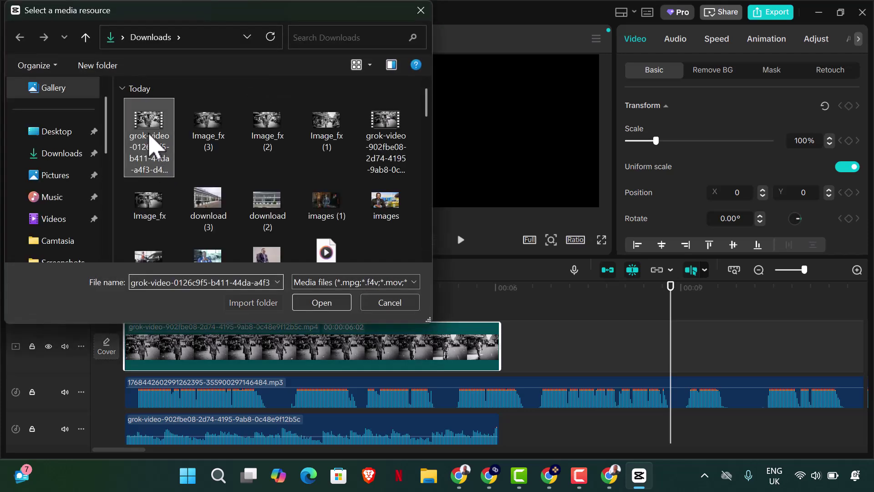
left_click(322, 304)
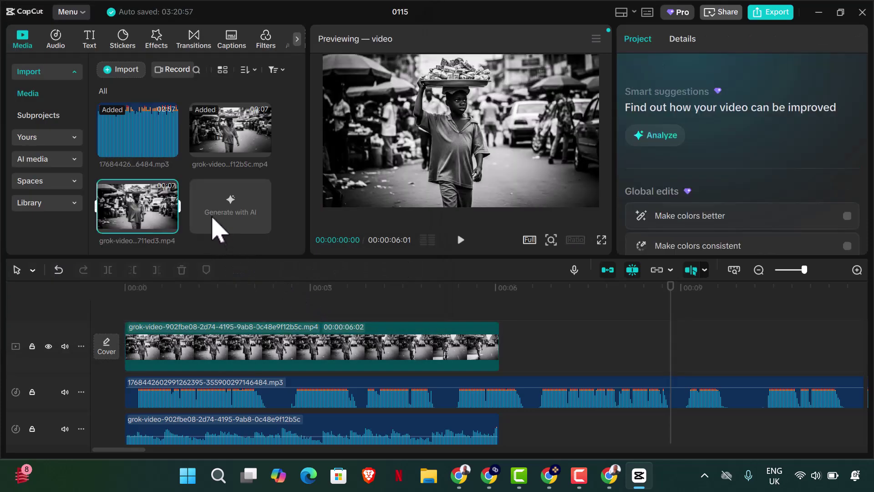
left_click_drag(156, 221, 132, 357)
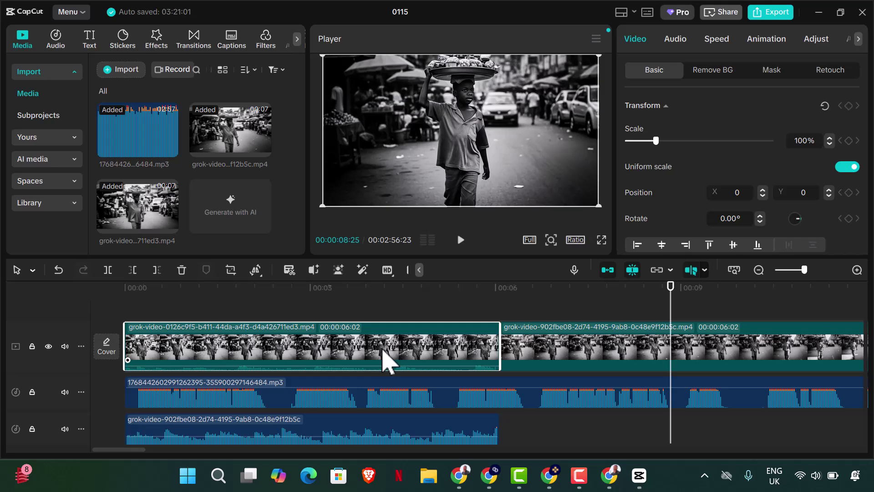
Extract the first clip's audio and move it directly behind the other extracted clip audio on the same track
right_click(383, 351)
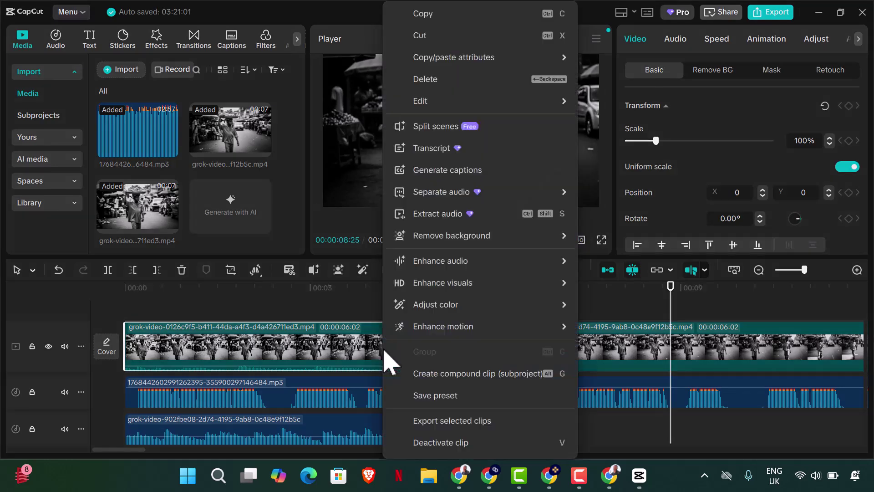
left_click(444, 215)
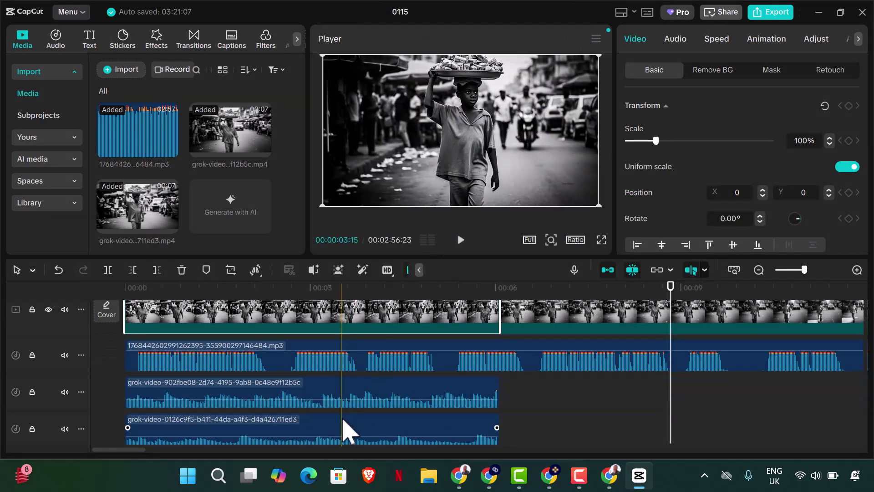
left_click_drag(349, 431, 720, 404)
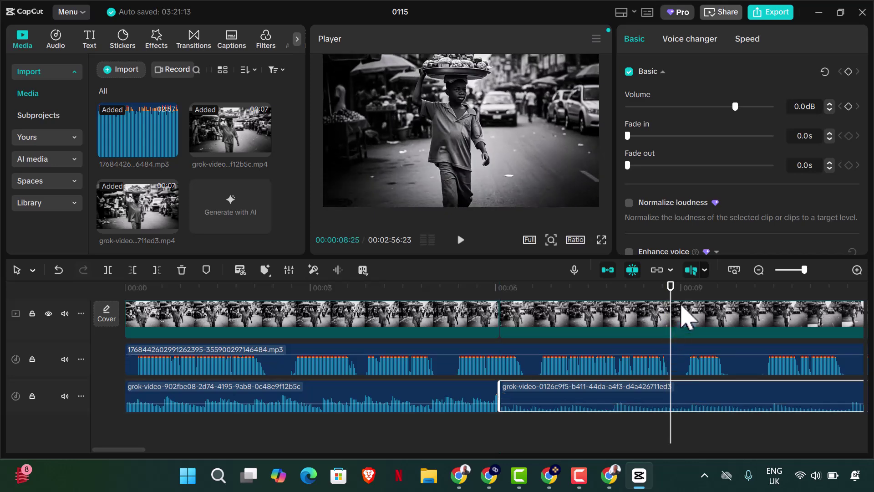
Preview both street clips with the narration from the start of the timeline, stopping after the second clip ends
key("Home")
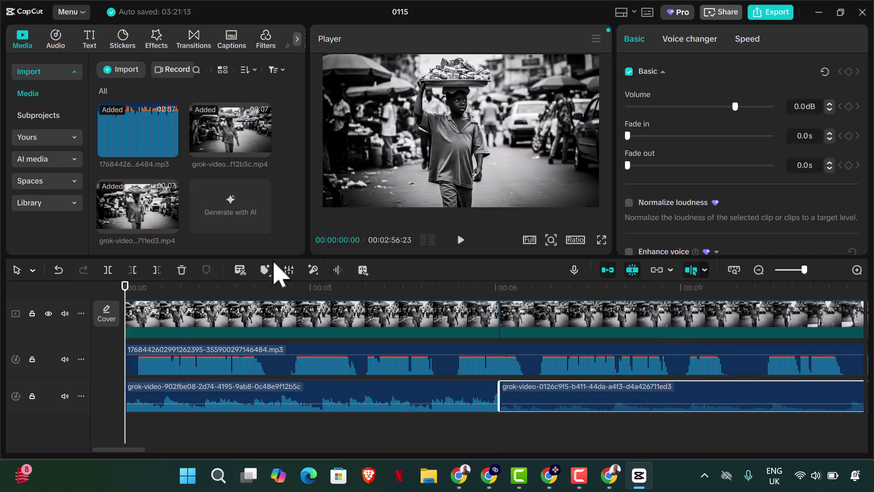
left_click(459, 240)
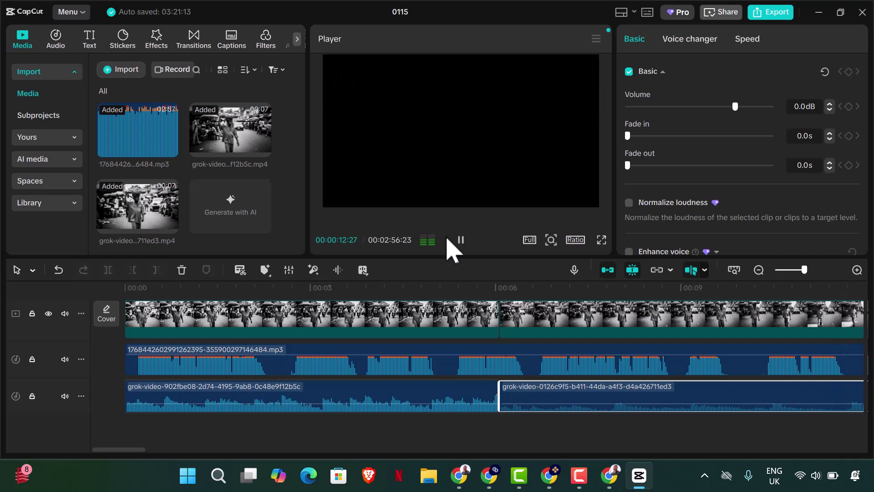
left_click(459, 244)
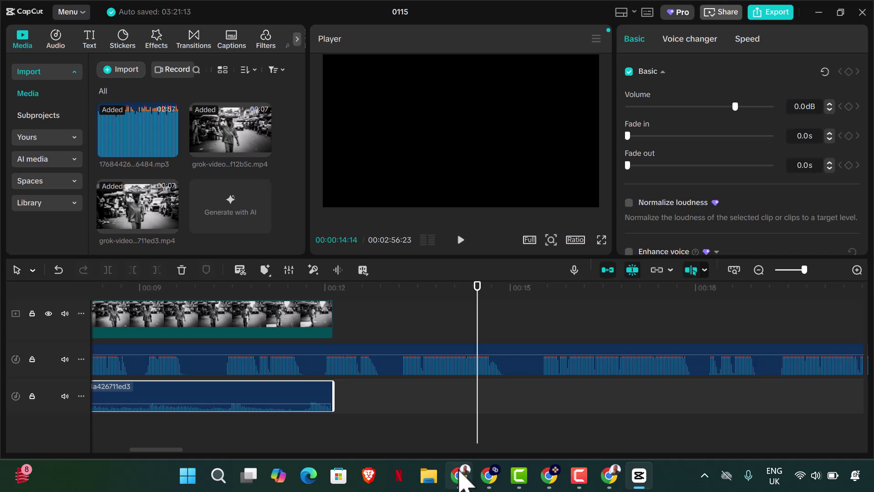
Switch to the Gemini chat in Chrome and copy the script sentence "Selling akara (bean cakes) to help your mother survive."
left_click(465, 478)
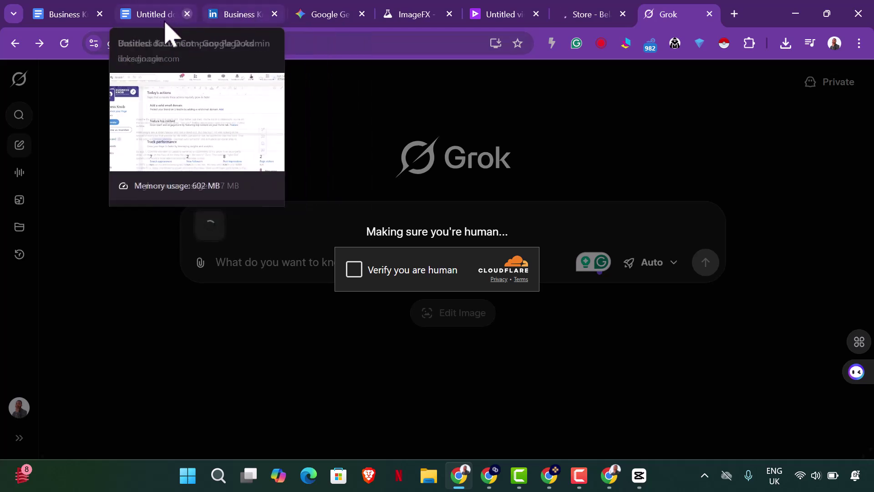
left_click(331, 16)
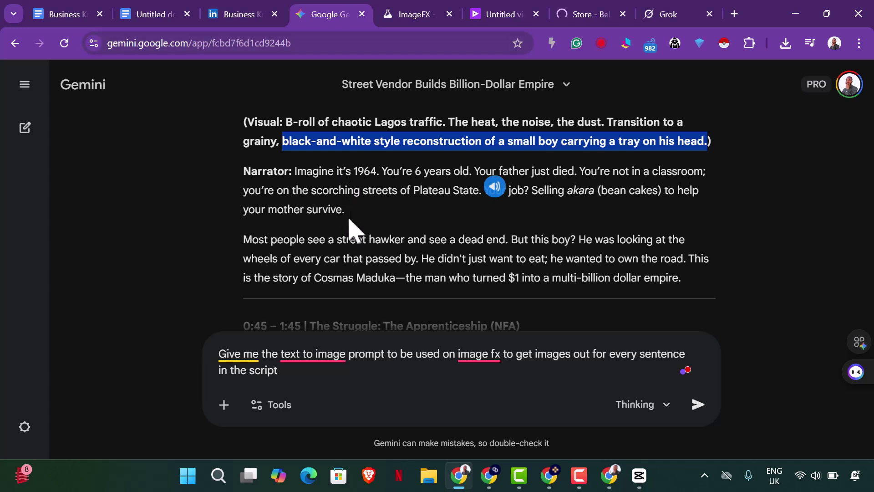
left_click(474, 220)
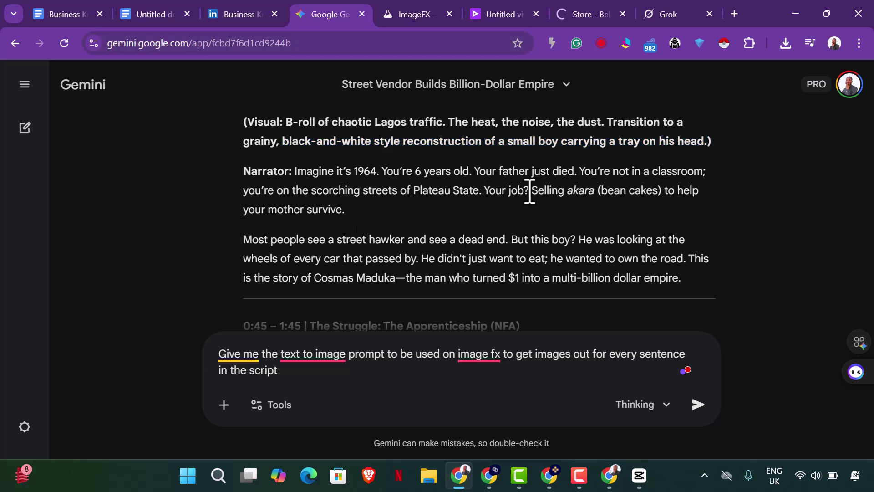
left_click_drag(536, 194, 736, 223)
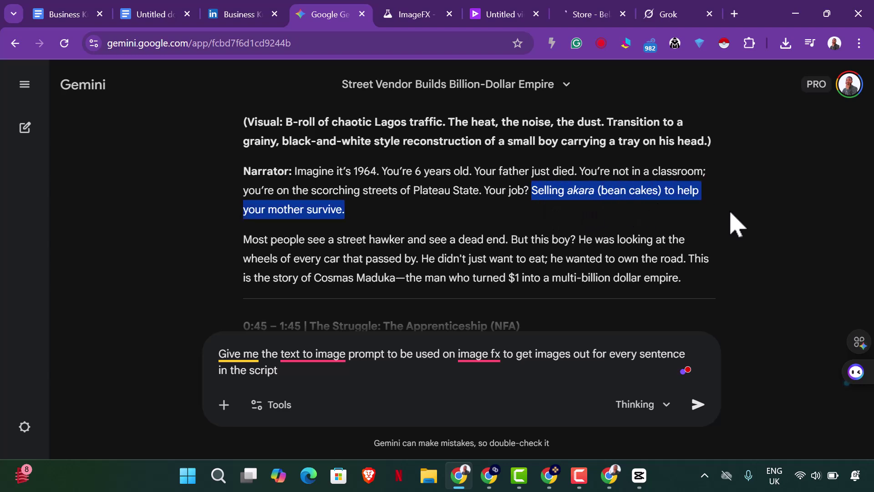
right_click(663, 190)
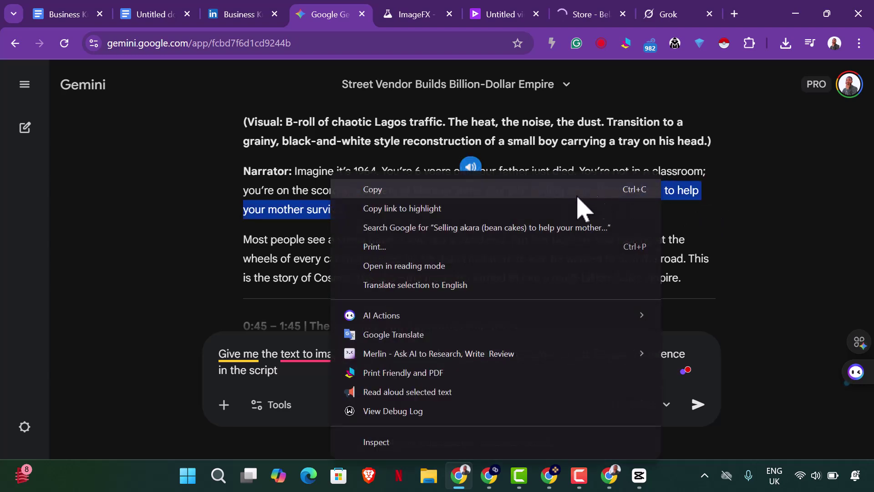
left_click(500, 195)
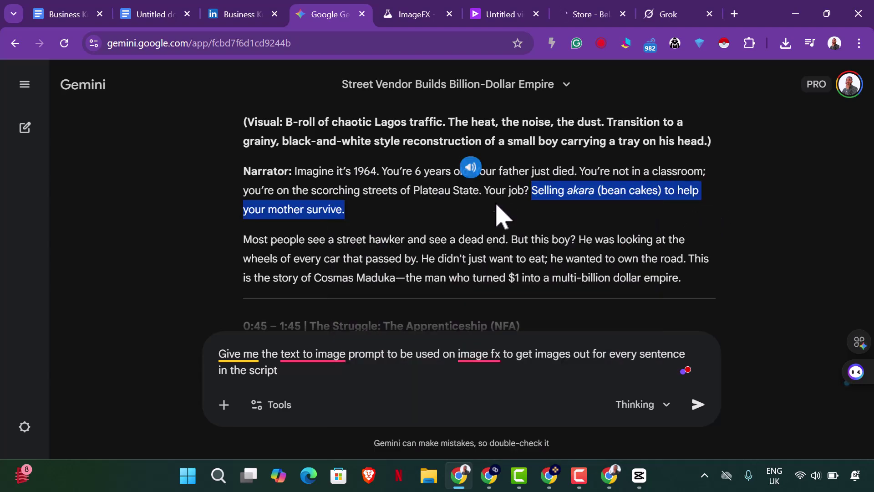
Replace the unsent prompt with "Give a text prompt that pictures an old woman", followed by the copied akara sentence
left_click(369, 377)
key("ctrl+a")
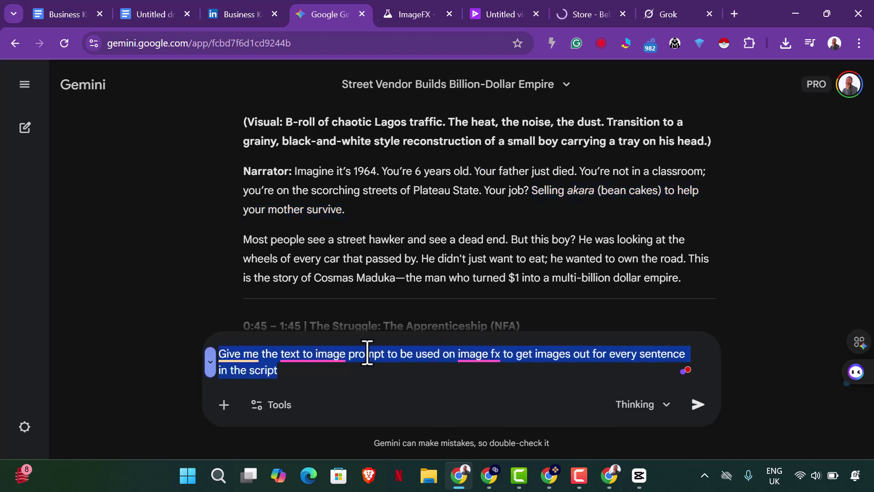
type("Give a ")
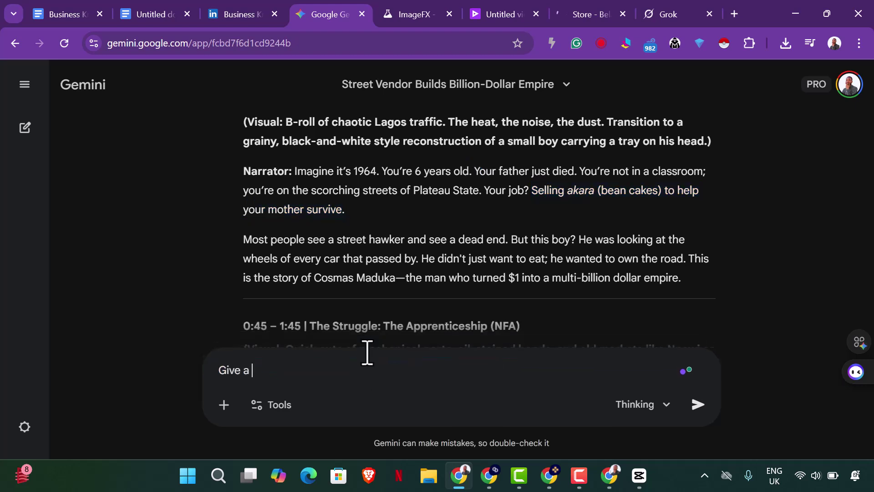
type("teed woman")
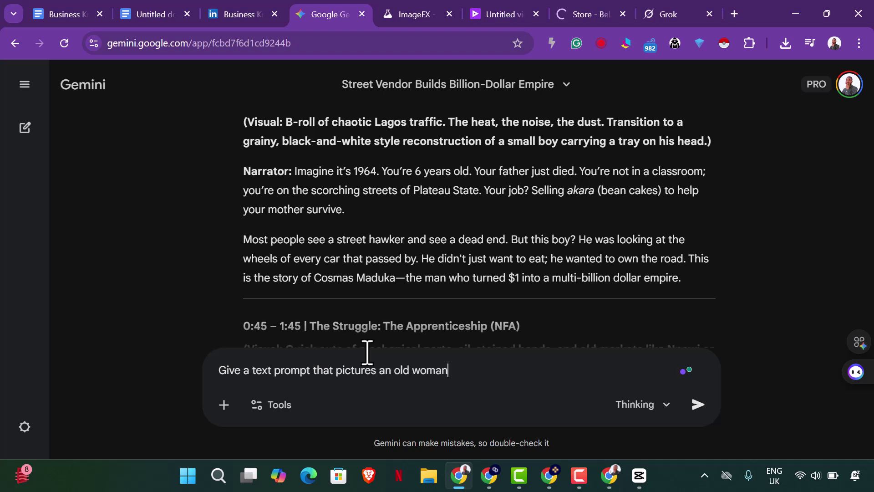
key("ctrl+v")
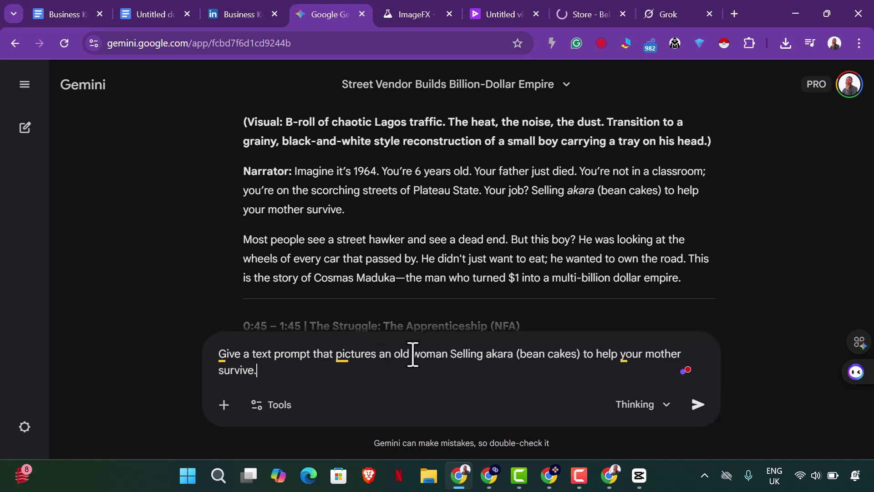
Add "African" before "woman", remove "to help your mother survive.", and change "Selling" to "frying" in the prompt
type("African")
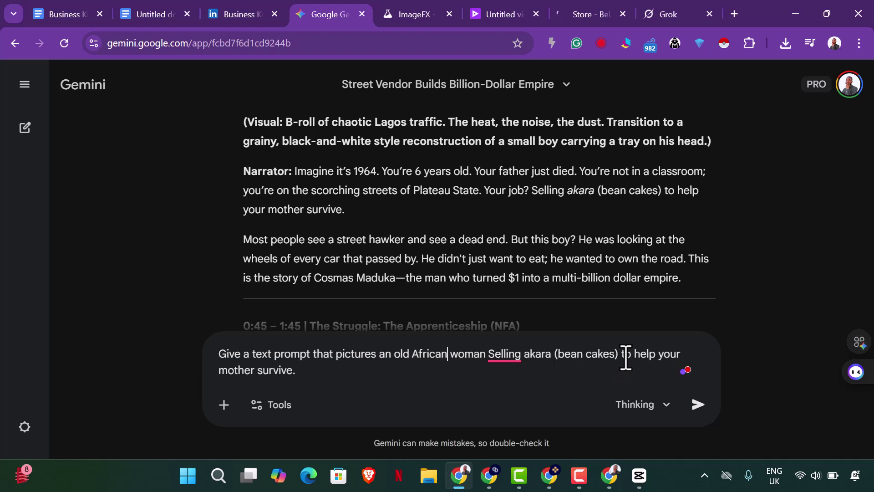
left_click_drag(626, 358, 632, 373)
key("BackSpace")
key("BackSpace")
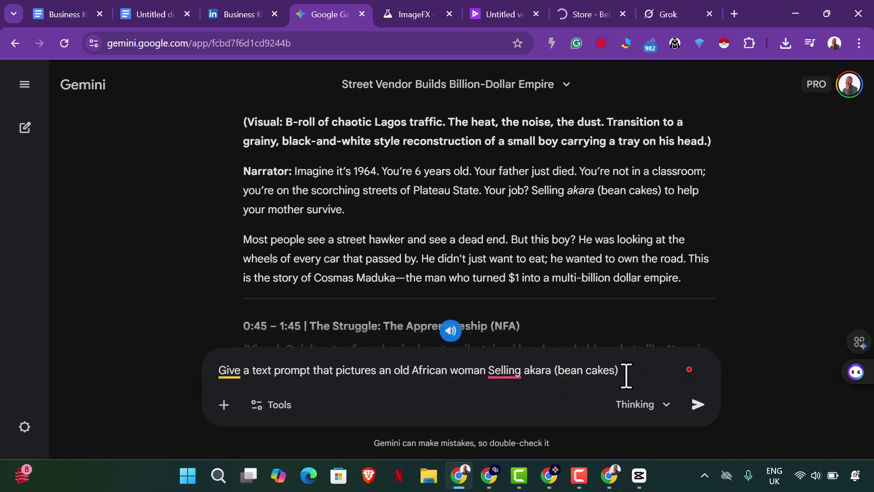
left_click(524, 380)
key("BackSpace")
key("BackSpace")
key("BackSpace")
key("BackSpace")
key("BackSpace")
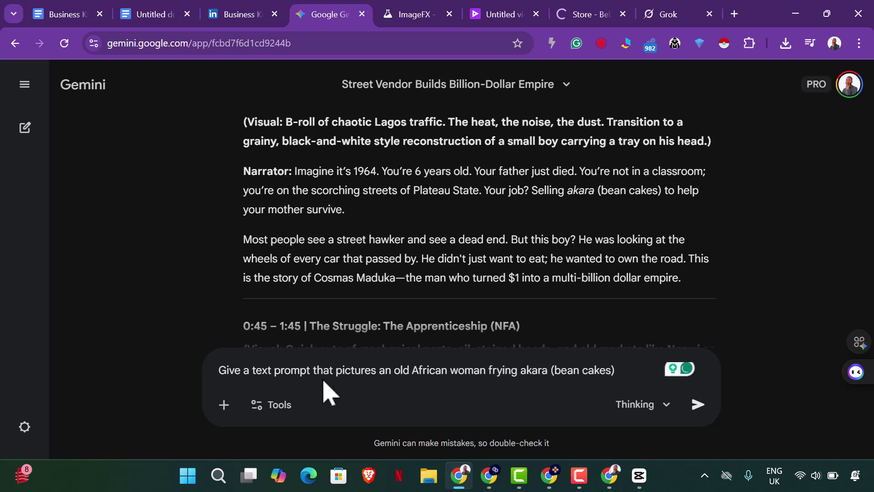
Reword "that pictures" in the prompt so it reads "that describes the scene of an old African woman frying akara (bean cakes)"
type("that d")
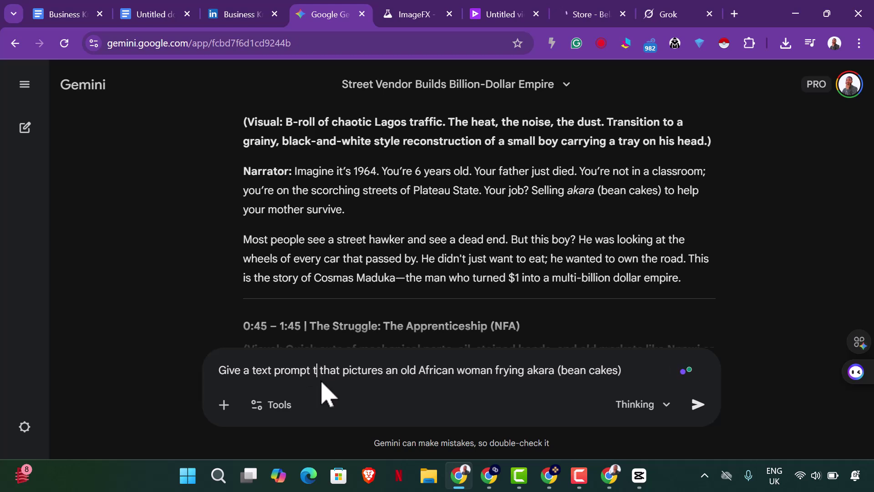
type("escribes ")
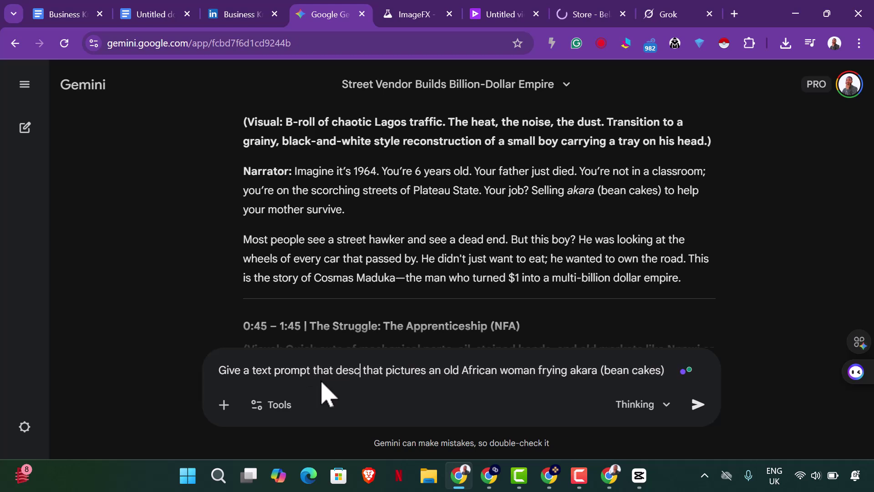
type("the sc ")
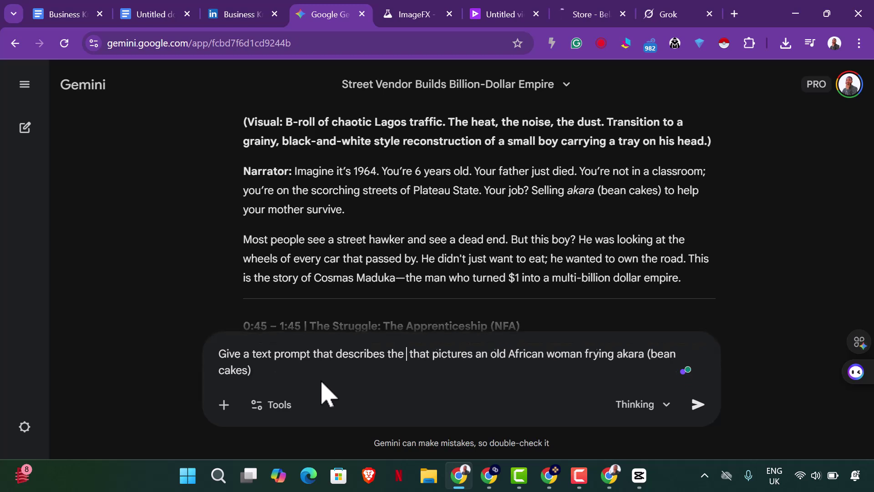
type("en")
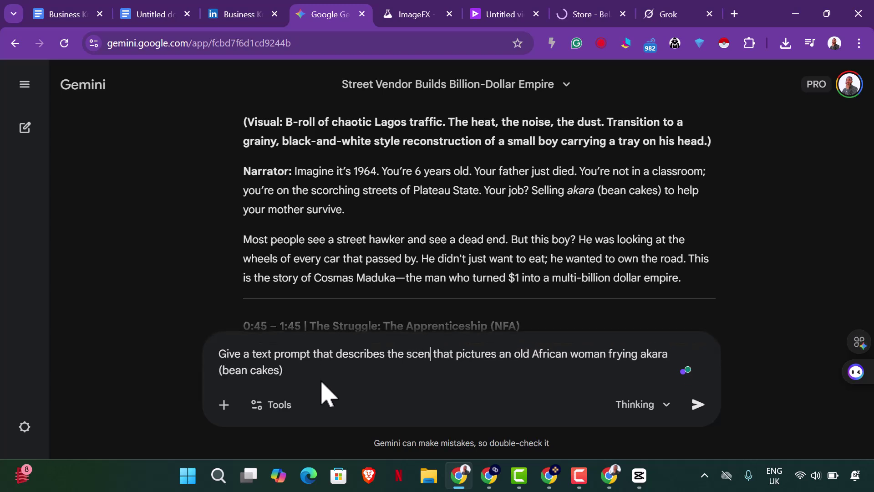
type("e")
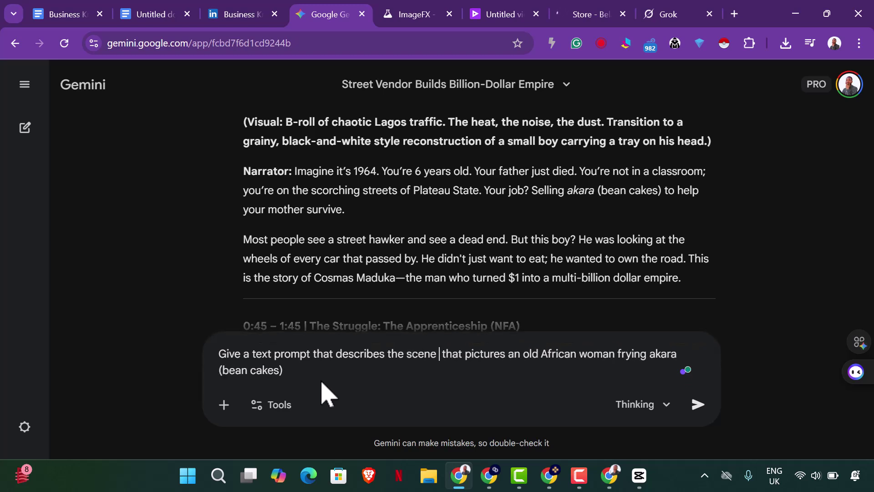
key("BackSpace")
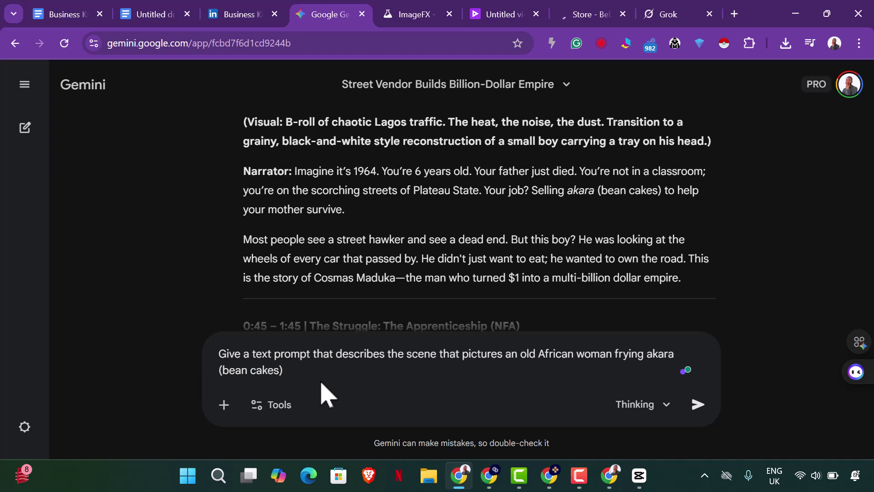
key("BackSpace")
key("BackSpace")
key("BackSpace")
key("BackSpace")
key("BackSpace")
key("BackSpace")
key("BackSpace")
key("BackSpace")
key("BackSpace")
key("BackSpace")
key("BackSpace")
key("BackSpace")
key("BackSpace")
type("of")
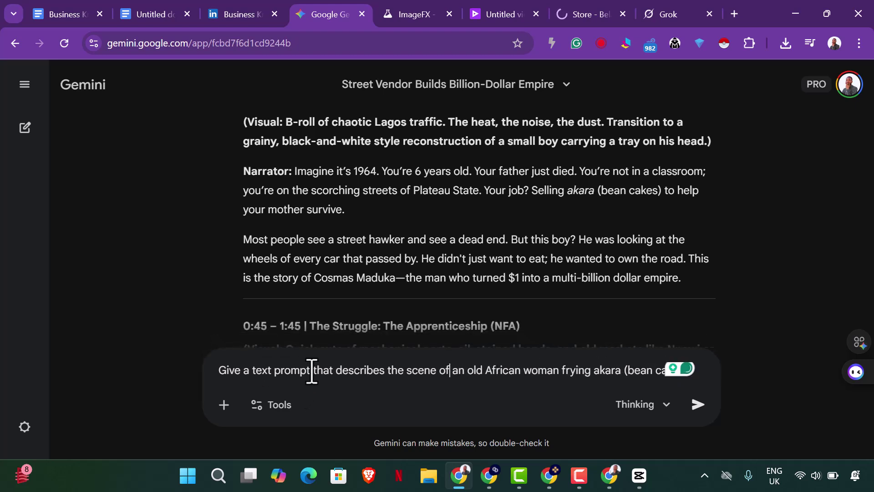
Insert "to image" after "Give a text prompt" and send the prompt to Gemini
left_click(315, 373)
type("to image")
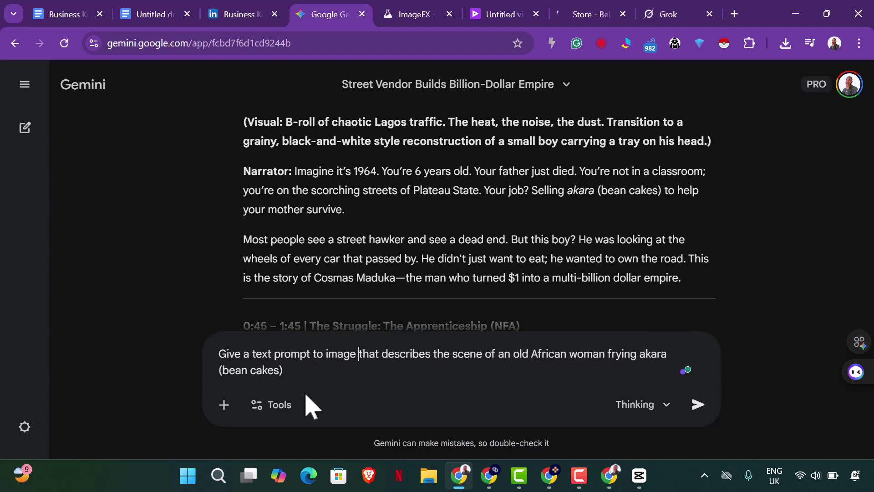
key("Return")
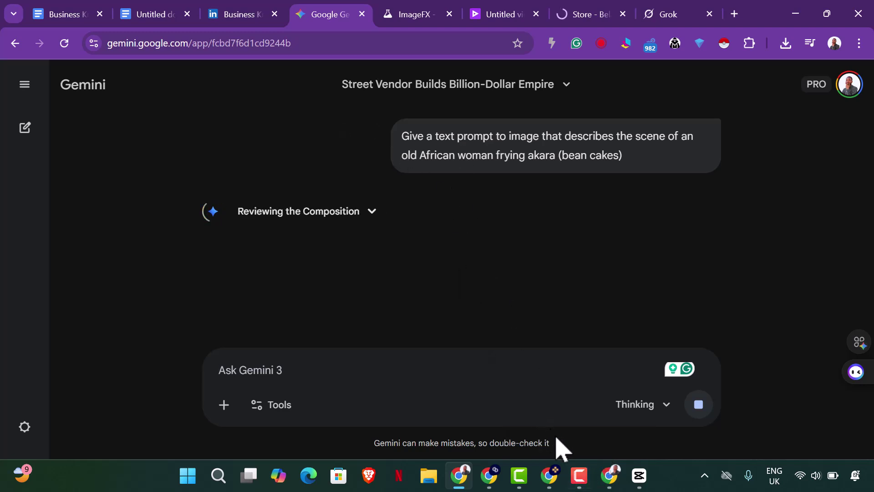
Download the generated image of the woman frying akara at full size
left_click(579, 475)
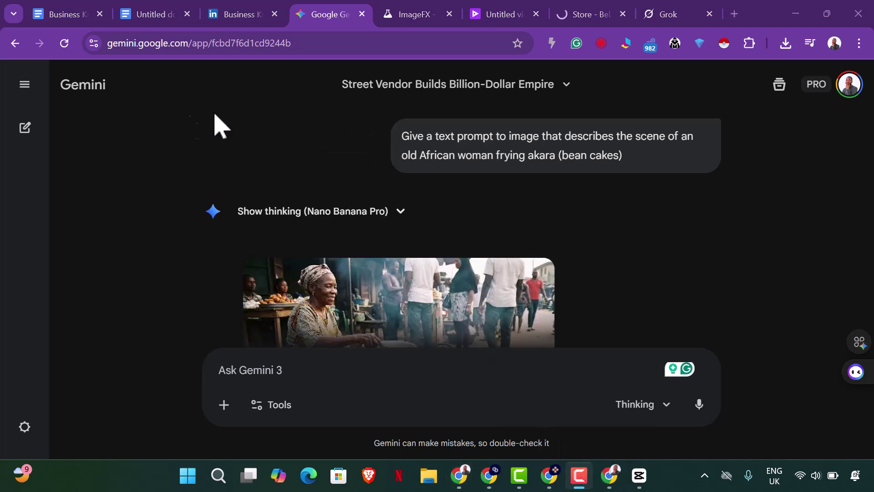
scroll(367, 234, "down", 3)
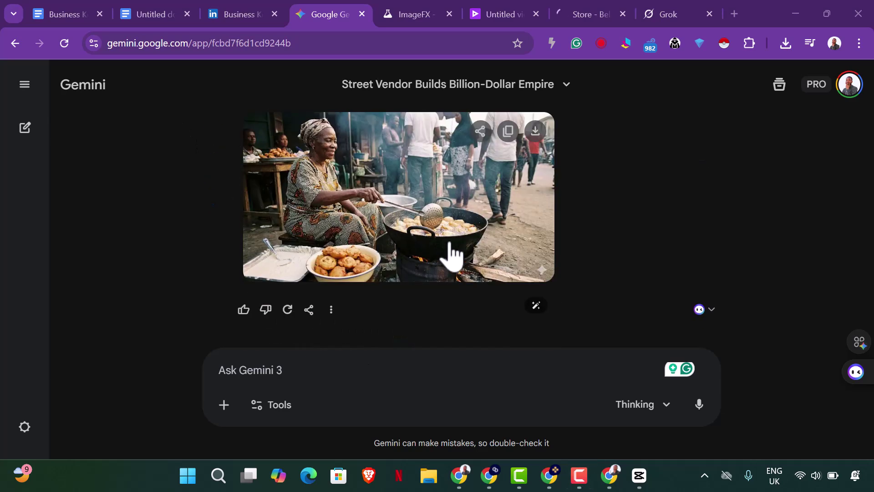
left_click(536, 133)
left_click(537, 132)
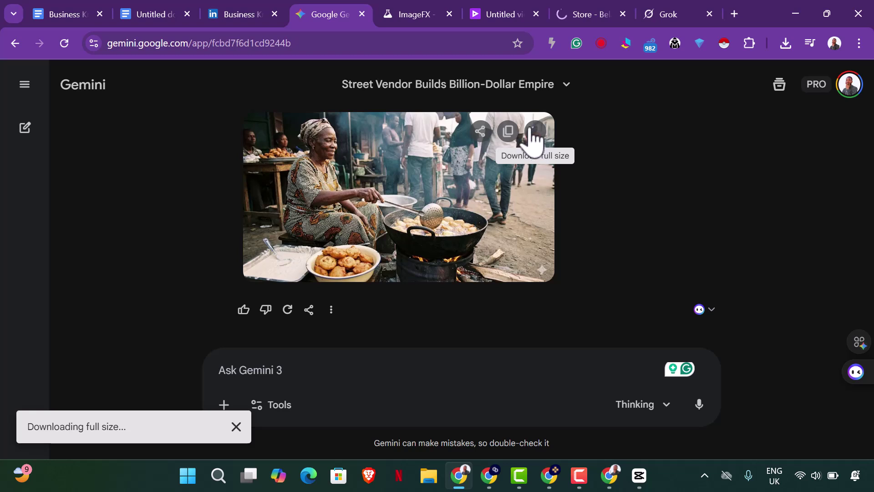
scroll(534, 143, "up", 2)
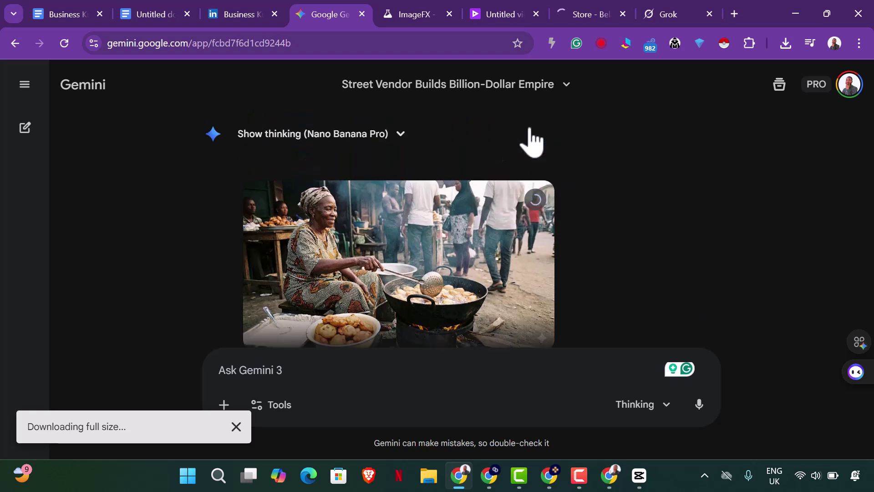
Switch to the Google Vids project, clear the Veo prompt, and replace the street image ingredient with the downloaded akara image
left_click(498, 23)
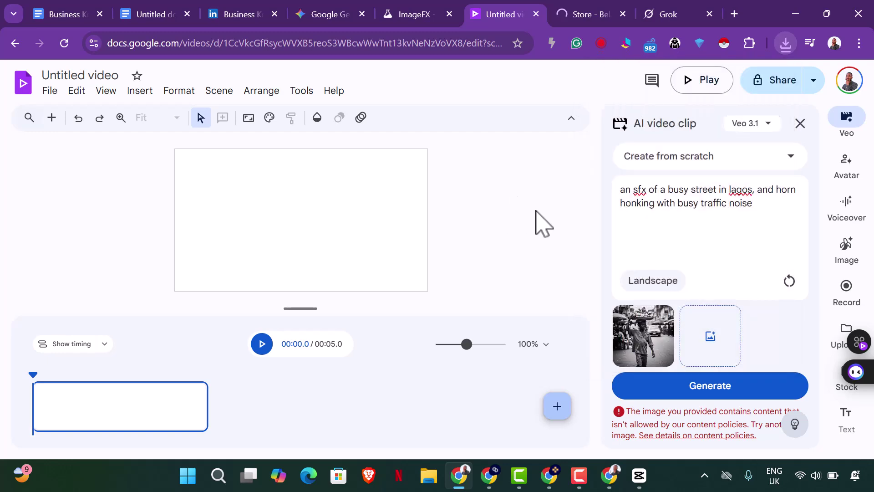
left_click_drag(775, 207, 589, 179)
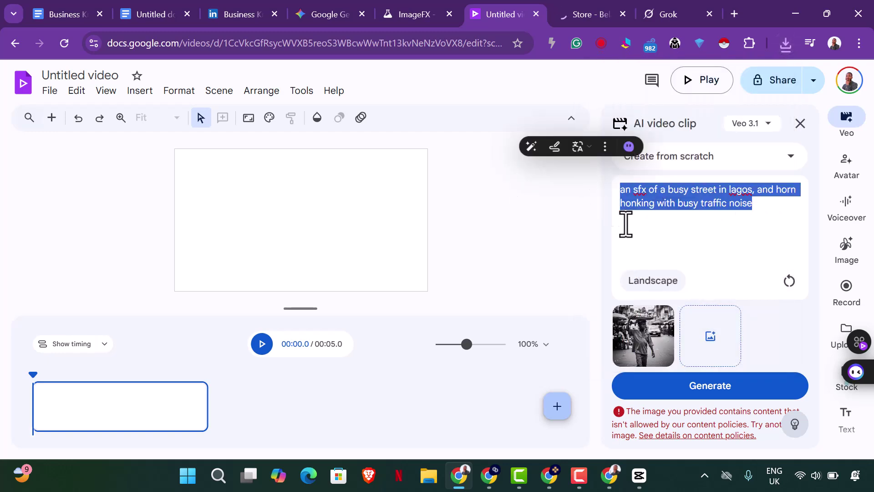
key("BackSpace")
left_click(667, 328)
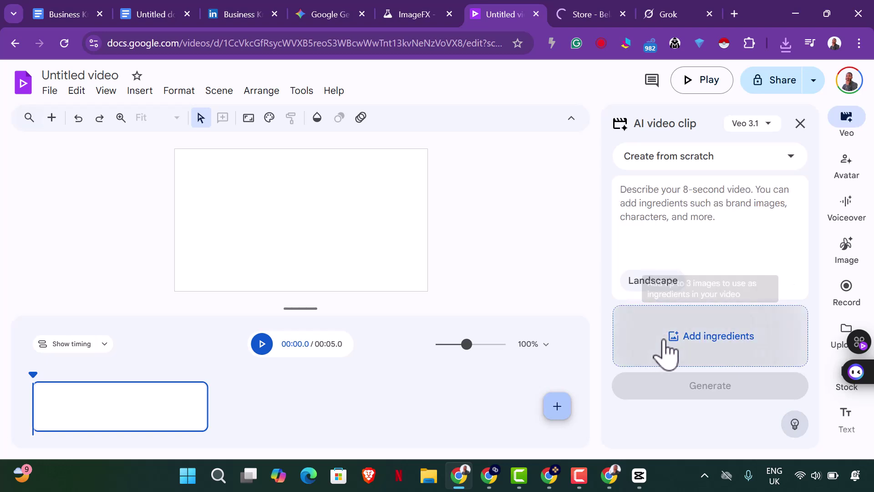
left_click(655, 350)
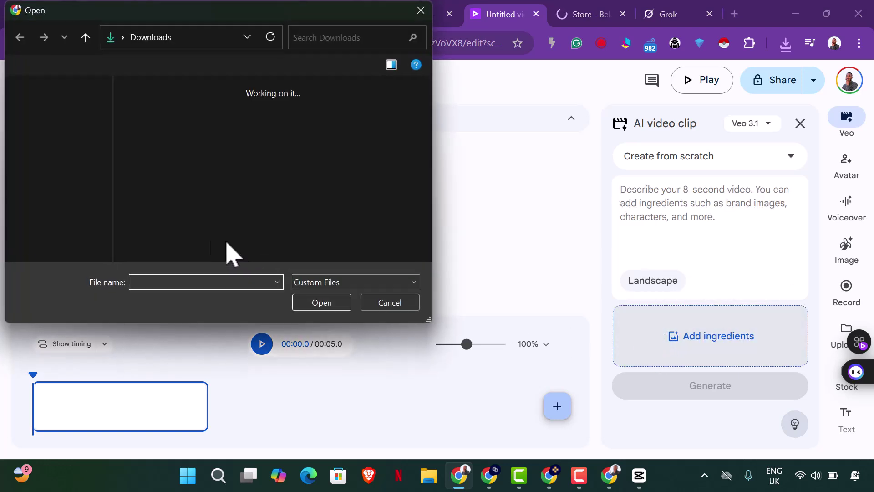
left_click(153, 164)
left_click(321, 304)
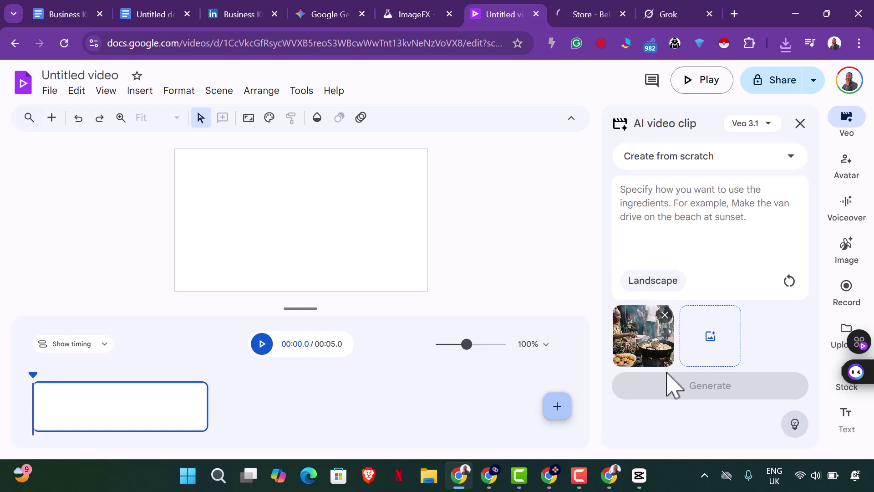
Enter the Veo prompt "give a visual for this without audios, but sfx" and generate the video clip
left_click(649, 217)
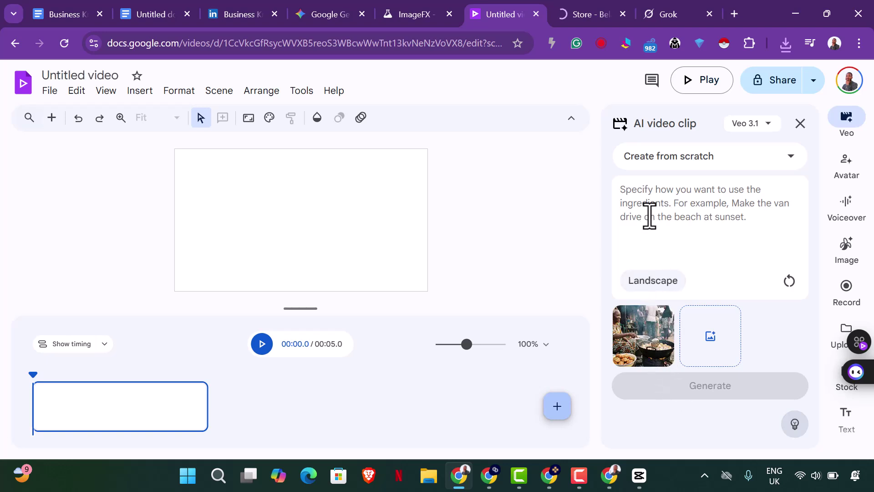
type("g")
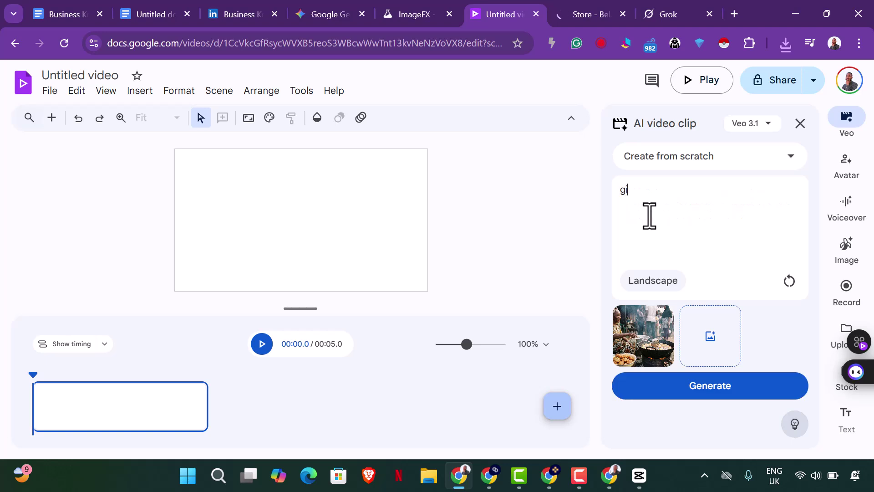
key("BackSpace")
type("g")
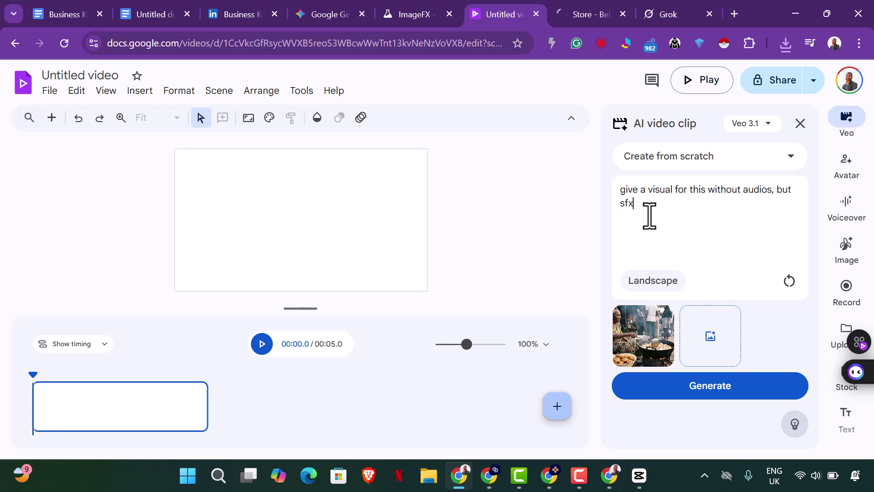
left_click(730, 392)
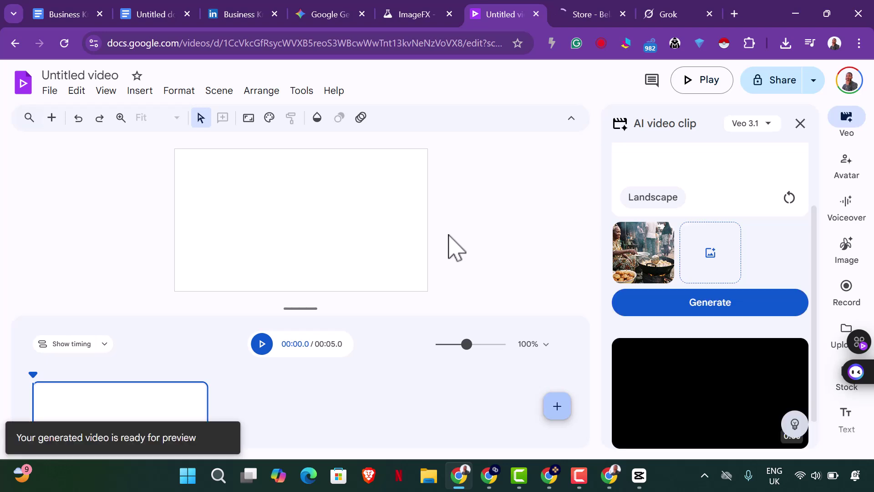
Insert the generated akara clip into the scene and download the video as an MP4
scroll(729, 372, "down", 1)
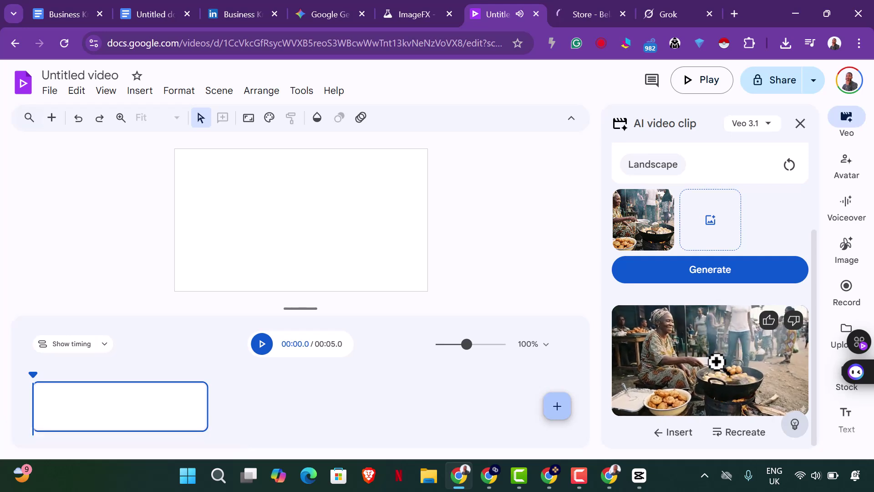
left_click(675, 432)
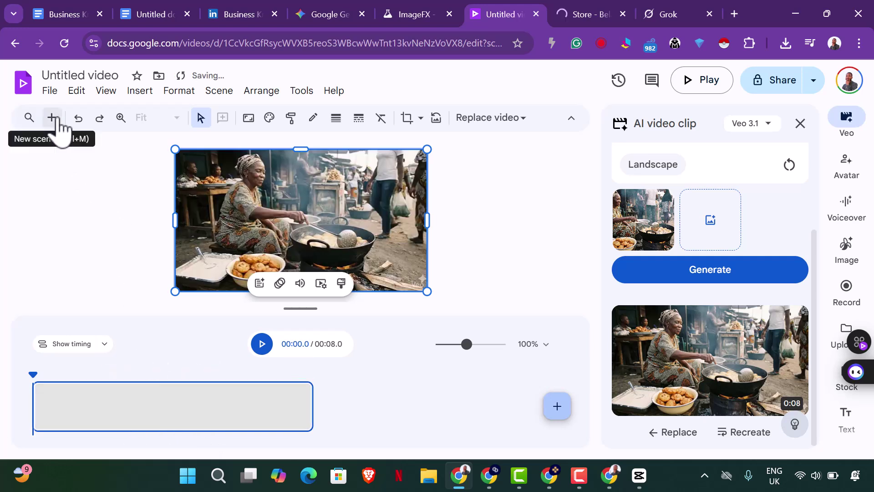
left_click(50, 91)
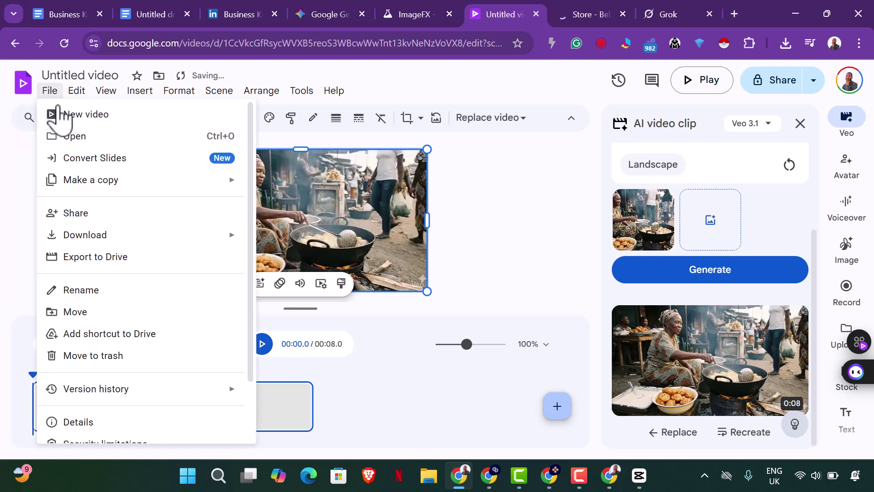
mouse_move(224, 243)
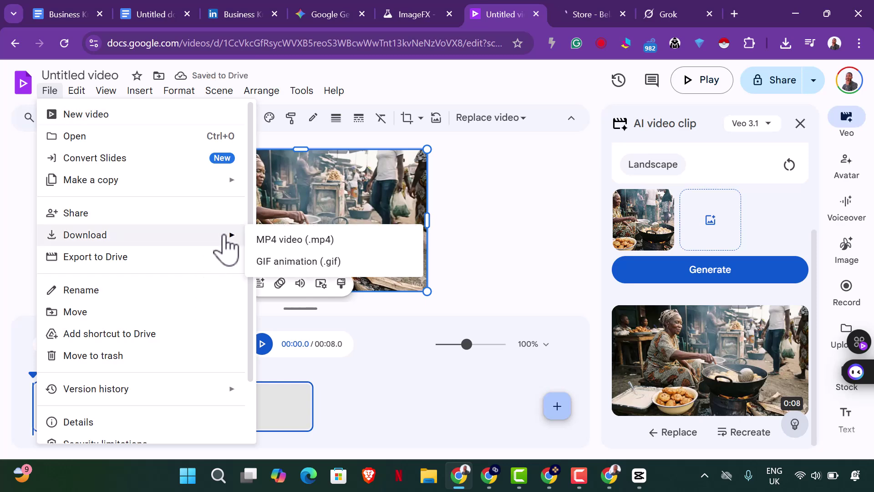
left_click(277, 243)
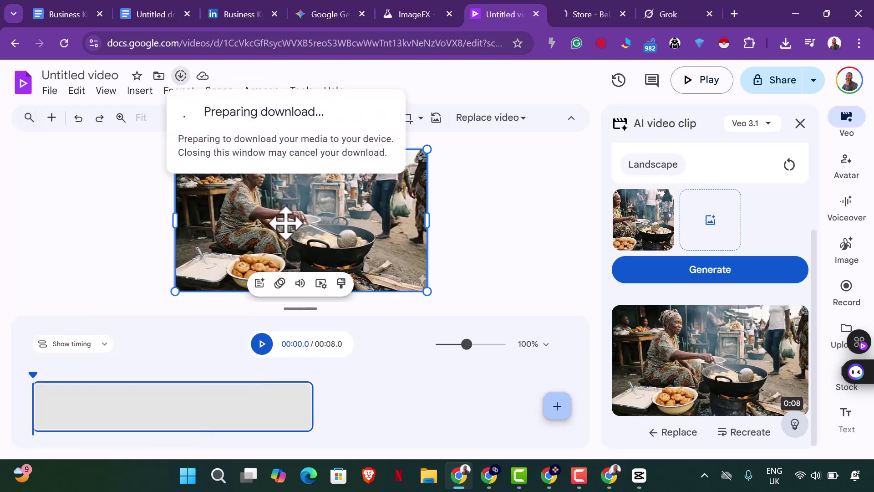
Switch to CapCut and play the narration beyond the last street clip to find where the next sentence ends
left_click(639, 475)
left_click_drag(481, 292, 261, 296)
left_click(460, 239)
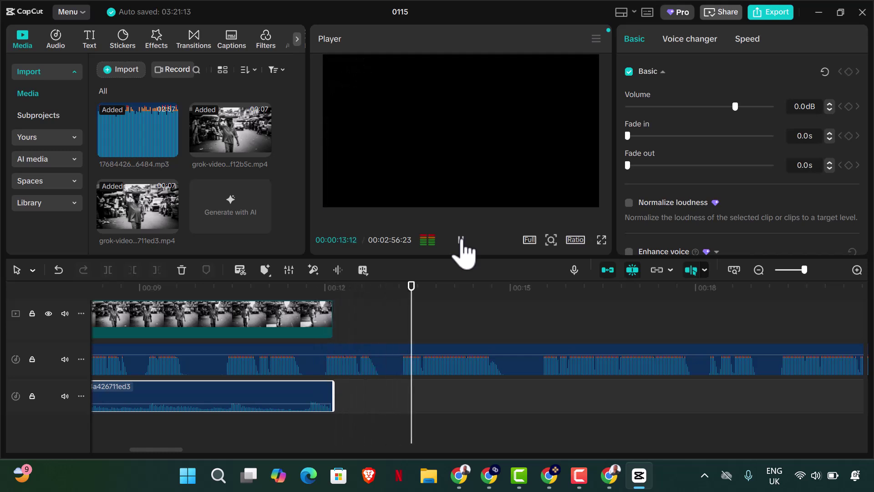
left_click(461, 240)
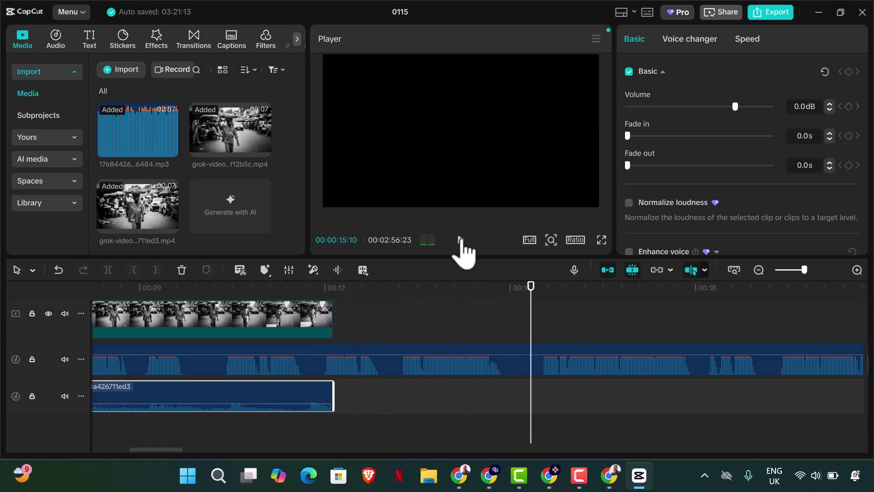
left_click(548, 369)
key("s")
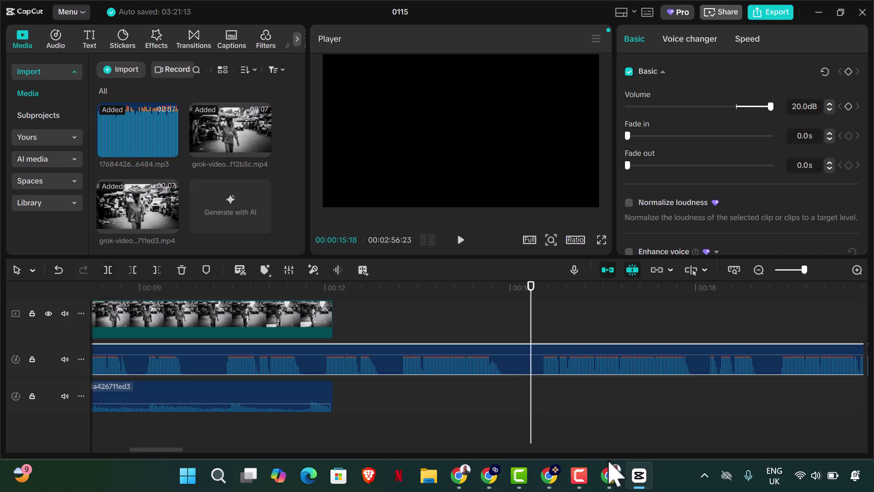
Check the download in Google Vids, and import the downloaded Untitled video into the CapCut project
left_click(610, 476)
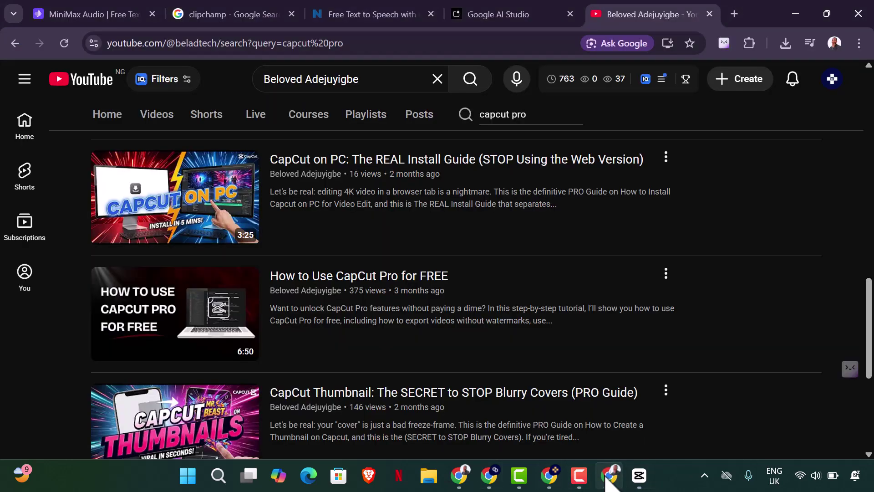
left_click(460, 476)
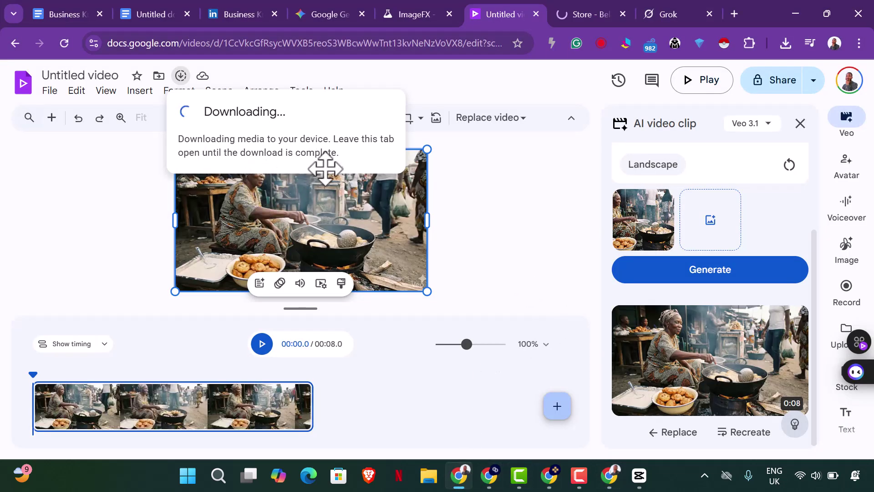
left_click(639, 476)
left_click(119, 71)
left_click(147, 125)
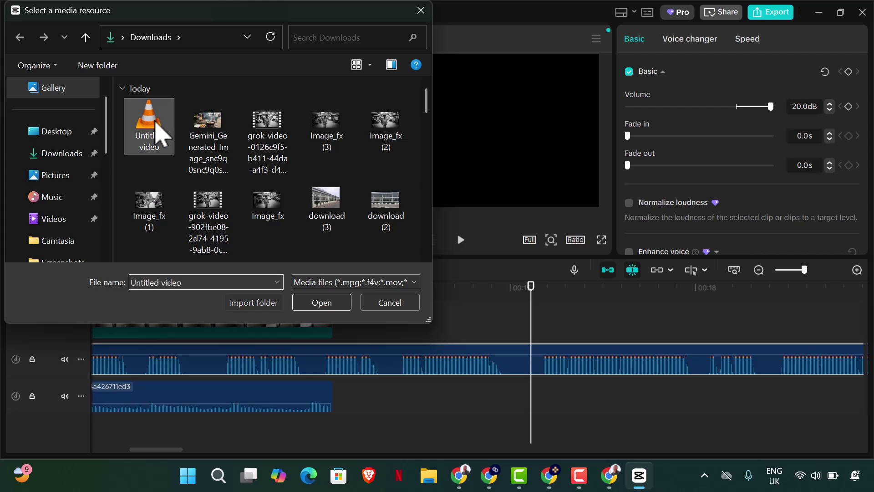
left_click(321, 304)
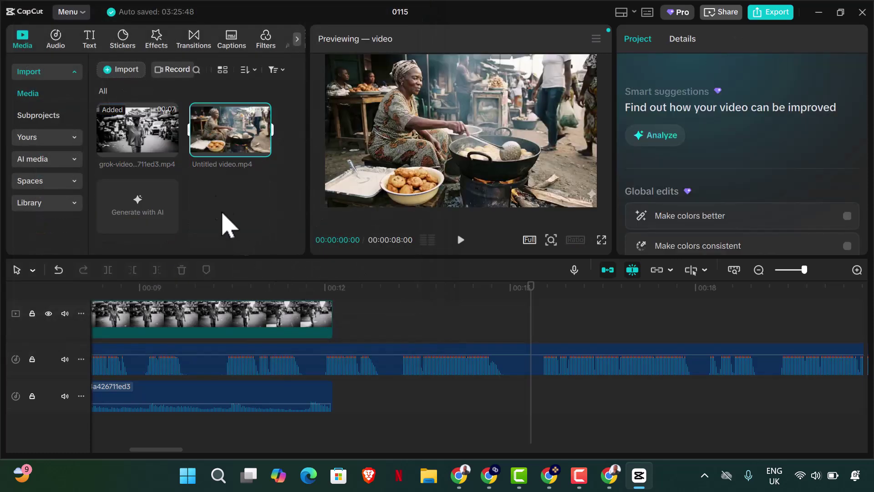
Place Untitled video.mp4 directly after the last street clip, scaled to 116% with its Y position at -90
left_click_drag(221, 146, 348, 321)
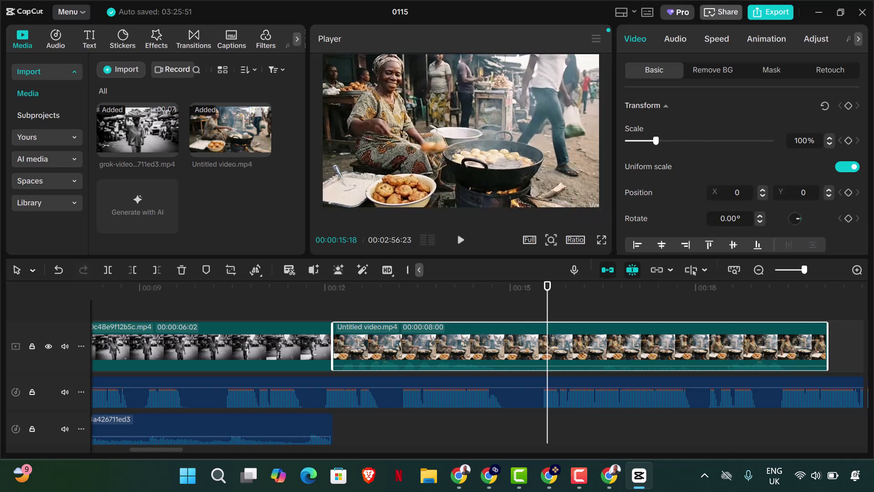
scroll(536, 166, "up", 4)
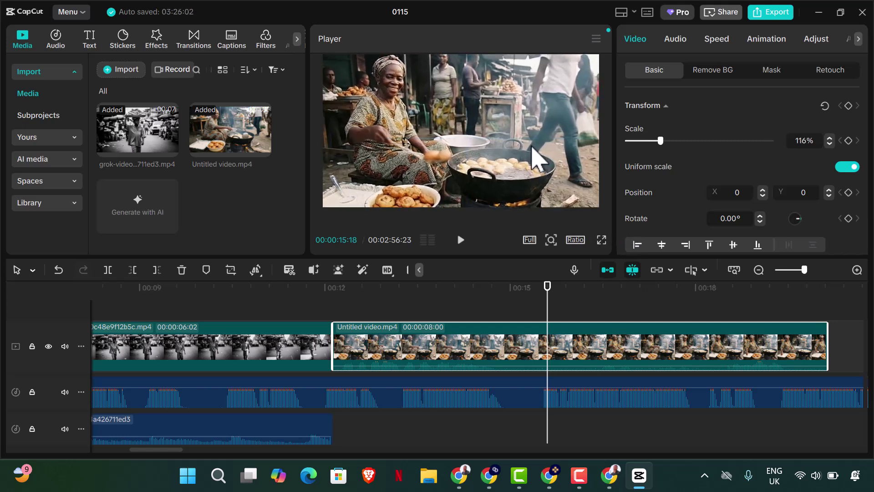
left_click_drag(530, 145, 529, 148)
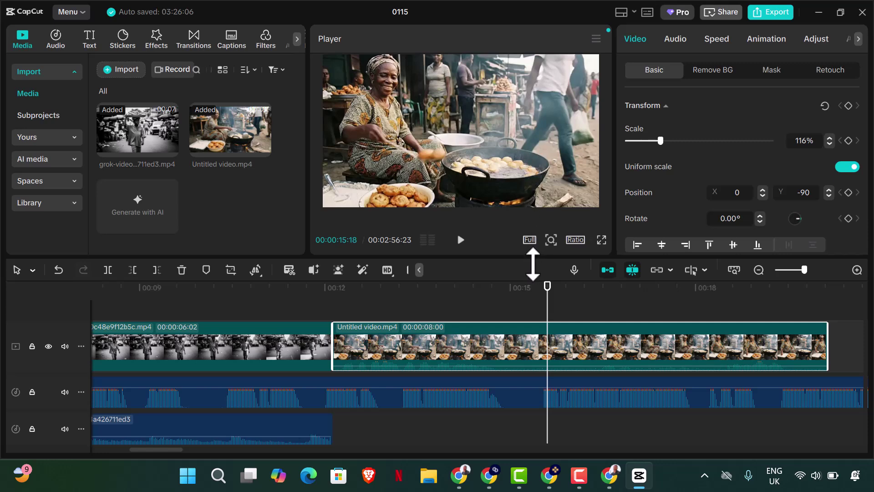
Play the transition into the akara clip and trim the clip's end at 00:00:15:08, before the next narration sentence
left_click_drag(548, 296, 251, 296)
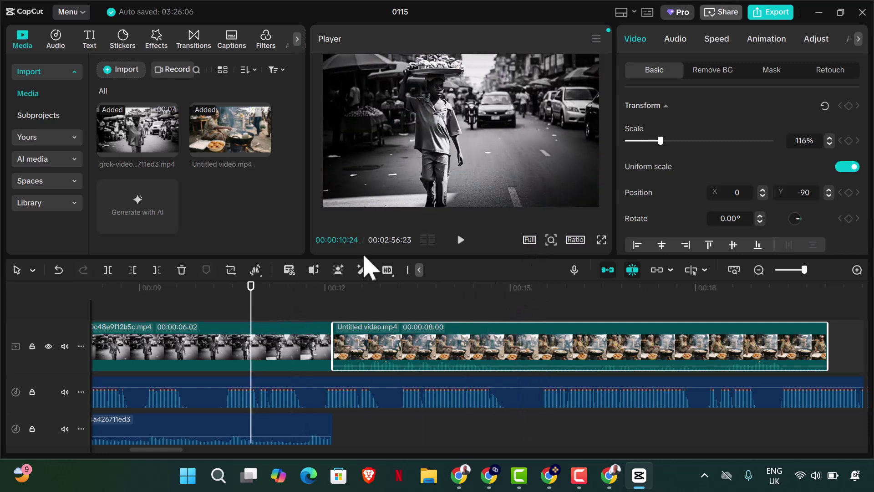
left_click(461, 240)
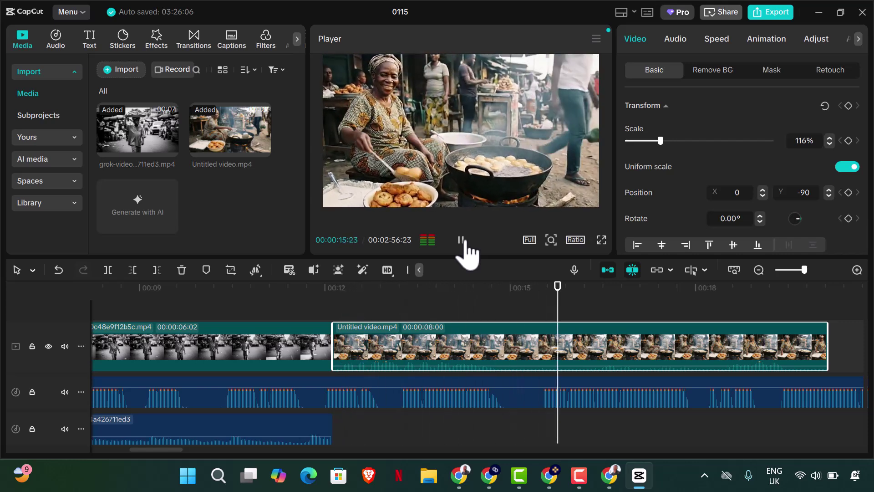
left_click(461, 240)
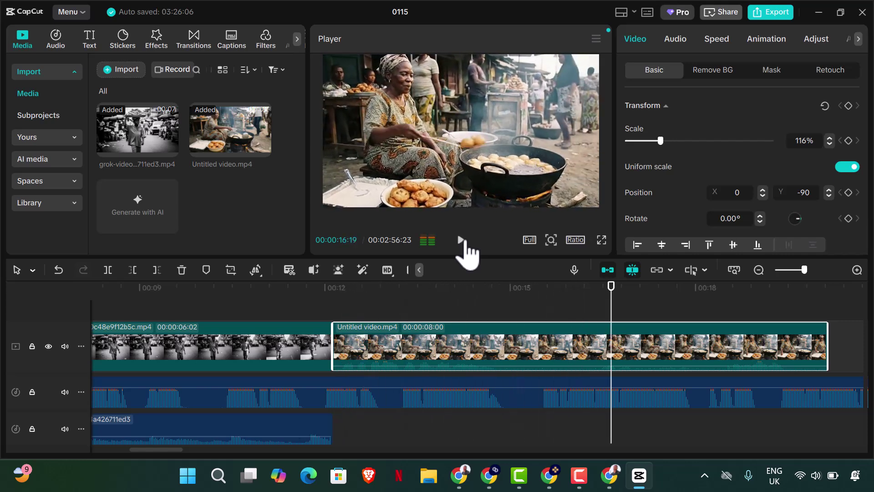
left_click(527, 363)
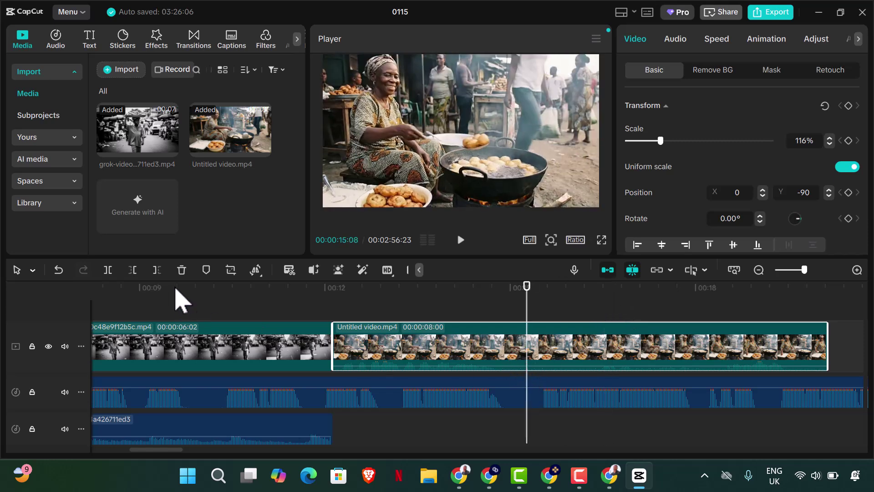
left_click(157, 271)
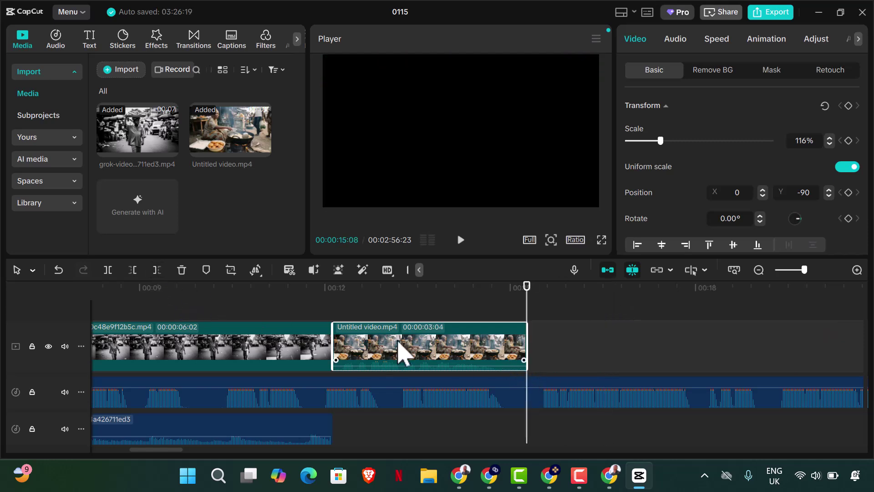
Extract the audio from the akara clip and delete the extracted track
right_click(424, 350)
mouse_move(507, 268)
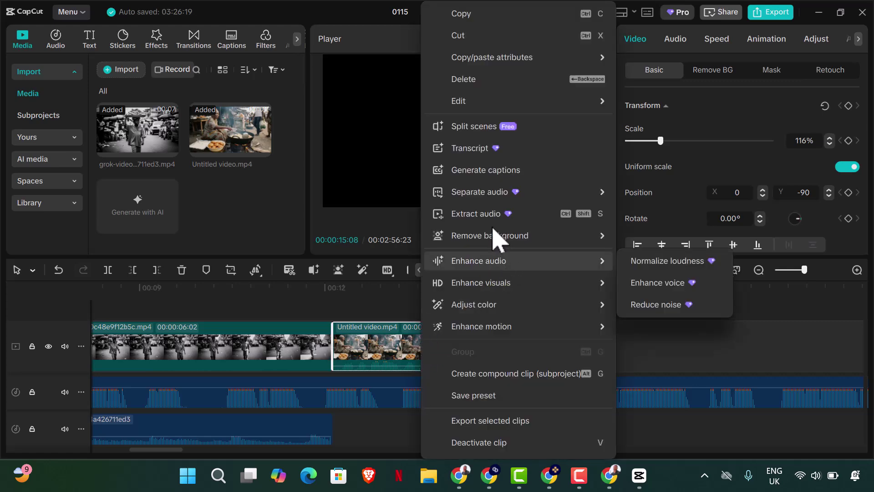
left_click(476, 215)
left_click(464, 428)
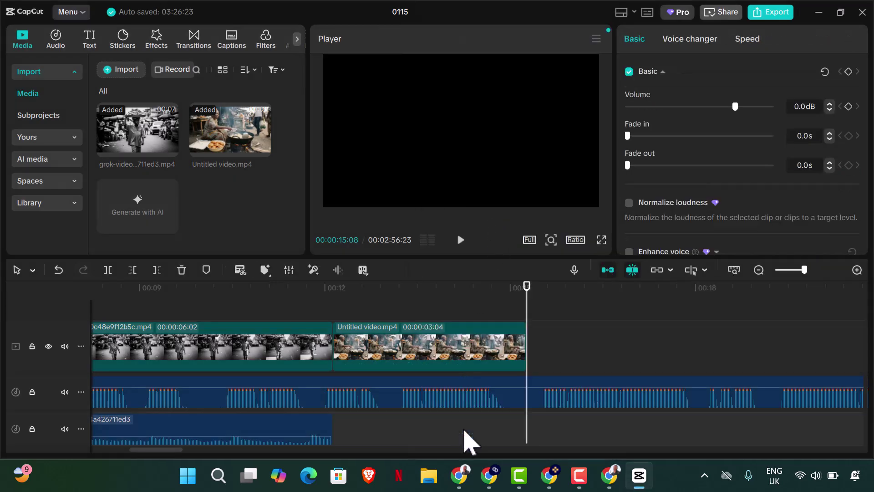
key("Delete")
Search the video effects for "Black and white" and apply the Monochrome Move effect to the akara clip
left_click_drag(525, 303, 296, 353)
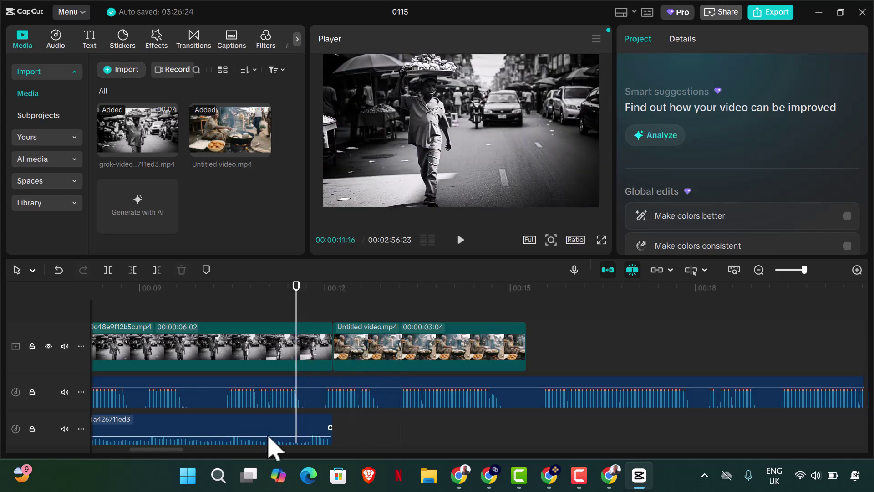
left_click(360, 353)
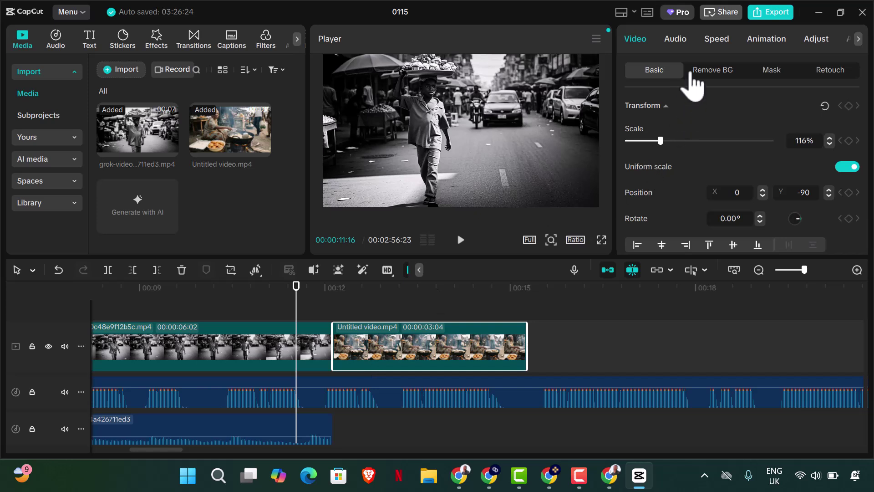
scroll(741, 170, "down", 5)
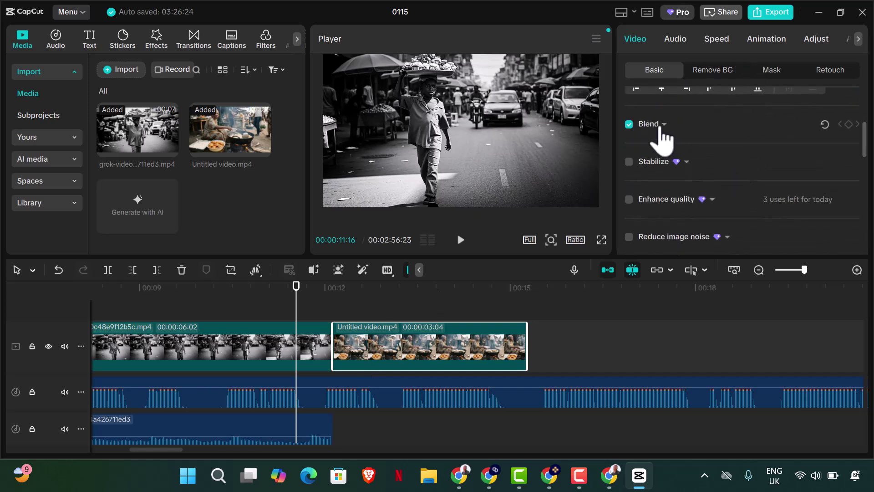
left_click(664, 132)
scroll(686, 182, "down", 1)
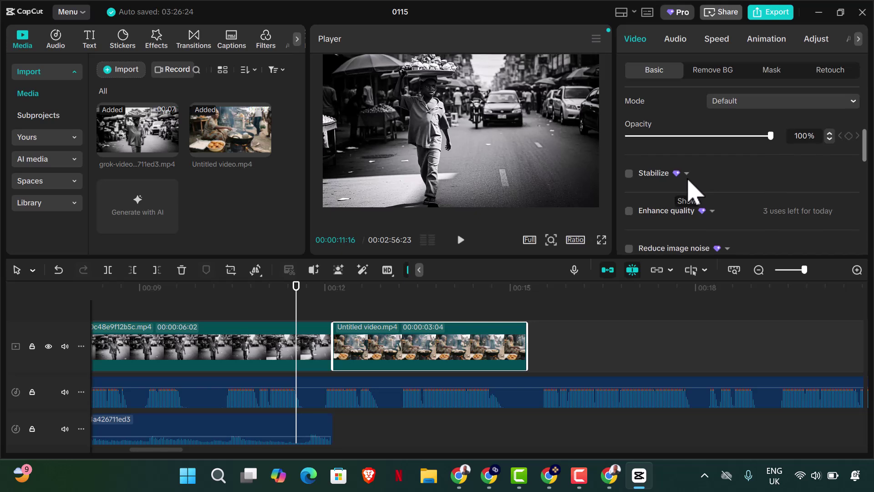
scroll(693, 194, "down", 1)
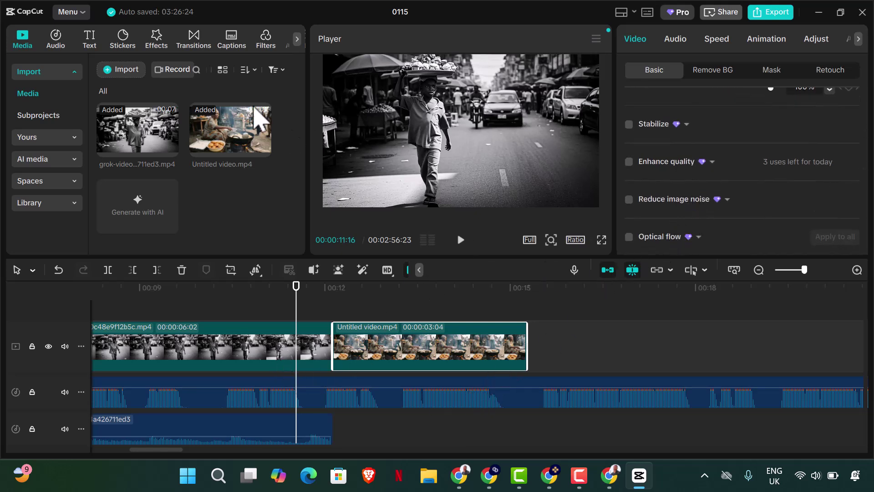
left_click(157, 54)
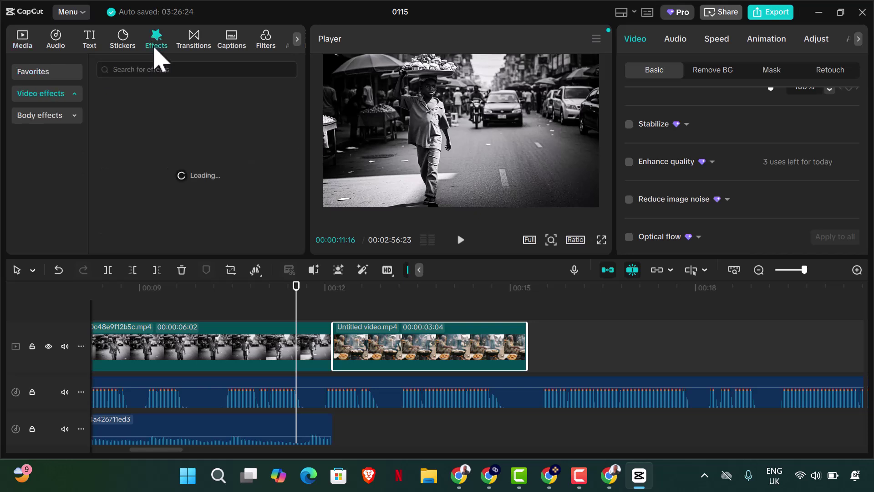
scroll(234, 146, "down", 2)
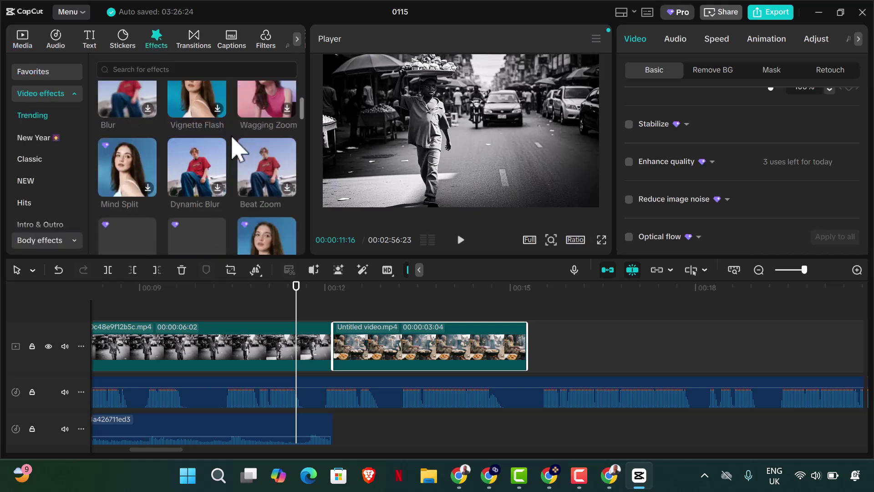
left_click(183, 70)
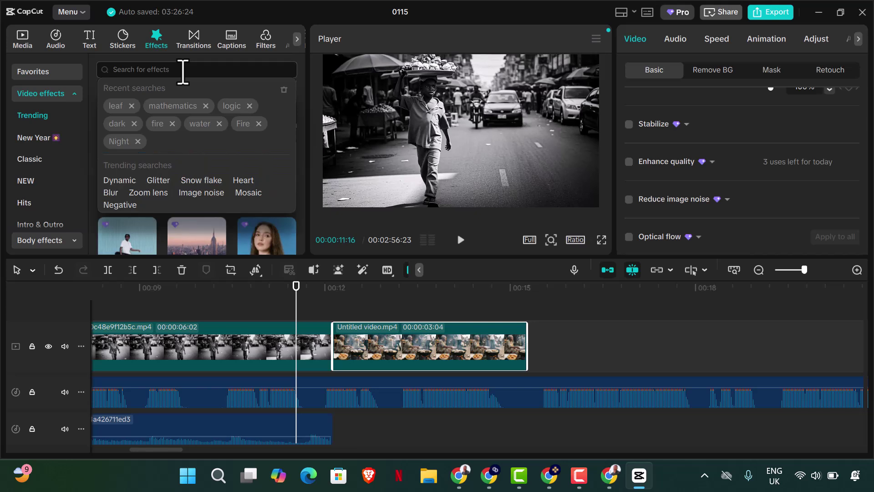
type("bla")
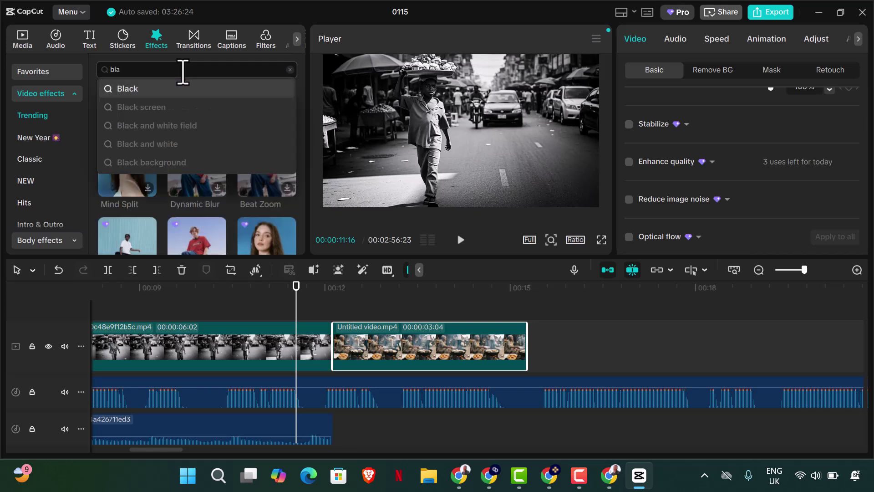
left_click(180, 144)
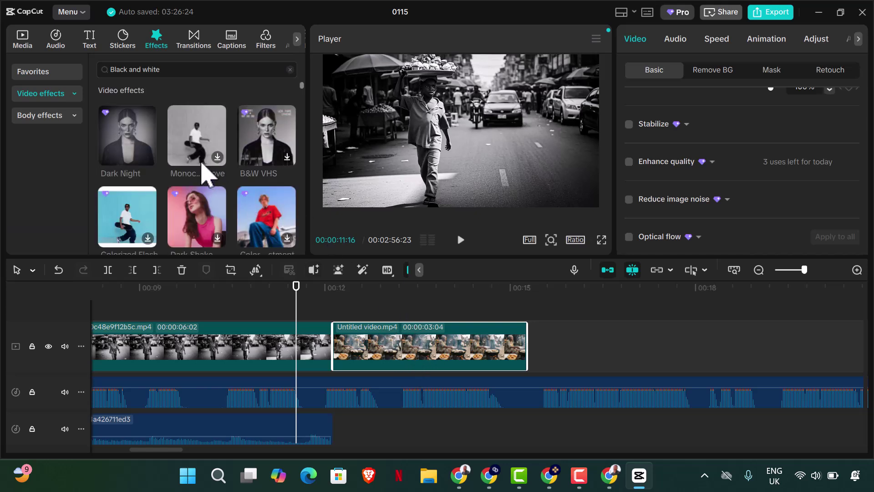
left_click_drag(200, 145, 390, 351)
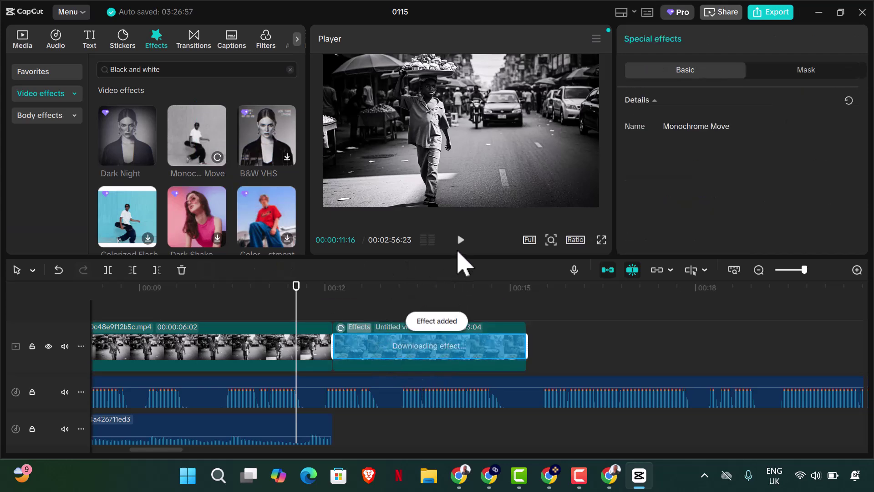
Preview the timeline into the akara clip, and return the playhead to about 00:00:10:27
left_click(460, 243)
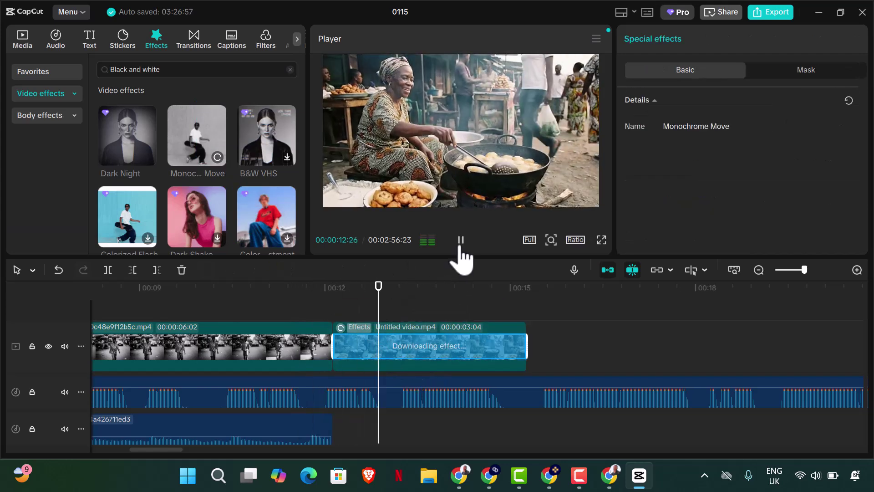
left_click(460, 244)
left_click_drag(388, 302, 265, 306)
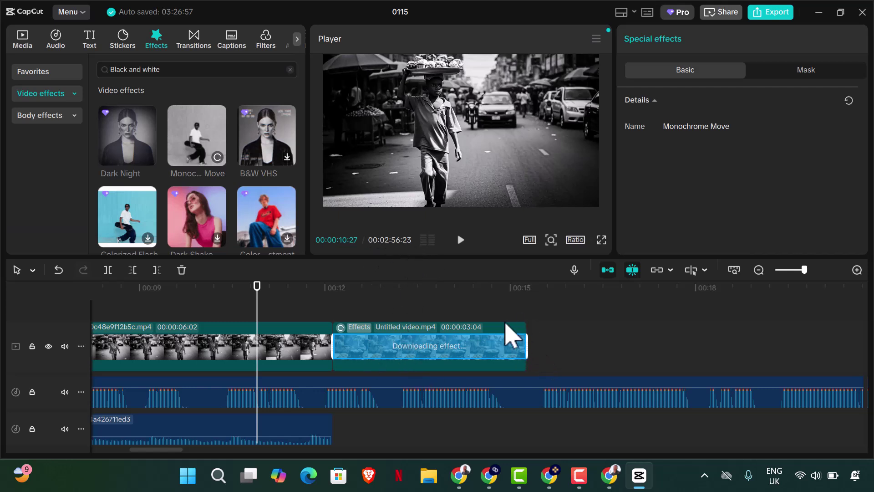
Add the Grok street-hawker clip again after the akara clip, and reapply the Monochrome Move effect to the akara clip
left_click(23, 47)
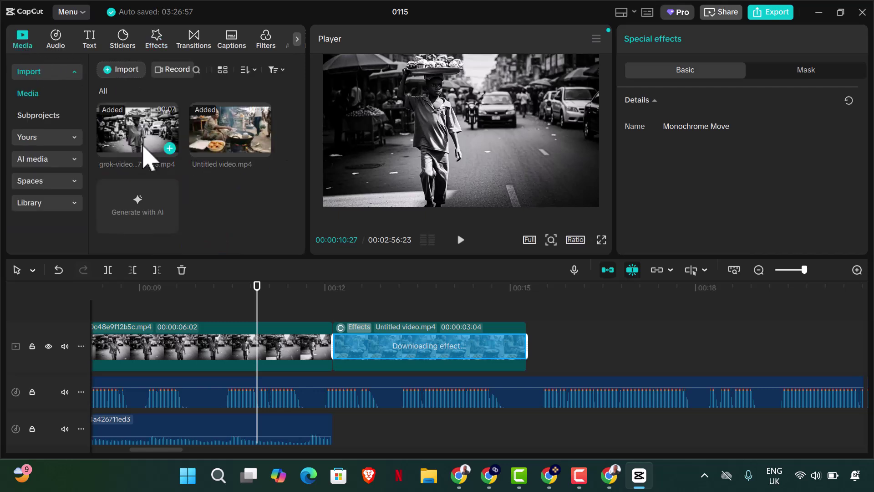
left_click_drag(195, 156, 536, 356)
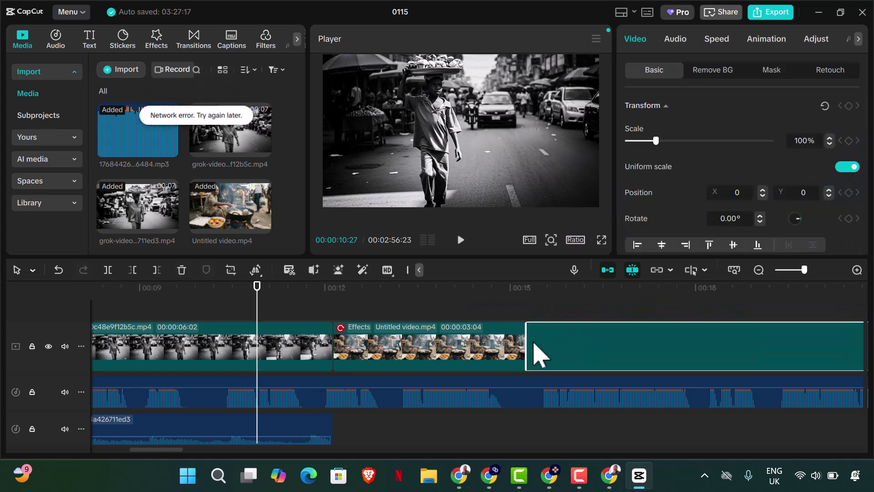
left_click(388, 337)
left_click(157, 40)
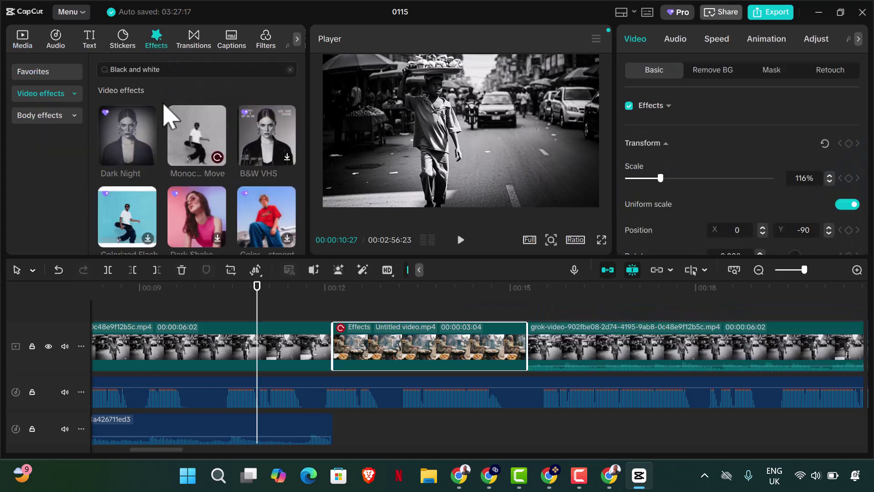
left_click(212, 150)
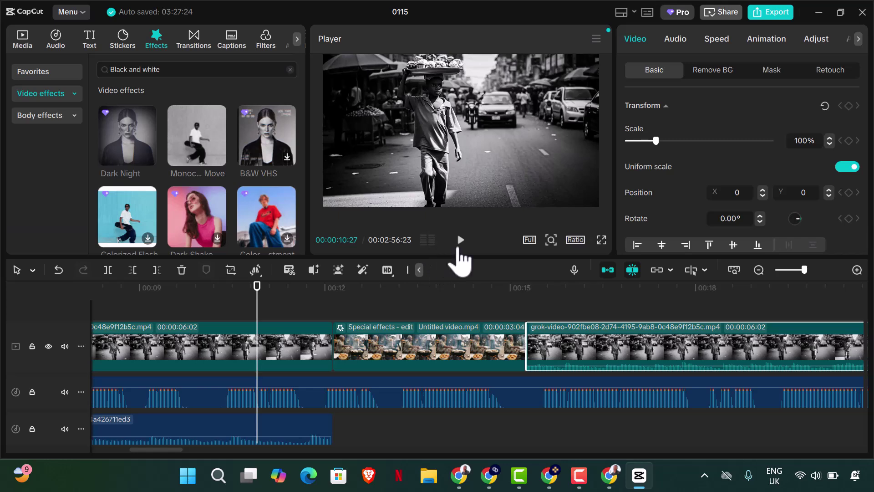
Play through the added street clip, slow it to 0.48x, and play past its new end to check it against the narration
left_click(459, 248)
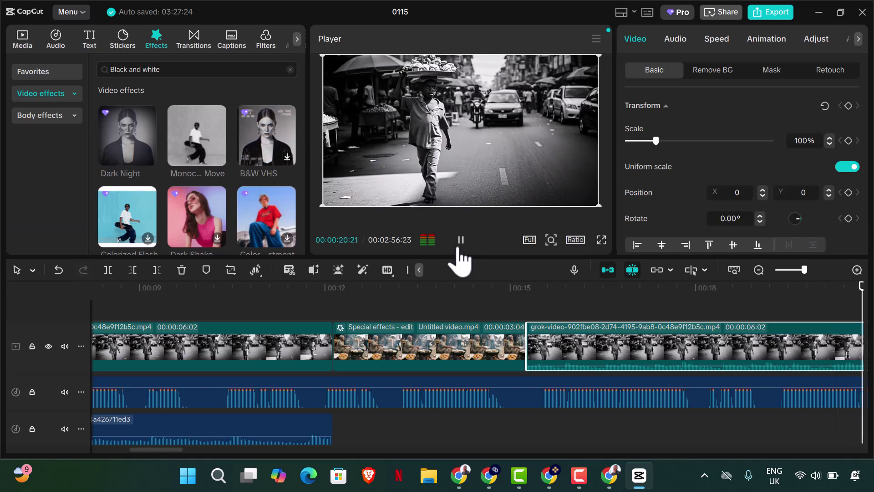
left_click(459, 249)
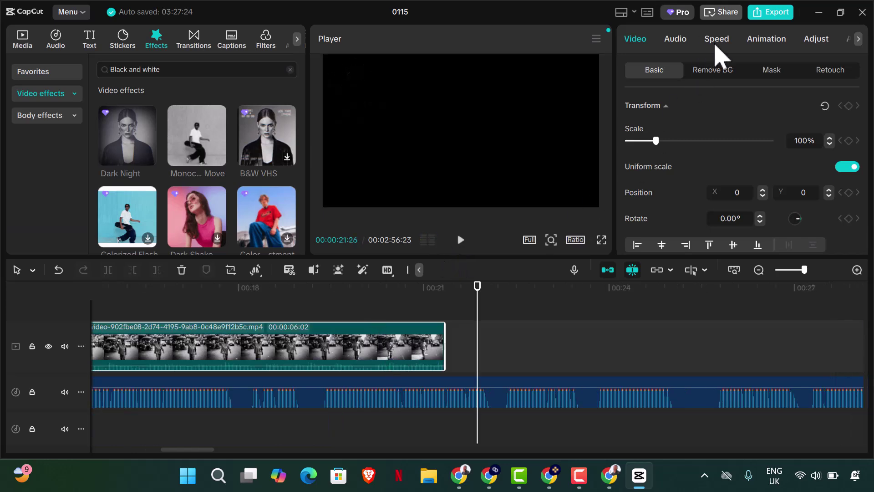
left_click(717, 42)
left_click_drag(659, 125, 640, 127)
left_click(461, 240)
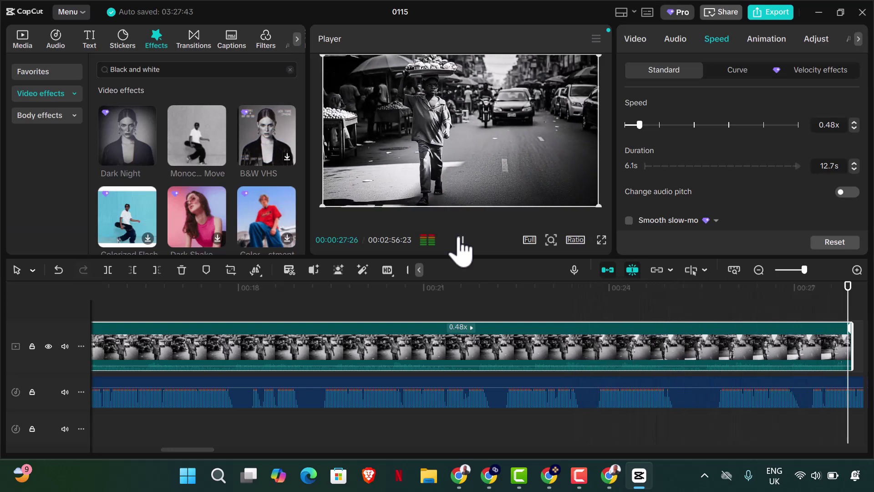
left_click(461, 242)
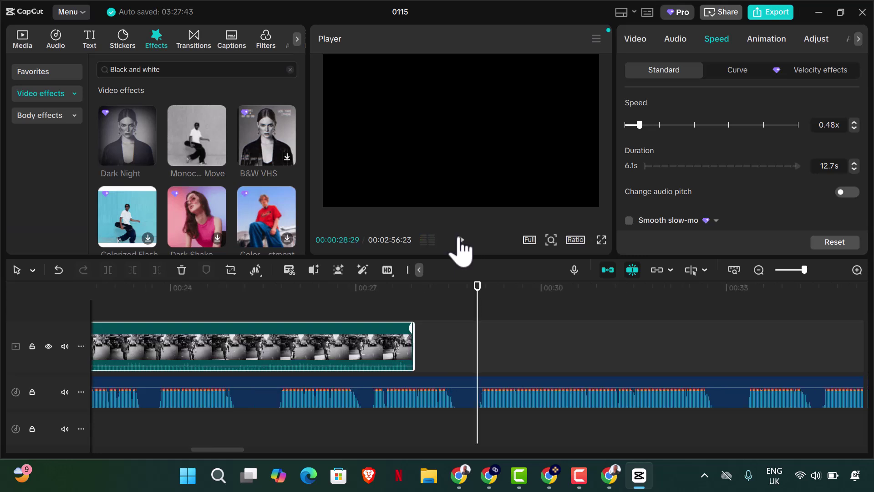
Add a text clip with the trending white-on-black smudge text effect directly after the slowed street clip
left_click(90, 47)
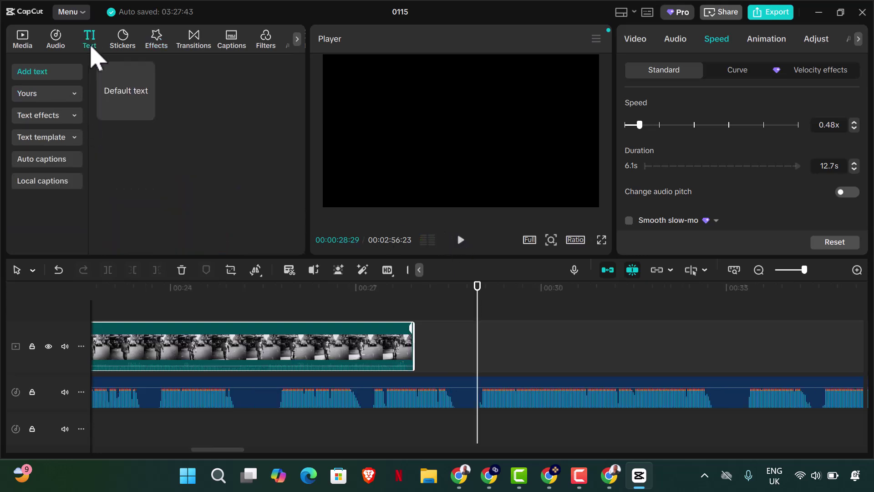
left_click(51, 125)
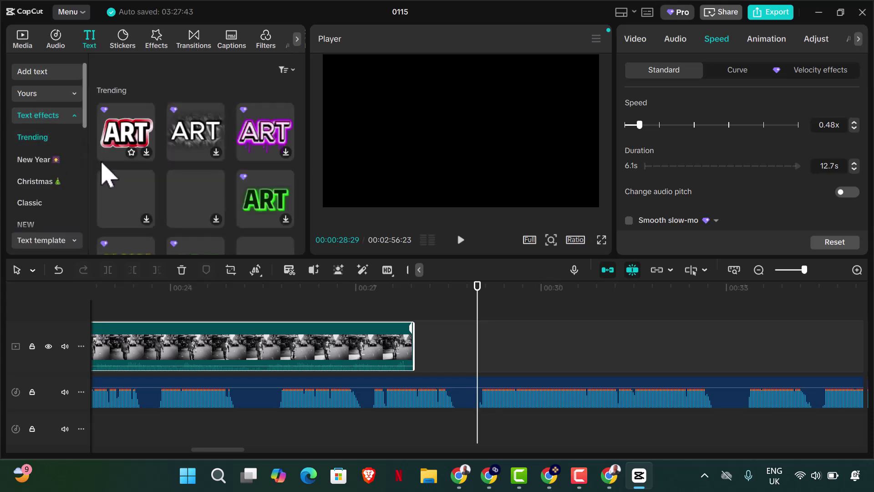
scroll(146, 191, "down", 3)
scroll(158, 168, "down", 2)
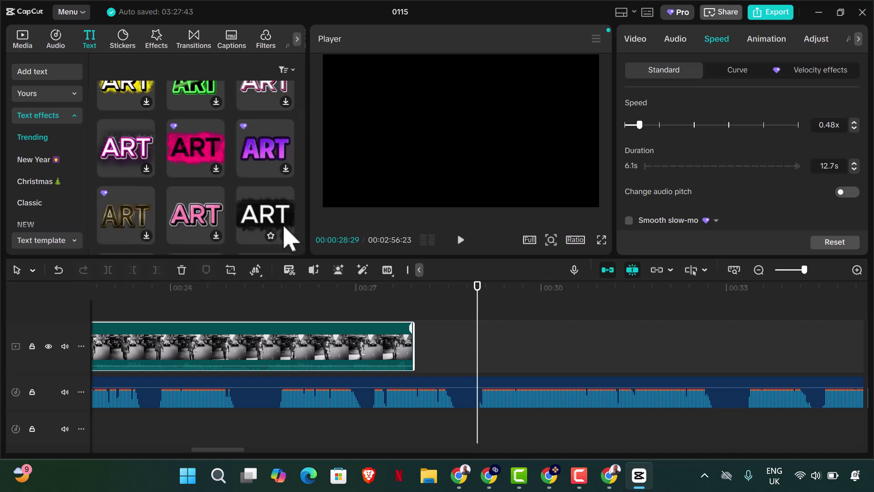
left_click_drag(274, 229, 416, 321)
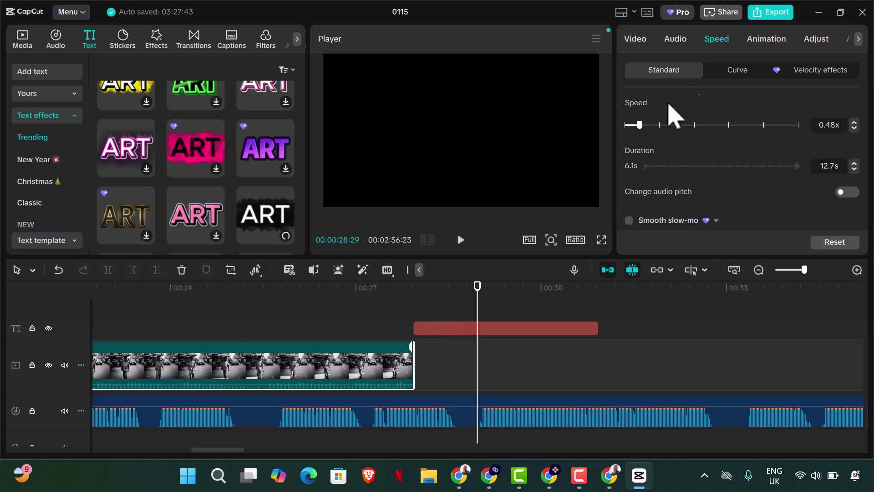
left_click(575, 328)
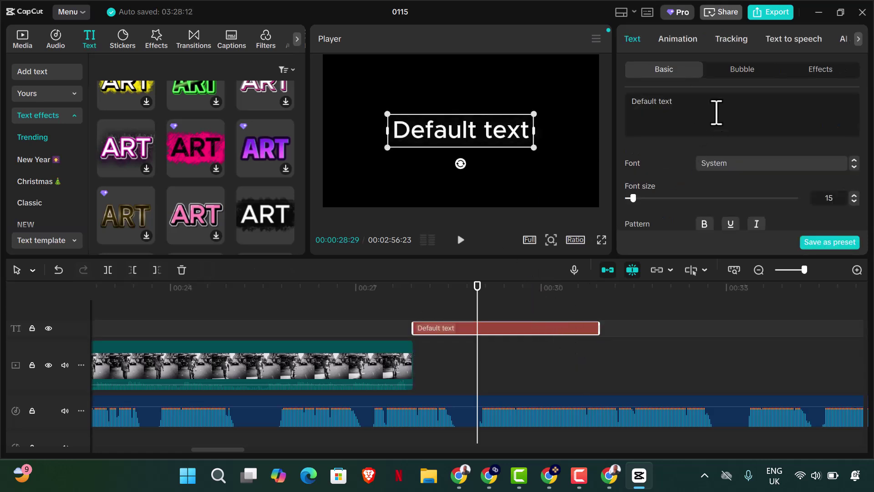
Copy "Cosmas Maduka" from the script in Google Docs and paste it over the placeholder of the CapCut title
left_click(631, 102)
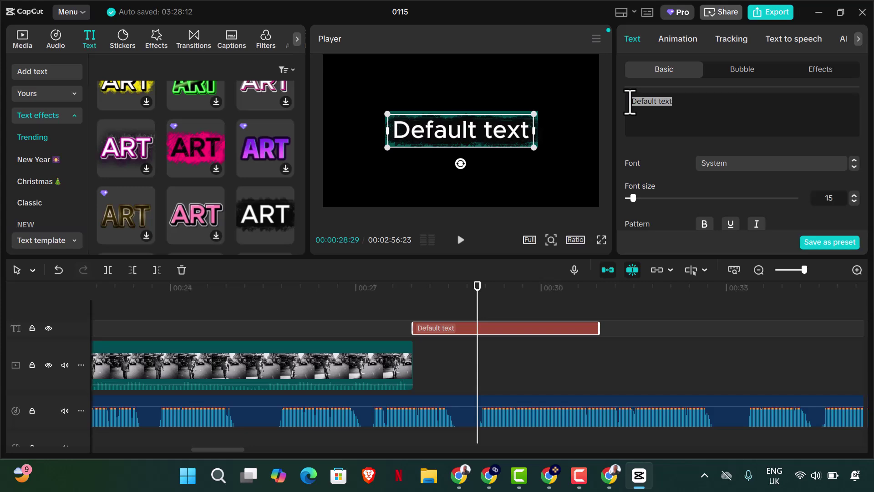
left_click(459, 475)
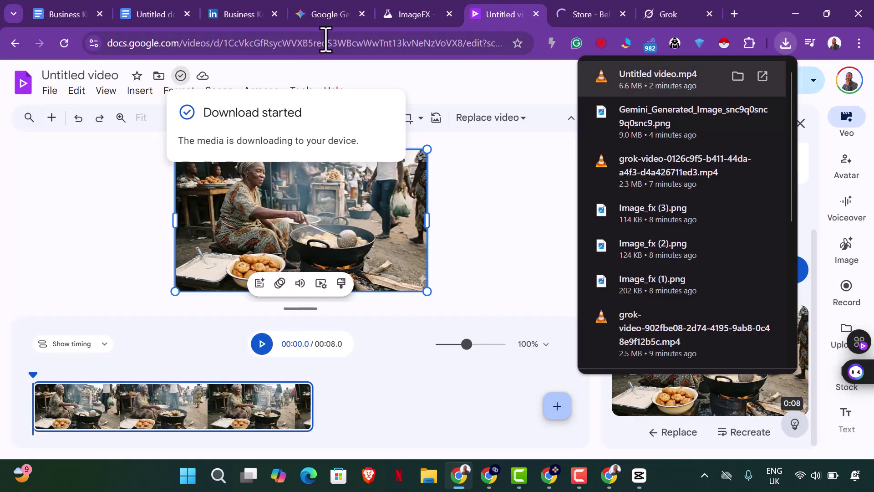
left_click(157, 14)
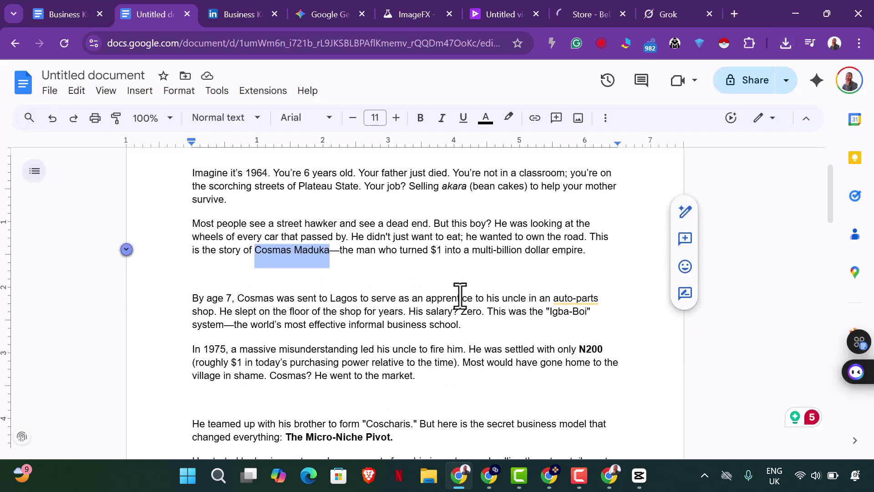
left_click(472, 264)
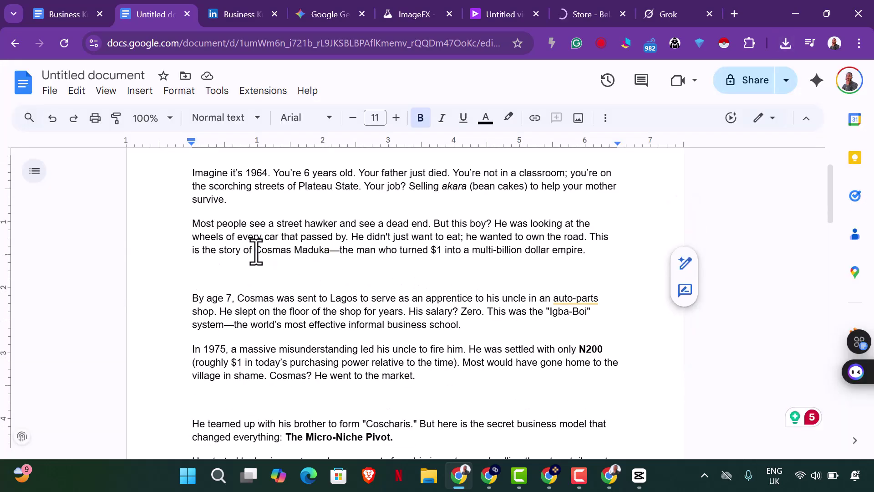
left_click_drag(253, 250, 334, 255)
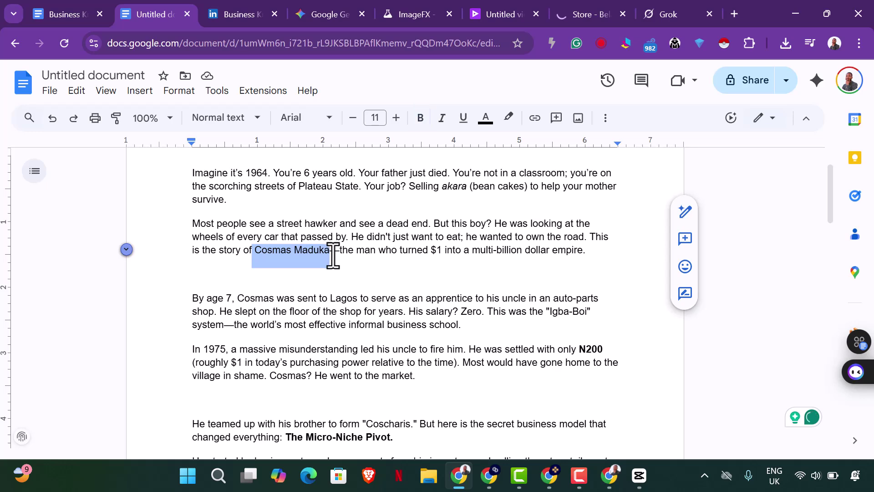
right_click(324, 255)
left_click(365, 151)
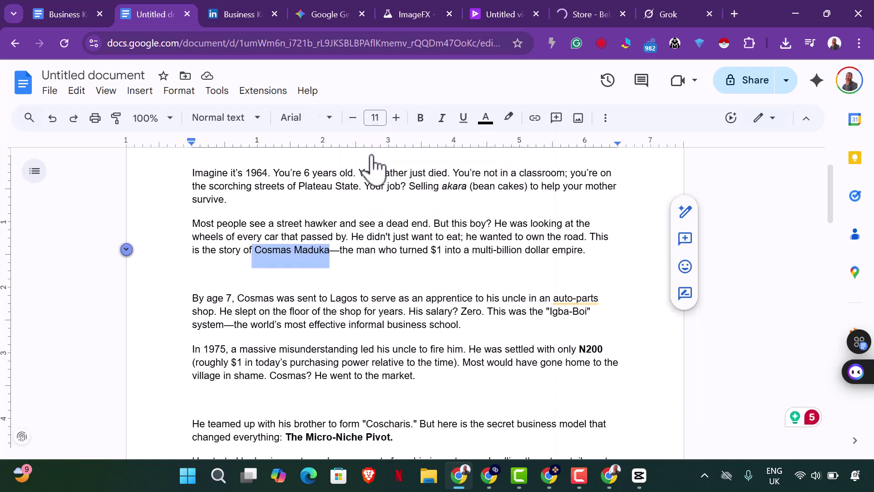
left_click(637, 477)
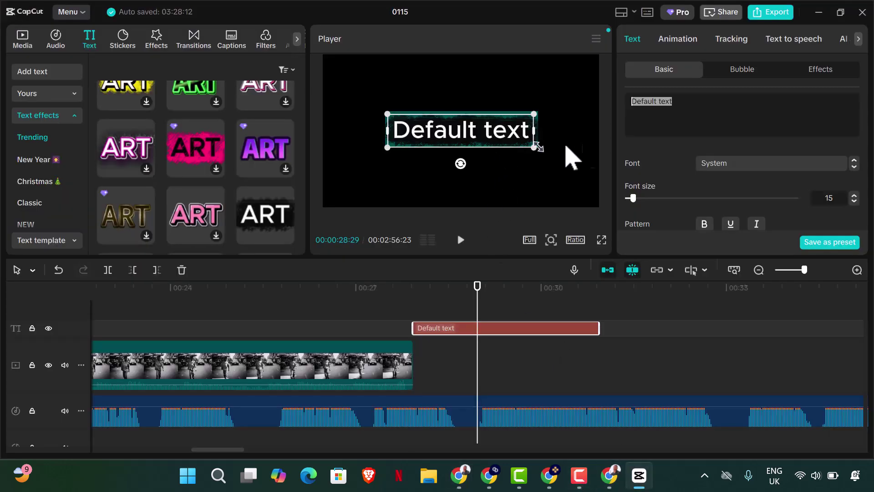
key("ctrl+v")
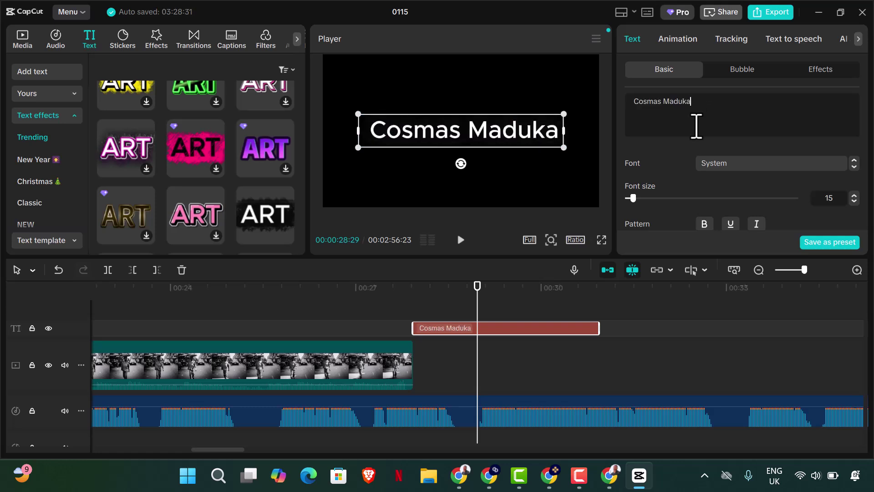
Apply the Typewriter entrance animation to the title, and play the narration leading up to it, stopping at 00:00:27:15
left_click(688, 41)
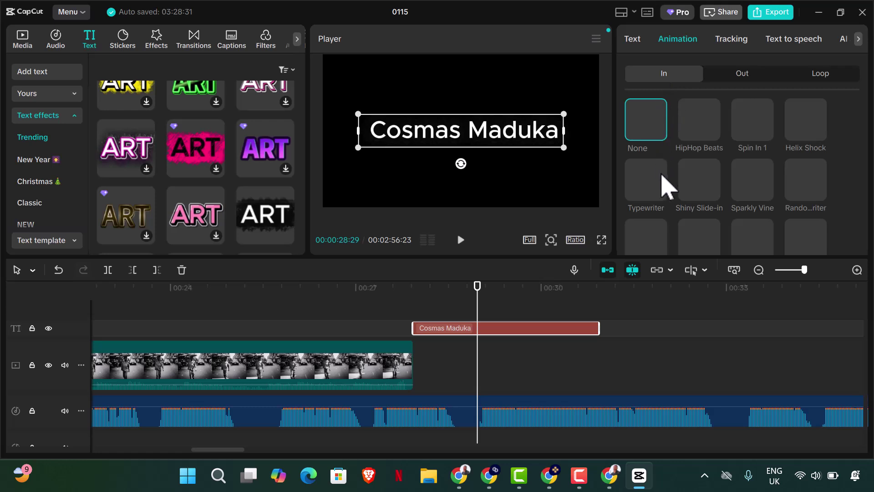
left_click(654, 195)
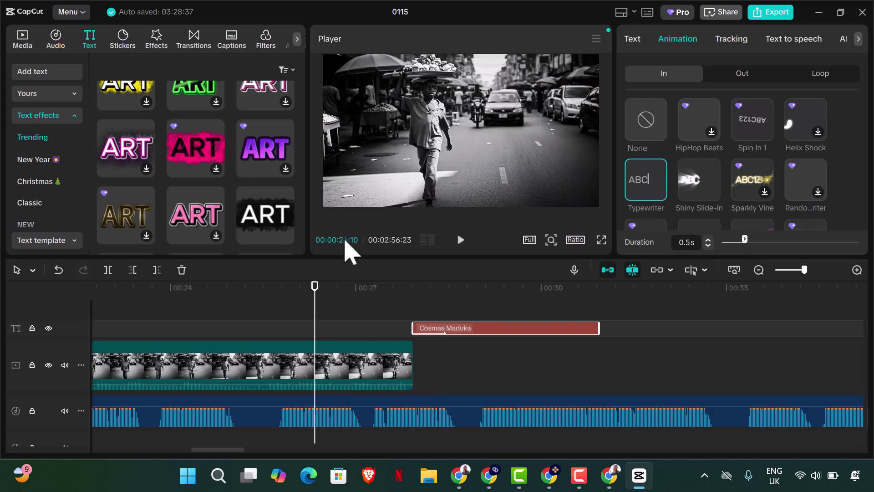
left_click(461, 240)
left_click(461, 241)
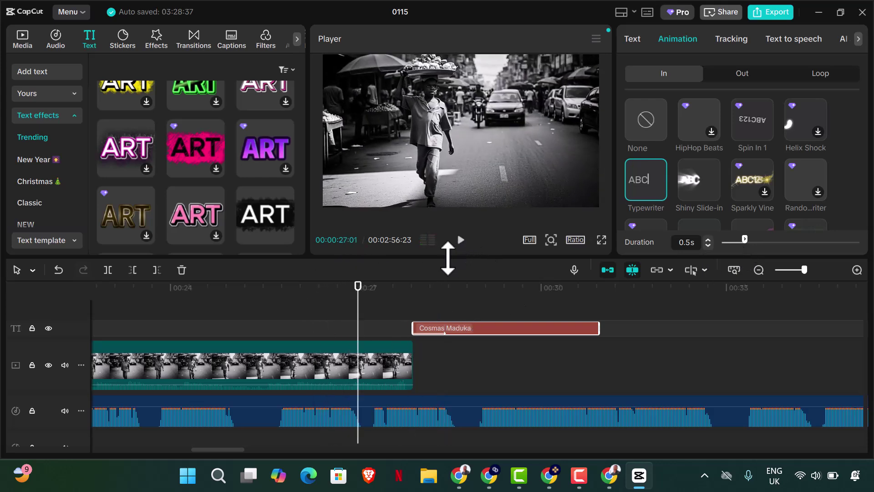
left_click(456, 242)
left_click(456, 242)
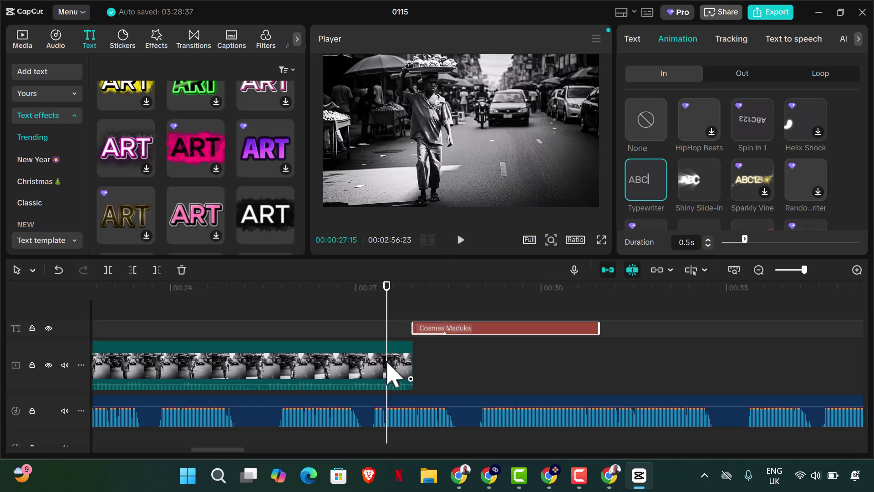
Readjust the street clip's playback speed so that it ends at about 00:00:26:22 on the timeline
left_click(380, 377)
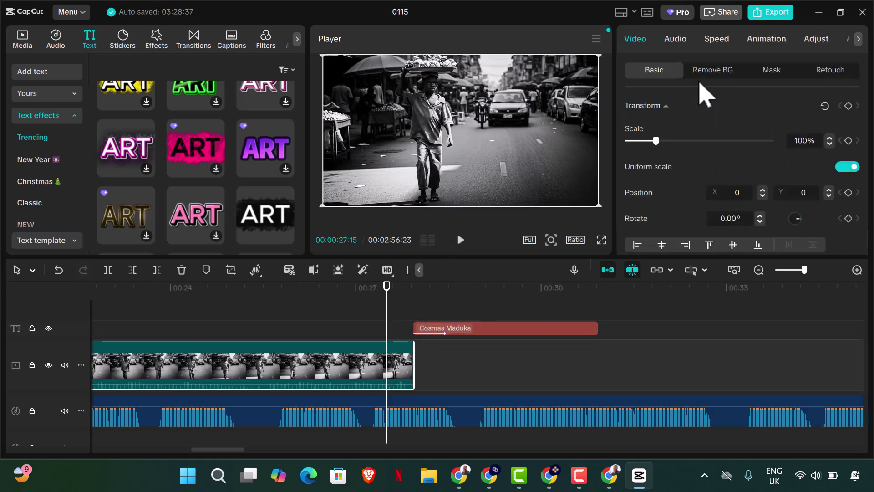
left_click(714, 42)
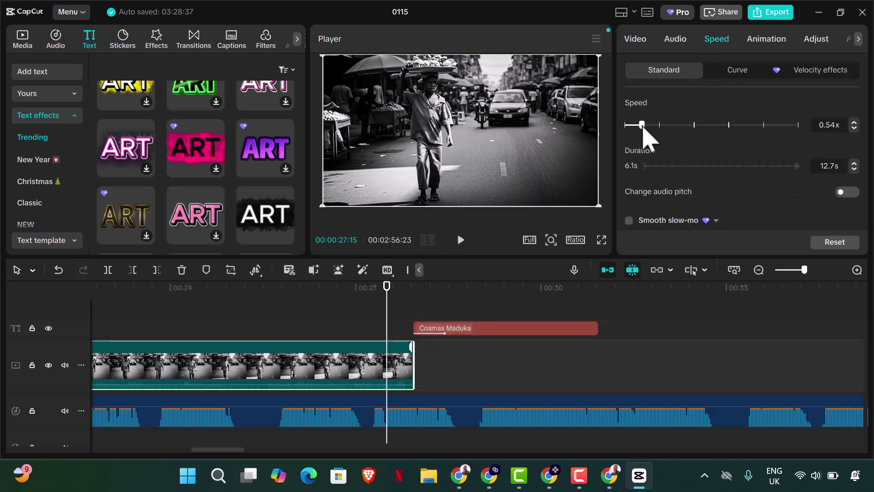
left_click_drag(643, 128, 645, 128)
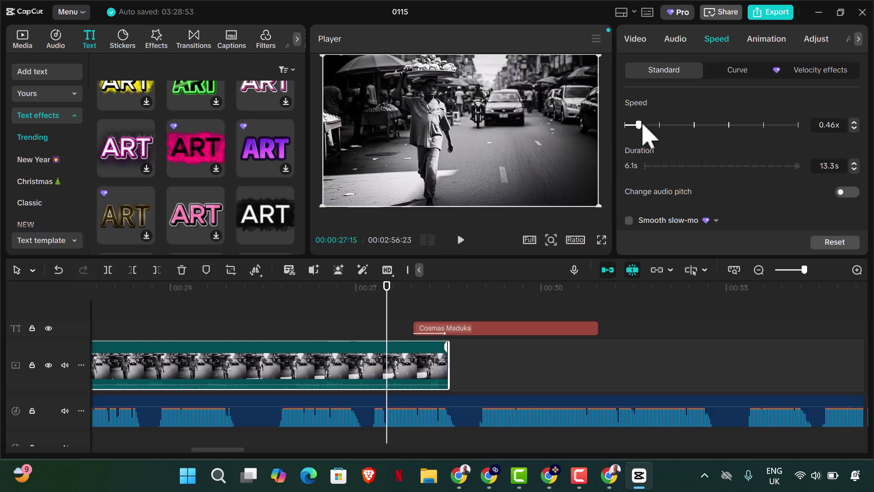
Move the "Cosmas Maduka" title back against the street clip's new end, and play the narration through it
left_click_drag(387, 306, 284, 319)
left_click_drag(430, 329, 355, 339)
left_click(461, 240)
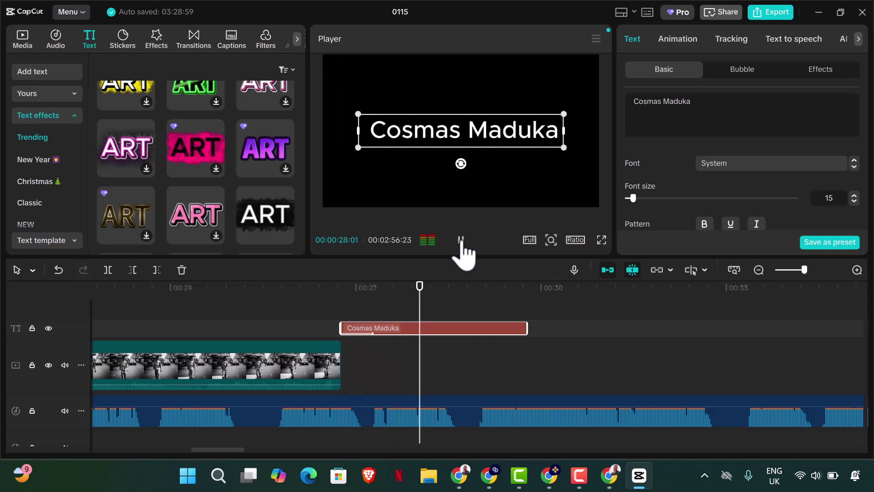
left_click(461, 240)
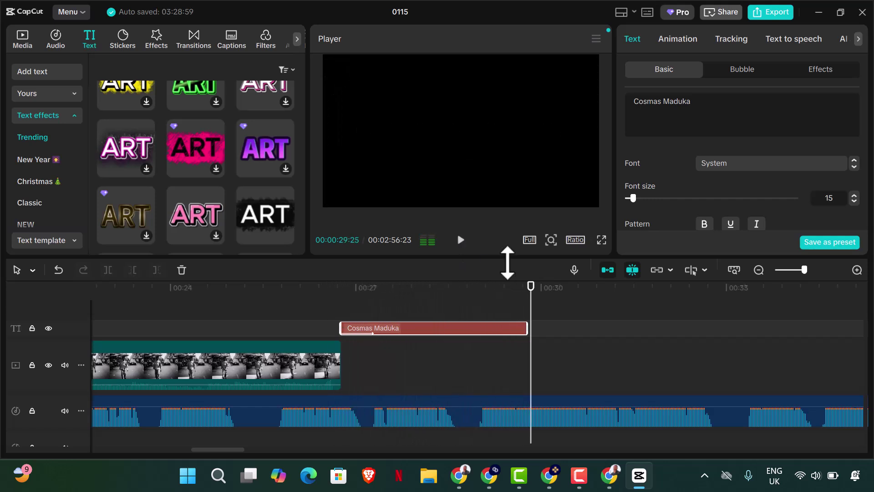
Trim the title's end to 00:00:28:25 and lengthen its Typewriter animation to 2.1 s
left_click(470, 349)
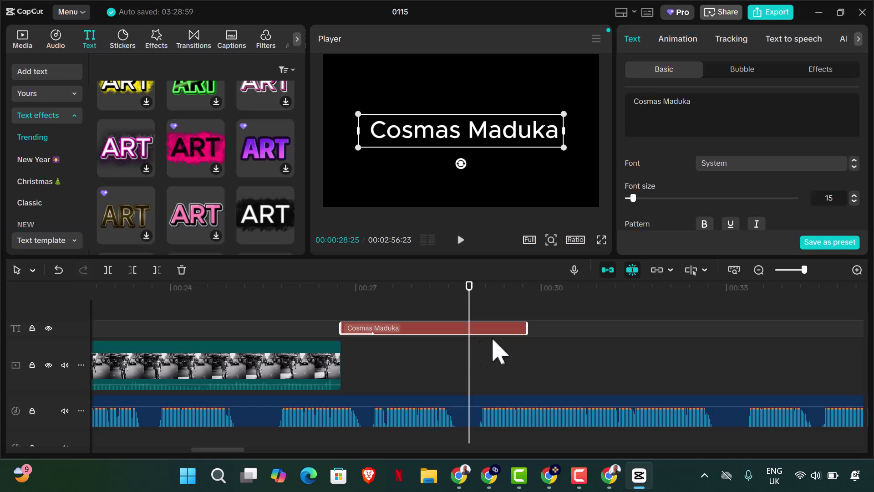
left_click_drag(527, 327, 450, 343)
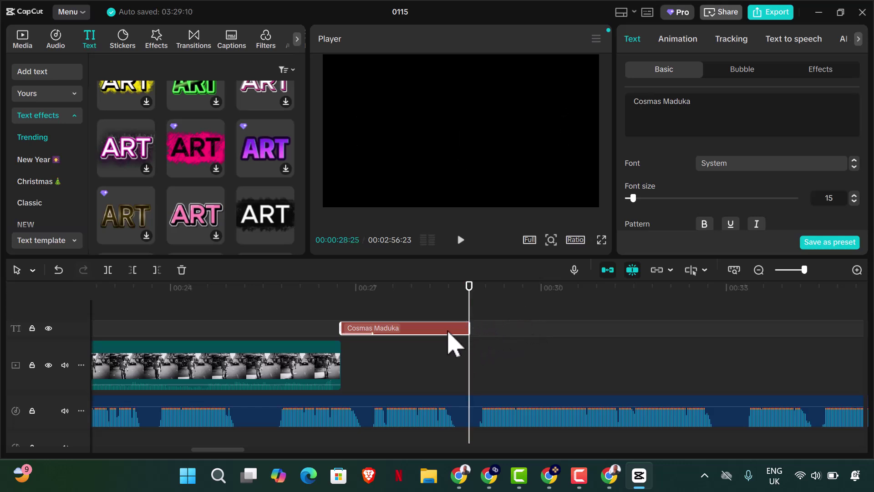
left_click(678, 40)
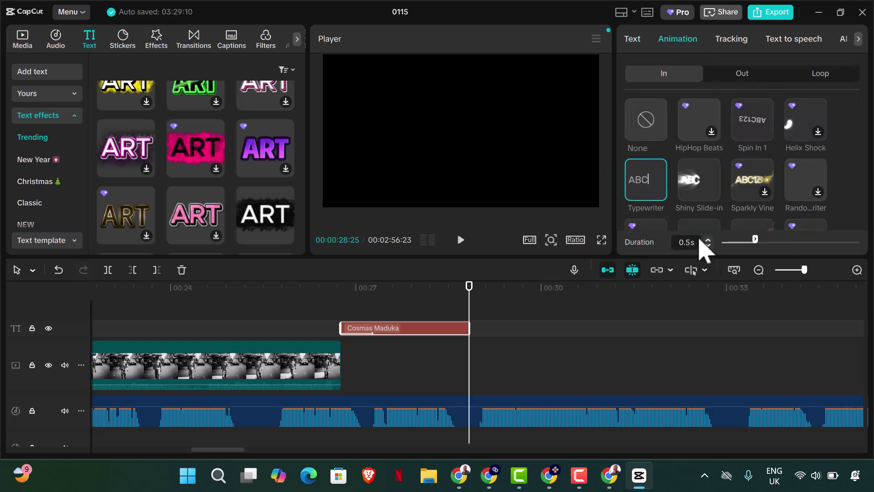
left_click_drag(758, 242, 864, 242)
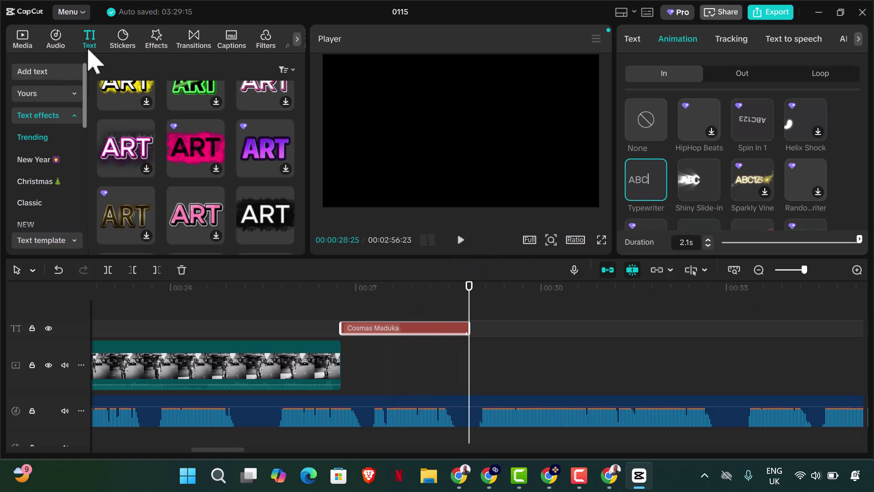
Search the audio library for "keystrokes" and preview the track "Keystroke sound of PC keyboard"
left_click(57, 46)
left_click(143, 72)
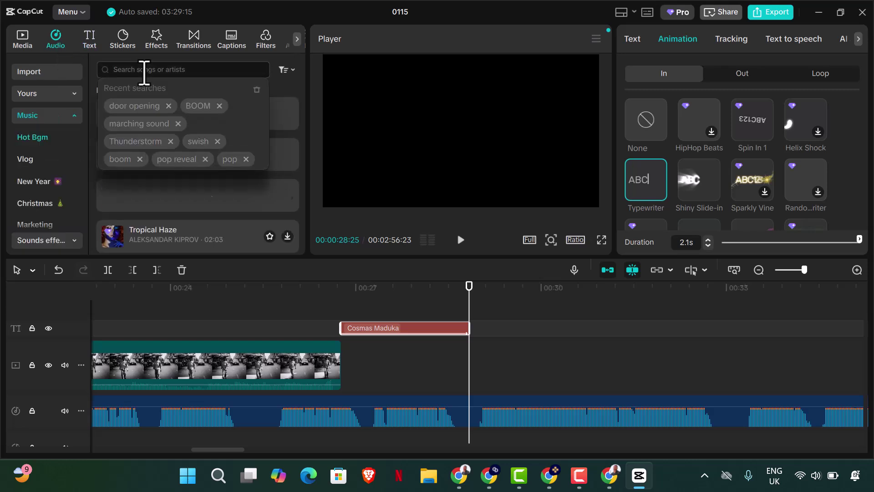
type("t")
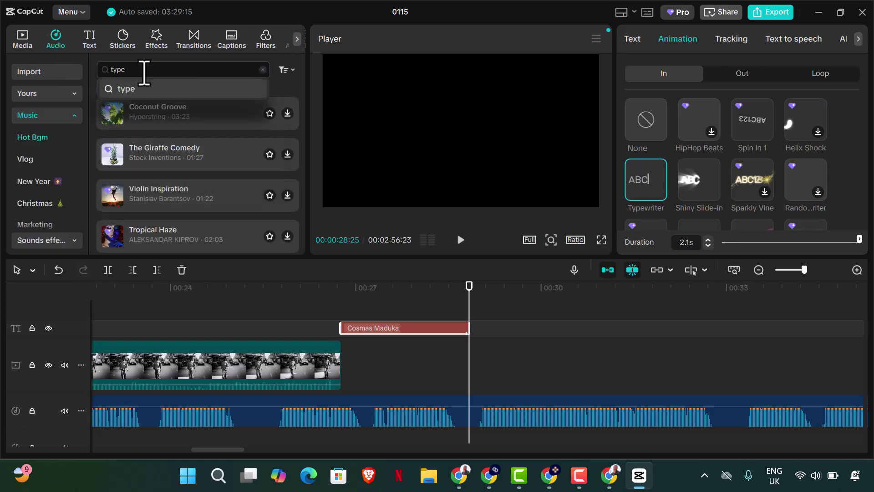
key("BackSpace")
type("keystrokes")
key("Return")
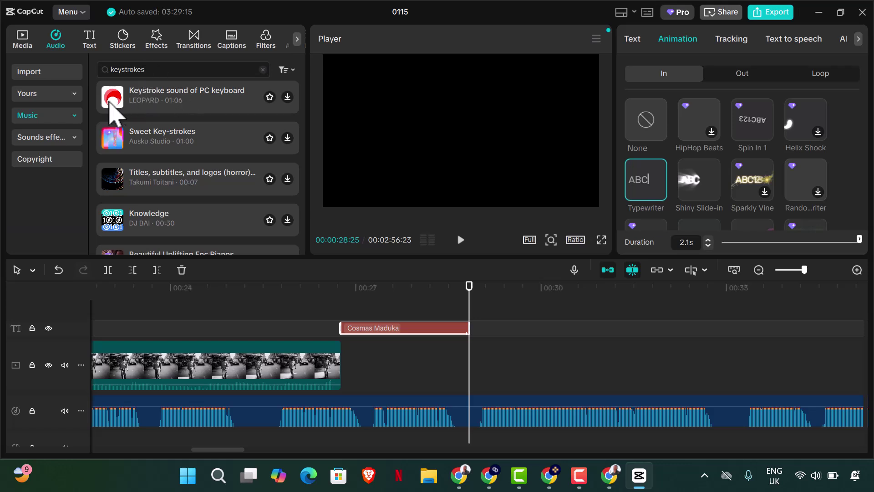
left_click(112, 110)
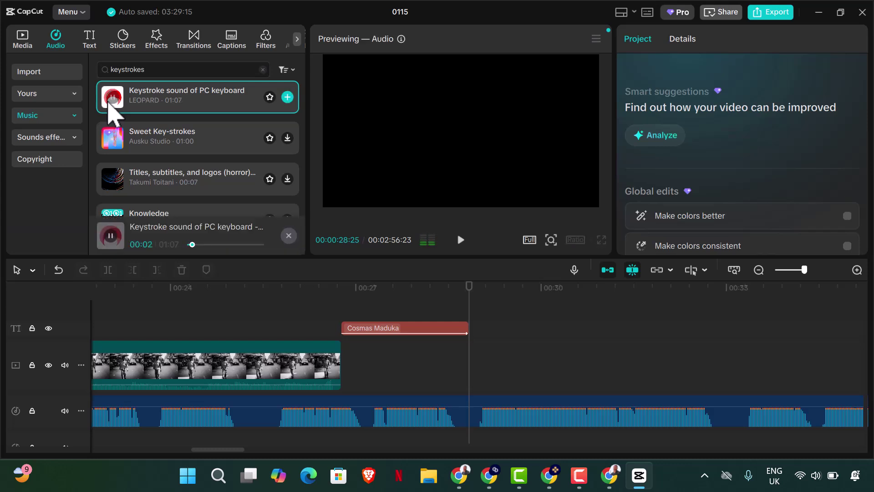
Place the keyboard sound on a track below the narration, starting slightly before the "Cosmas Maduka" title
left_click_drag(113, 111, 348, 335)
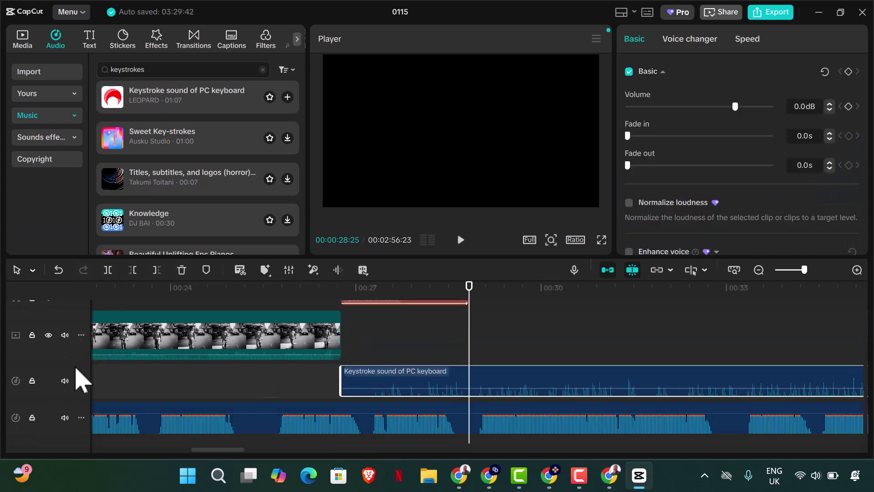
key("ctrl+z")
left_click_drag(172, 101, 353, 422)
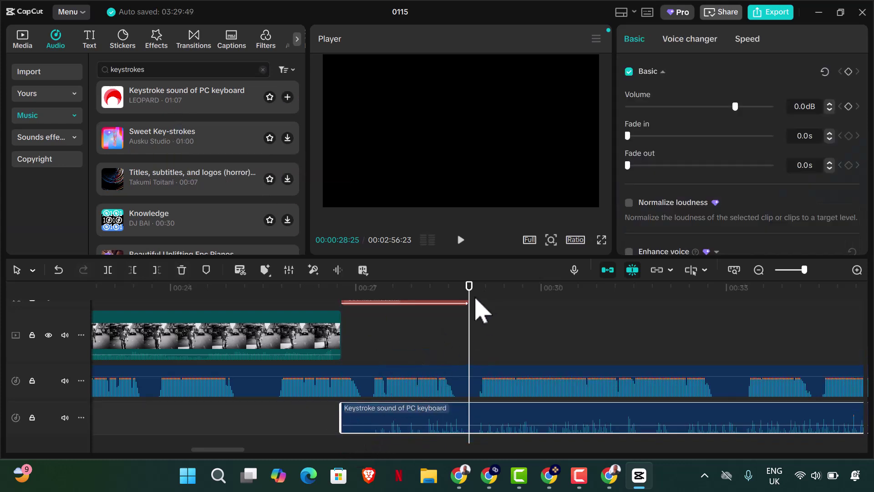
mouse_move(359, 436)
left_mouse_down()
mouse_move(361, 444)
mouse_move(343, 441)
left_mouse_up()
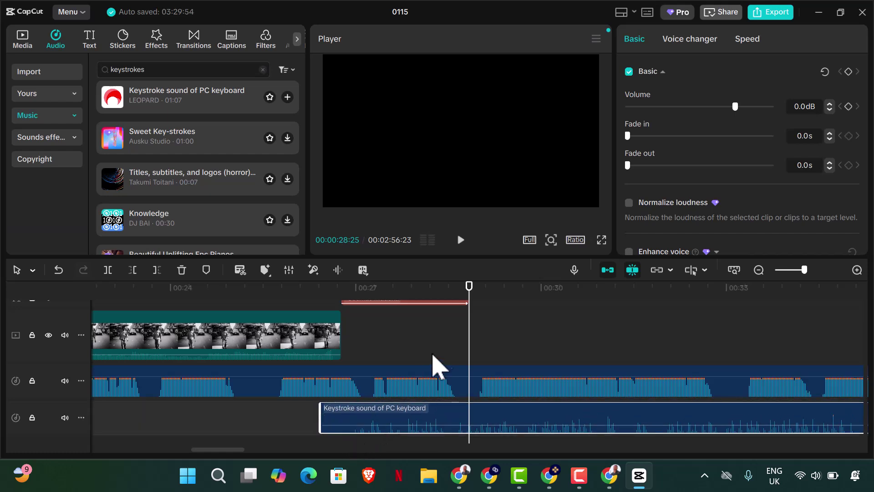
Play the title section from before the title with the keyboard sound, stopping just past the title's end
left_click_drag(469, 288, 278, 337)
left_click(460, 242)
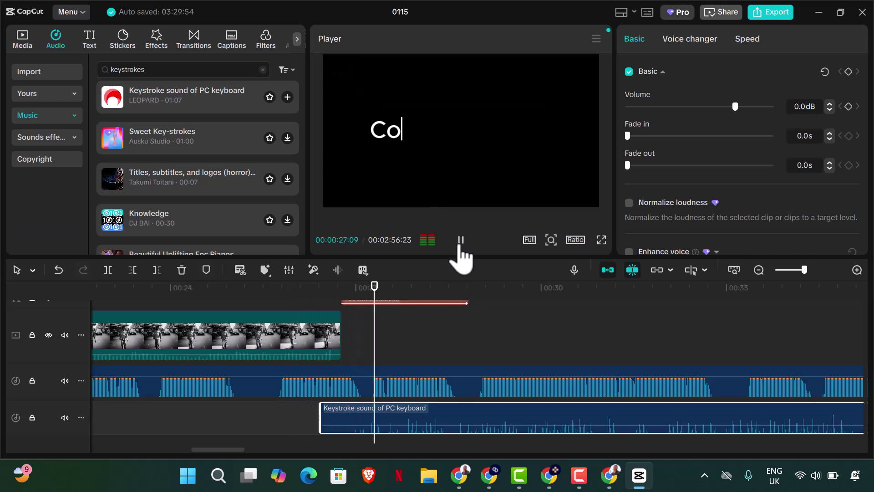
left_click(460, 244)
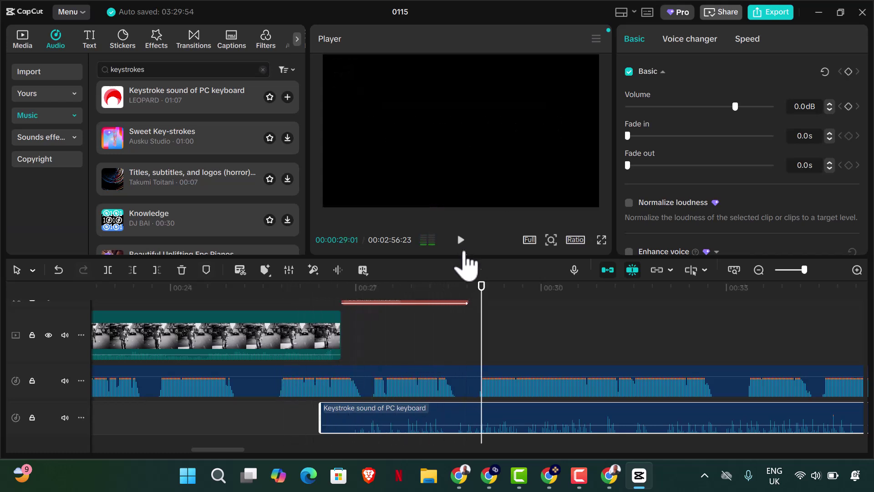
Extend the title's end to 00:00:28:28 and cut the keyboard sound off at the same point
mouse_move(484, 307)
left_mouse_down()
mouse_move(476, 339)
mouse_move(463, 314)
mouse_move(476, 316)
left_mouse_up()
scroll(460, 342, "up", 1)
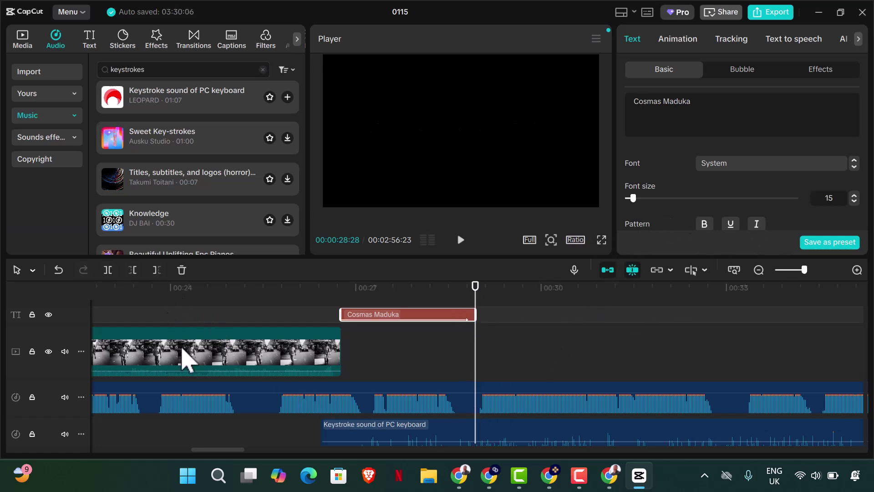
left_click(504, 437)
left_click(157, 270)
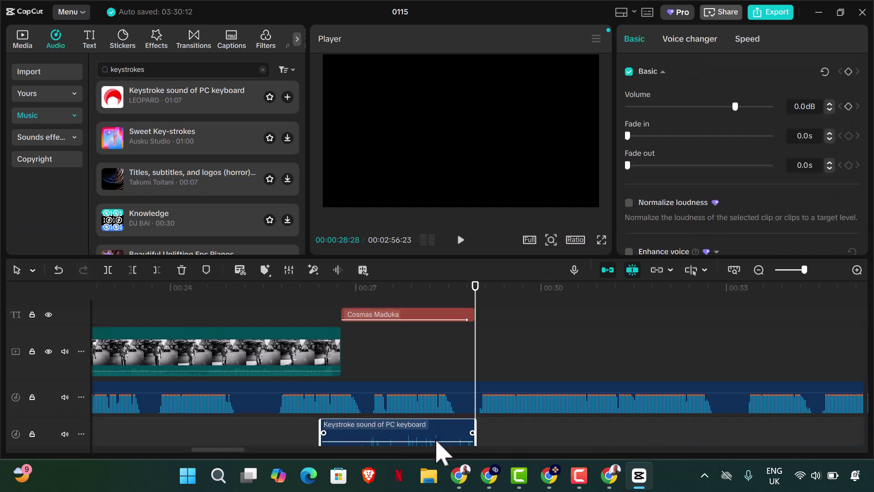
Raise the keyboard sound's volume to 13.5 dB and play the title section again
left_click_drag(436, 442, 439, 435)
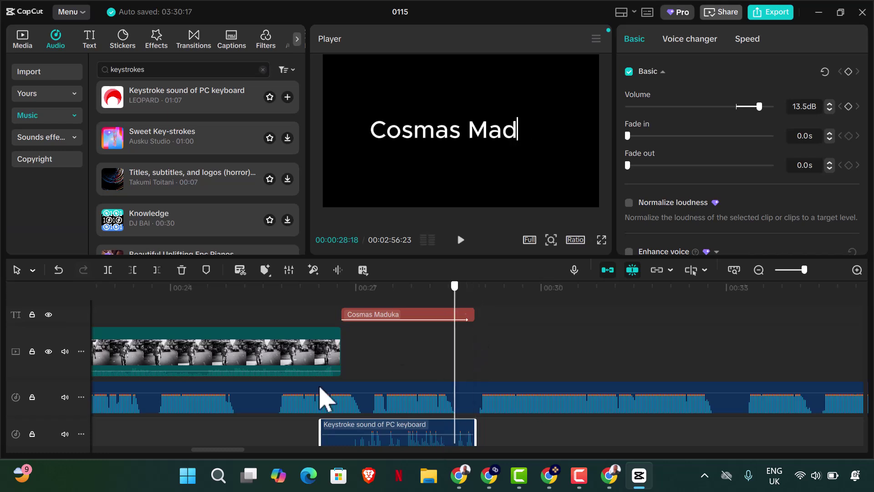
key("Up")
left_click(461, 246)
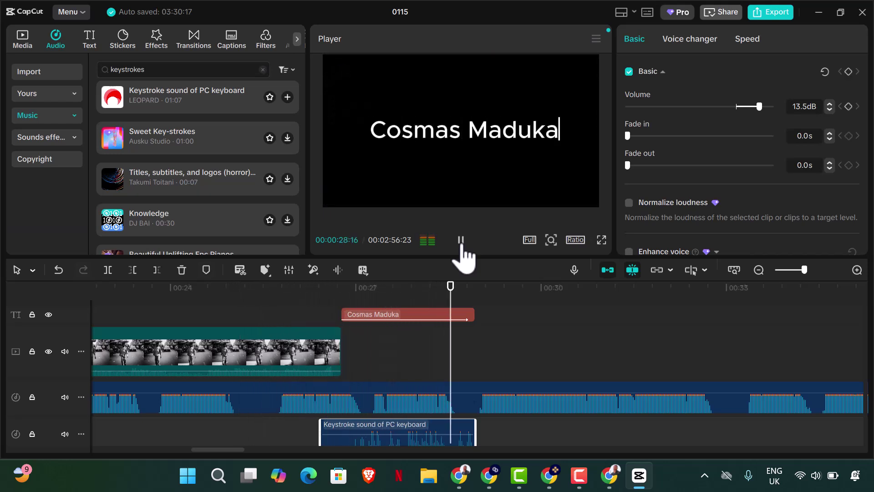
left_click(462, 246)
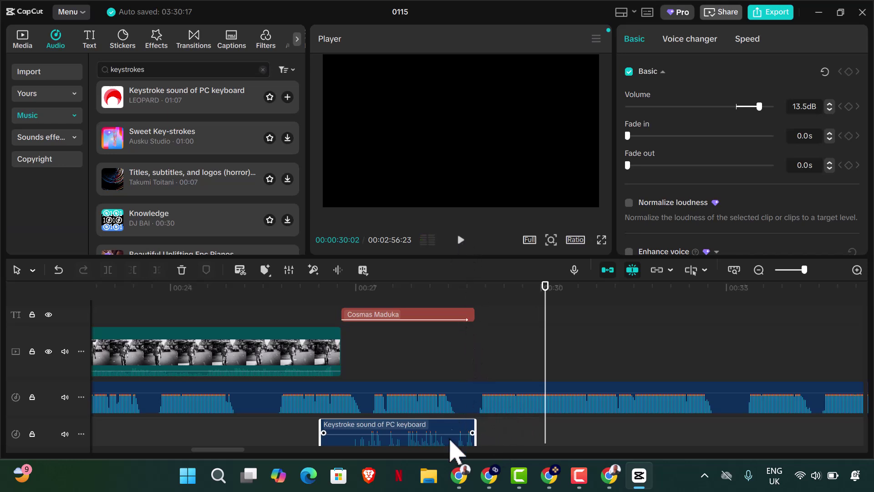
Switch to Grok in the browser, remove the failed Image_fx (3).png attachment, and attach "images (1)" from Downloads
left_click(467, 478)
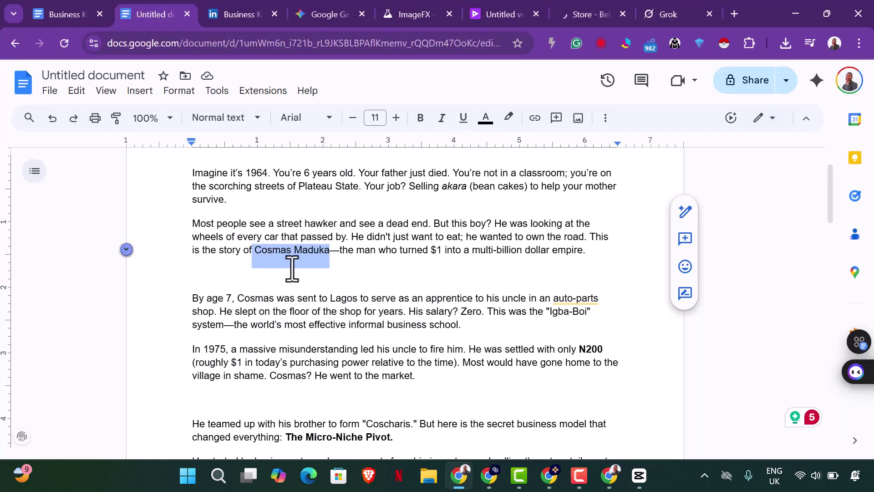
left_click(661, 16)
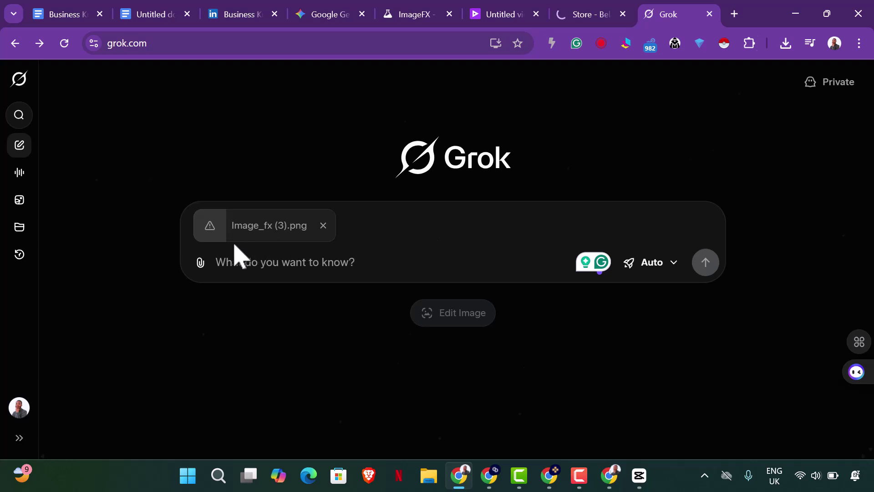
left_click(322, 225)
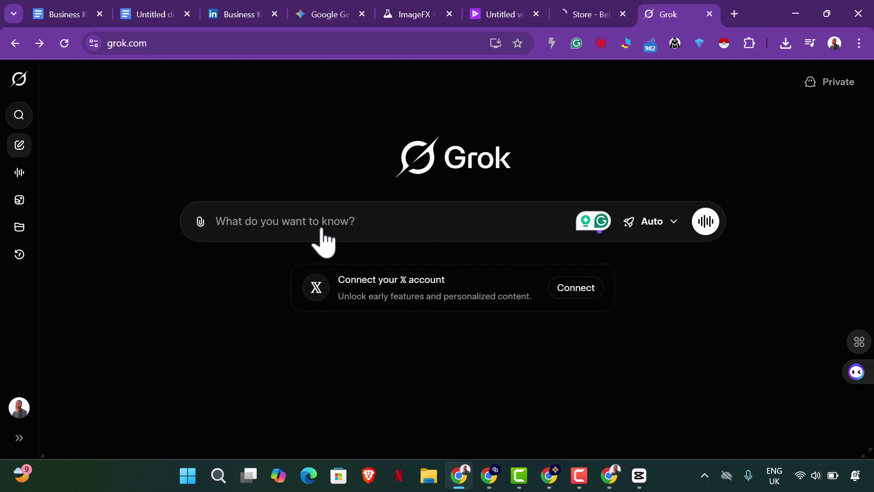
left_click(202, 224)
left_click(249, 256)
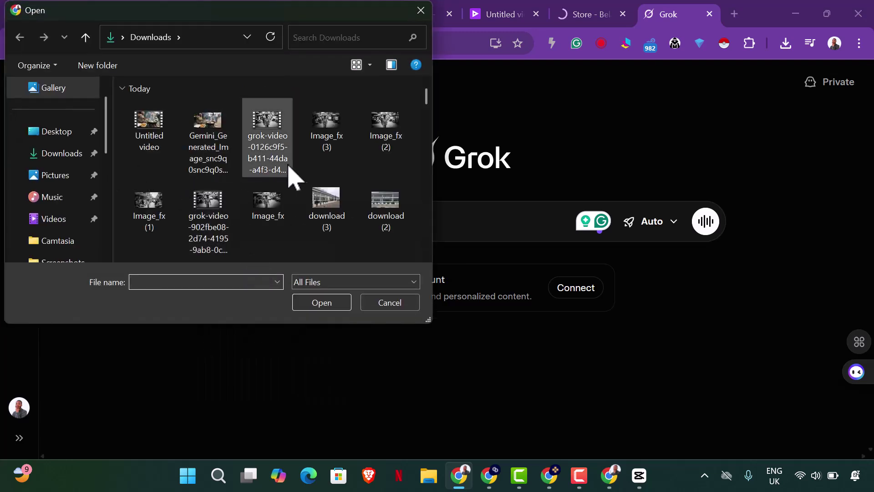
scroll(296, 164, "down", 1)
scroll(319, 173, "down", 2)
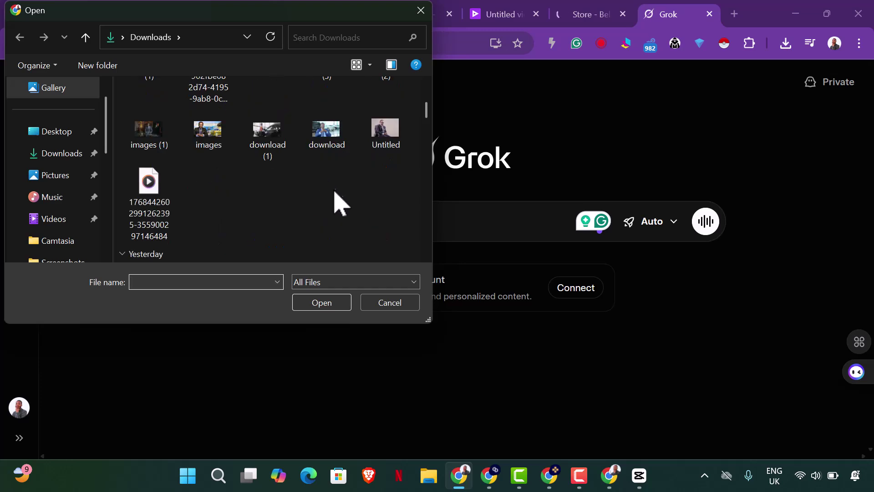
left_click(145, 139)
left_click(325, 302)
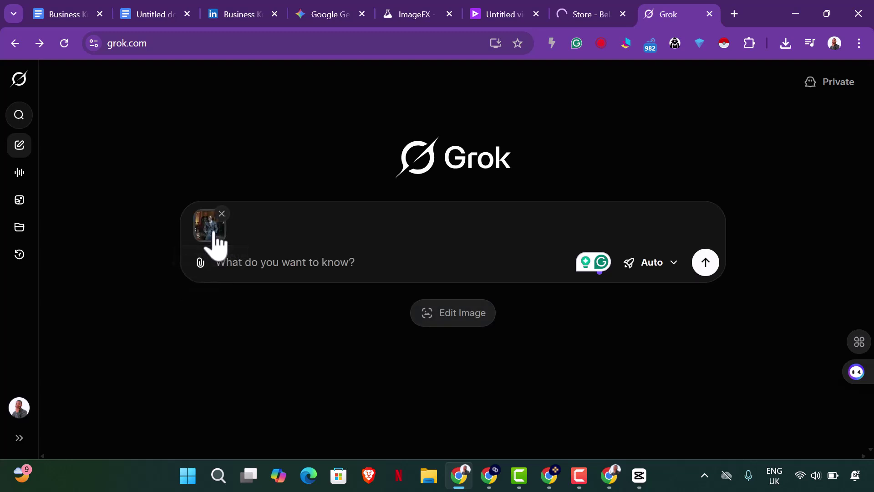
Open the attached picture of the seated man in a suit and generate a video from it
left_click(215, 240)
left_click(449, 430)
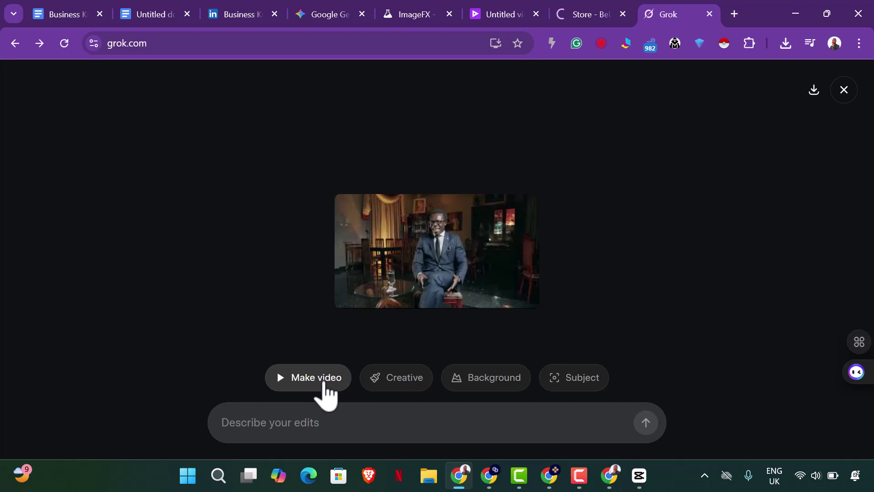
left_click(335, 380)
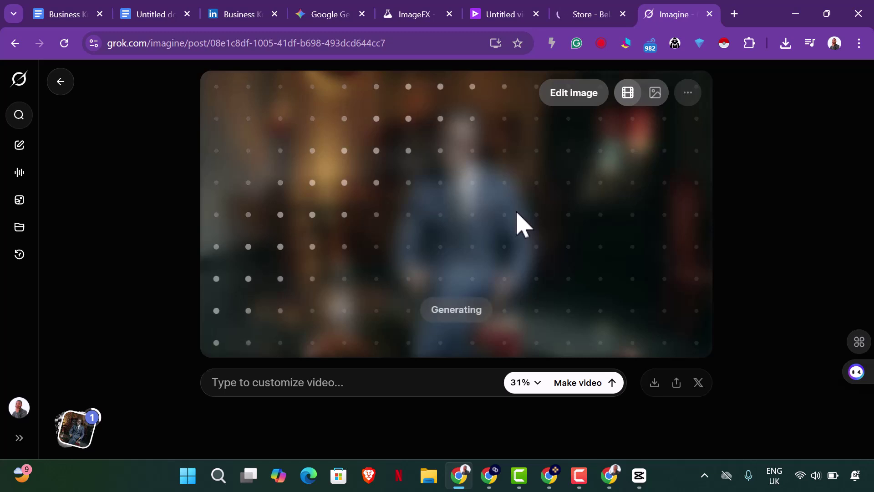
left_click(580, 476)
left_click(180, 118)
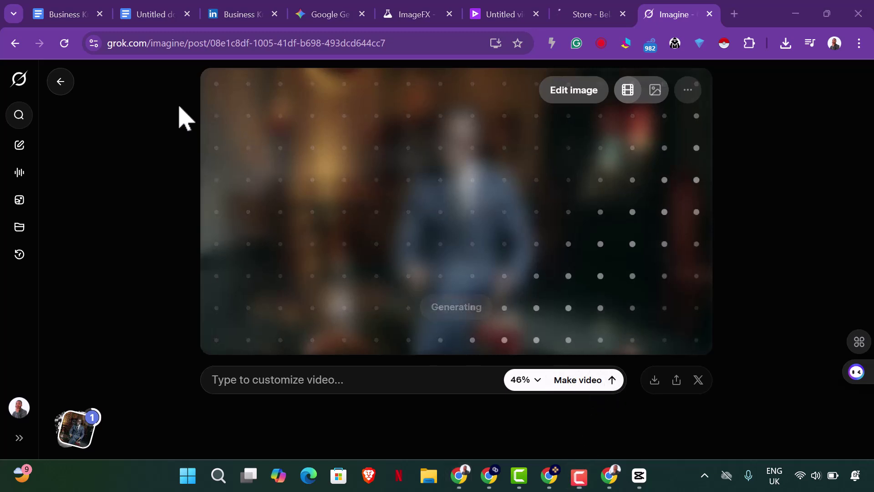
left_click(639, 476)
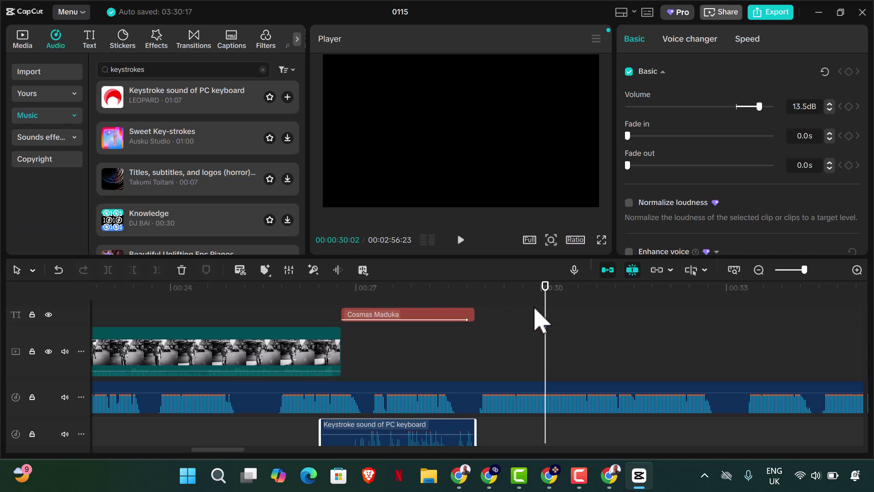
Return to Grok in the browser, pause the generated video of the seated man, and download it
left_click(461, 475)
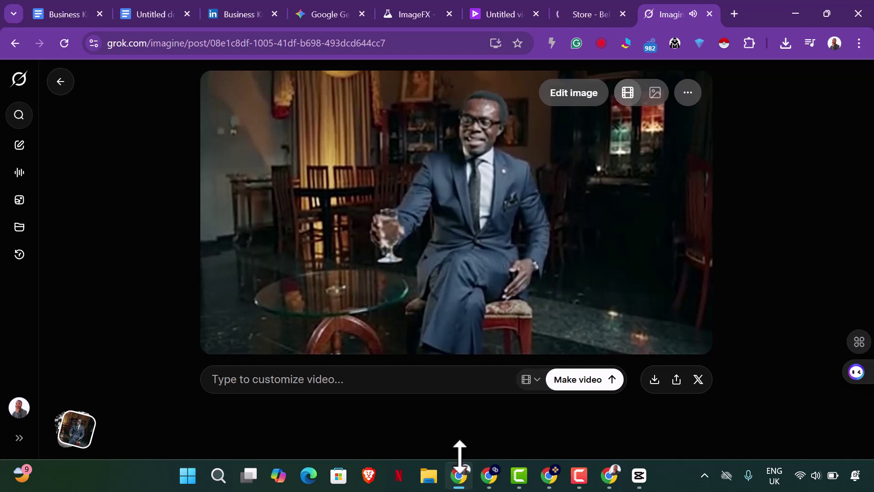
left_click(227, 326)
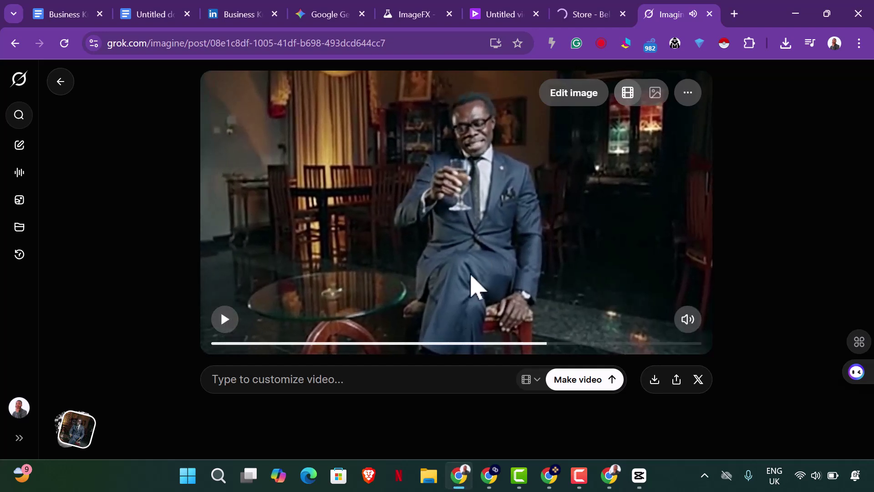
left_click(654, 379)
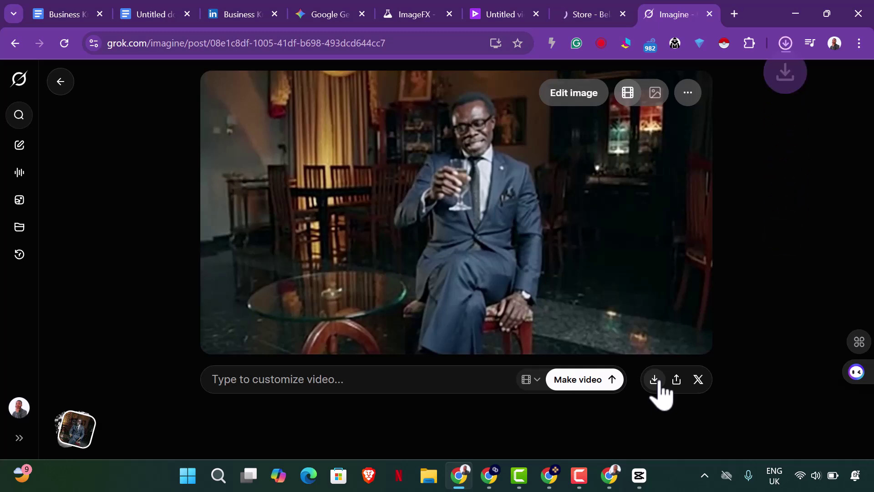
Switch to CapCut, import the downloaded grok-video clip, and place it directly after the street clip on the main track
left_click(640, 474)
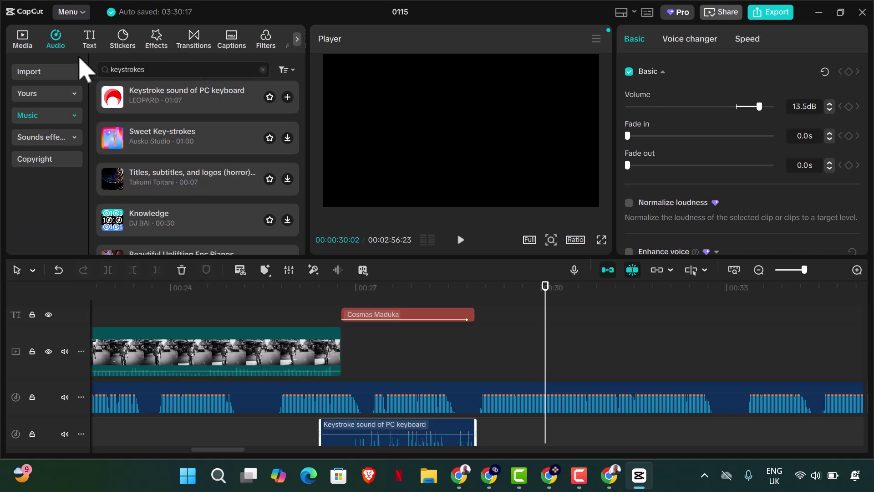
left_click(35, 46)
left_click(122, 71)
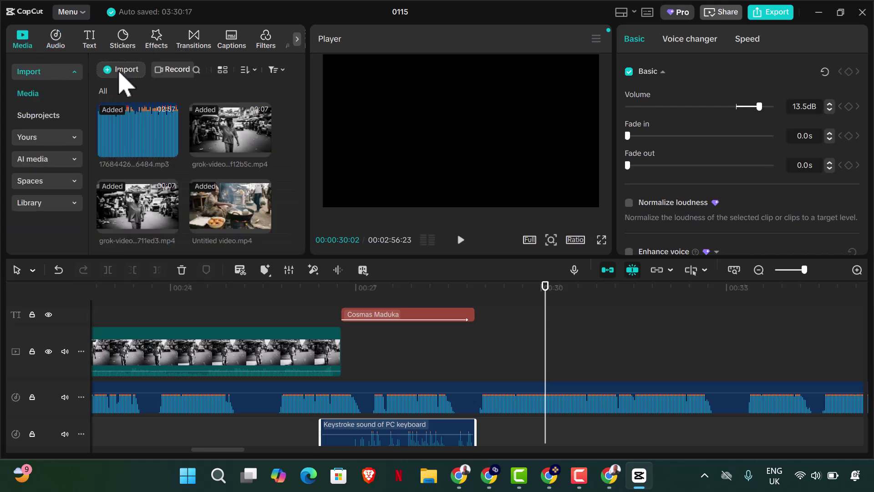
left_click(146, 128)
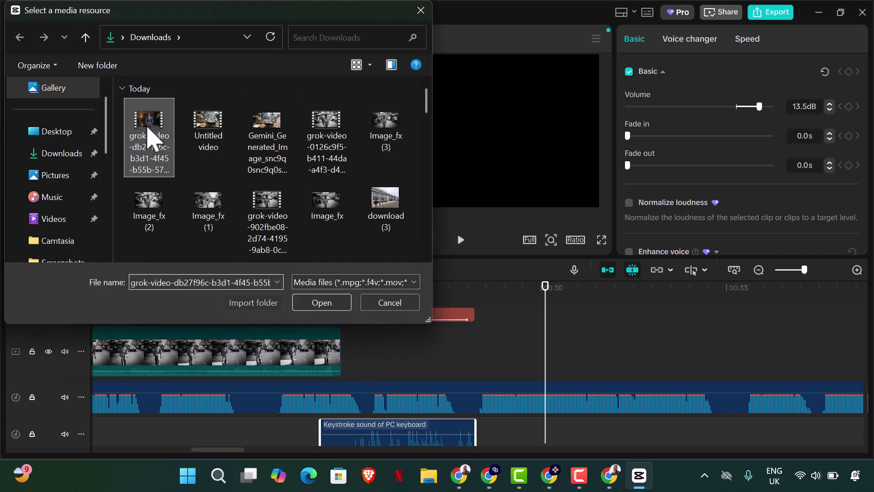
left_click(335, 303)
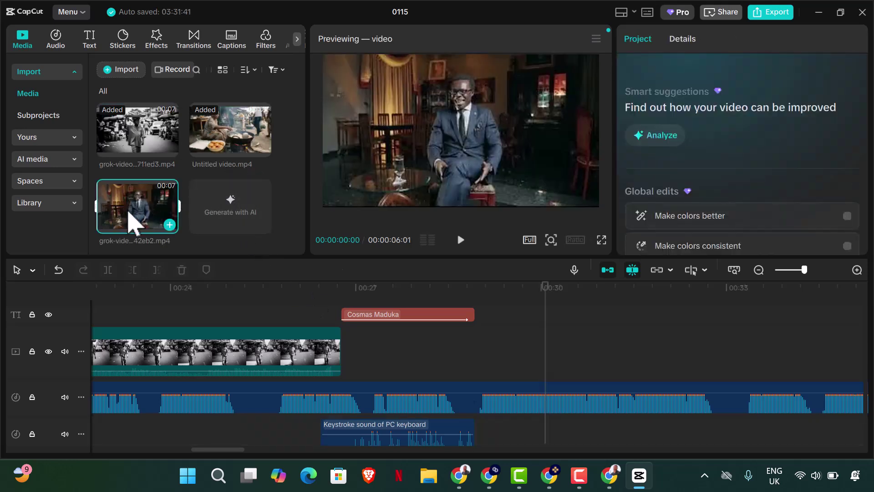
left_click_drag(137, 205, 492, 370)
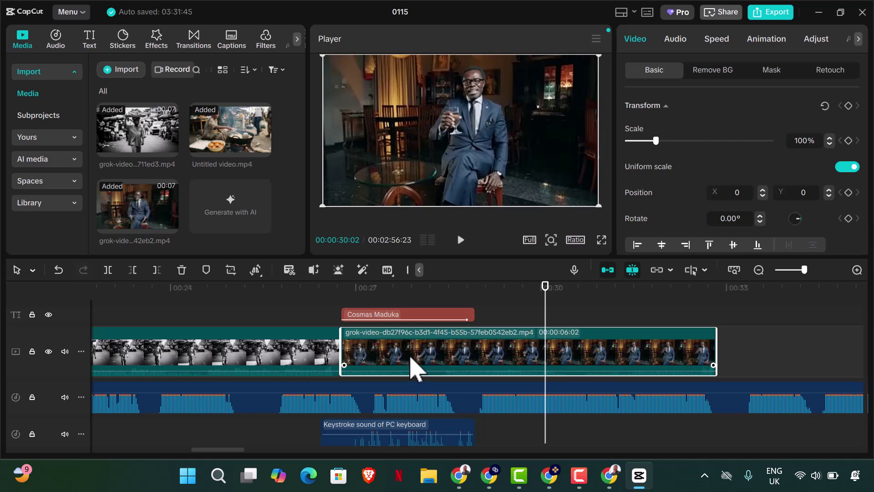
Play the timeline from 00:00:26:01 through the new clip, stopping at 00:00:34:13
left_click(292, 292)
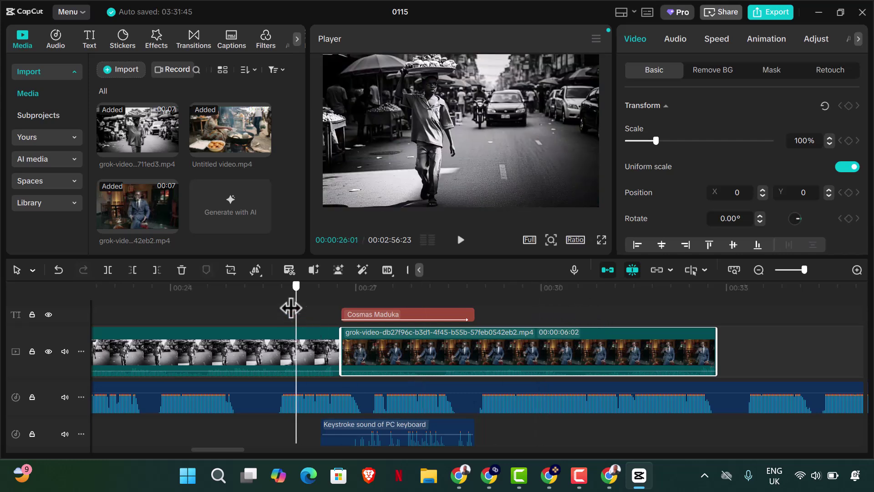
left_click(461, 240)
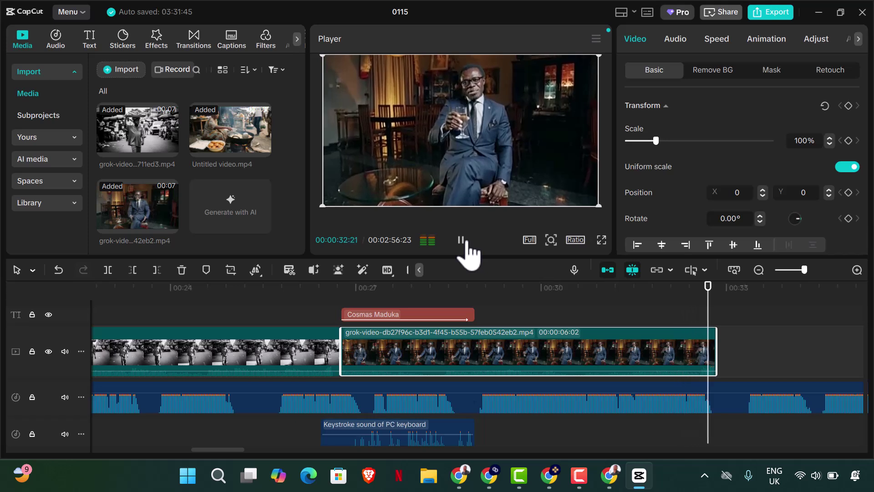
left_click(462, 240)
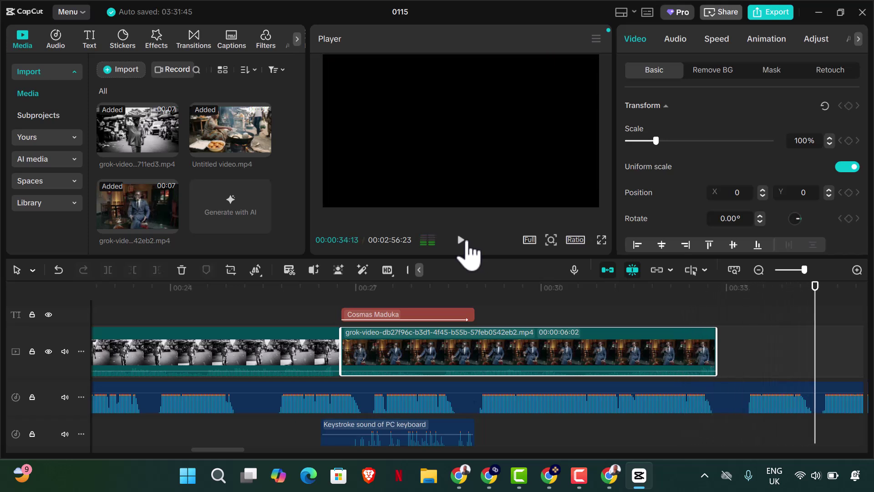